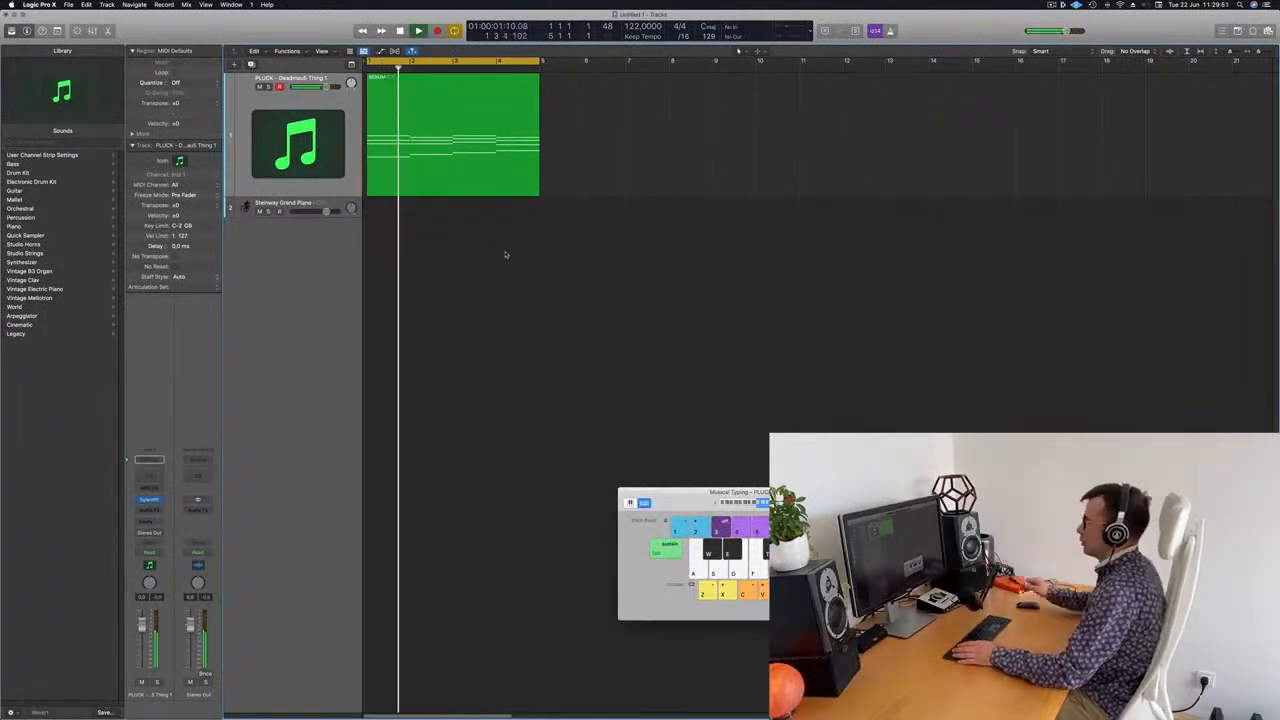
- Stop playback and copy the SERUM region on the pluck track to bar 15
left_click(322, 108)
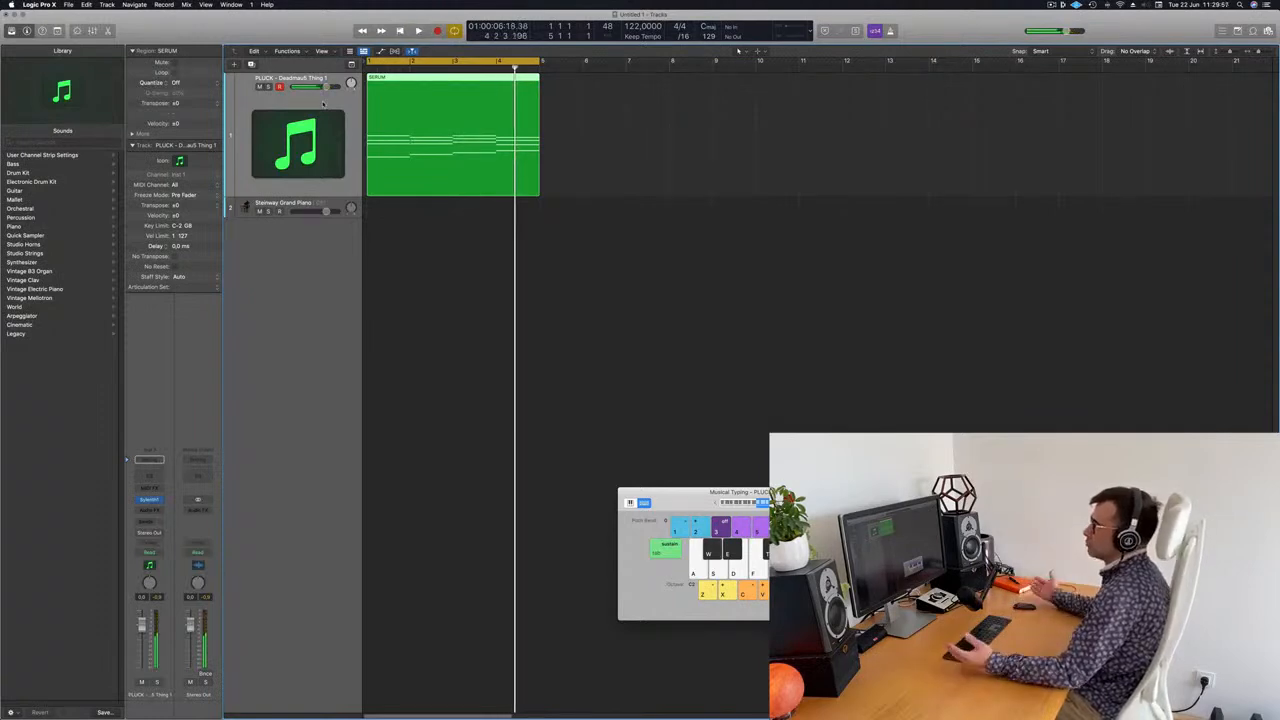
key("super+Left")
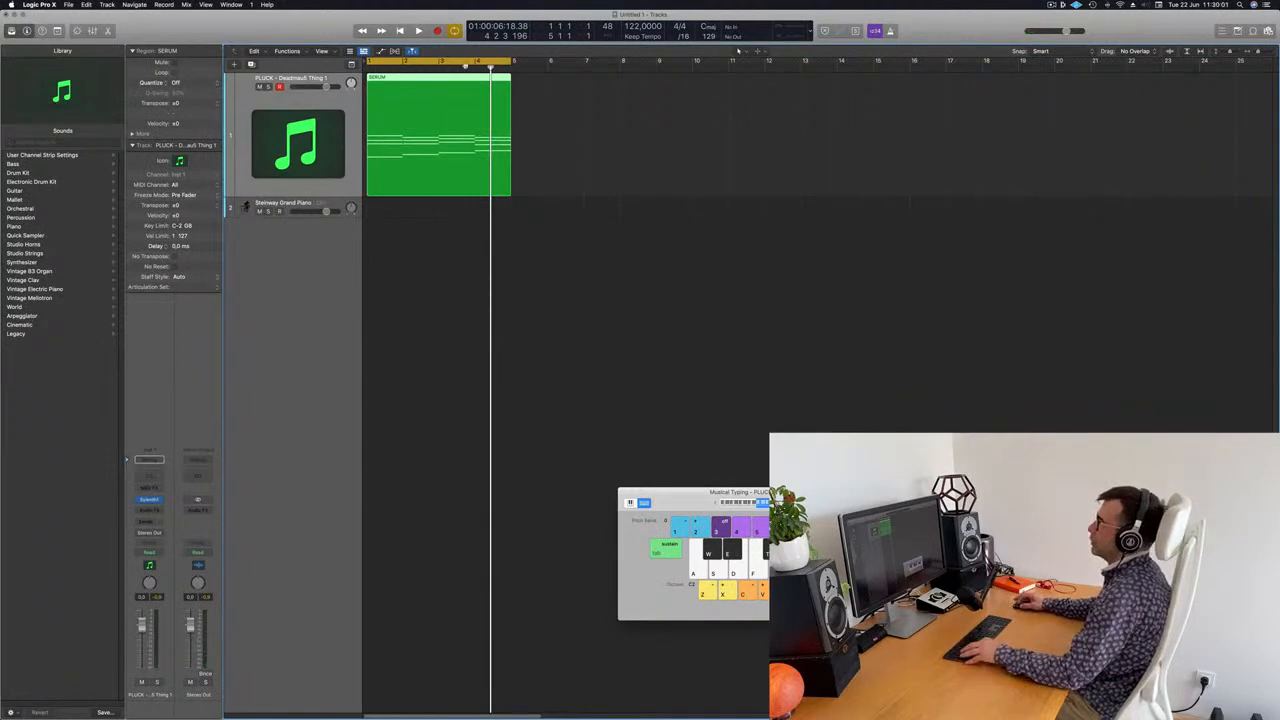
left_click_drag(451, 80, 962, 78)
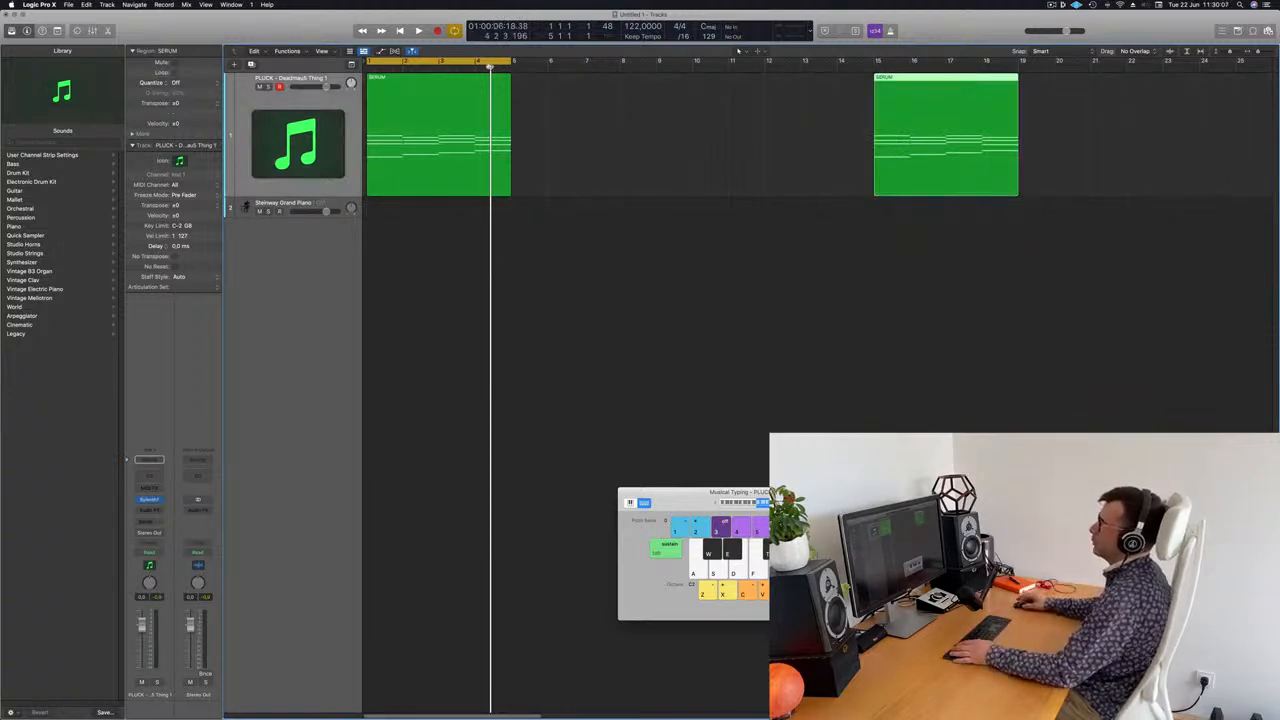
- Open the original SERUM region in the Piano Roll, fit all its notes in view and enlarge the editor area
left_click(398, 87)
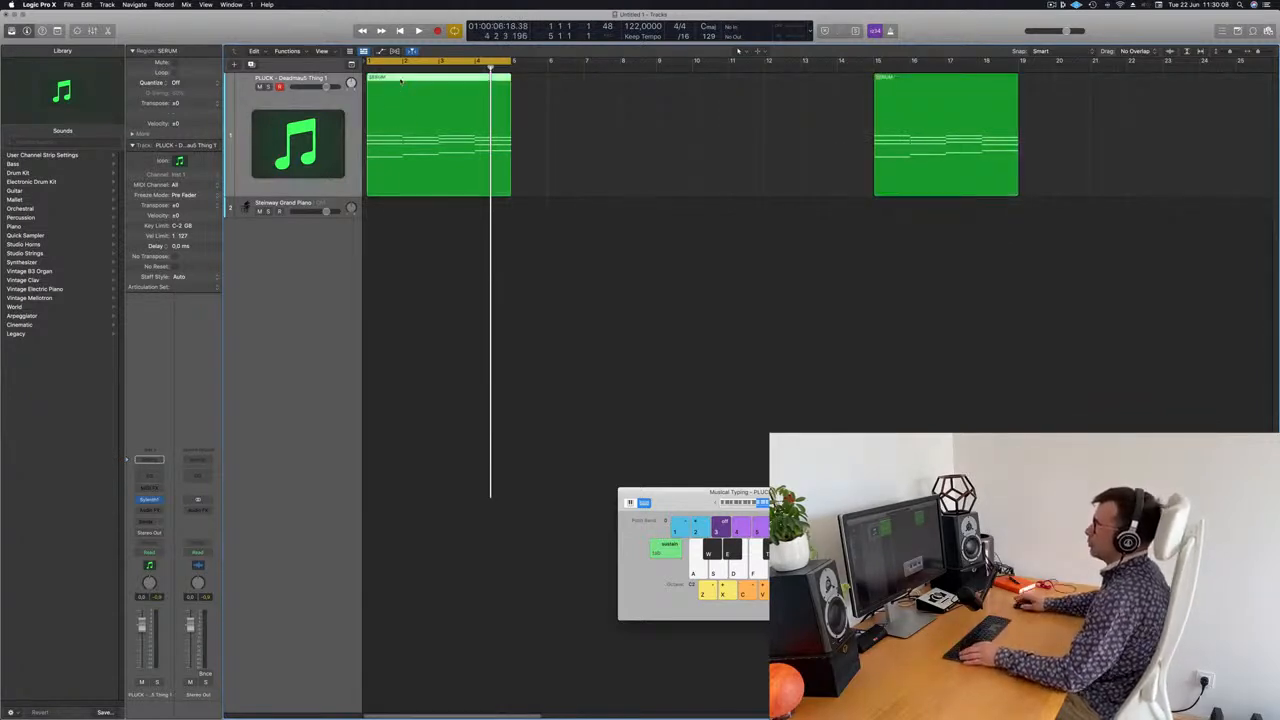
key("e")
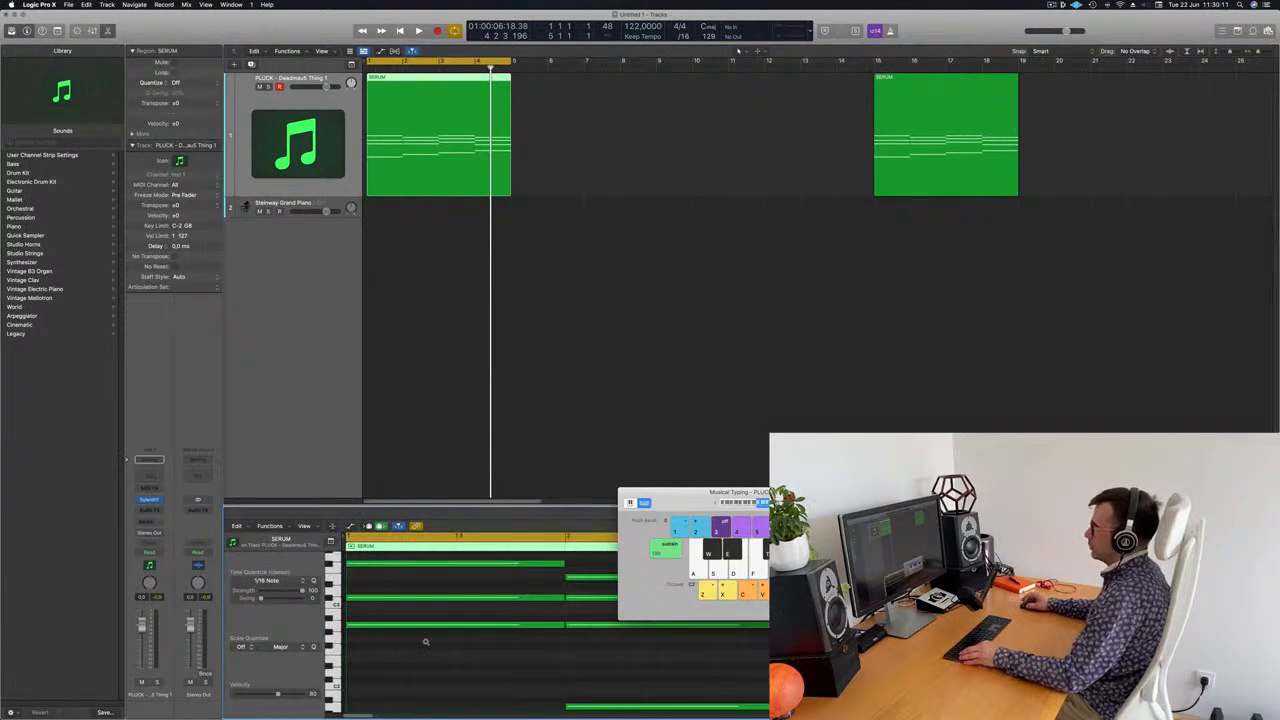
key("z")
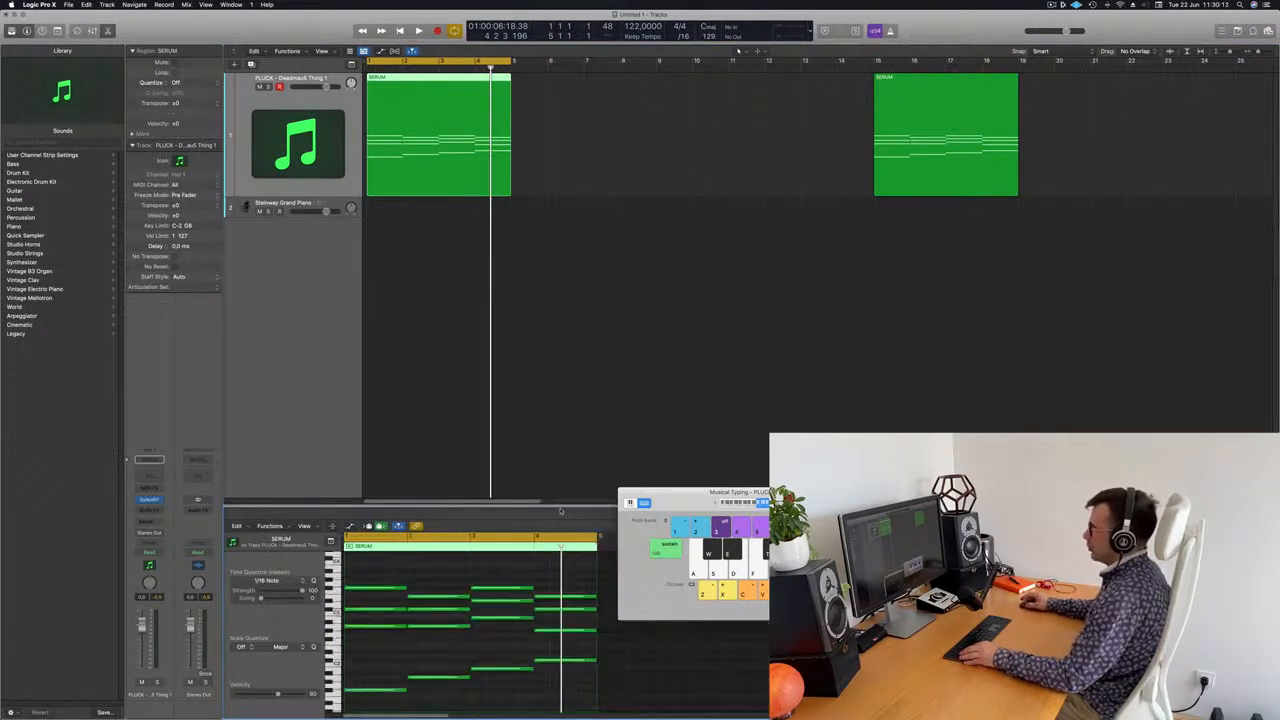
left_click_drag(561, 511, 561, 315)
key("super+s")
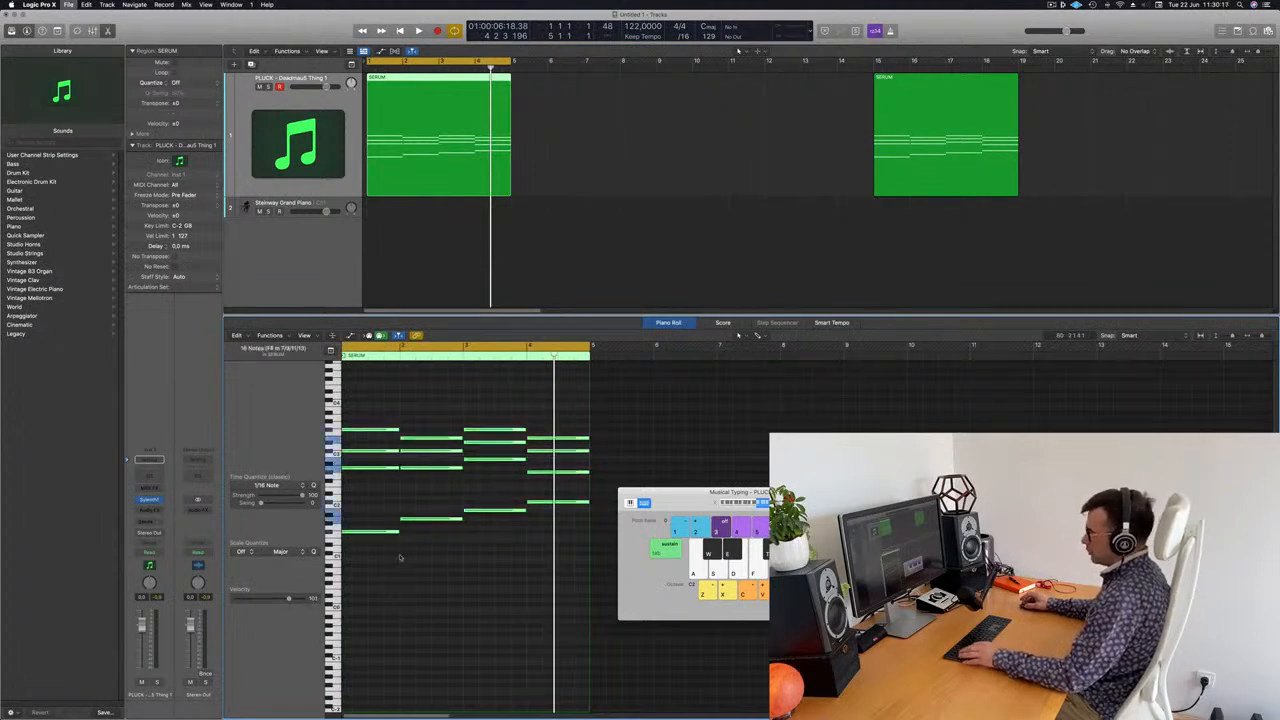
key("Escape")
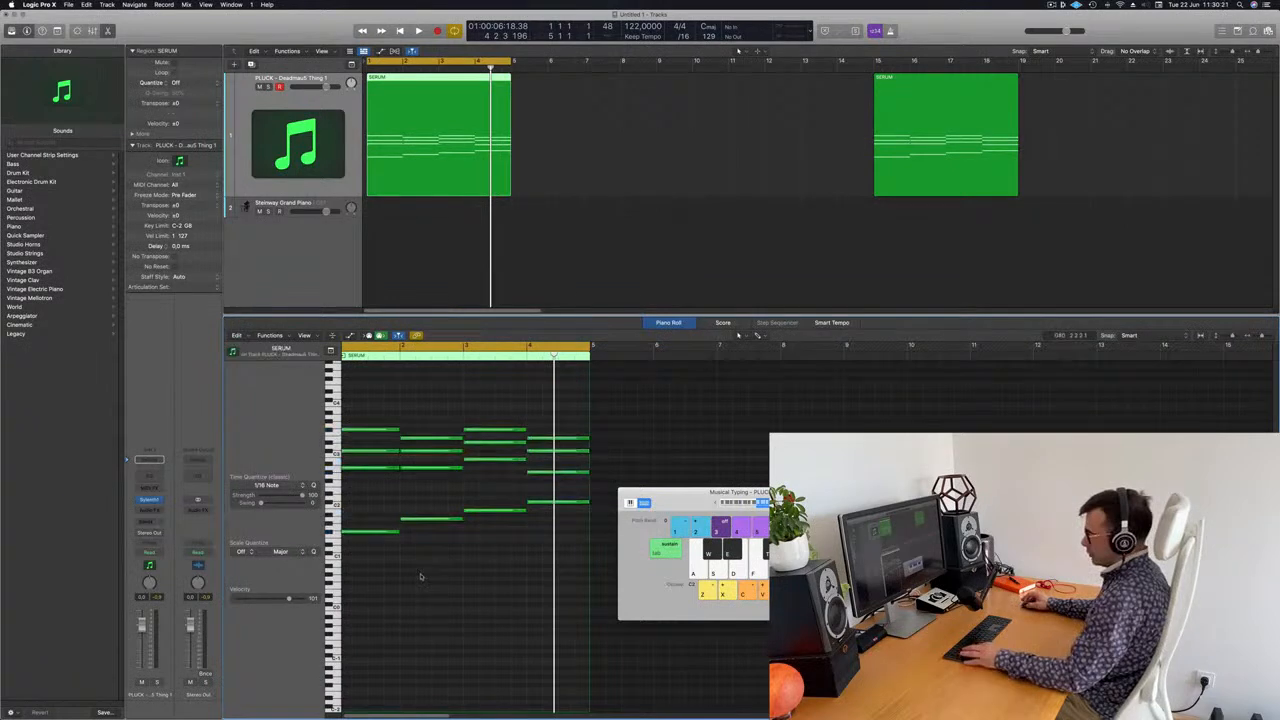
- Shorten all the chord notes together to stabs about three sixteenth notes long at the start of each bar
left_click_drag(396, 530, 352, 541)
key("super+Right")
key("super+Right")
key("super+Right")
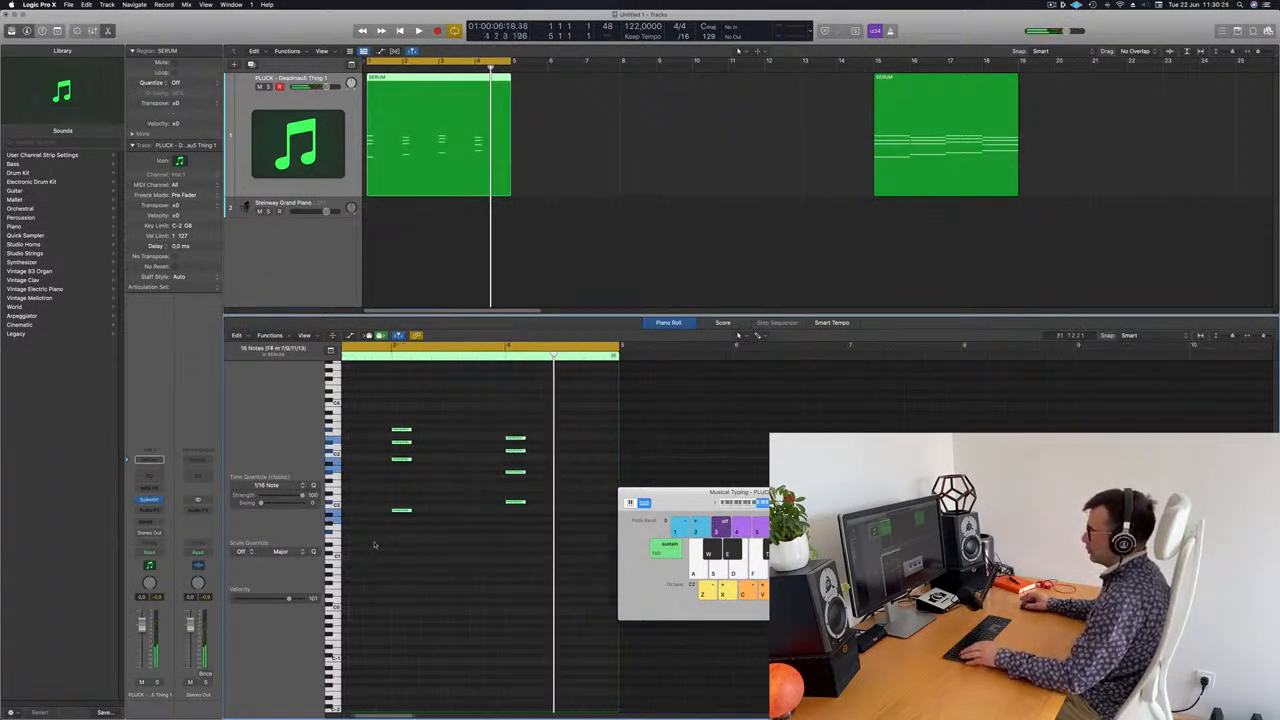
- Duplicate the chord stabs back to back until each bar holds four, and play the pattern
scroll(451, 431, "left", 5)
left_click_drag(358, 432, 395, 432)
key("super+a")
left_click(357, 432)
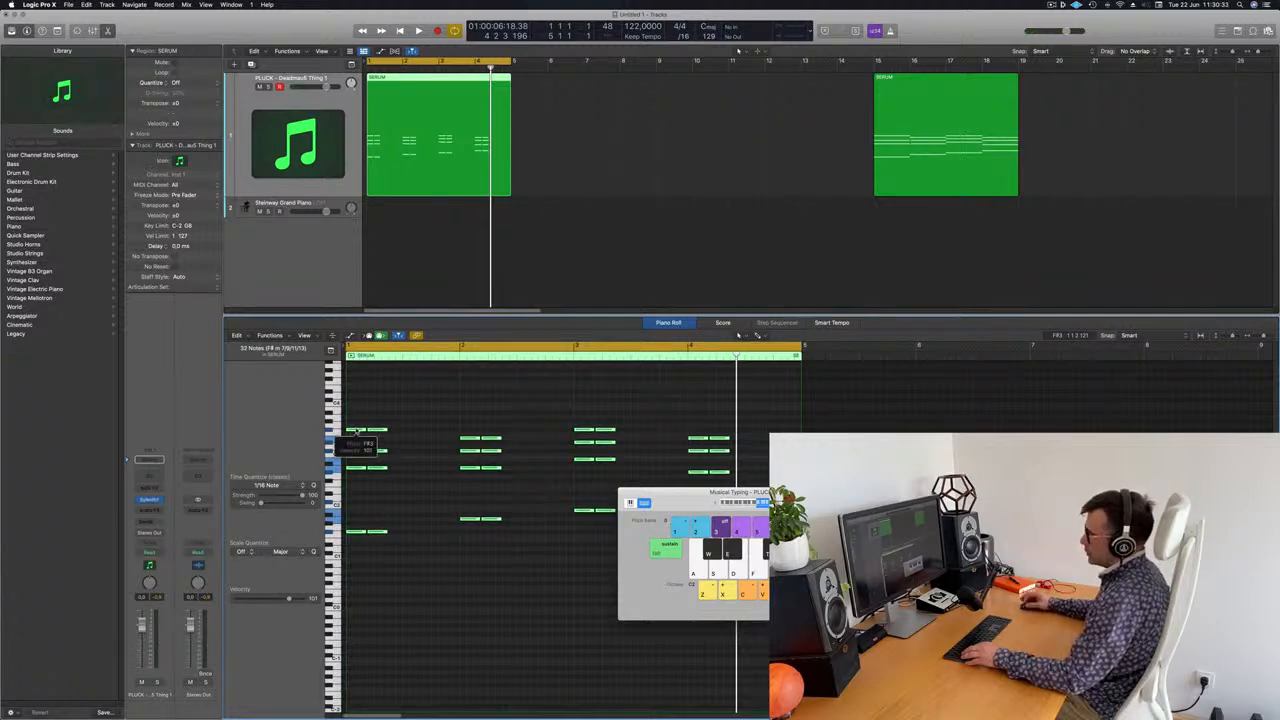
left_click_drag(357, 432, 400, 437)
key("space")
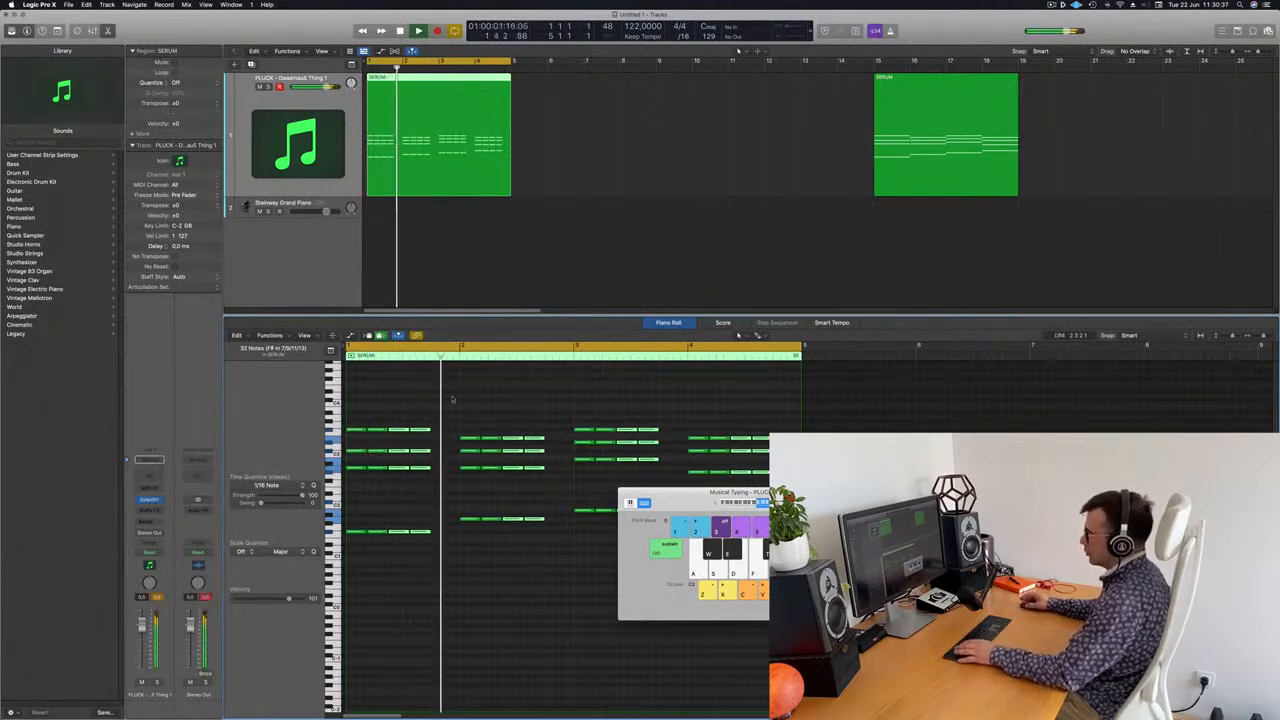
key("space")
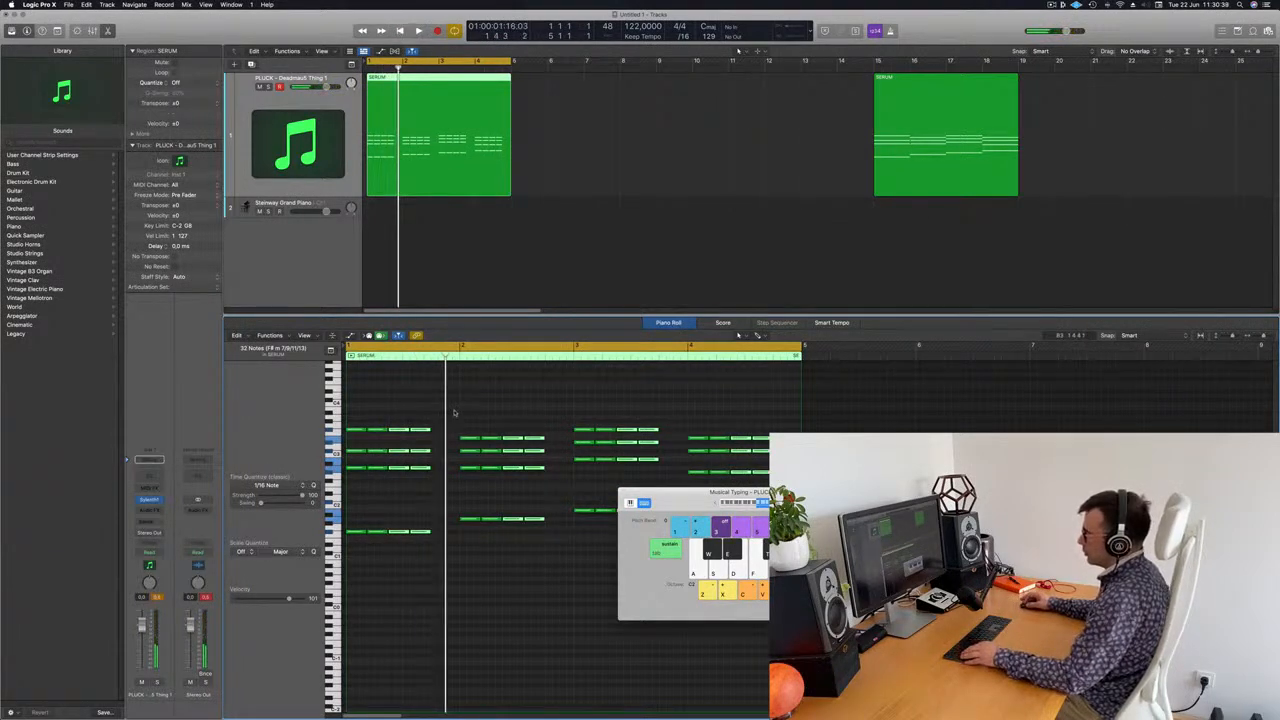
- Add two sixteenth-note chord copies at each bar's end, the last at 1 4 4 1 in bar 1, and play the loop
left_click_drag(397, 432, 456, 432)
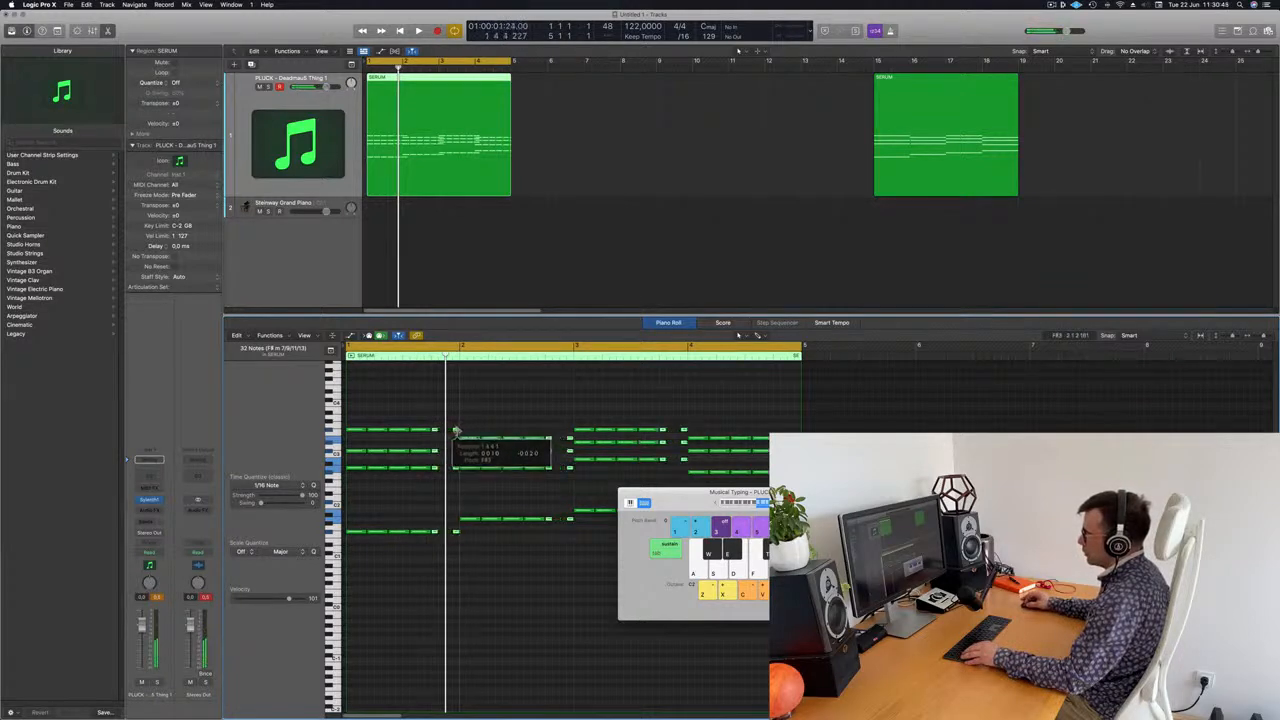
key("space")
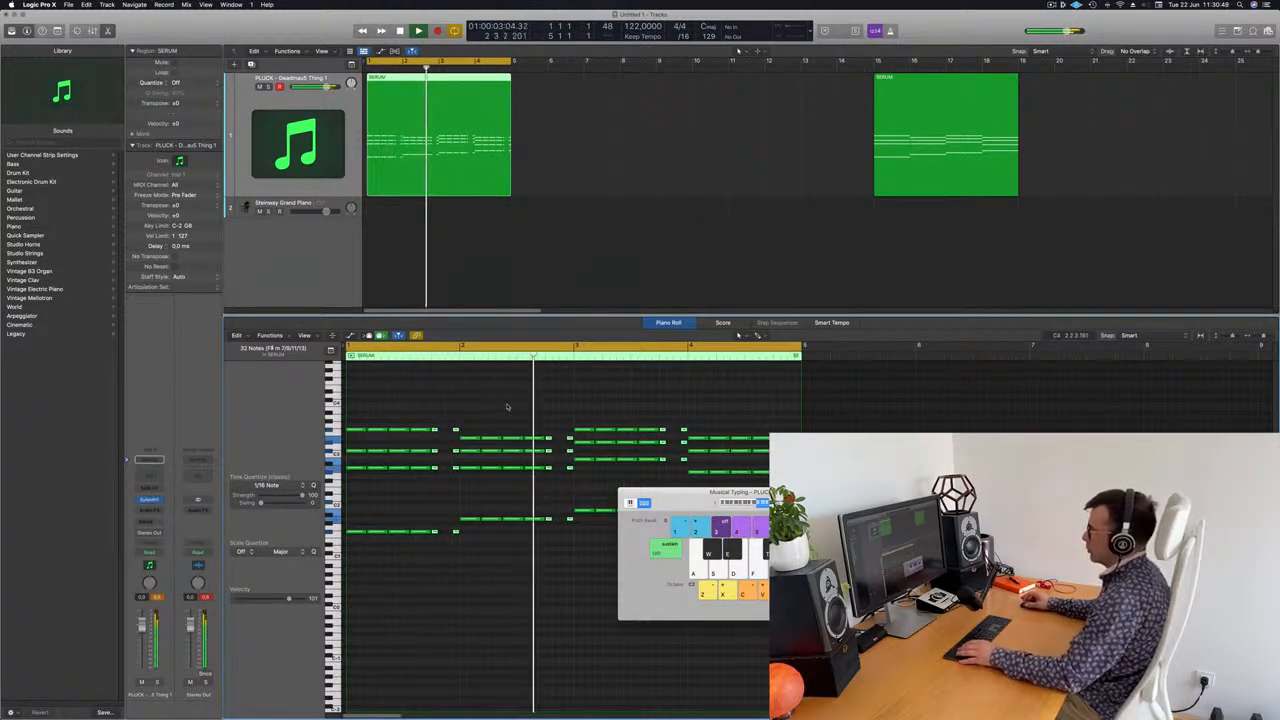
scroll(507, 407, "left", 5)
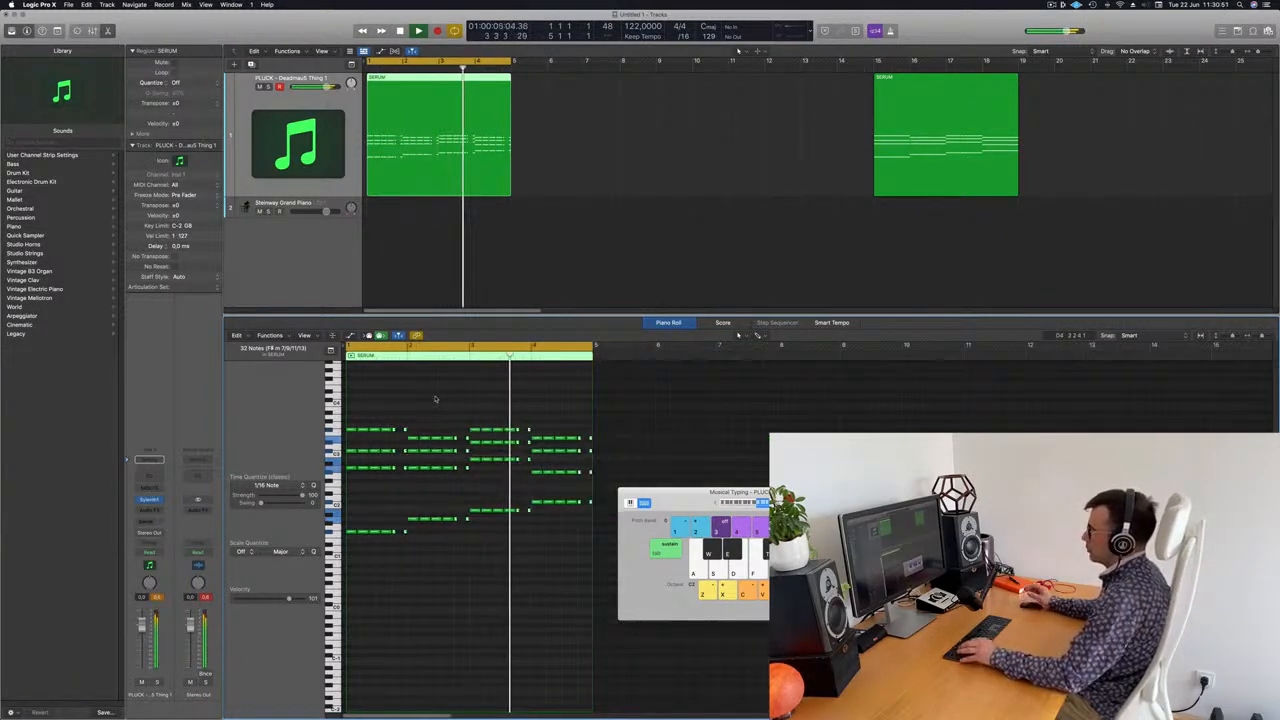
left_click(659, 182)
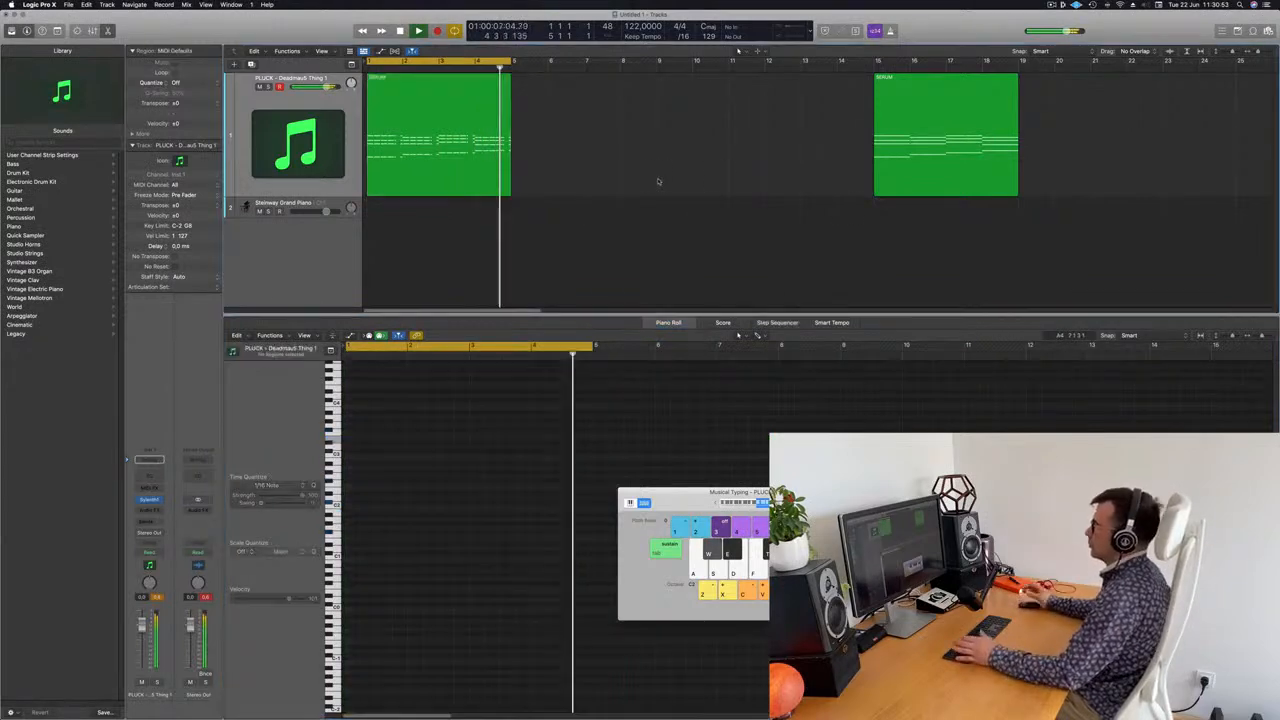
key("space")
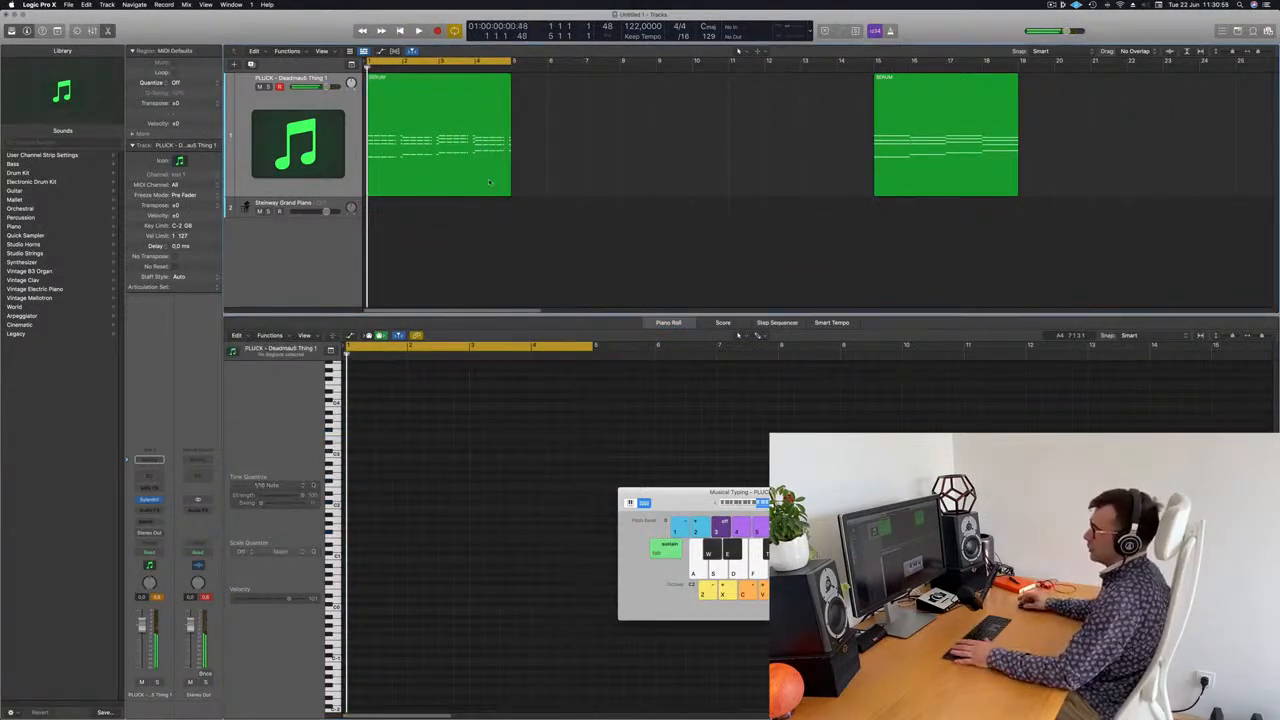
- Replace the Steinway Grand Piano track's instrument with Drum Machine Designer
left_click(315, 208)
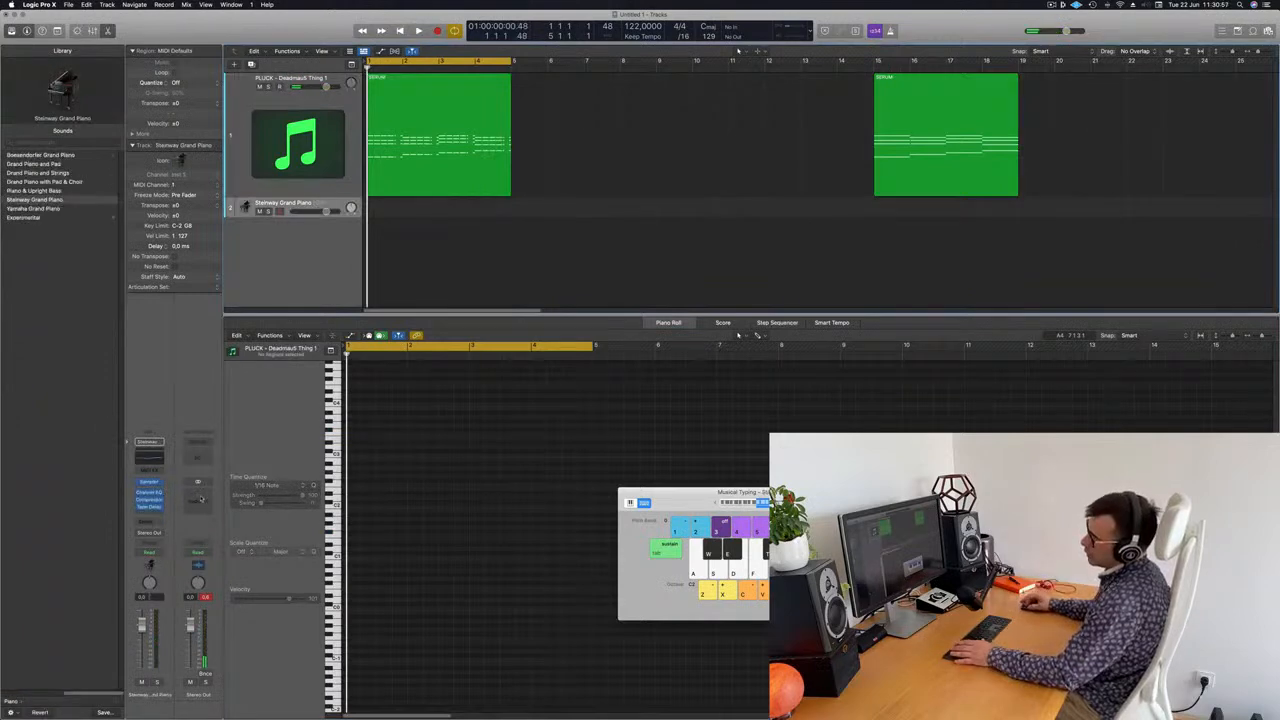
left_click(162, 485)
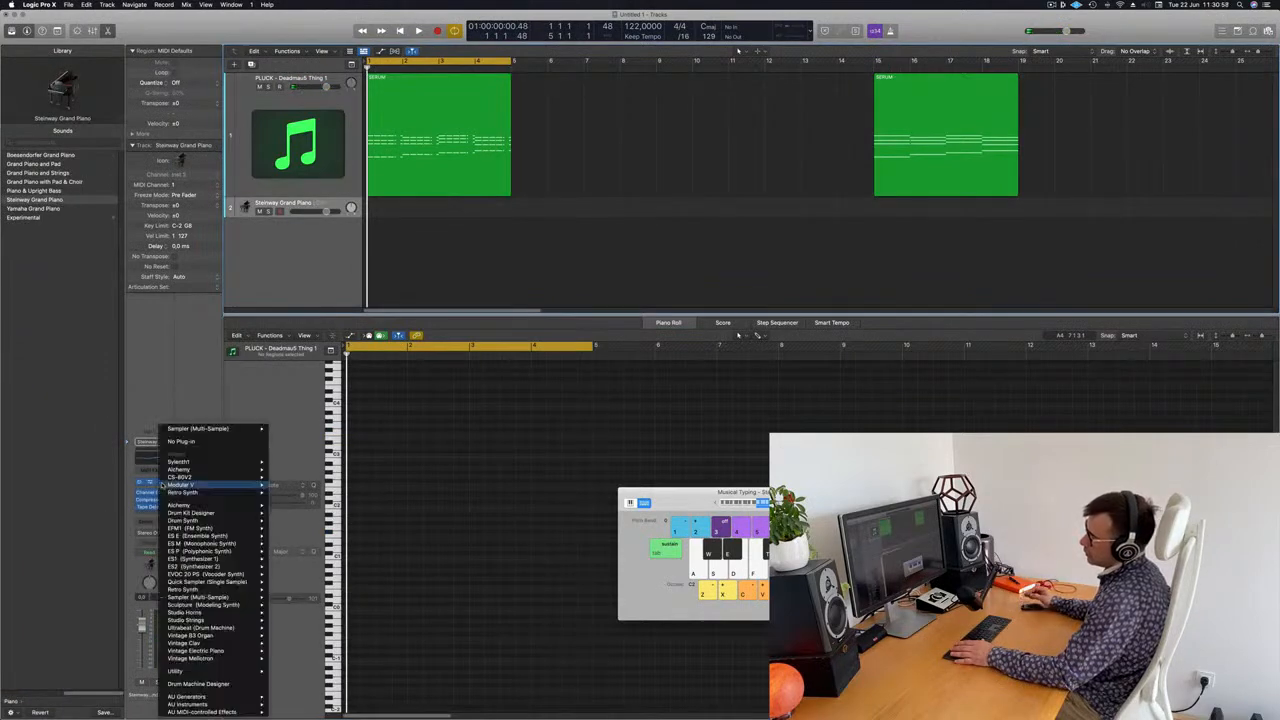
left_click(199, 683)
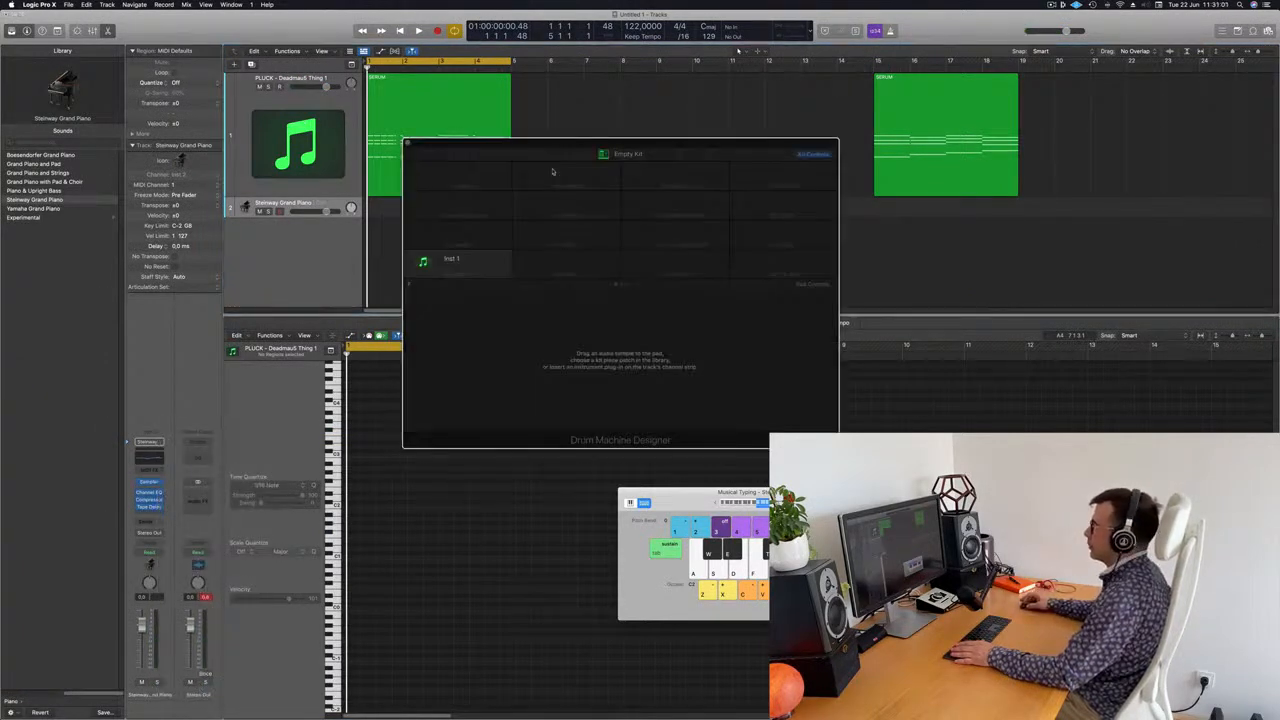
left_click_drag(677, 144, 713, 132)
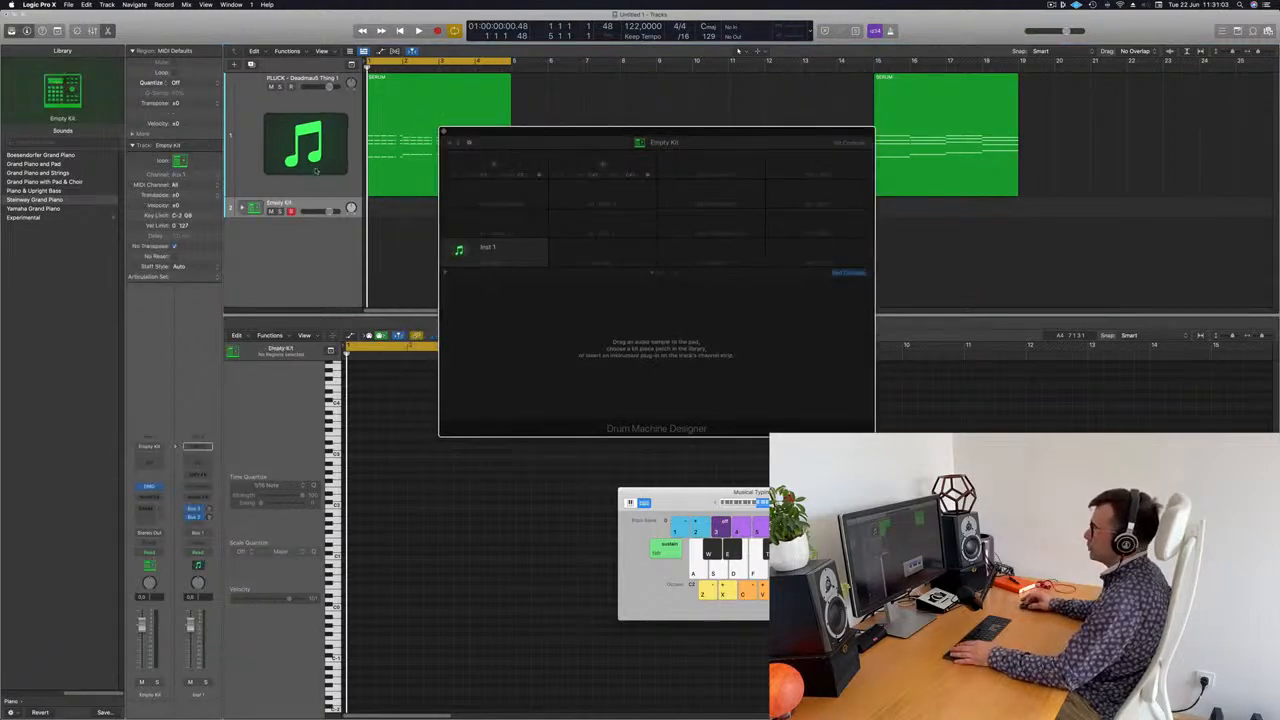
- Load the Deep Tech kit on the drum track, move its plug-in window aside and expand the track to show its kit pieces
left_click(309, 150)
left_click(310, 208)
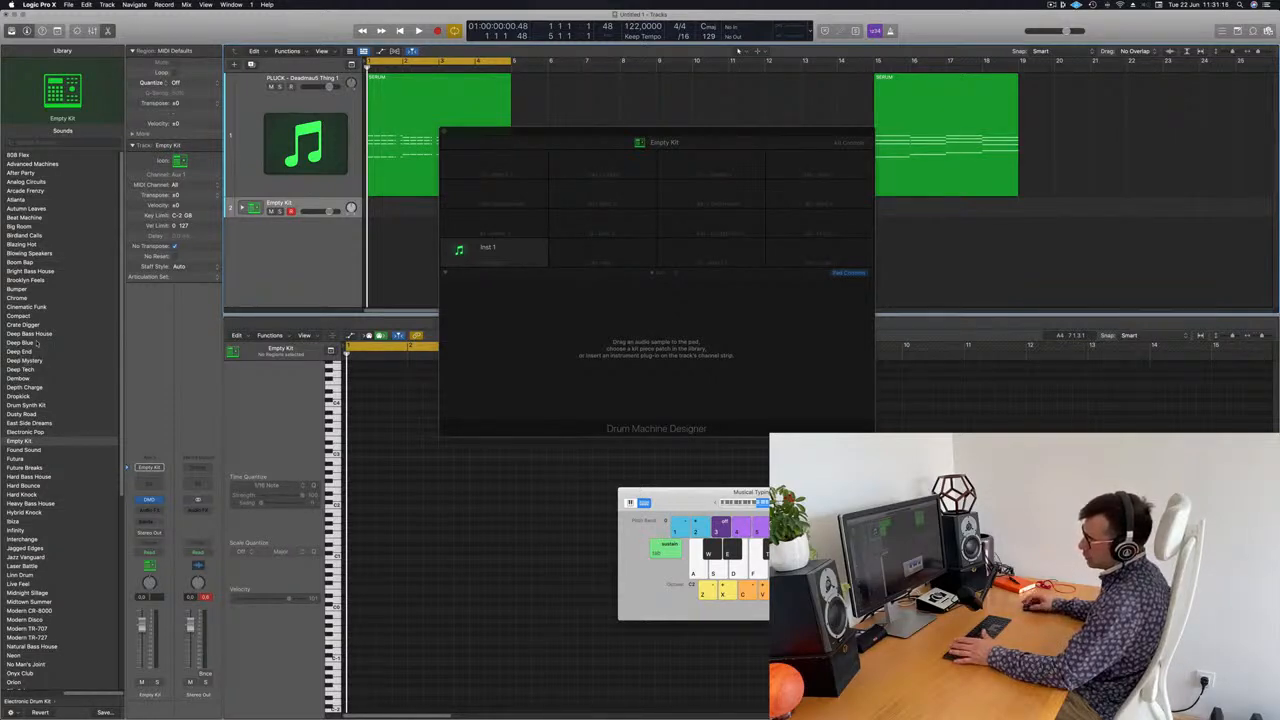
left_click(22, 370)
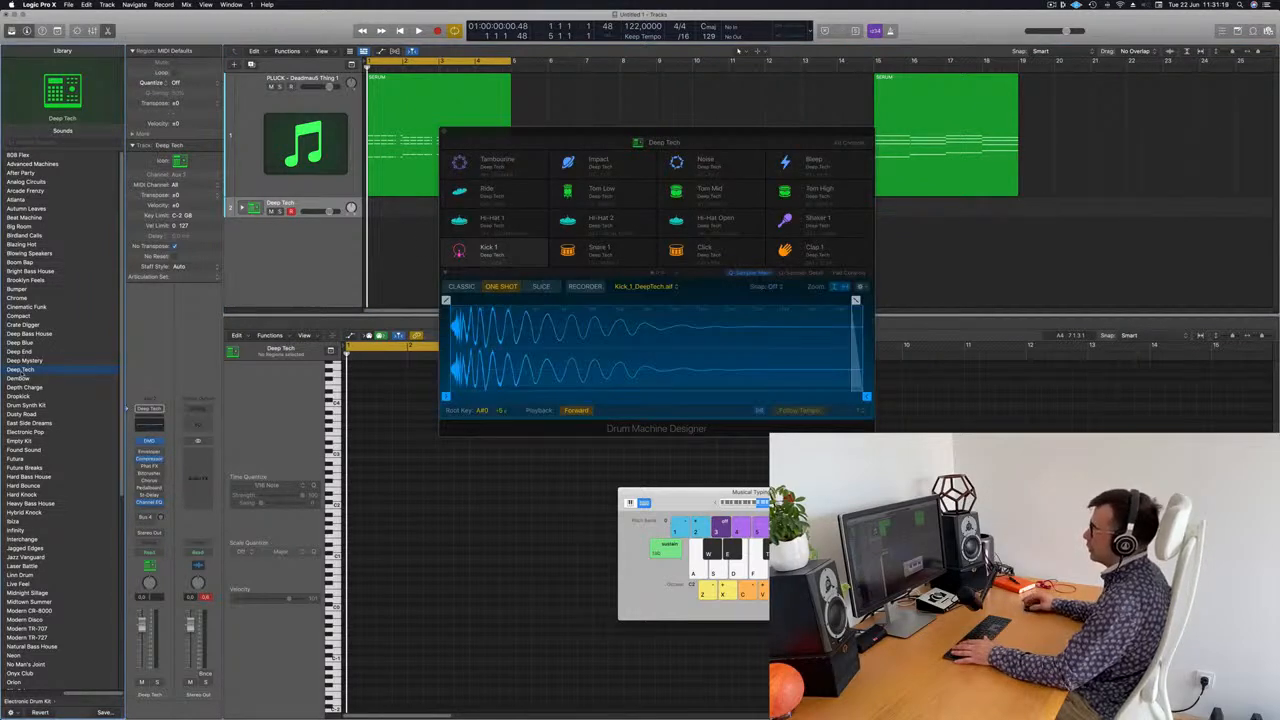
left_click_drag(712, 133, 934, 207)
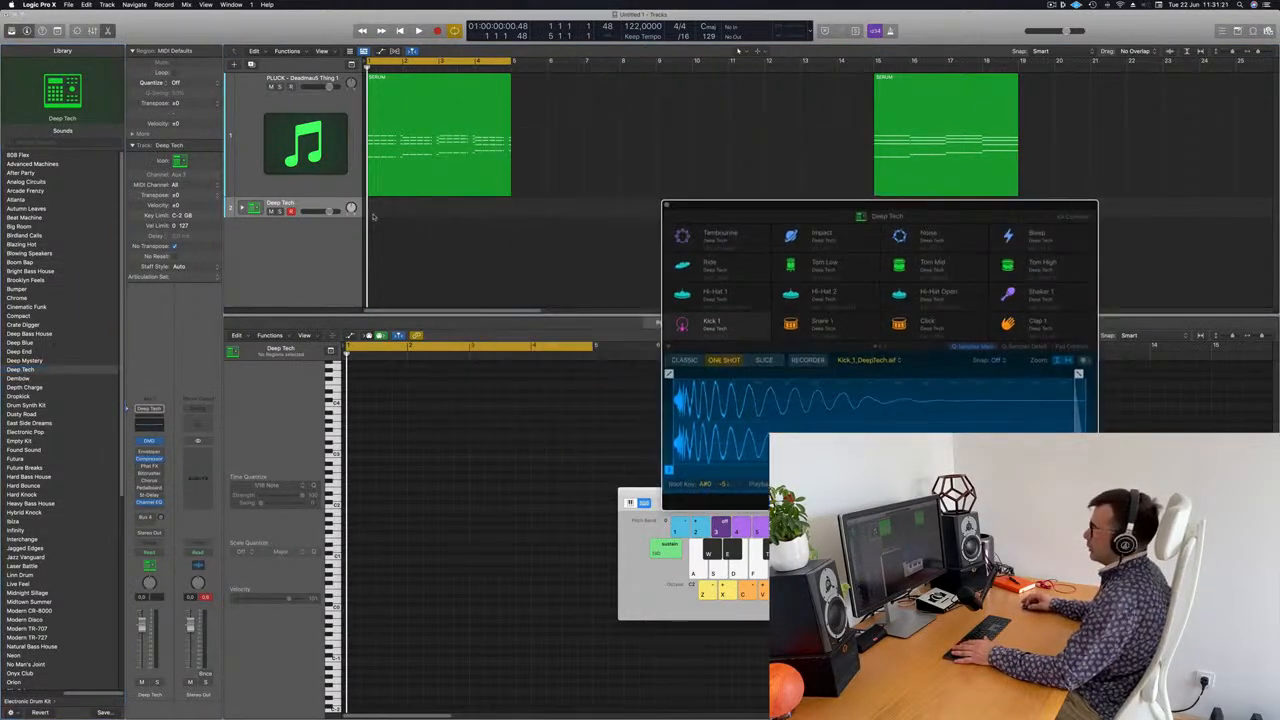
left_click(241, 207)
- Play the chord loop and lower the pluck track's volume
left_click(438, 98)
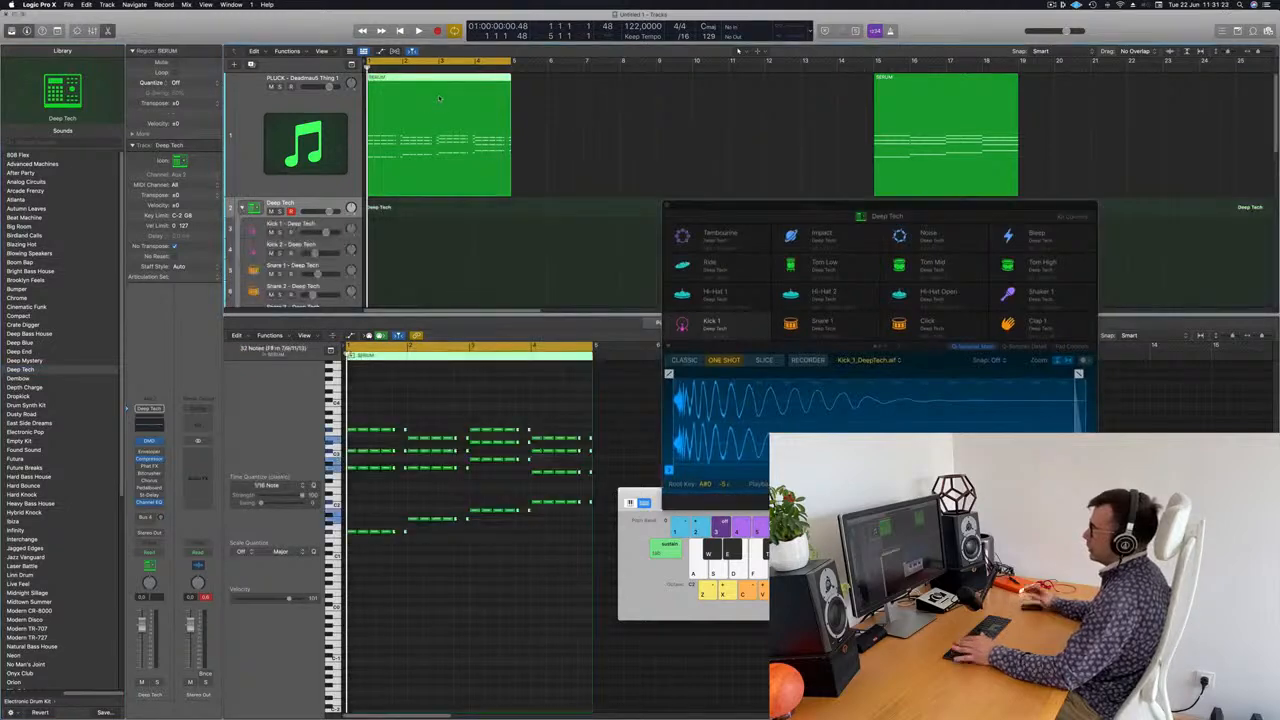
key("space")
key("space")
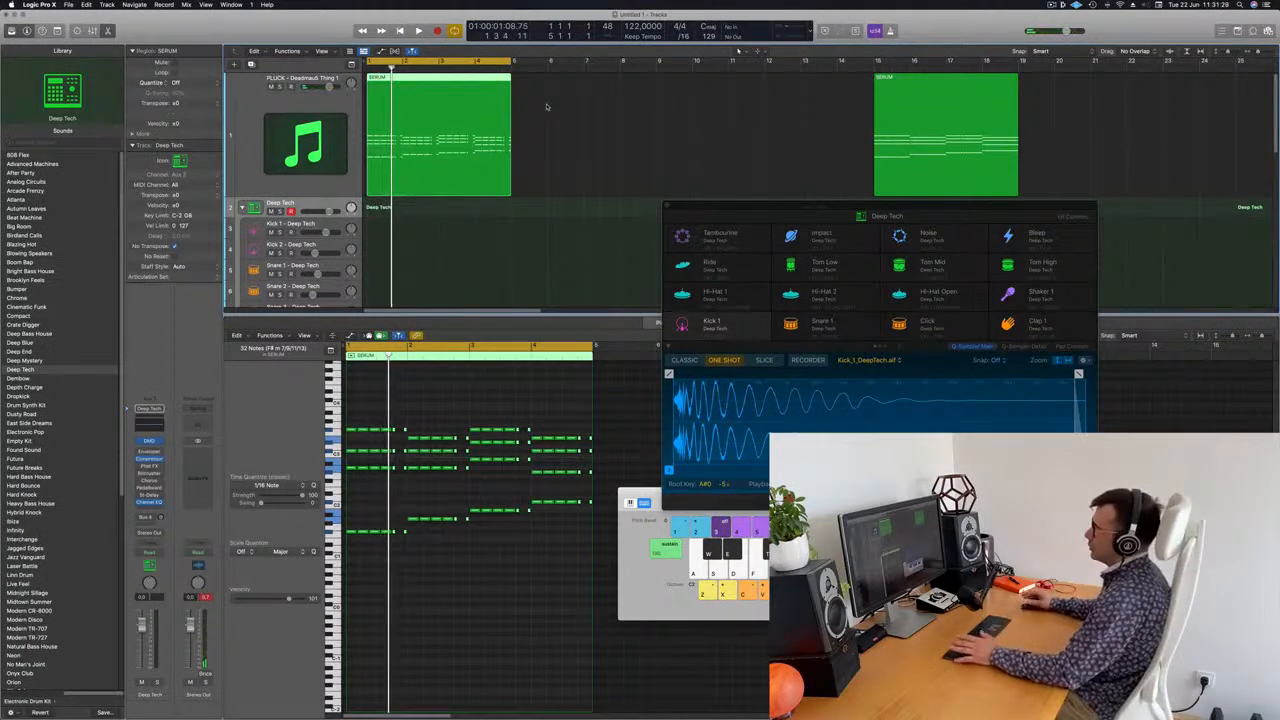
key("space")
left_click(302, 142)
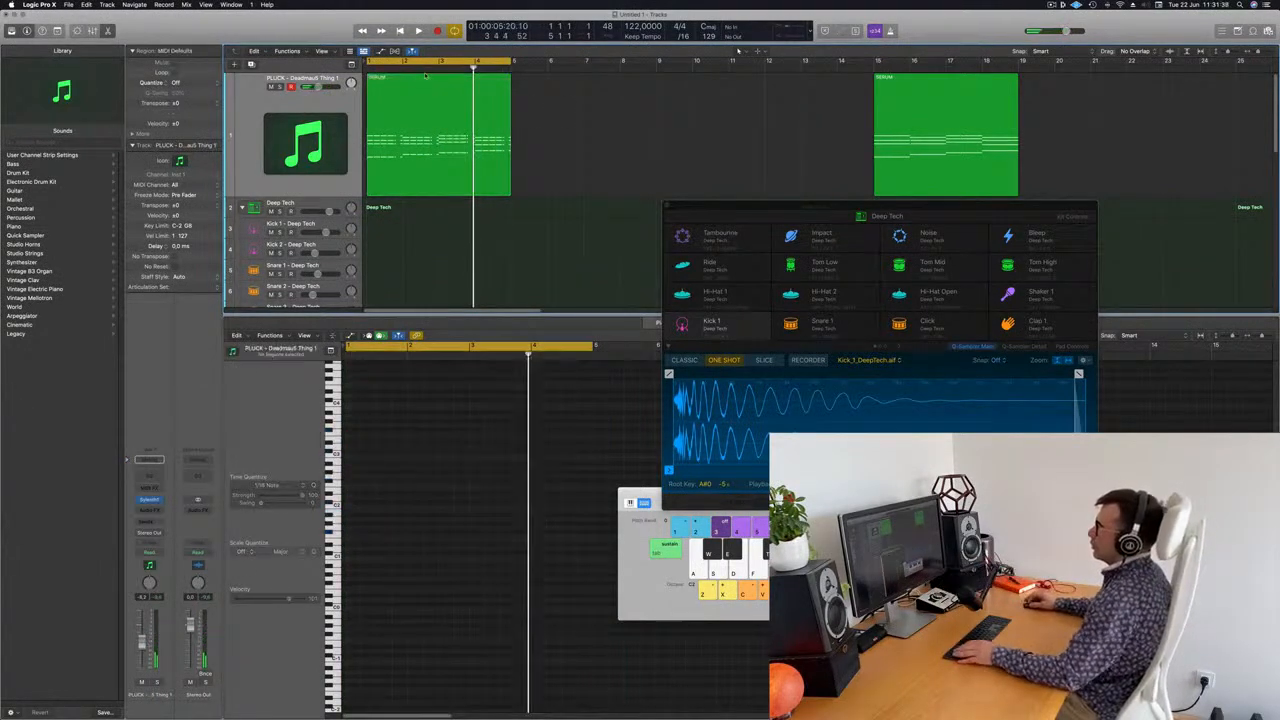
left_click_drag(423, 152, 423, 112)
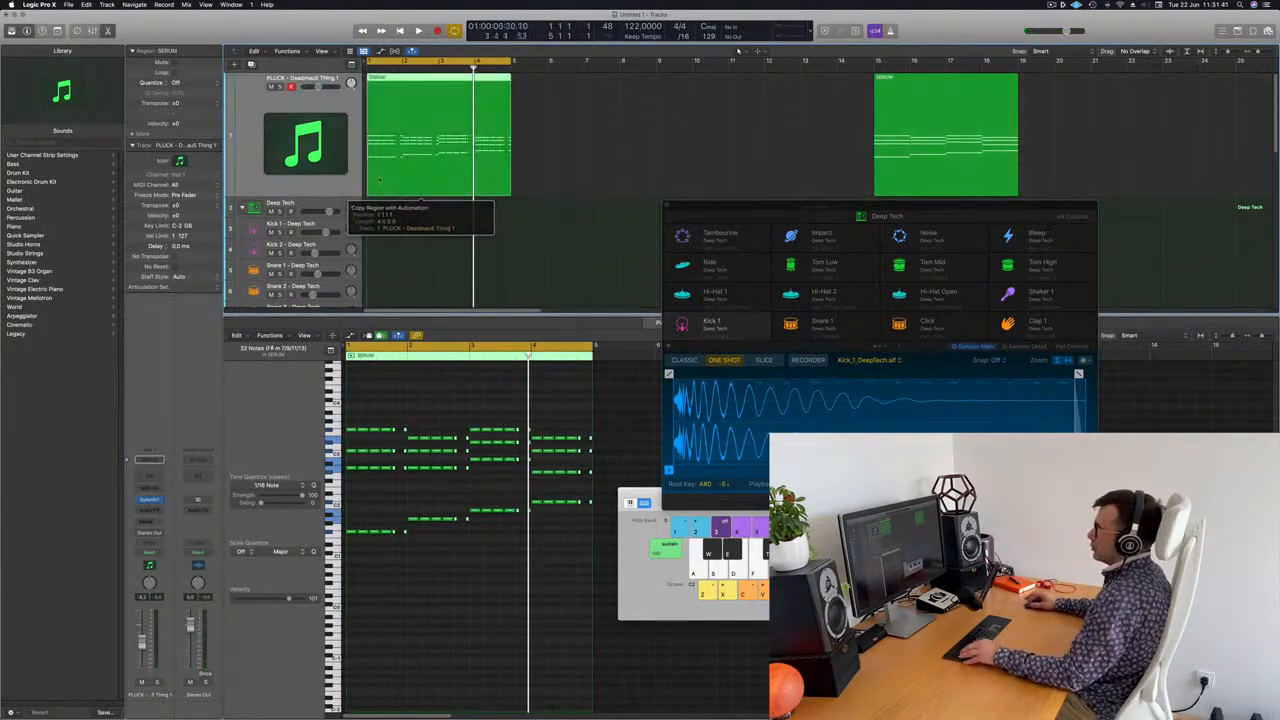
- Record four kick hits on the Kick 1 - Deep Tech track
left_click(322, 205)
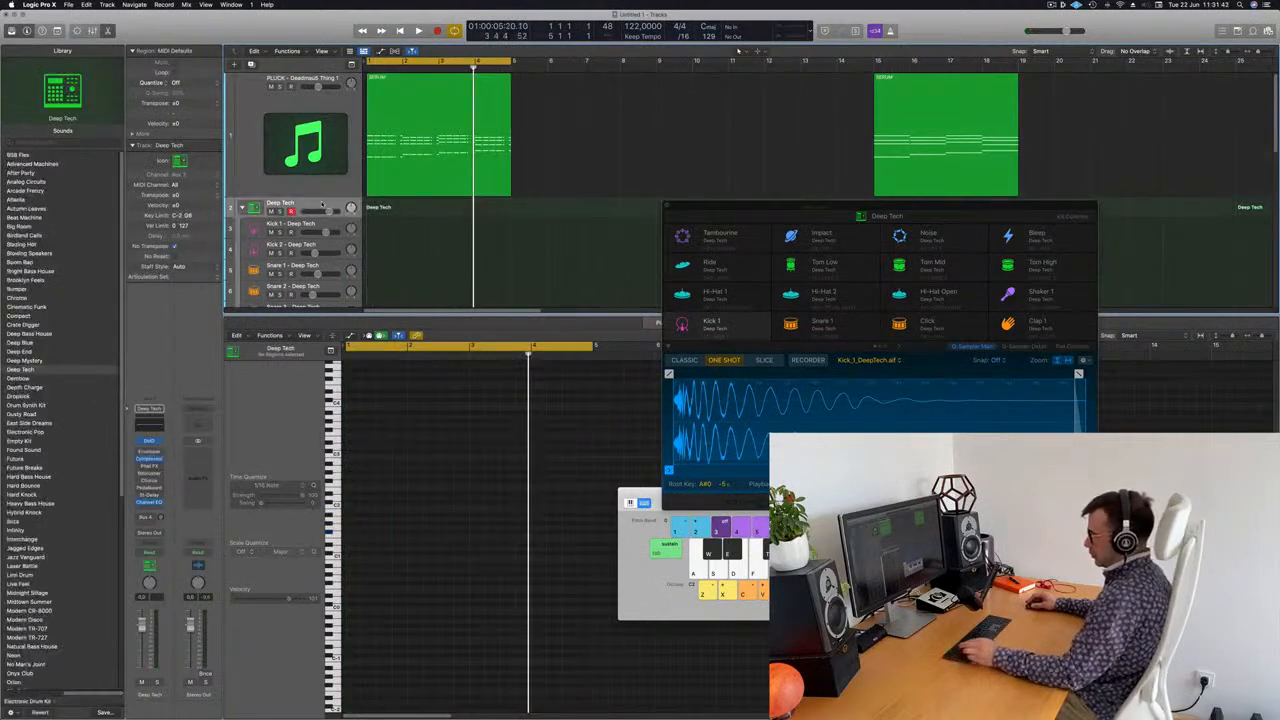
key("r")
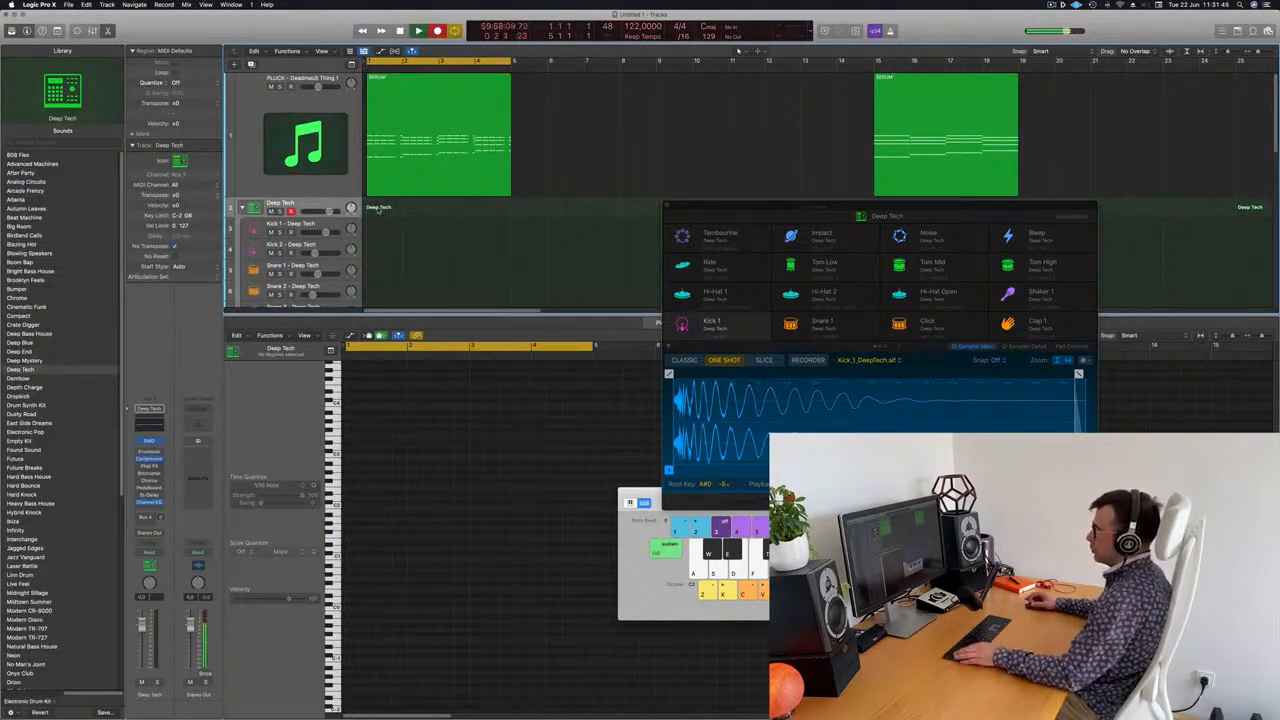
left_click(337, 230)
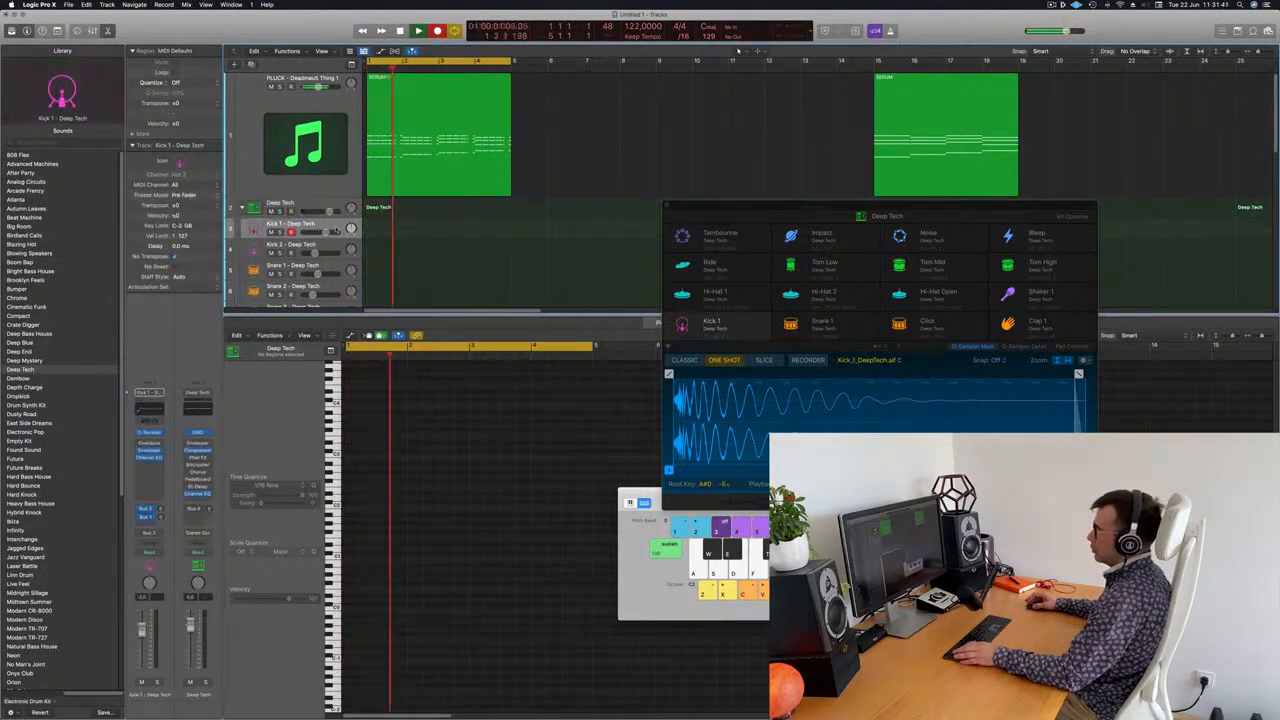
key("a")
key("a")
key("a")
key("a")
key("space")
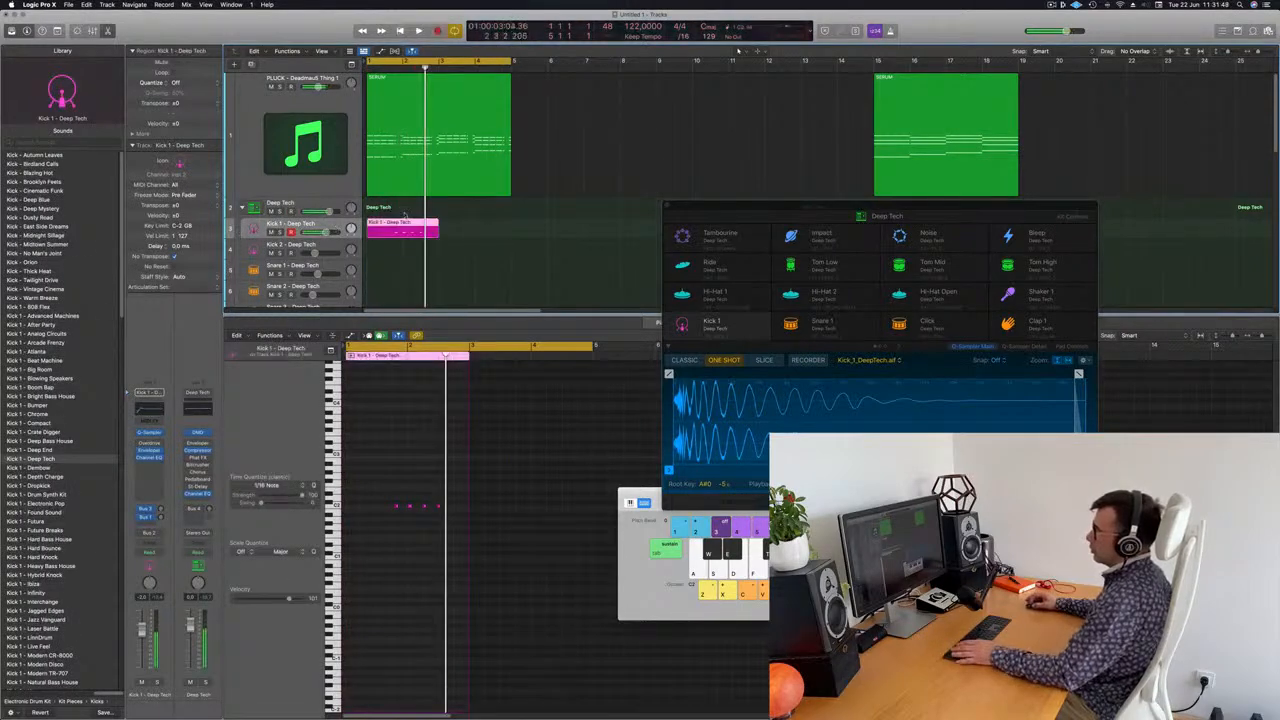
- Move the four recorded kick notes together so that the first falls at the start of bar 1
left_click_drag(376, 462, 484, 550)
left_click_drag(396, 507, 346, 507)
left_click(375, 541)
scroll(375, 546, "right", 5)
scroll(376, 545, "left", 5)
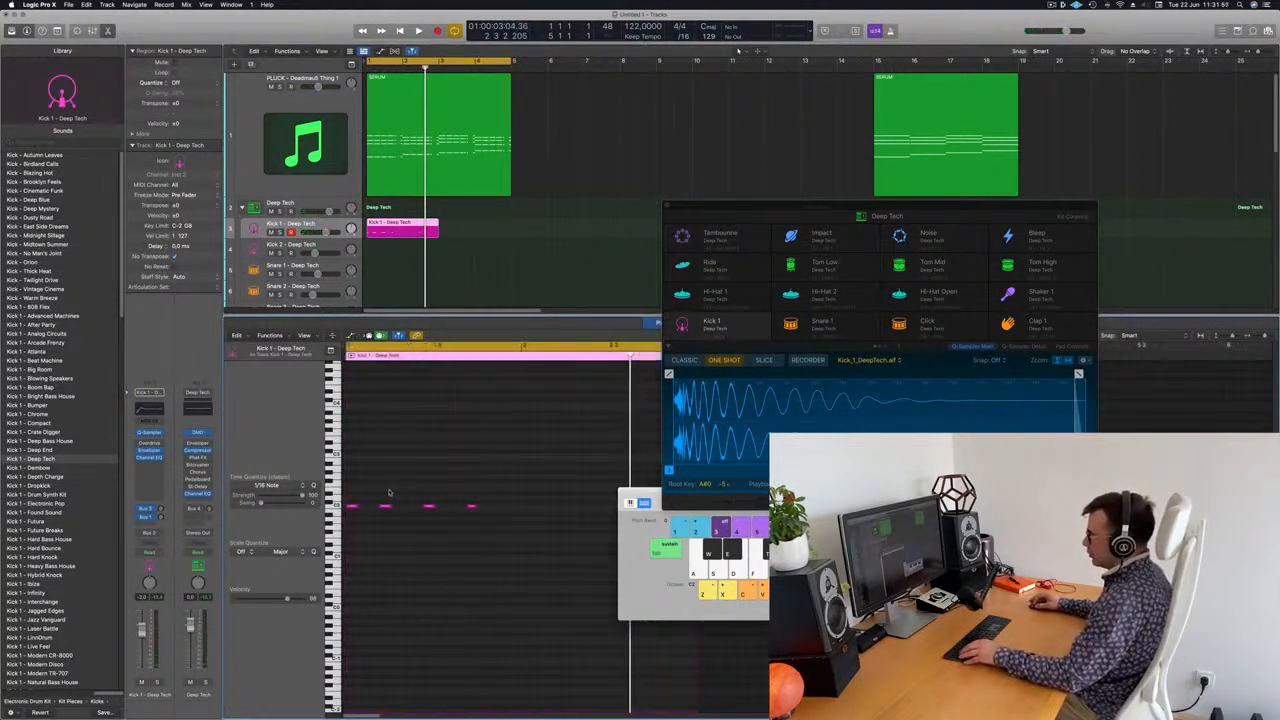
- Align the second, third and fourth kick notes with beats 2, 3 and 4 of bar 1
left_click(385, 506)
left_click(429, 506)
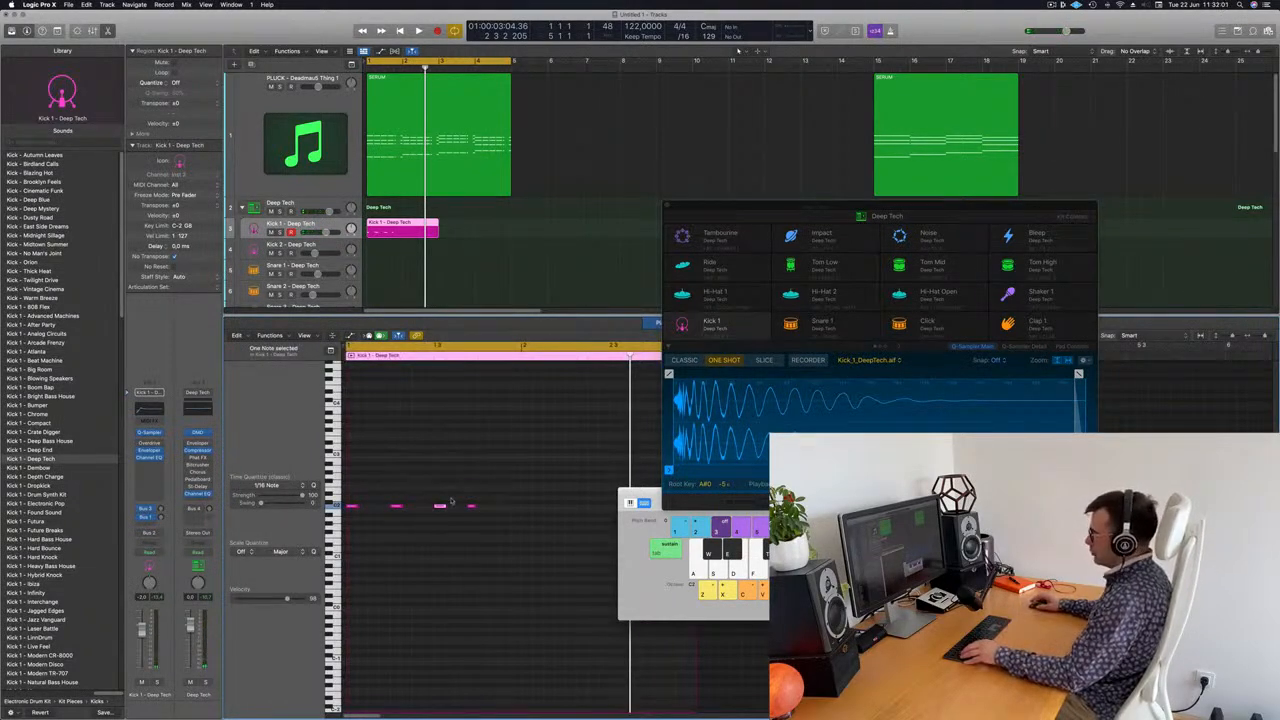
left_click(471, 505)
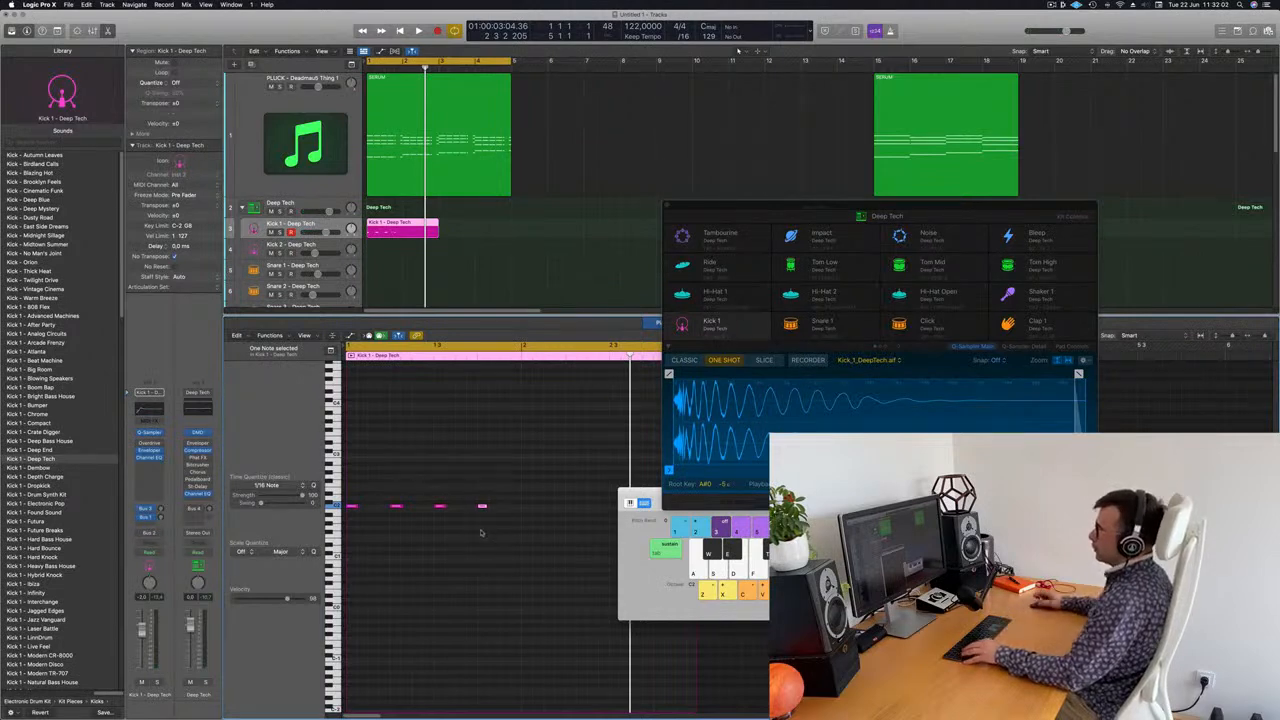
- Shorten the Kick 1 - Deep Tech region to one bar by splitting it at bar 2 and deleting the second part
double_click(404, 226, "super")
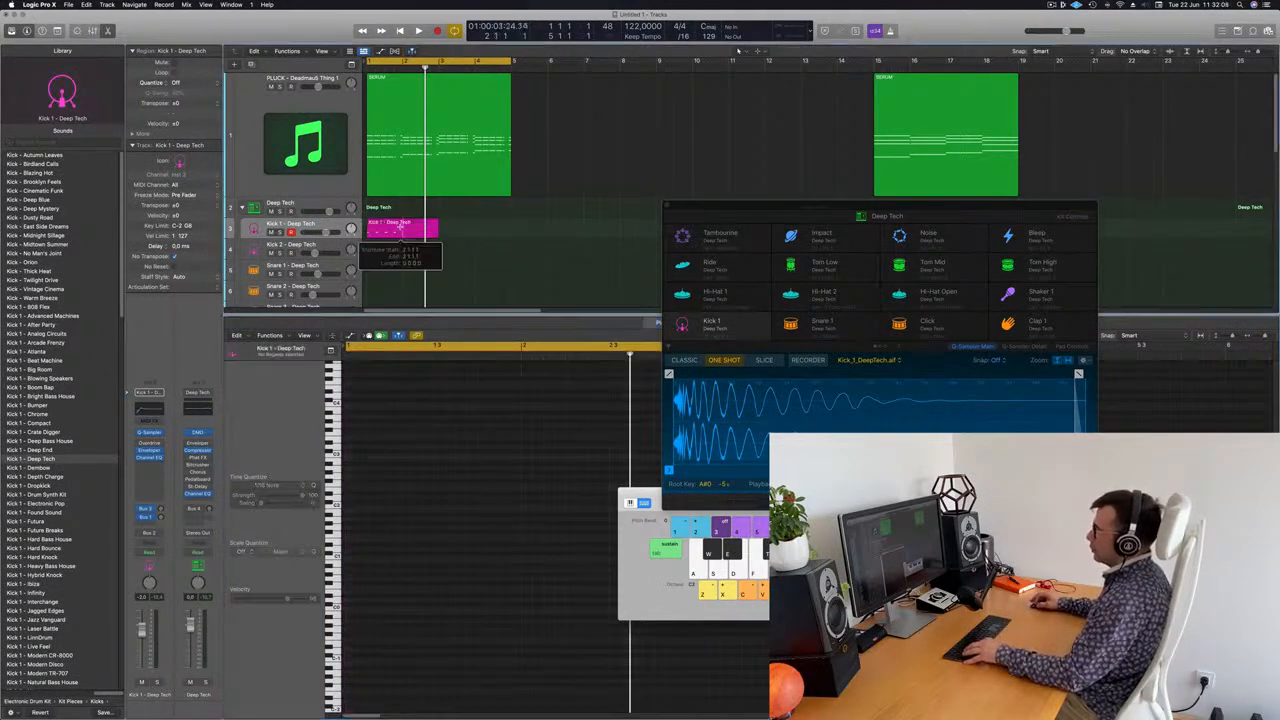
key("BackSpace")
left_click(388, 228)
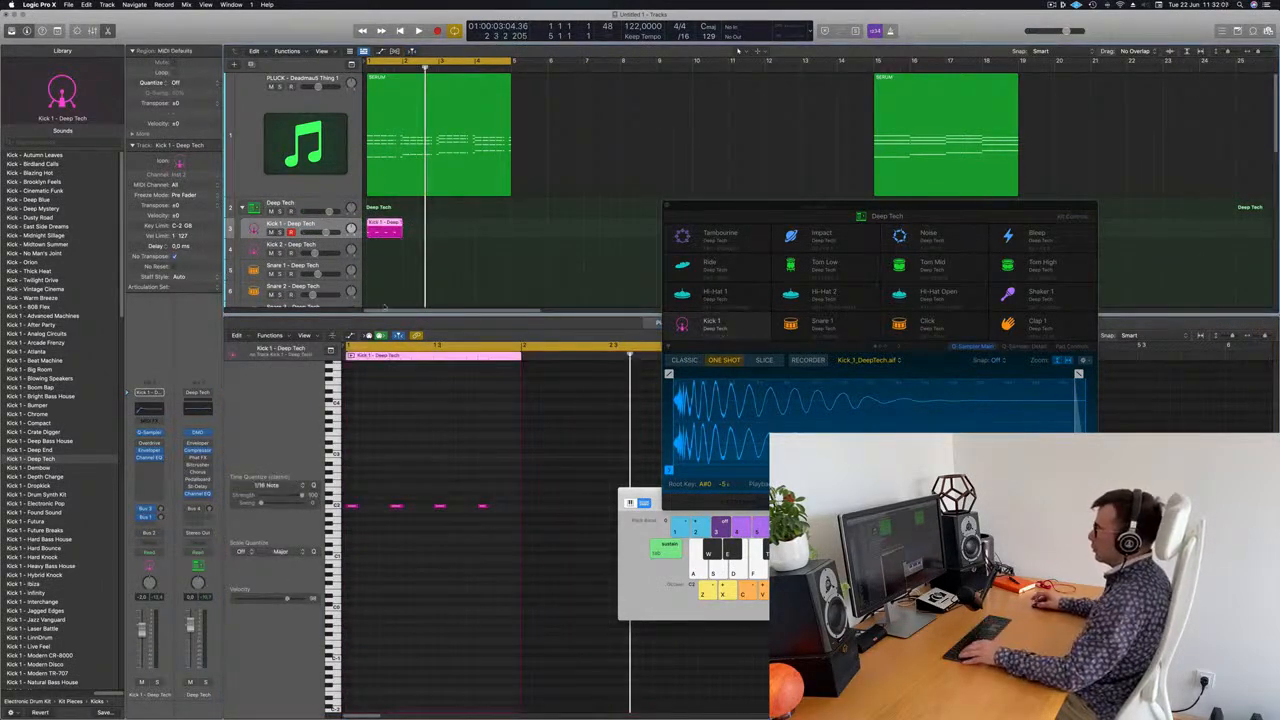
- Transpose all four kick notes down by one octave
key("super+a")
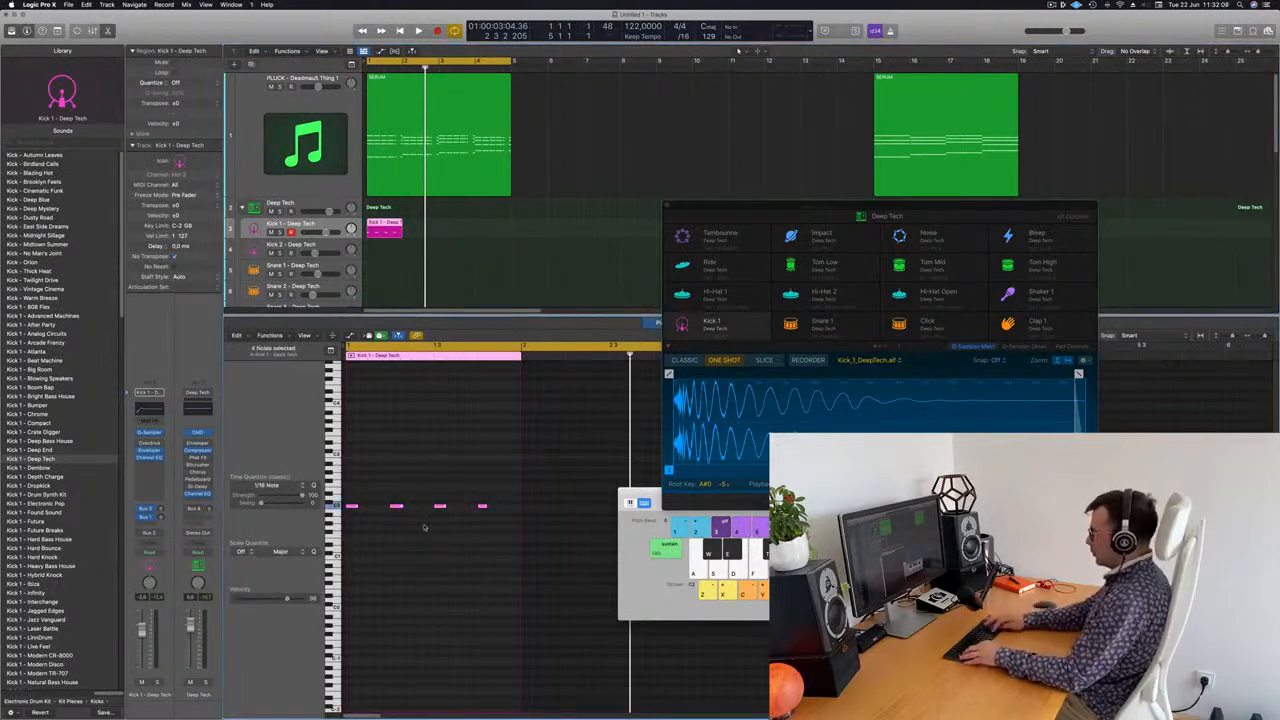
key("alt+shift+Down")
scroll(397, 532, "up", 10)
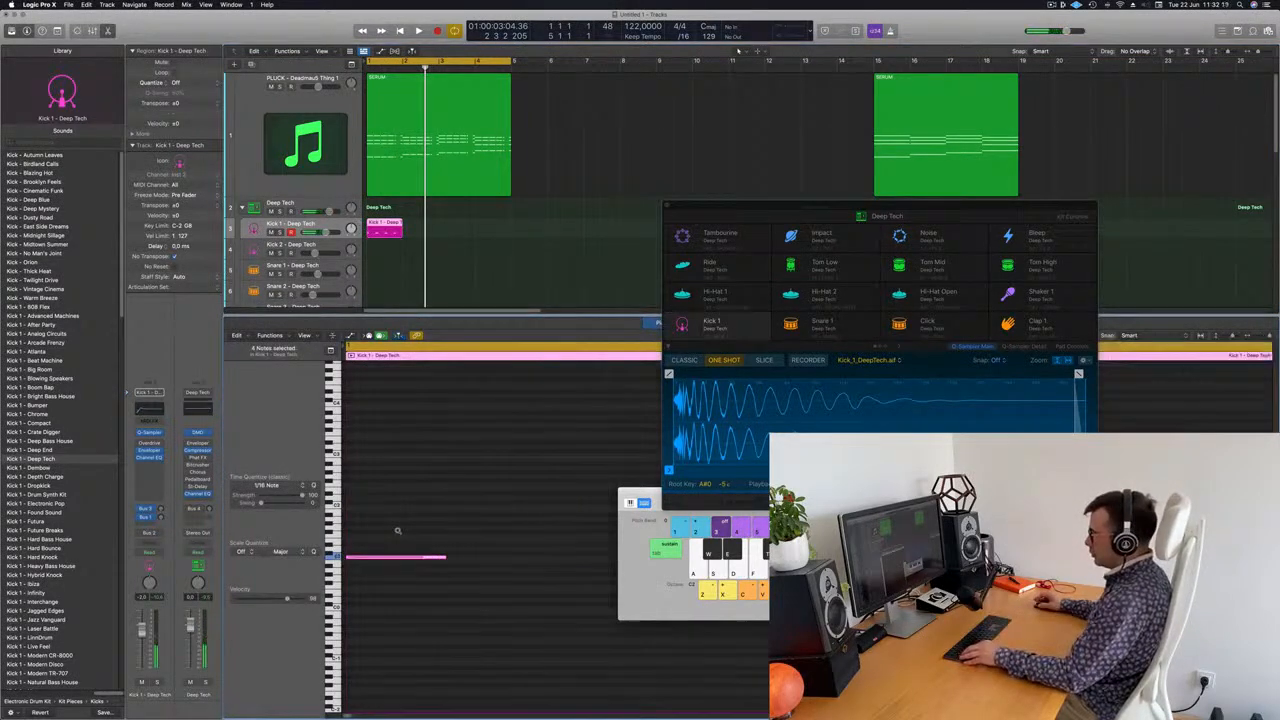
left_click(440, 222)
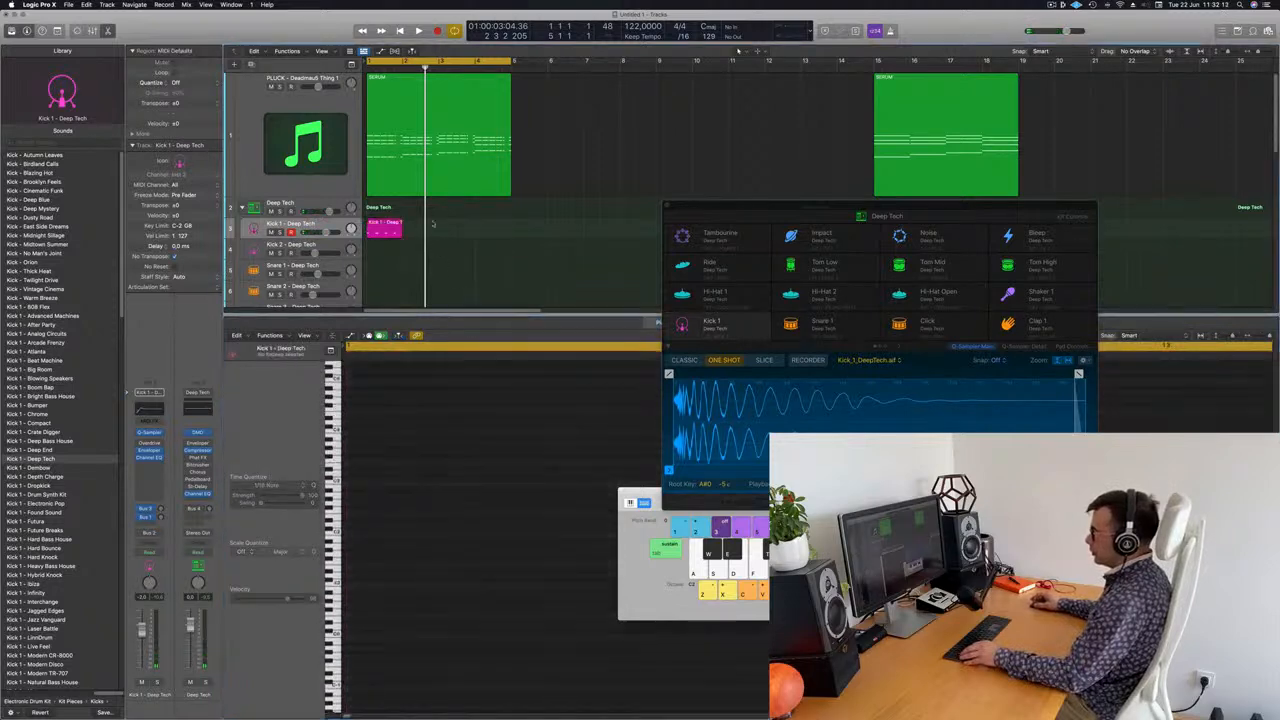
- Reopen the one-bar kick region's notes and transpose all four up by four semitones
left_click(395, 226)
left_click(436, 549)
scroll(420, 545, "right", 3)
scroll(387, 534, "left", 3)
scroll(387, 534, "up", 10)
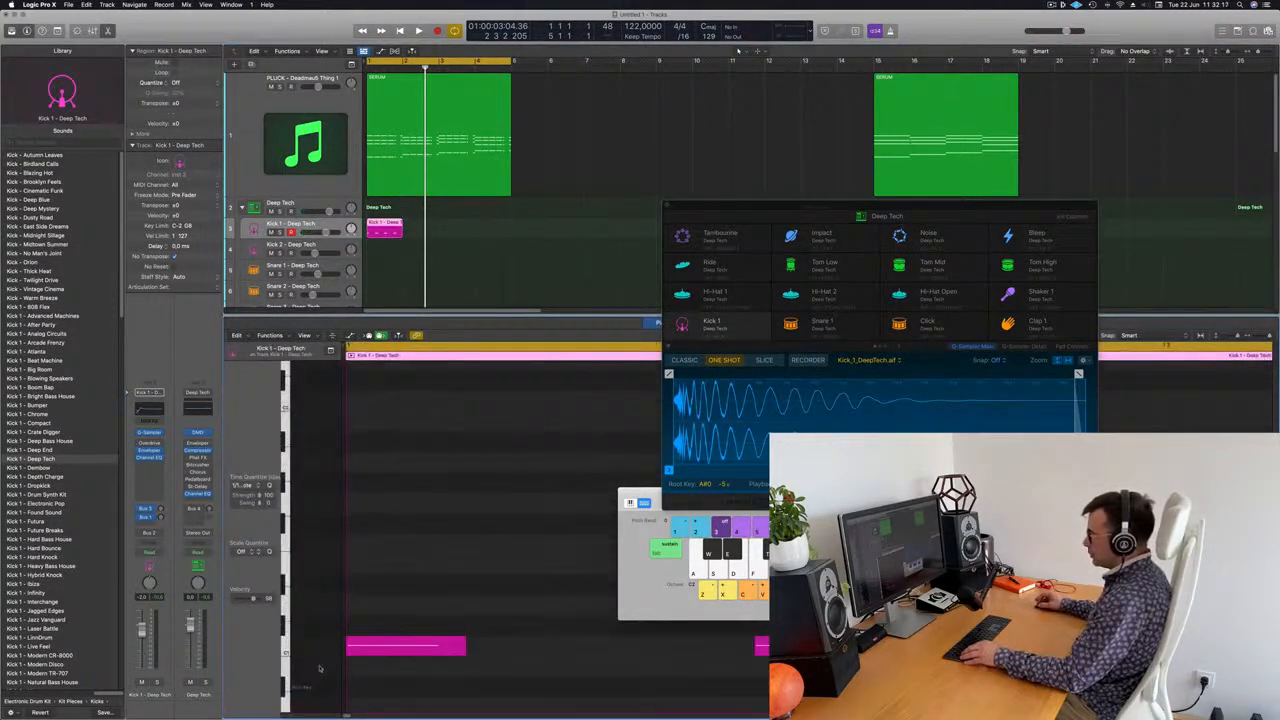
scroll(395, 634, "down", 3)
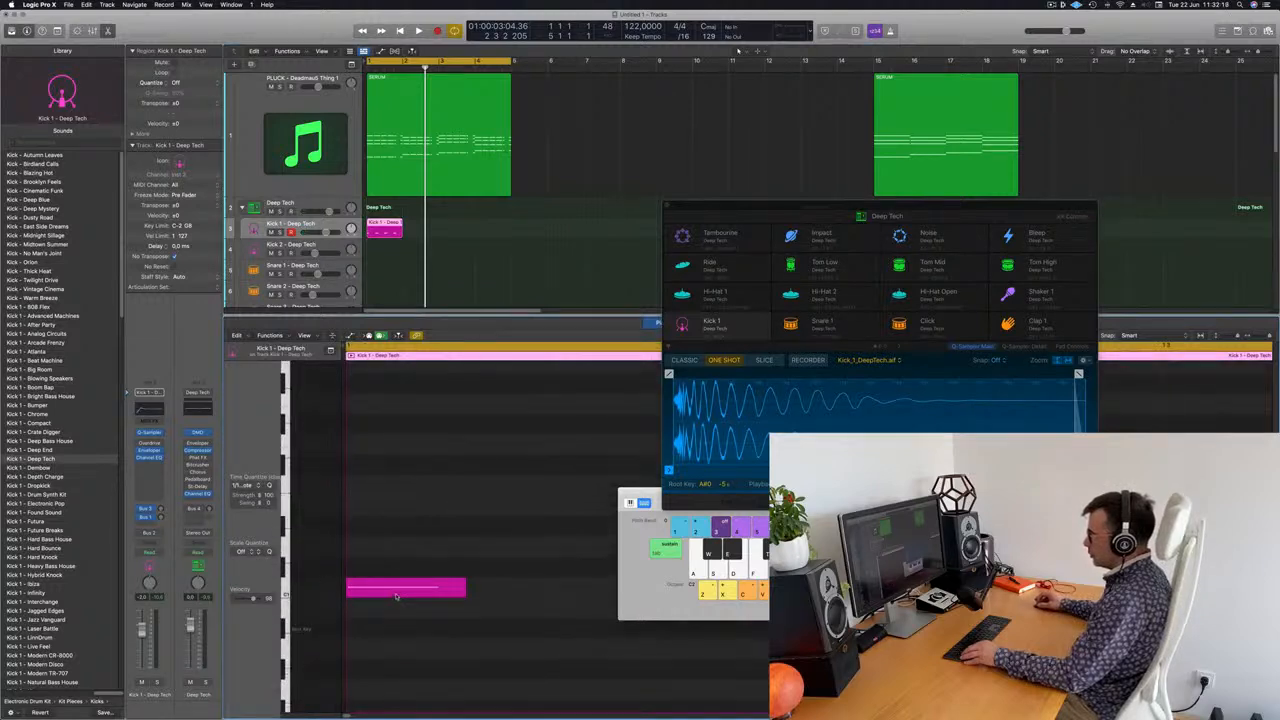
key("super+a")
key("alt+Up")
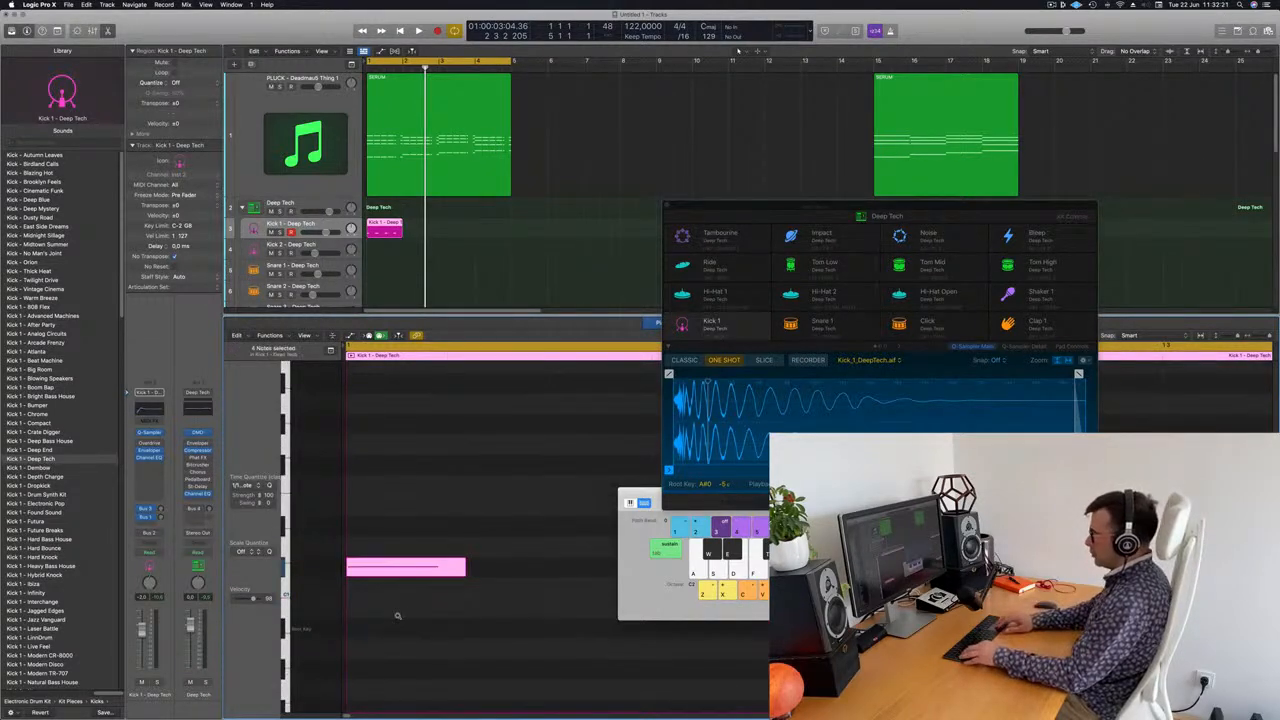
key("alt+Up")
key("alt+Up")
key("alt+Up")
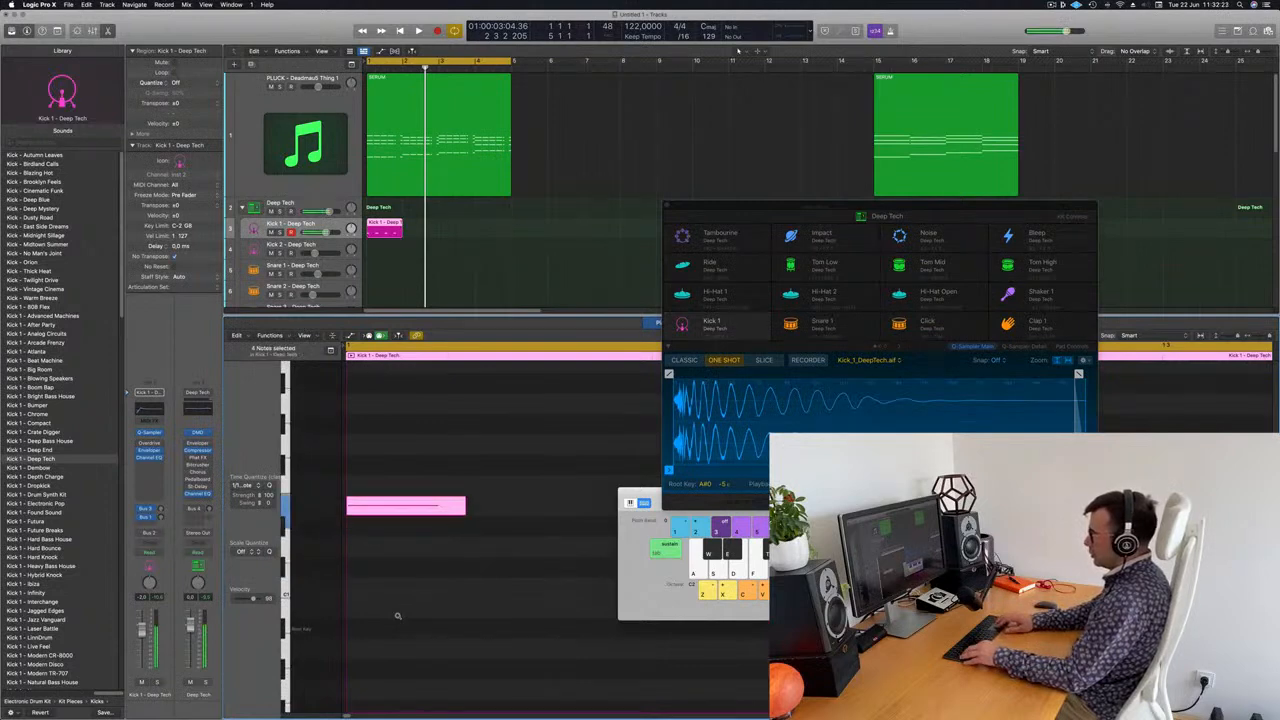
- Play the chord loop together with the transposed kick notes
key("space")
scroll(462, 269, "down", 5)
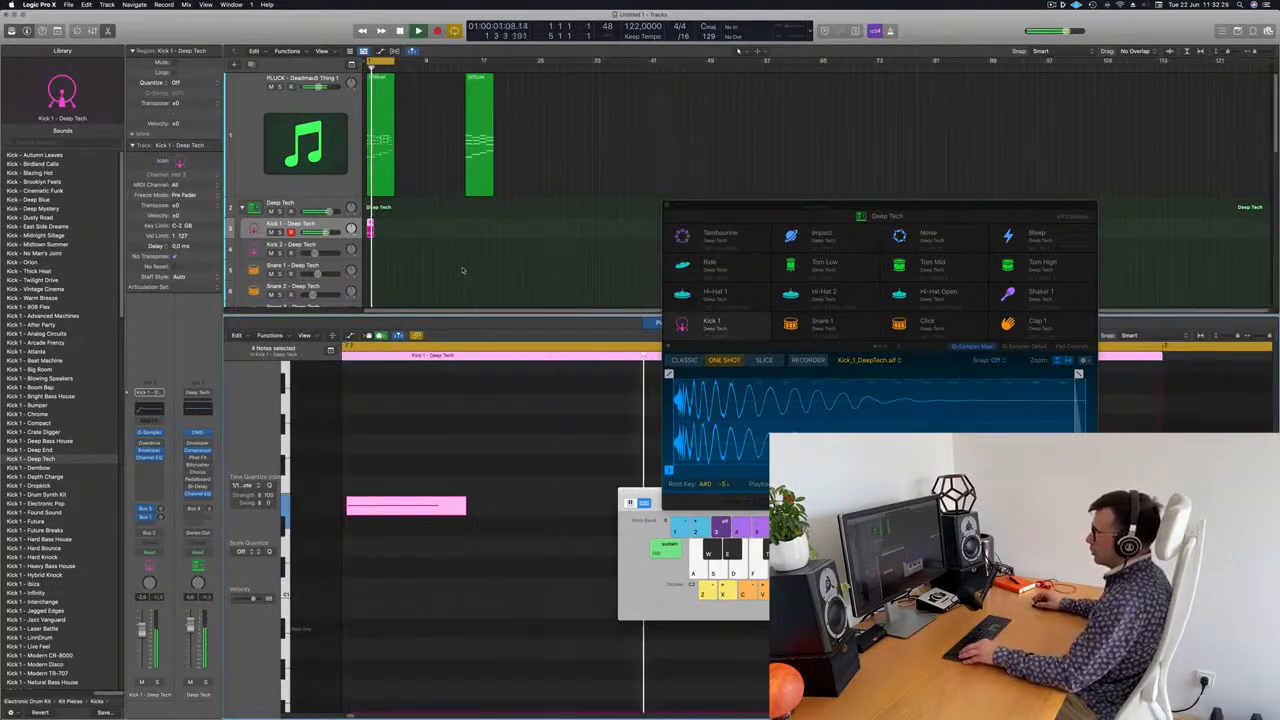
scroll(462, 269, "up", 3)
scroll(462, 269, "up", 2)
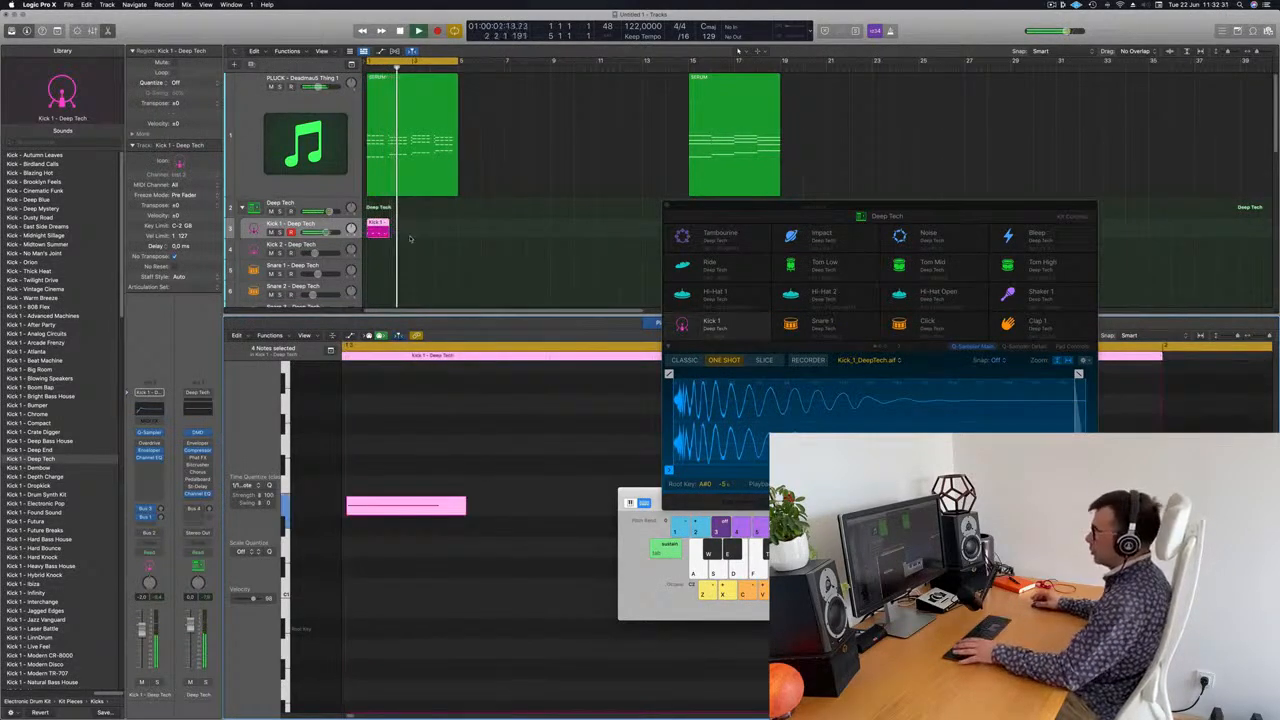
key("space")
scroll(435, 250, "down", 4)
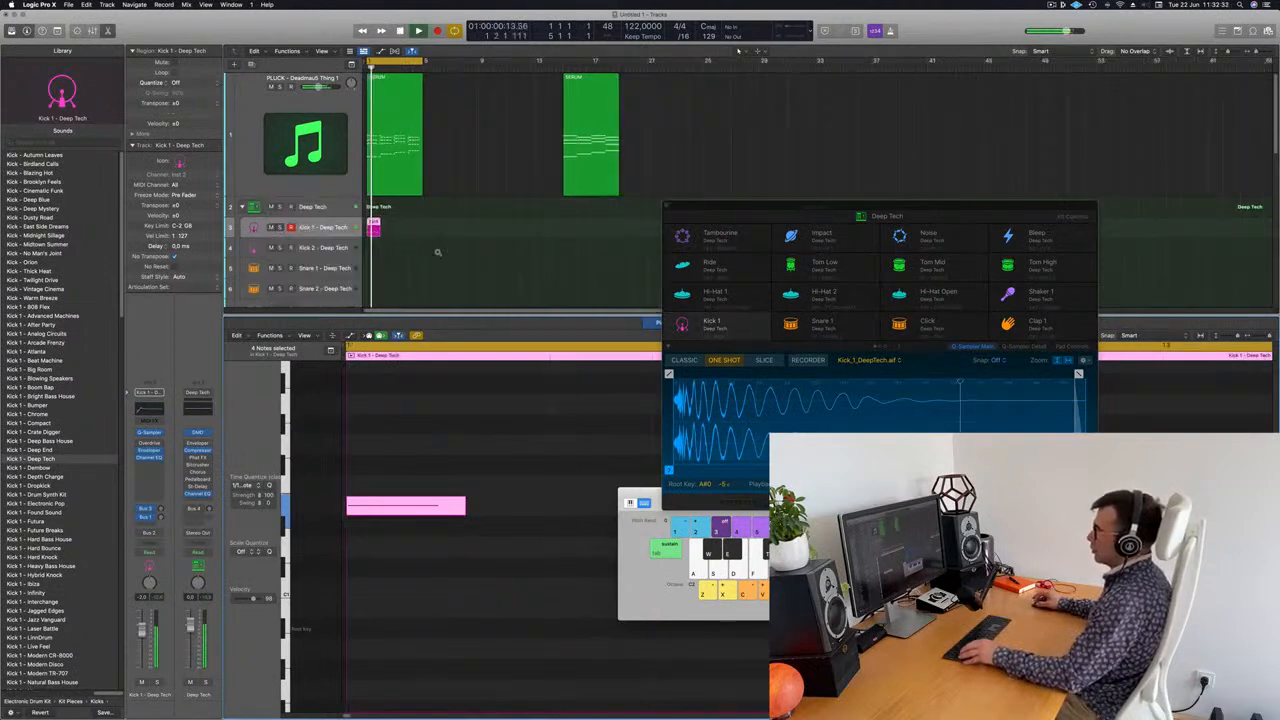
- Copy the one-bar kick region across bars 2, 3 and 4 and play the result
scroll(430, 248, "up", 3)
scroll(410, 228, "left", 2)
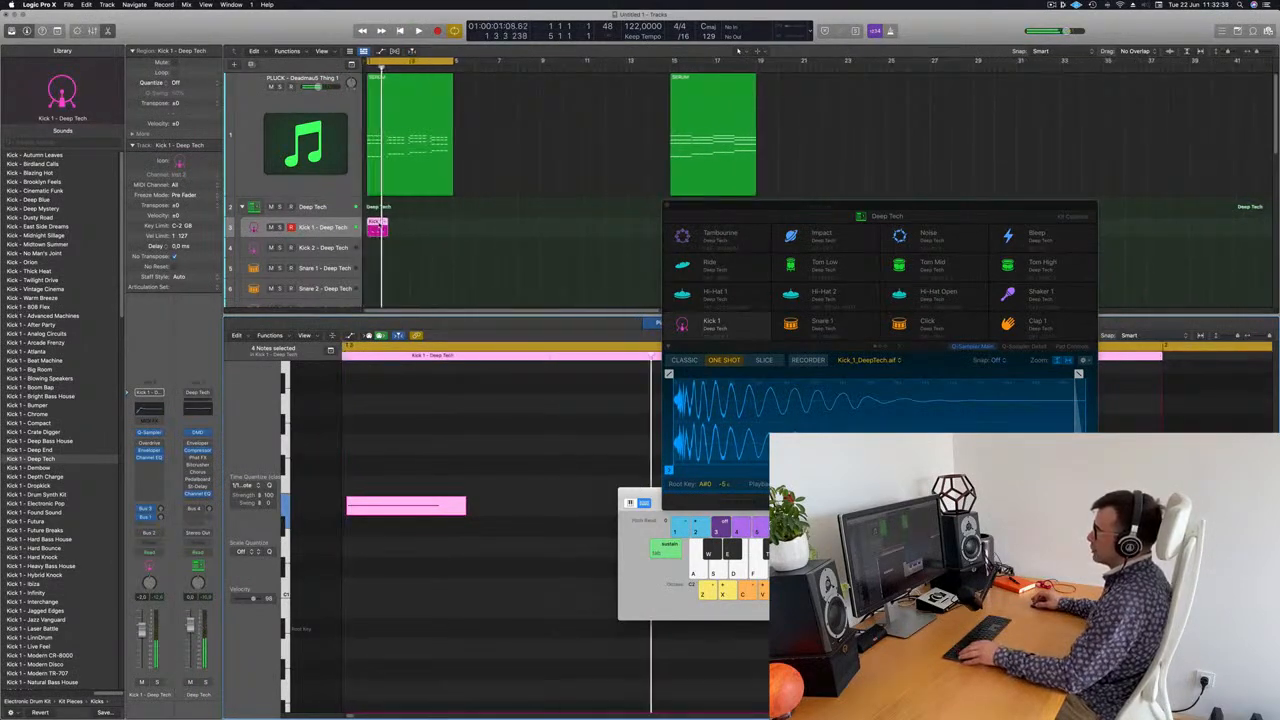
left_click_drag(381, 228, 413, 226)
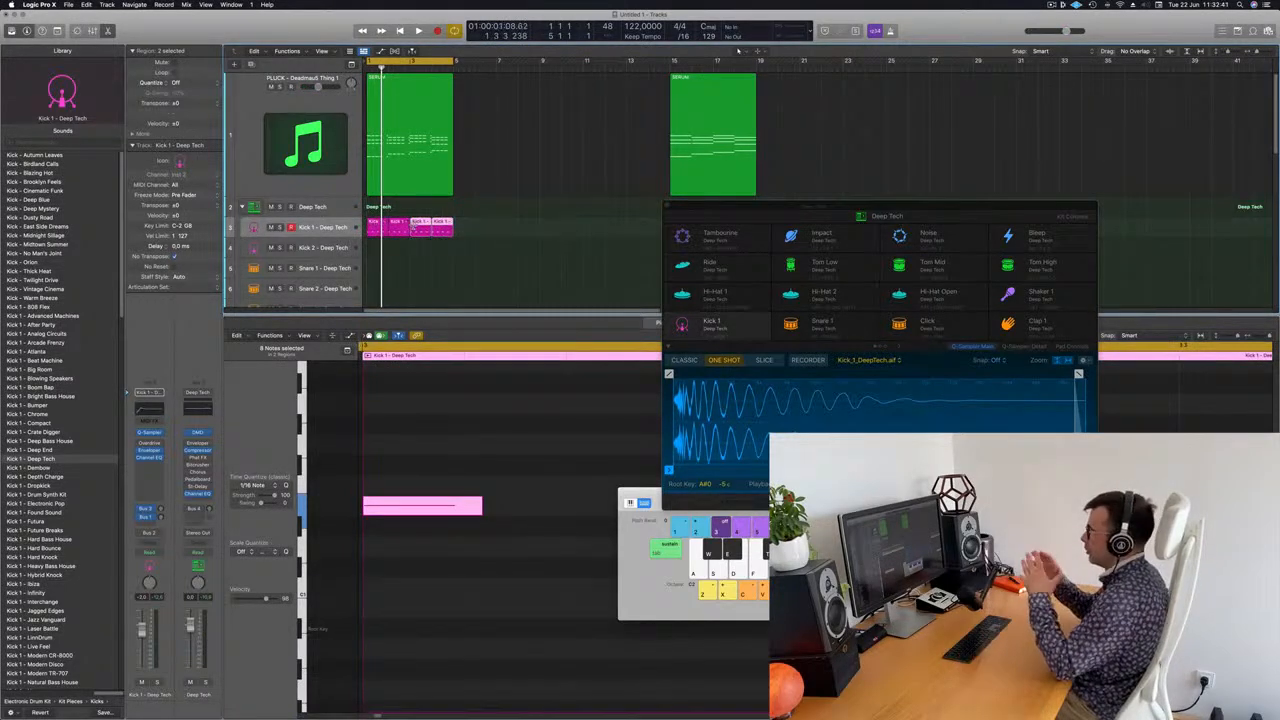
key("space")
left_click(481, 254)
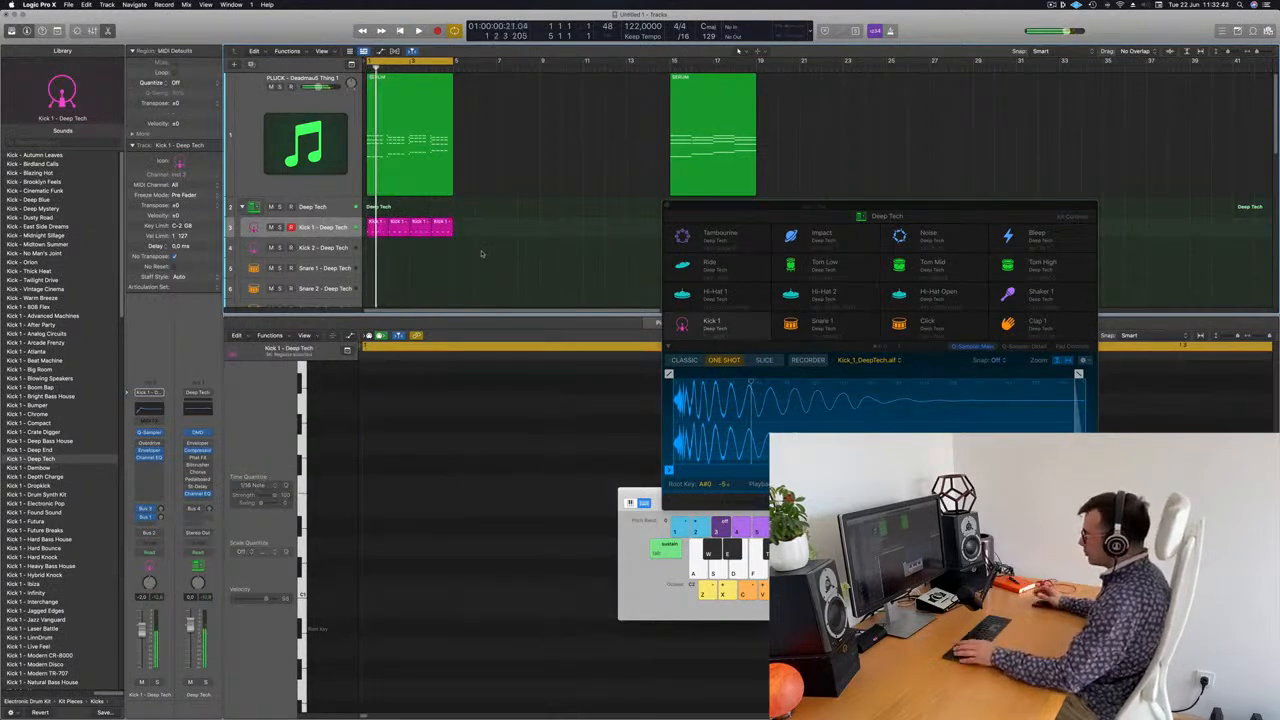
- Close the Musical Typing keyboard and the Piano Roll editor
left_click(755, 207)
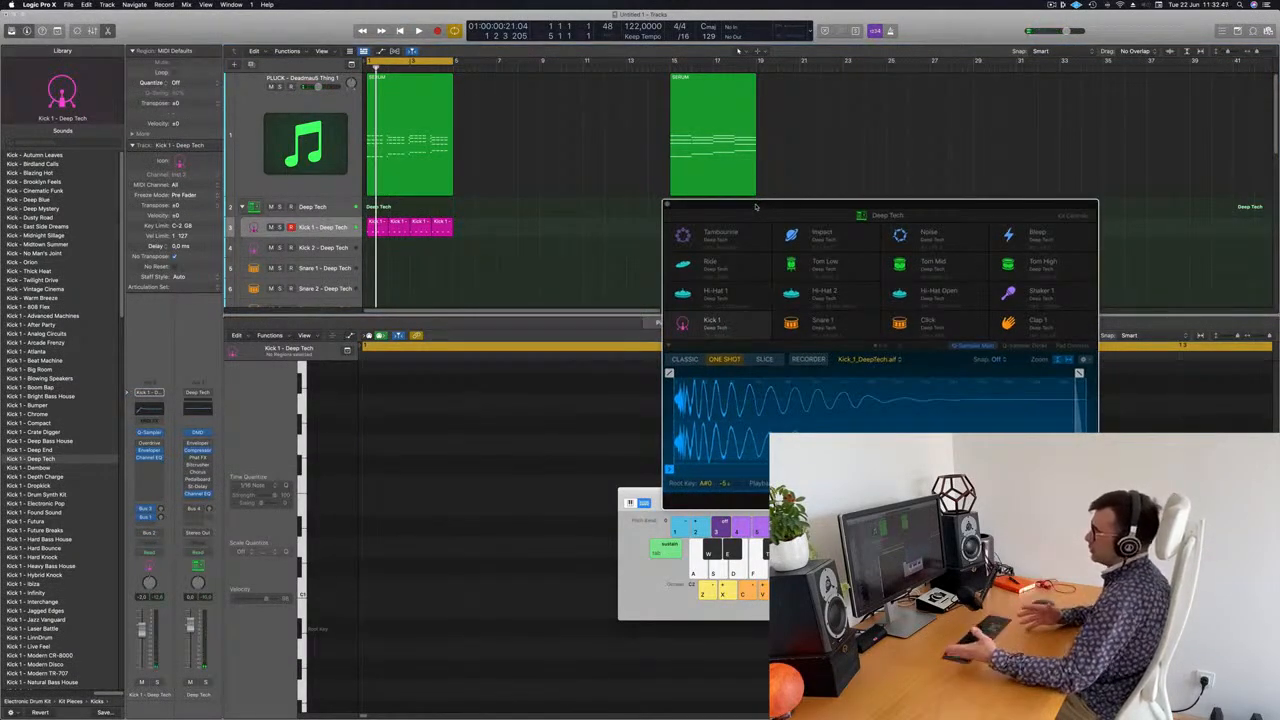
scroll(556, 233, "down", 1)
scroll(556, 233, "up", 1)
key("x")
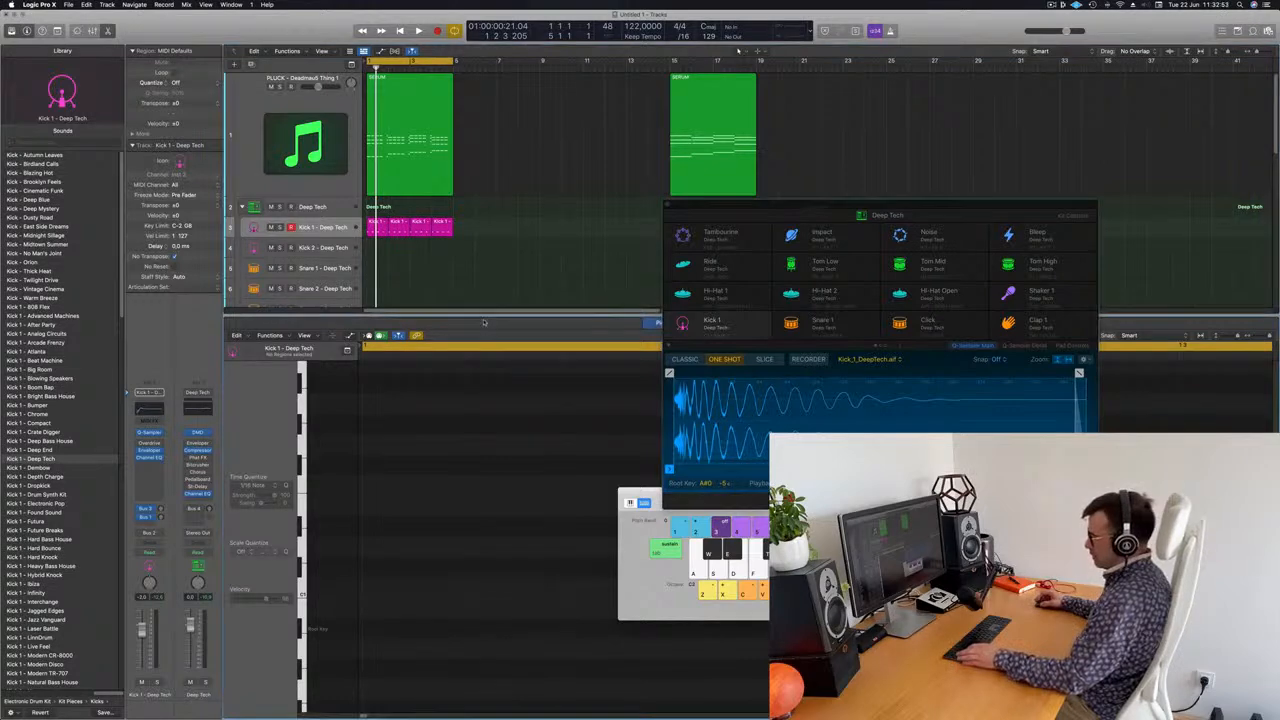
key("super+k")
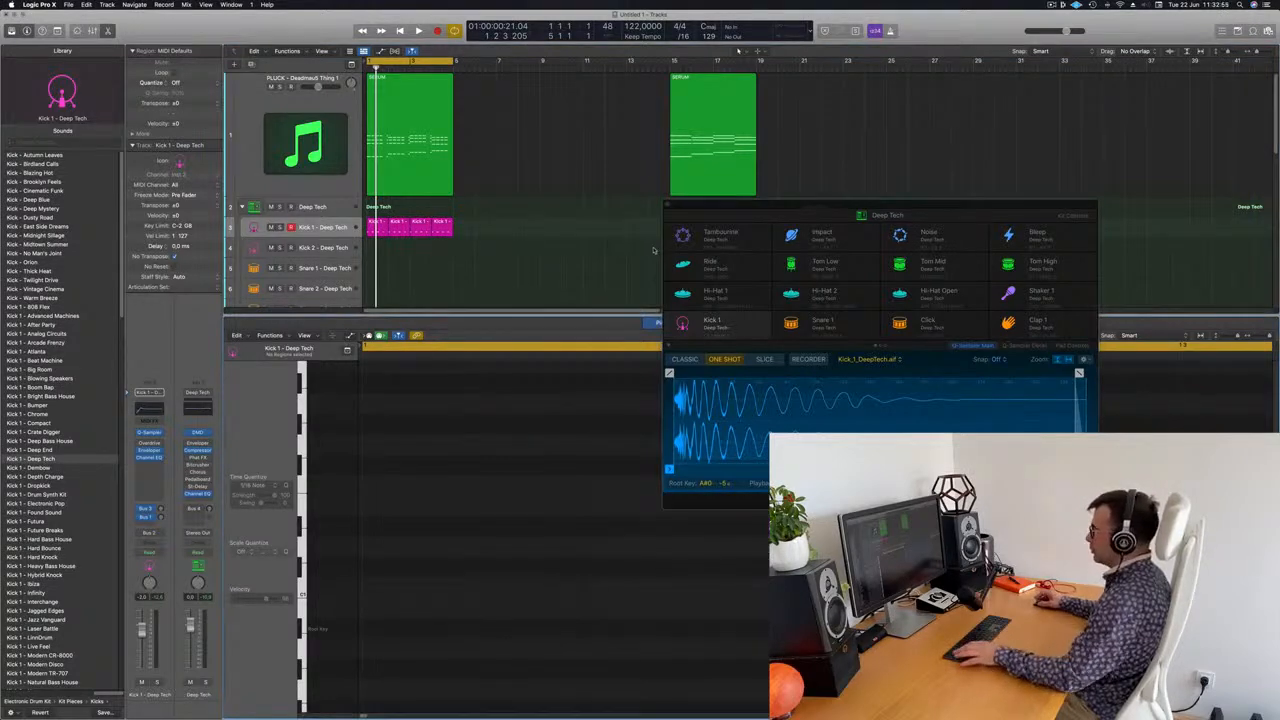
key("e")
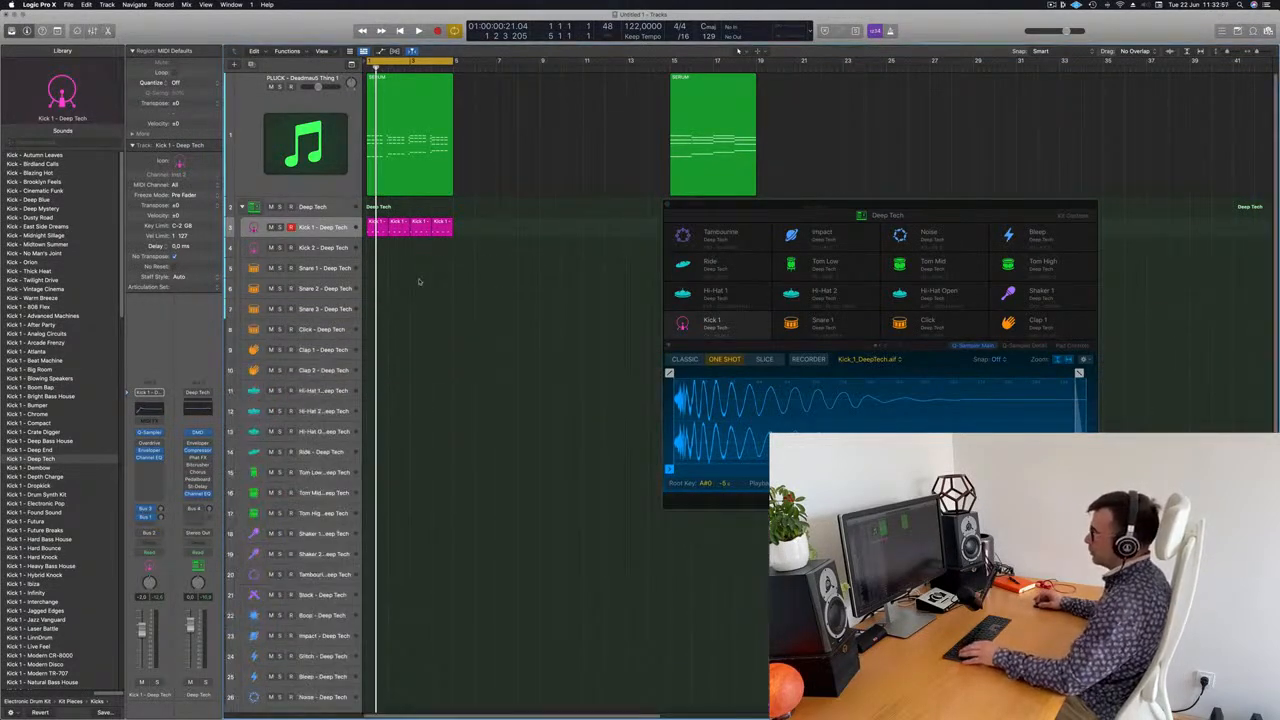
- Copy the bar 1 kick region onto the Snare 1 - Deep Tech track at bar 1 and start playback
left_click(373, 224)
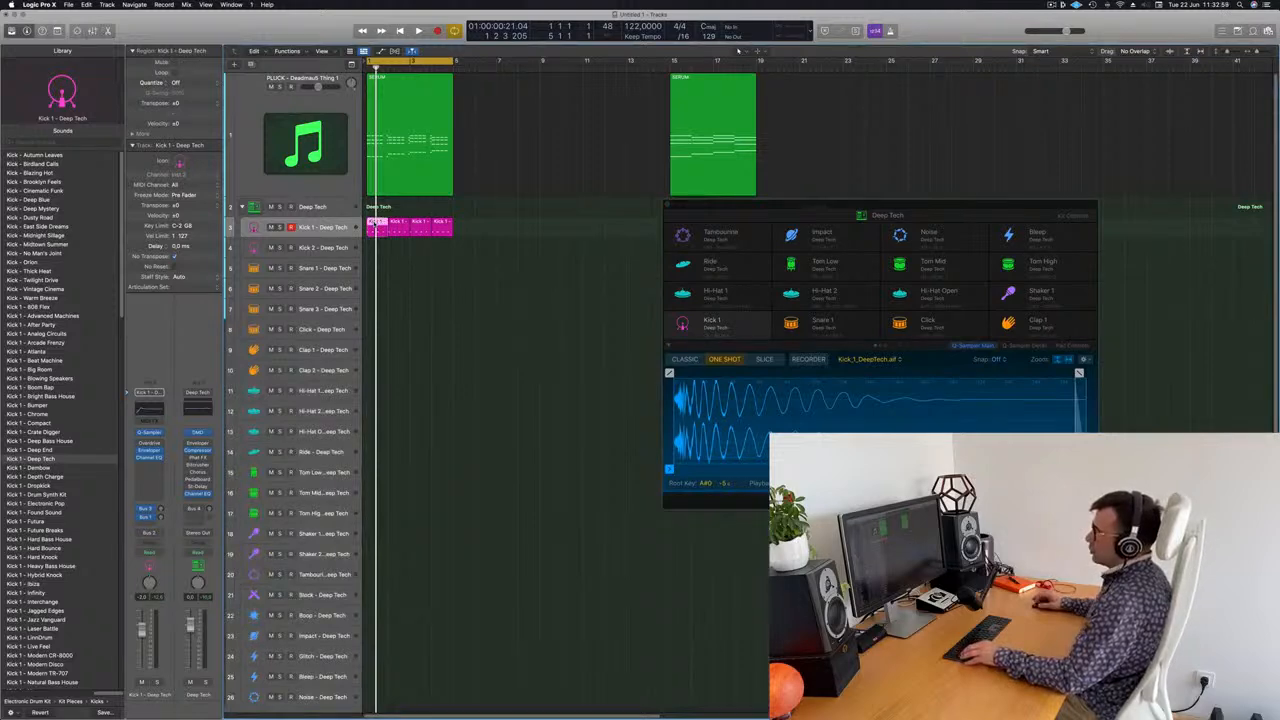
left_click_drag(373, 224, 377, 268)
left_click_drag(402, 224, 380, 226)
key("space")
- Transpose the four notes in the Snare 1 region up one octave and move them half a beat later
left_click(378, 274)
double_click(376, 268)
key("super+a")
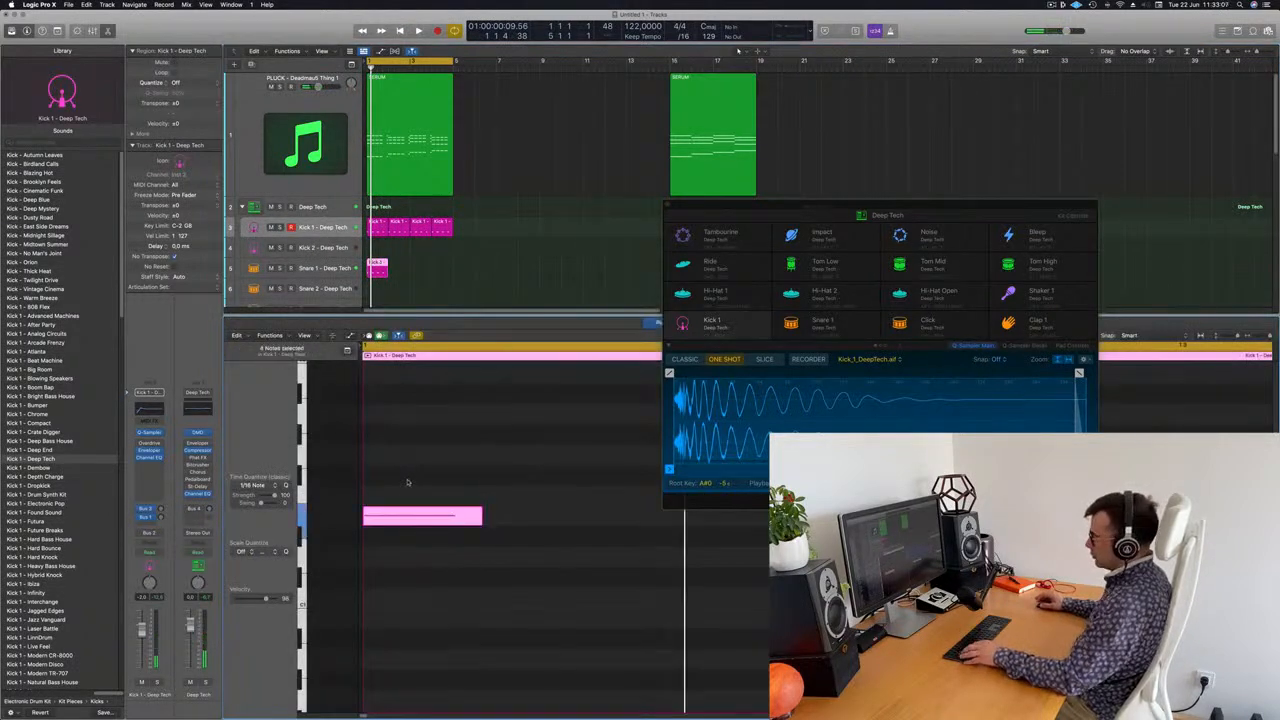
scroll(444, 495, "down", 5)
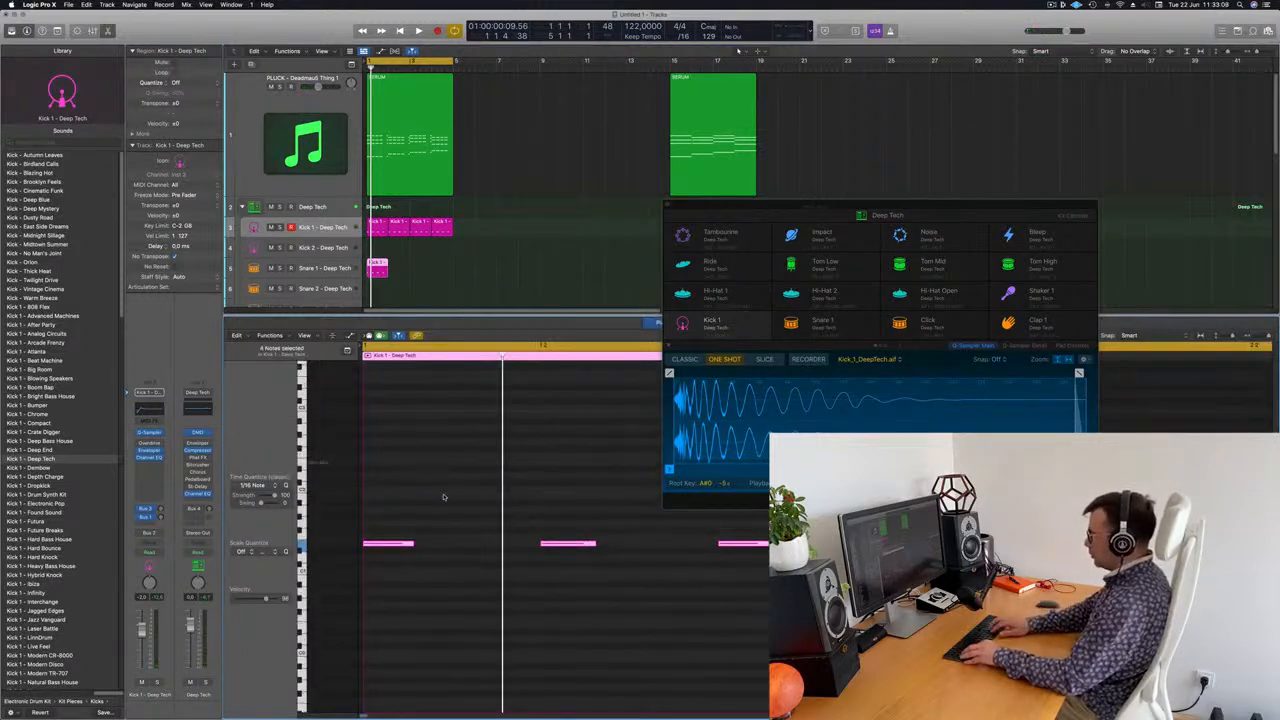
key("alt+shift+Up")
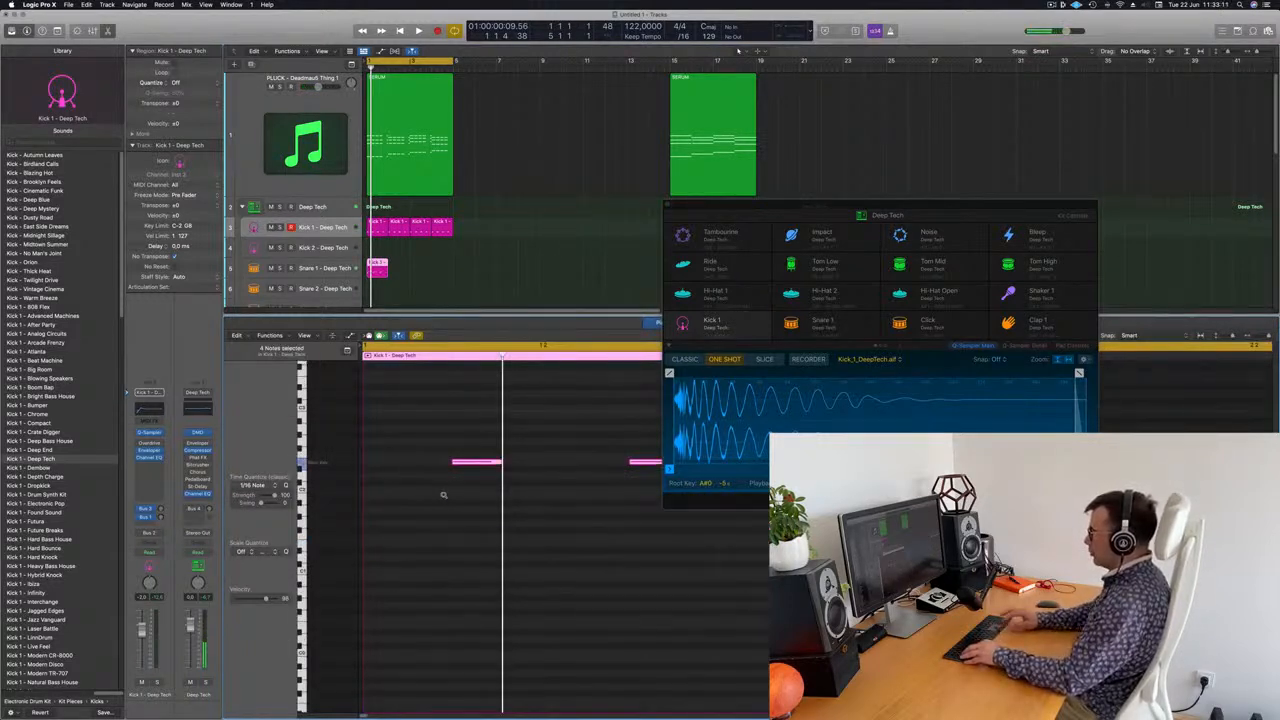
scroll(444, 495, "left", 3)
scroll(444, 495, "left", 2)
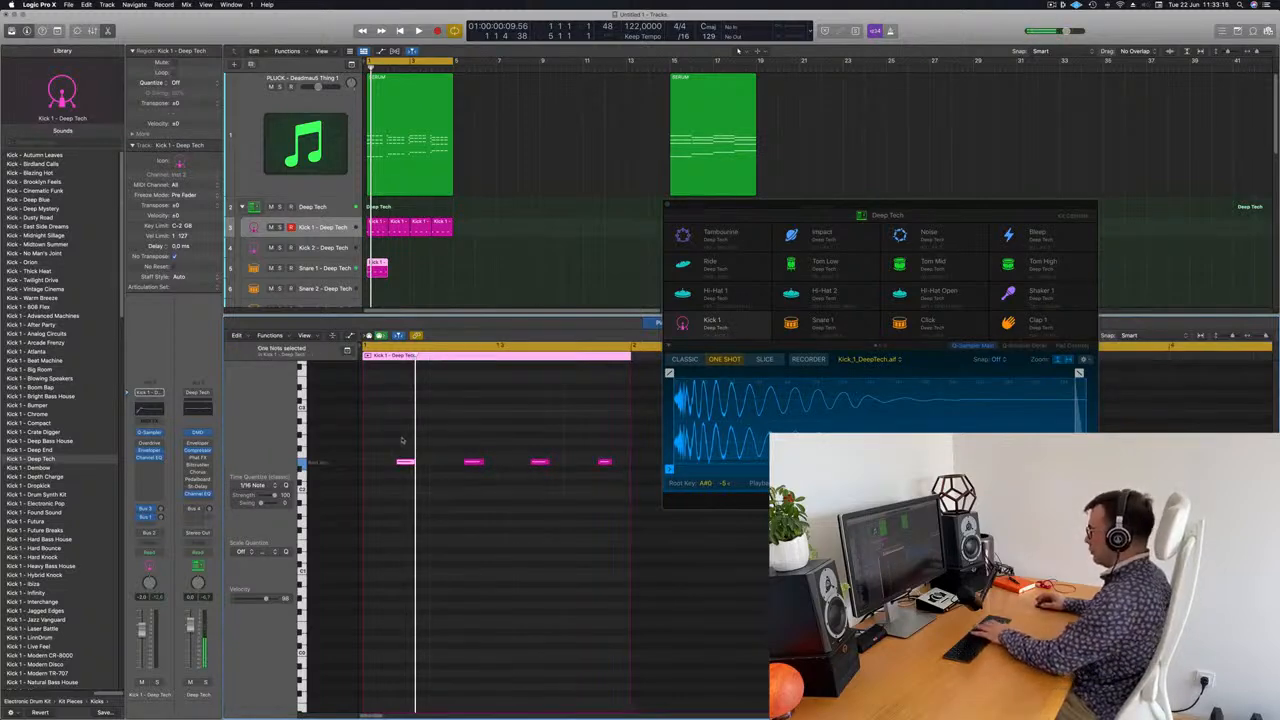
- Delete the first and third snare notes and move the remaining two to beats 2 and 4
key("space")
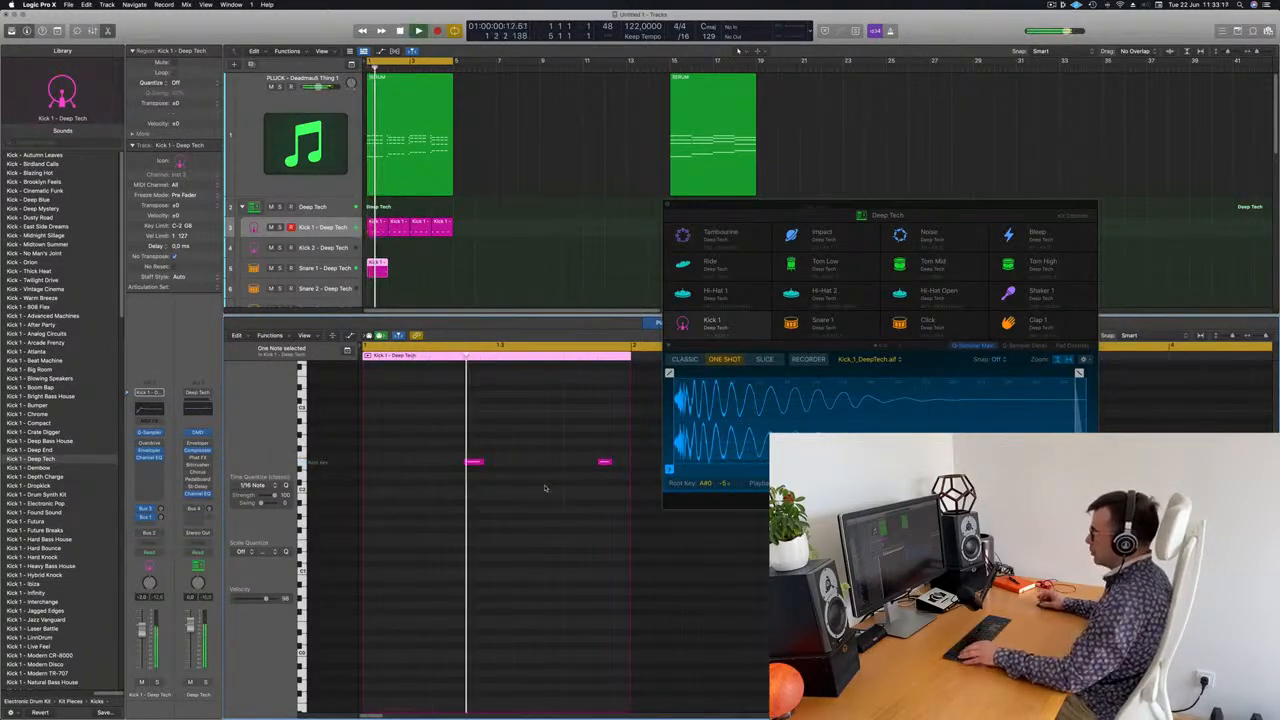
scroll(489, 482, "right", 2)
key("space")
left_click_drag(475, 445, 669, 553)
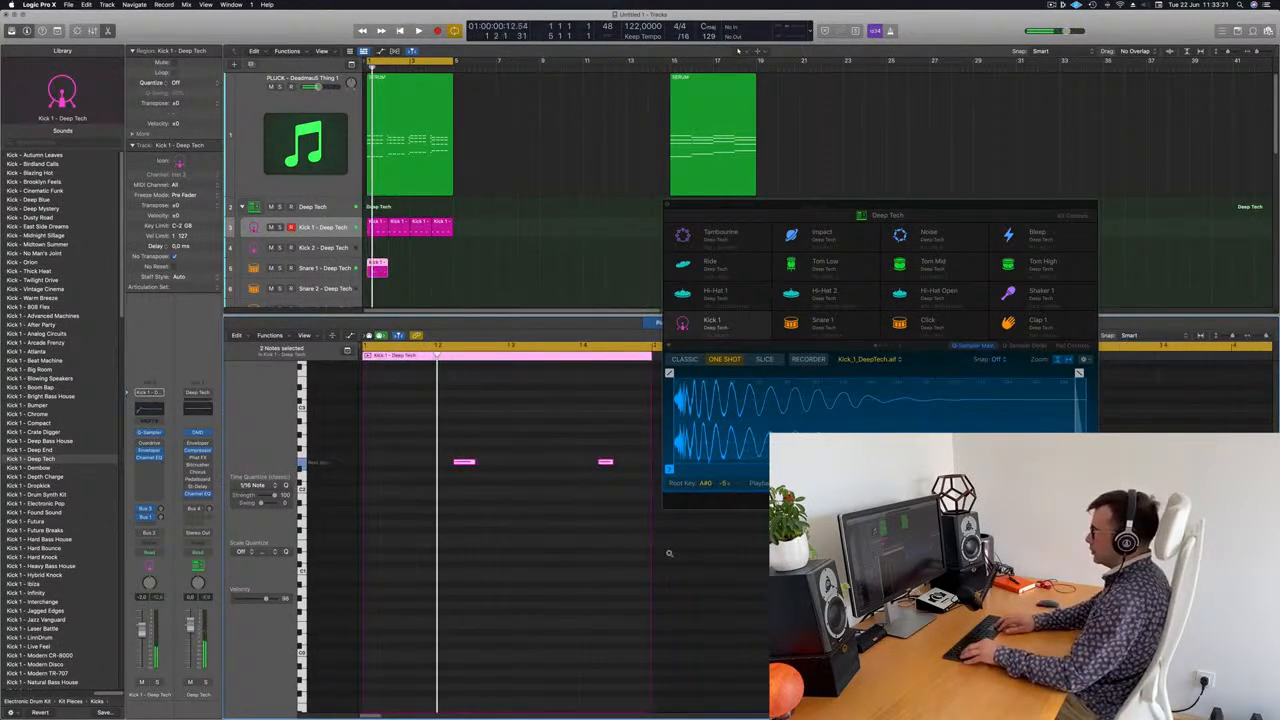
key("alt+Left")
key("space")
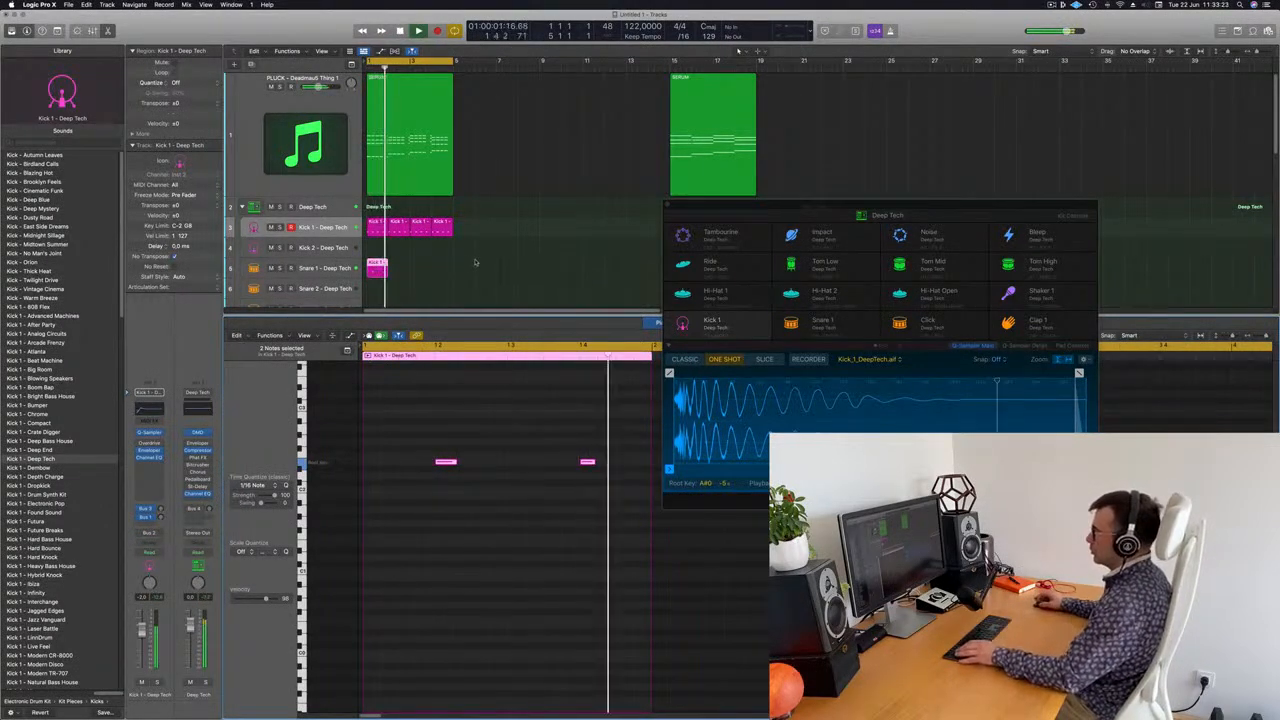
- Copy the one-bar snare region across bars 2, 3 and 4
left_click_drag(377, 268, 418, 272)
left_click(376, 269, "shift")
scroll(510, 176, "down", 3)
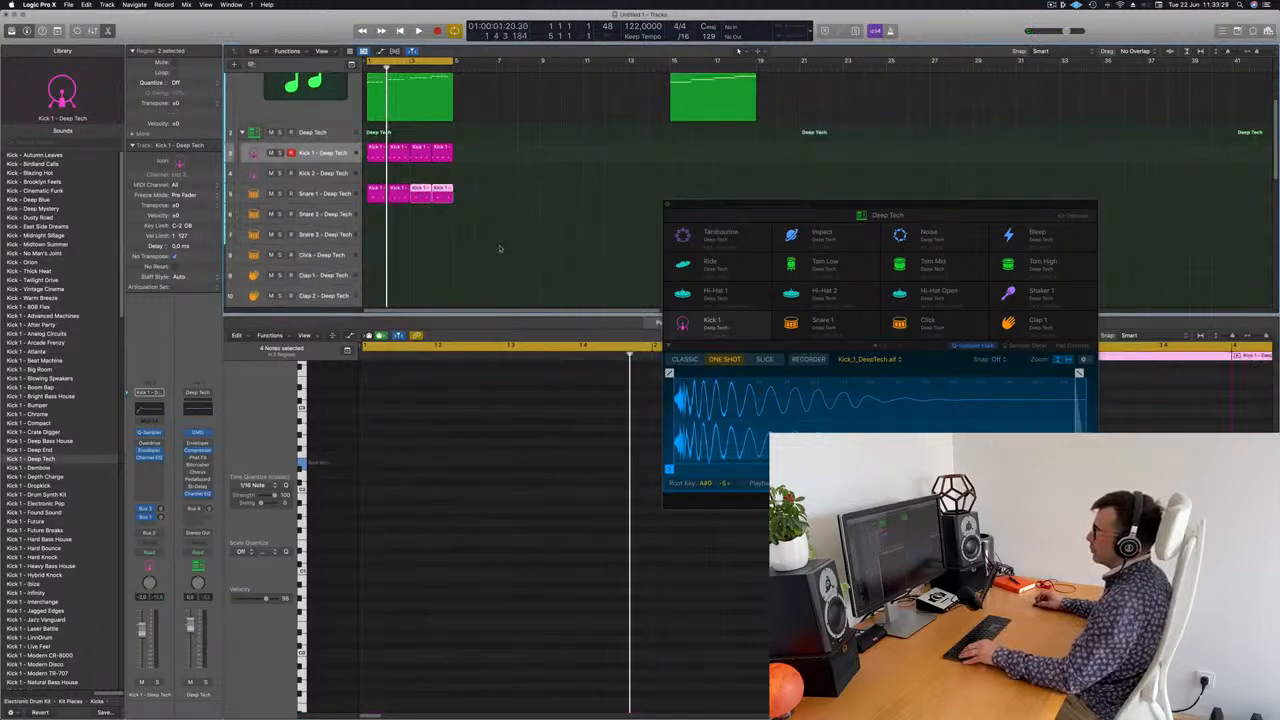
- Copy the bar 1 kick region onto the Hi-Hat Open - Deep Tech track at bar 1
scroll(420, 215, "down", 2)
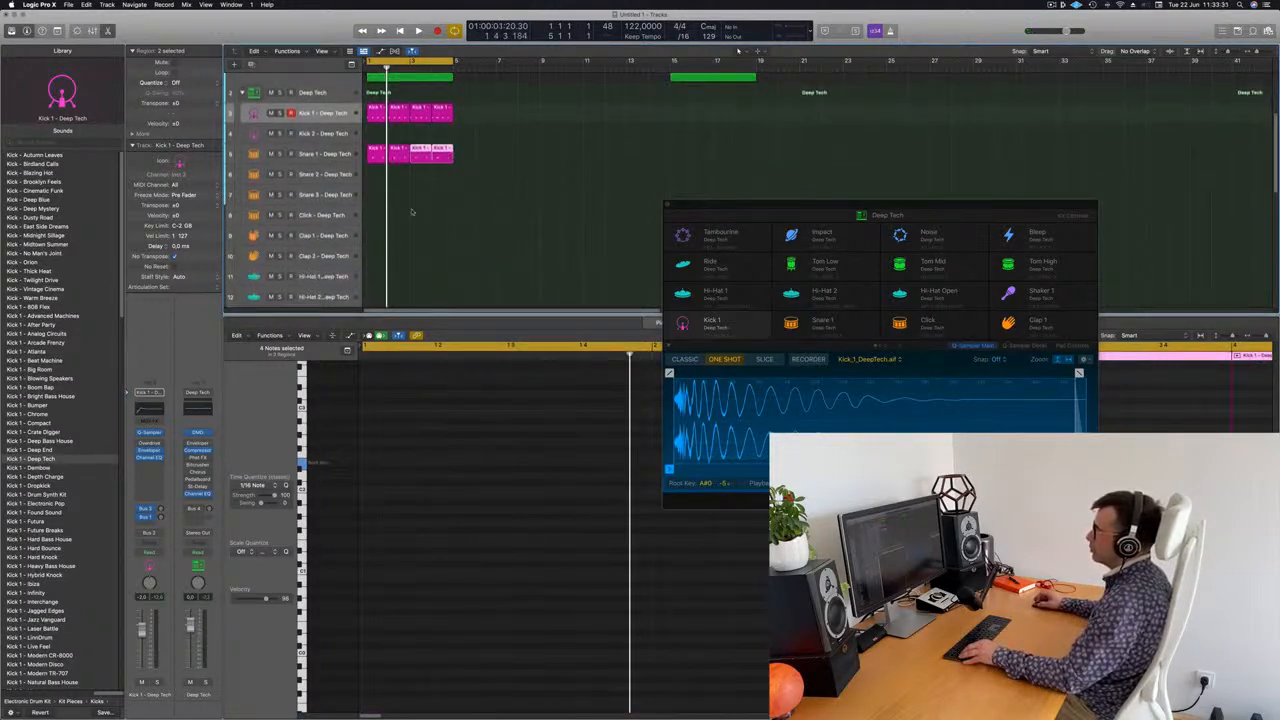
left_click(379, 113)
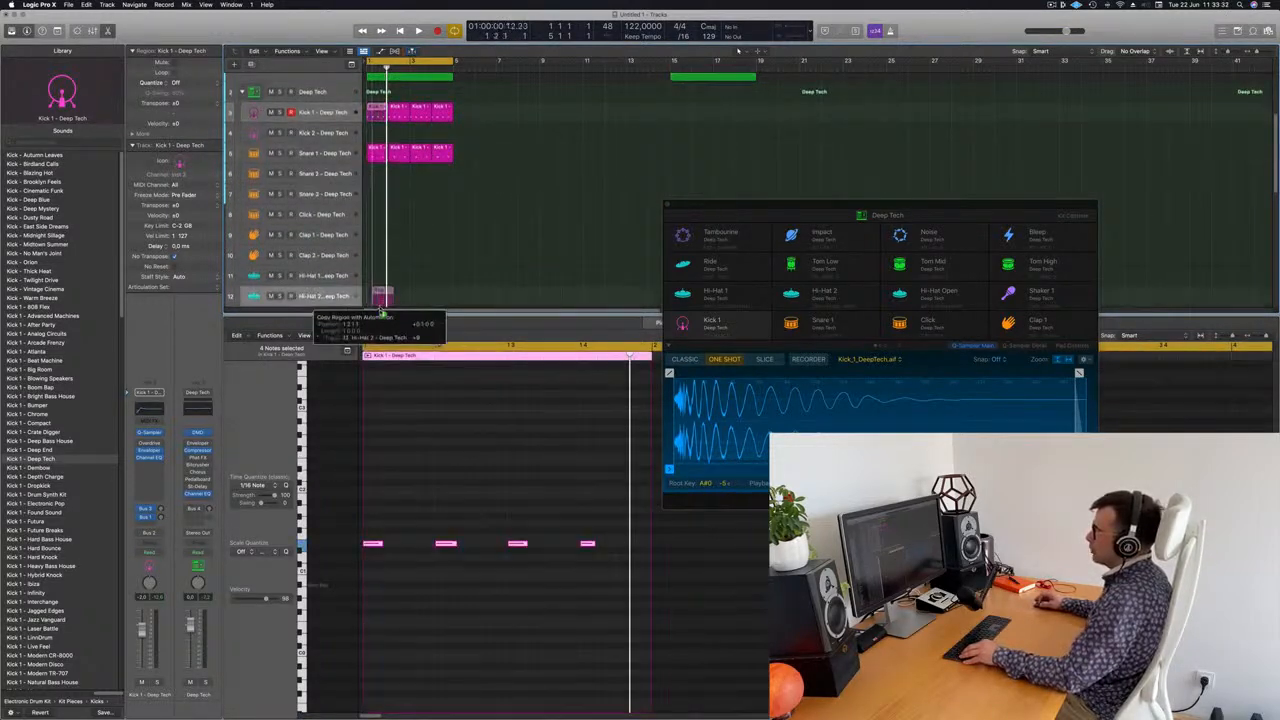
scroll(376, 295, "down", 1)
left_click_drag(378, 318, 378, 300)
- Move the open hi-hat notes up two octaves and half a beat later, and copy their region across bars 2 to 4
left_click_drag(368, 520, 620, 593)
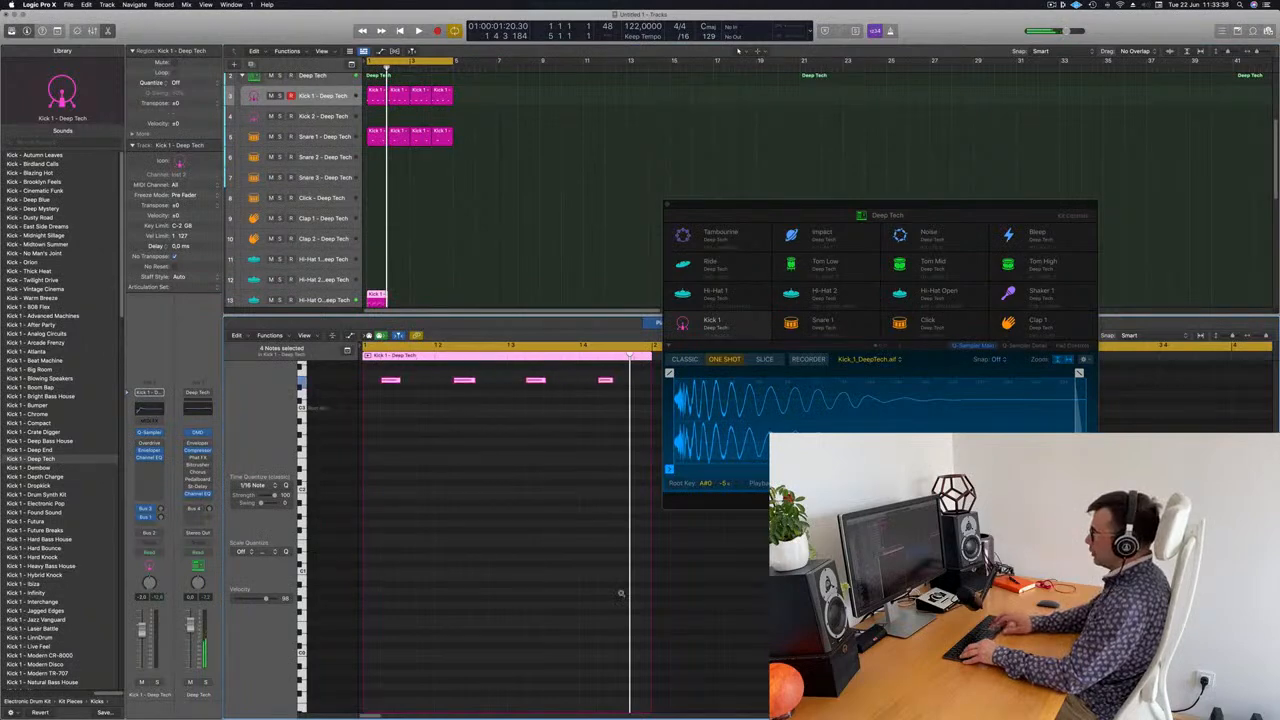
scroll(398, 189, "down", 3)
left_click_drag(378, 188, 423, 202)
scroll(500, 188, "down", 5)
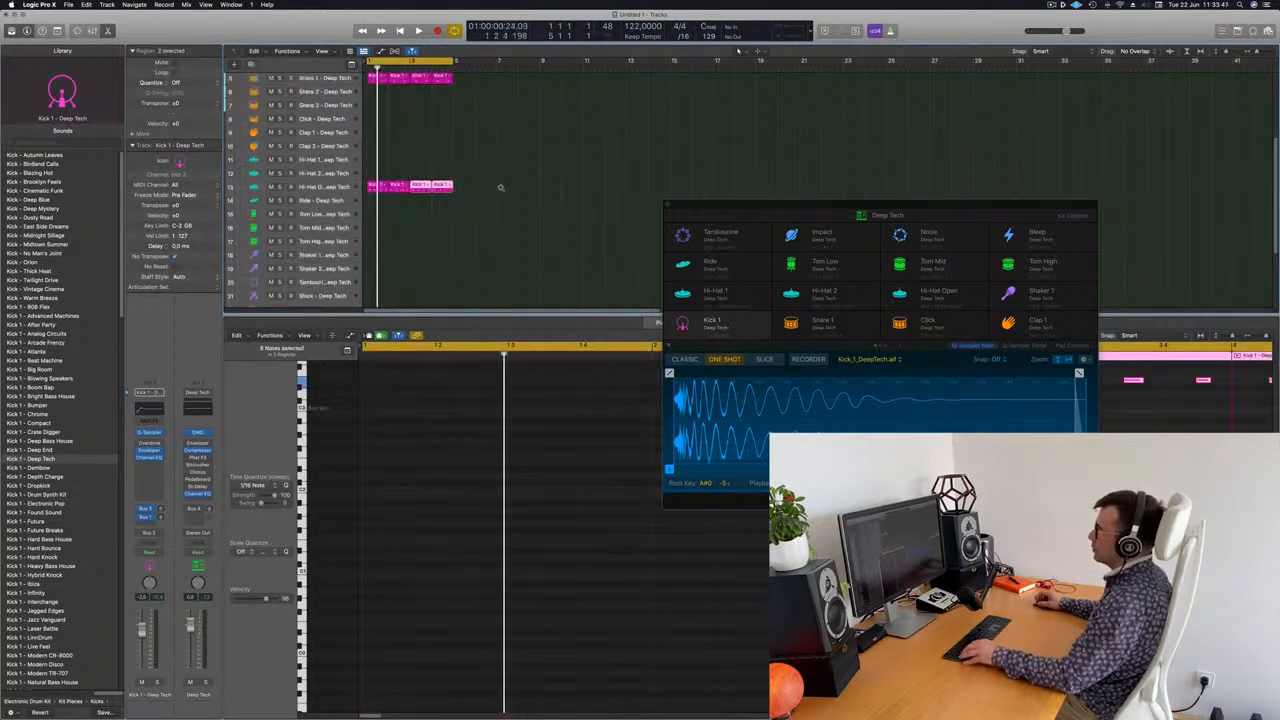
- Play the four-bar loop with the kick, snare, open hi-hat and chords together
scroll(505, 200, "up", 3)
key("space")
scroll(513, 208, "down", 1)
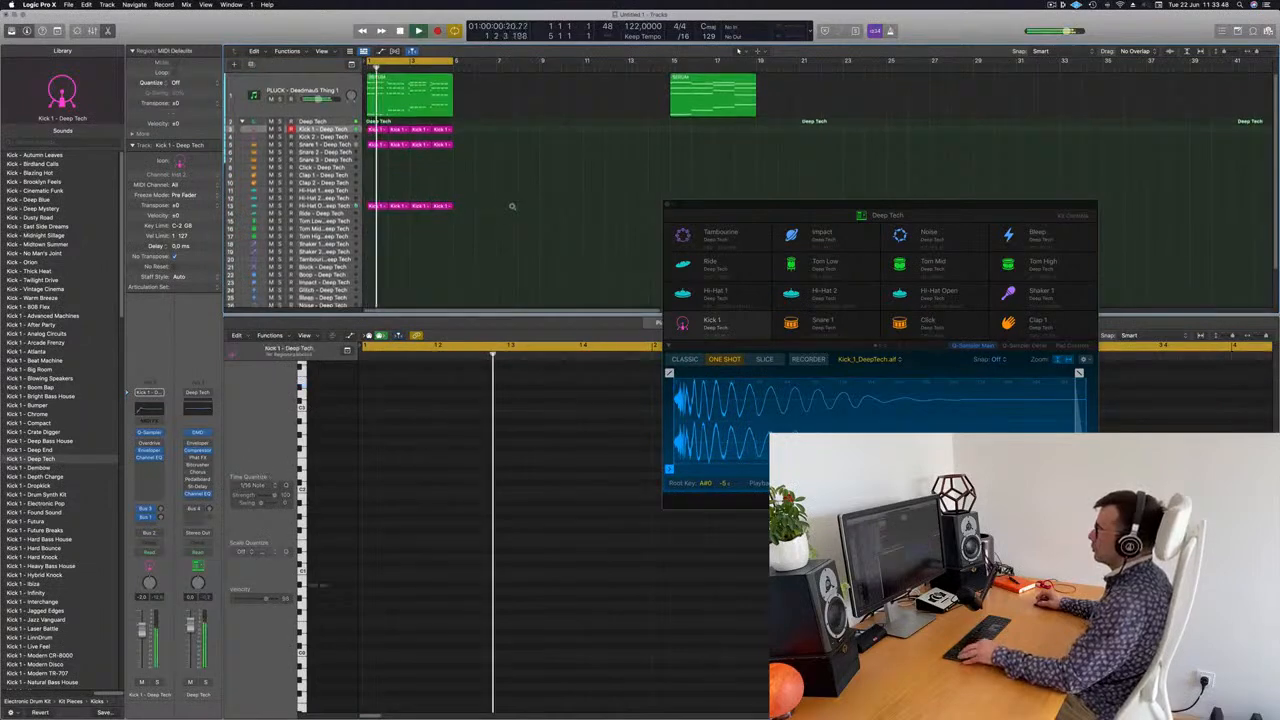
scroll(513, 207, "right", 2)
key("space")
- Select the Hi-Hat Open track and then the Snare 1 track while auditioning the loop
left_click(348, 208)
key("space")
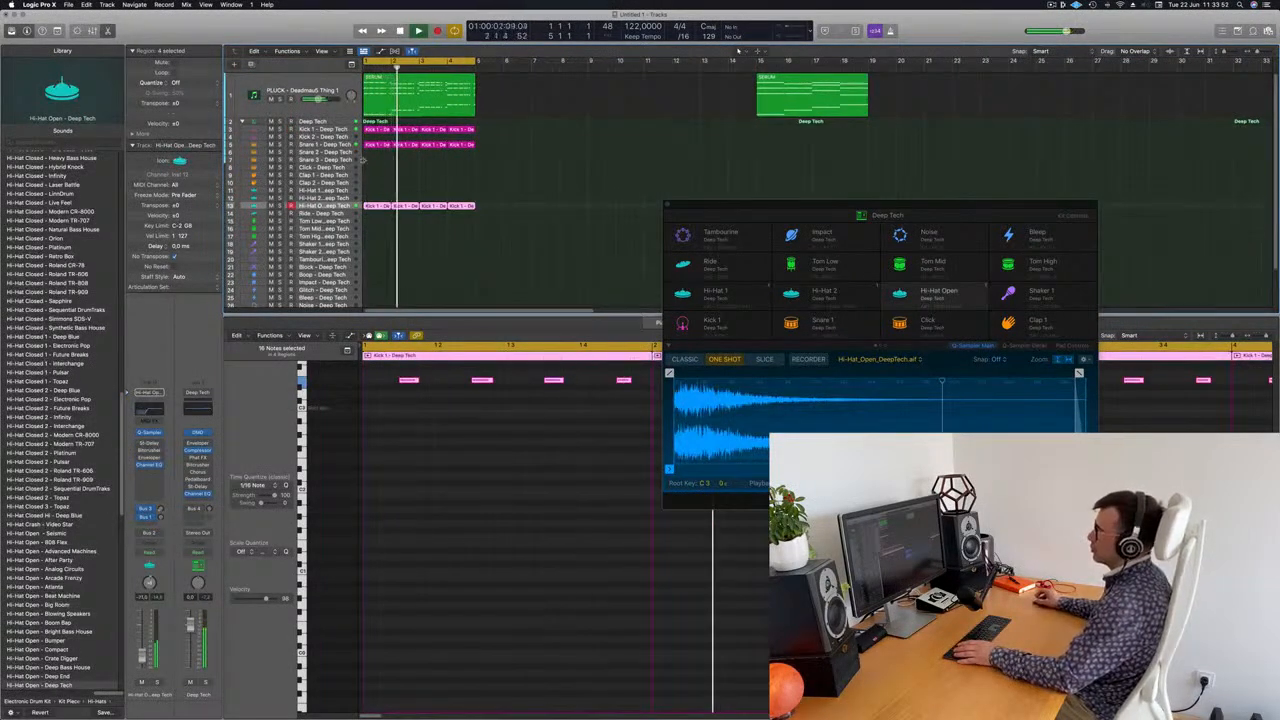
left_click(298, 146)
key("space")
key("space")
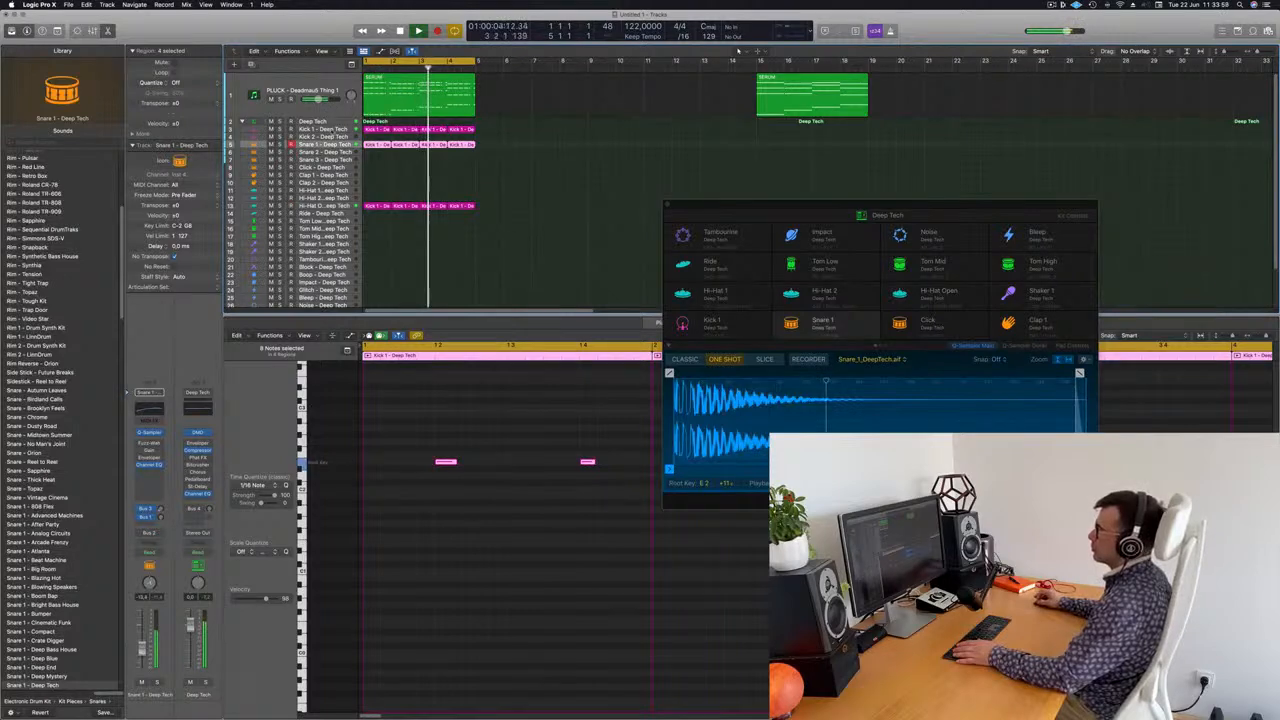
- In the Kick 1 track's Channel EQ, disable the low cut band and boost the low shelf by 9.8 dB at 113 Hz
left_click(316, 130)
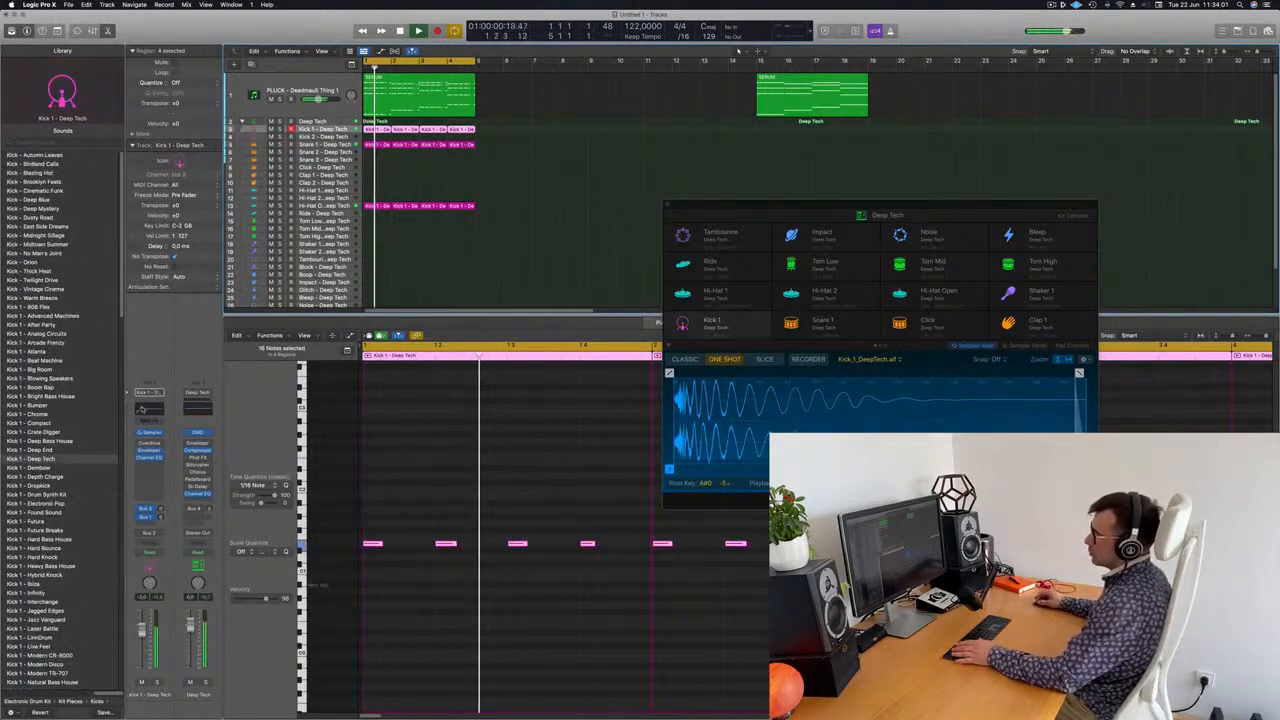
left_click(143, 408)
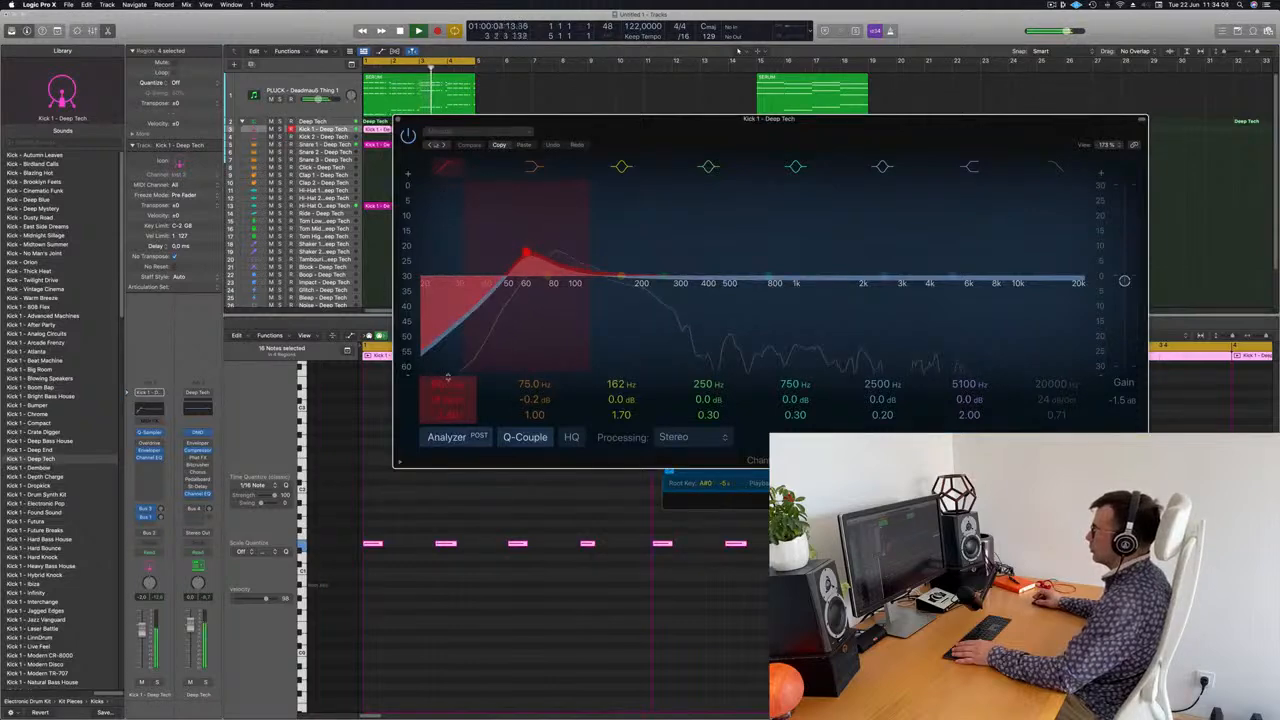
left_click(445, 168)
left_click_drag(547, 277, 589, 260)
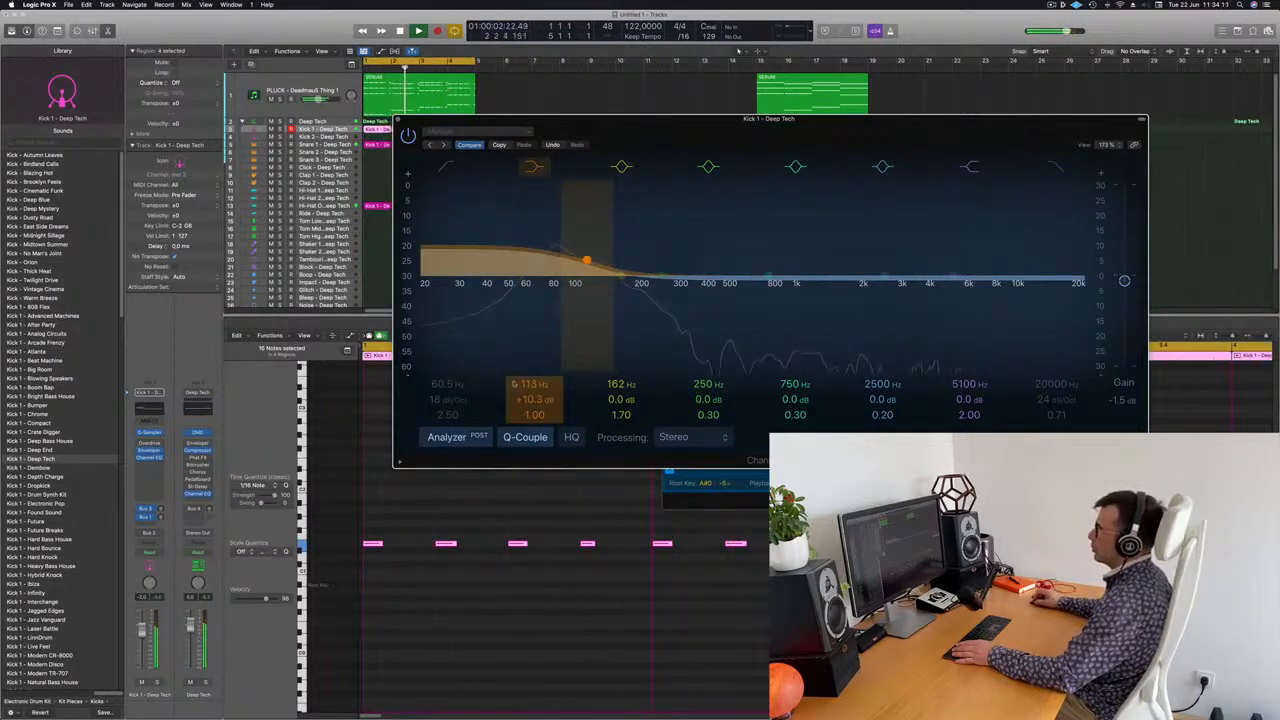
left_click_drag(535, 399, 536, 402)
key("space")
key("space")
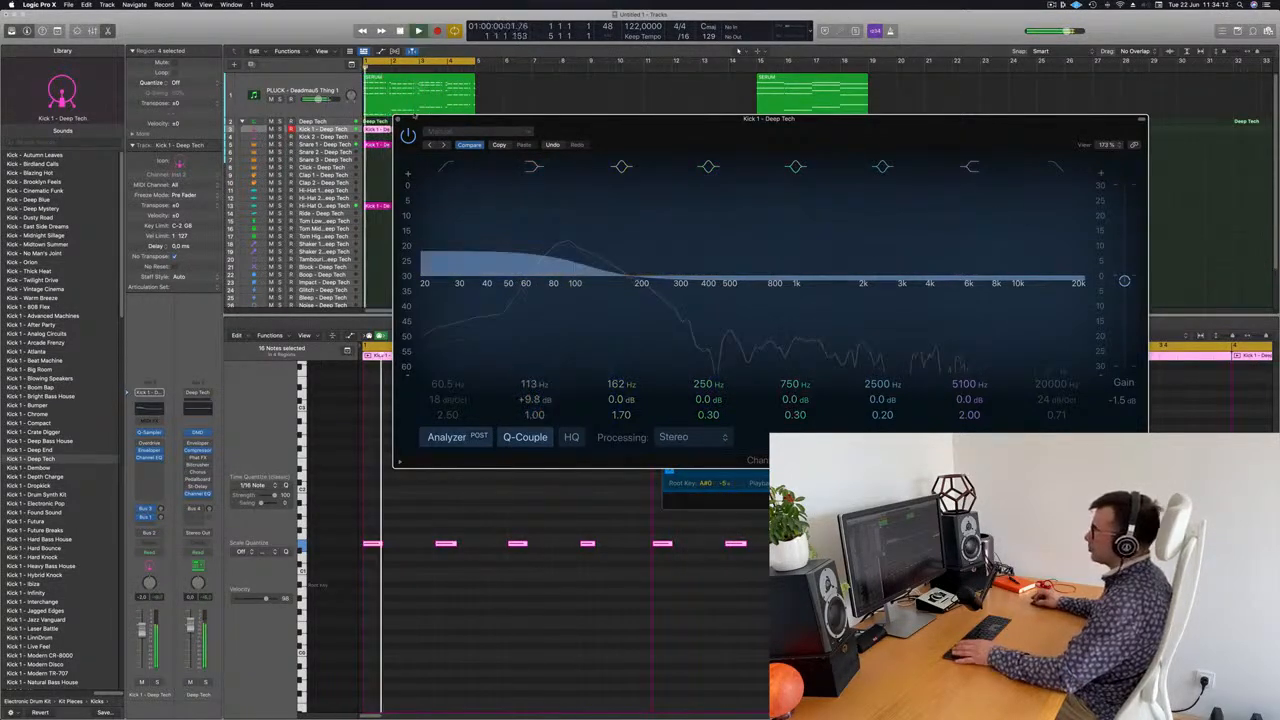
left_click(398, 119)
- Stop playback and copy the bar 1 kick region onto the Shaker 2 - Deep Tech track
scroll(526, 194, "up", 1)
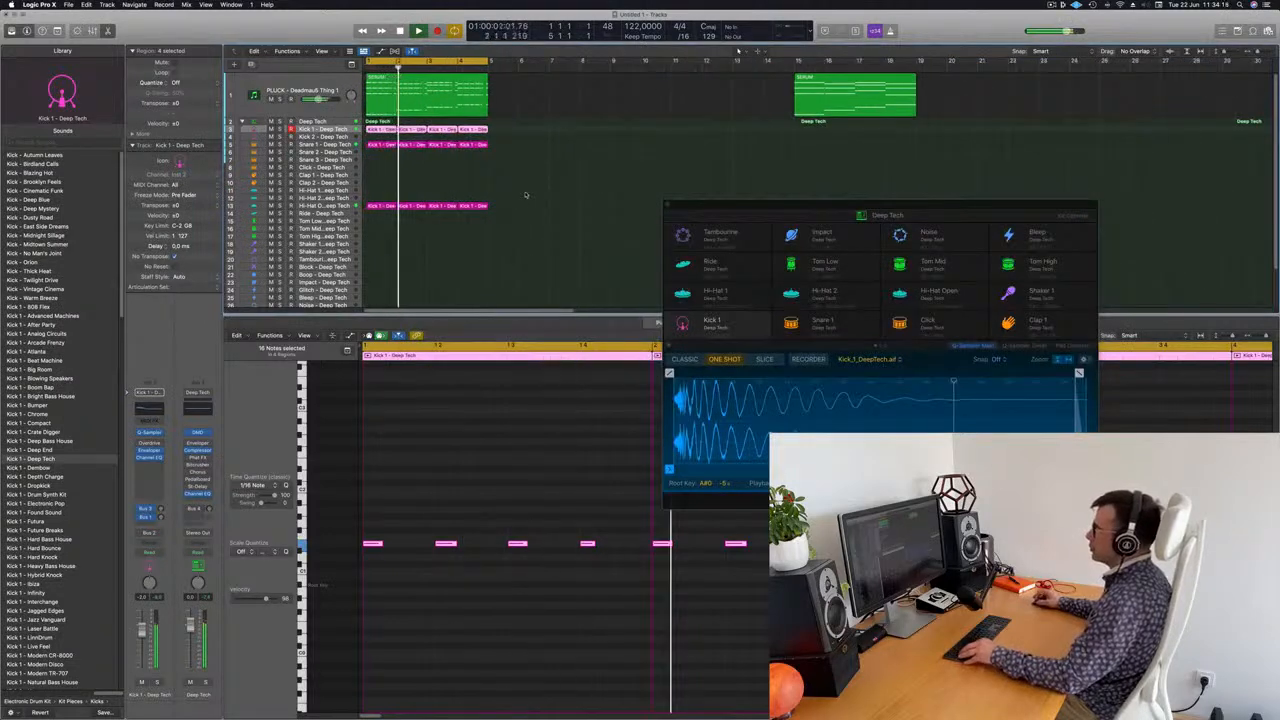
scroll(534, 181, "down", 1)
scroll(387, 152, "up", 1)
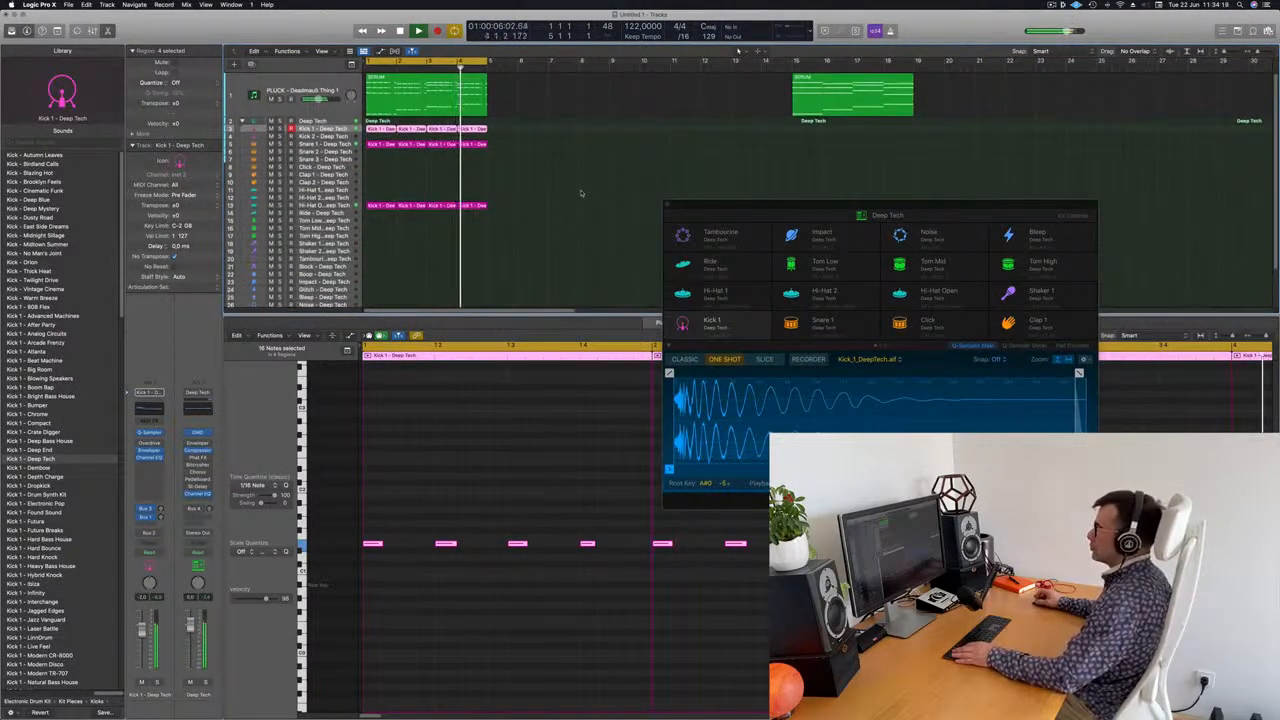
key("space")
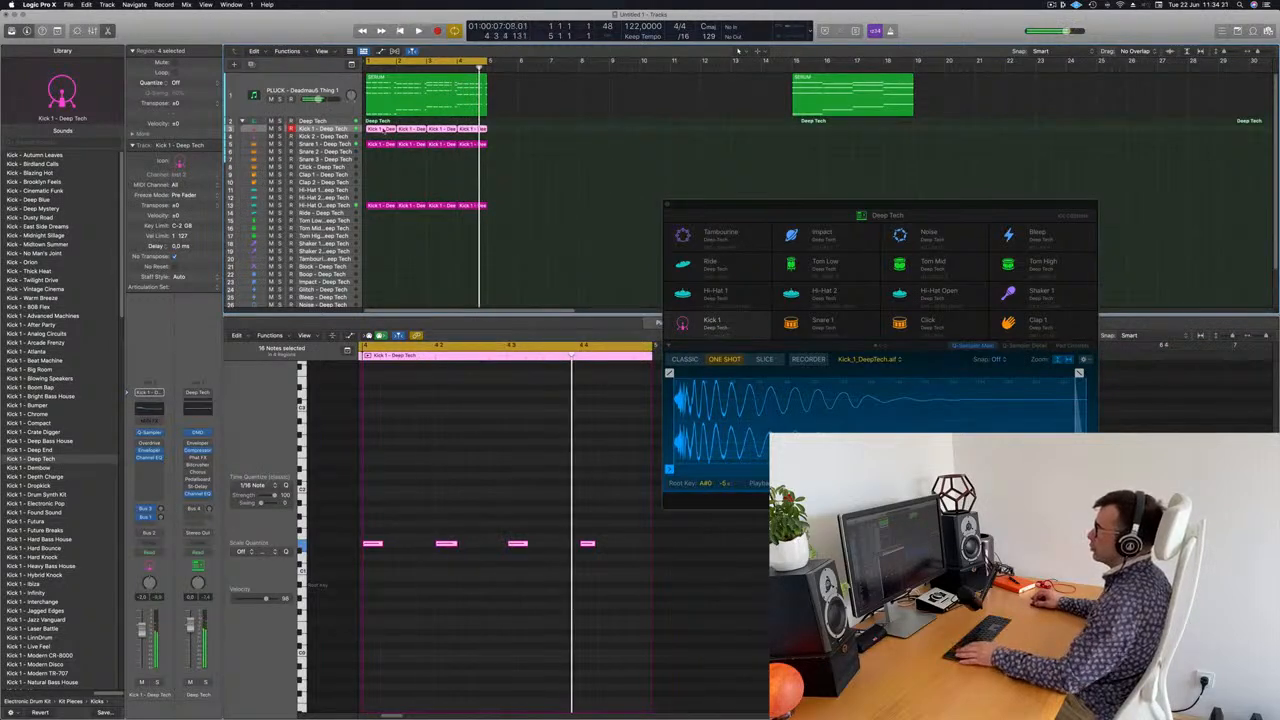
left_click(380, 129)
left_click_drag(381, 186, 388, 259)
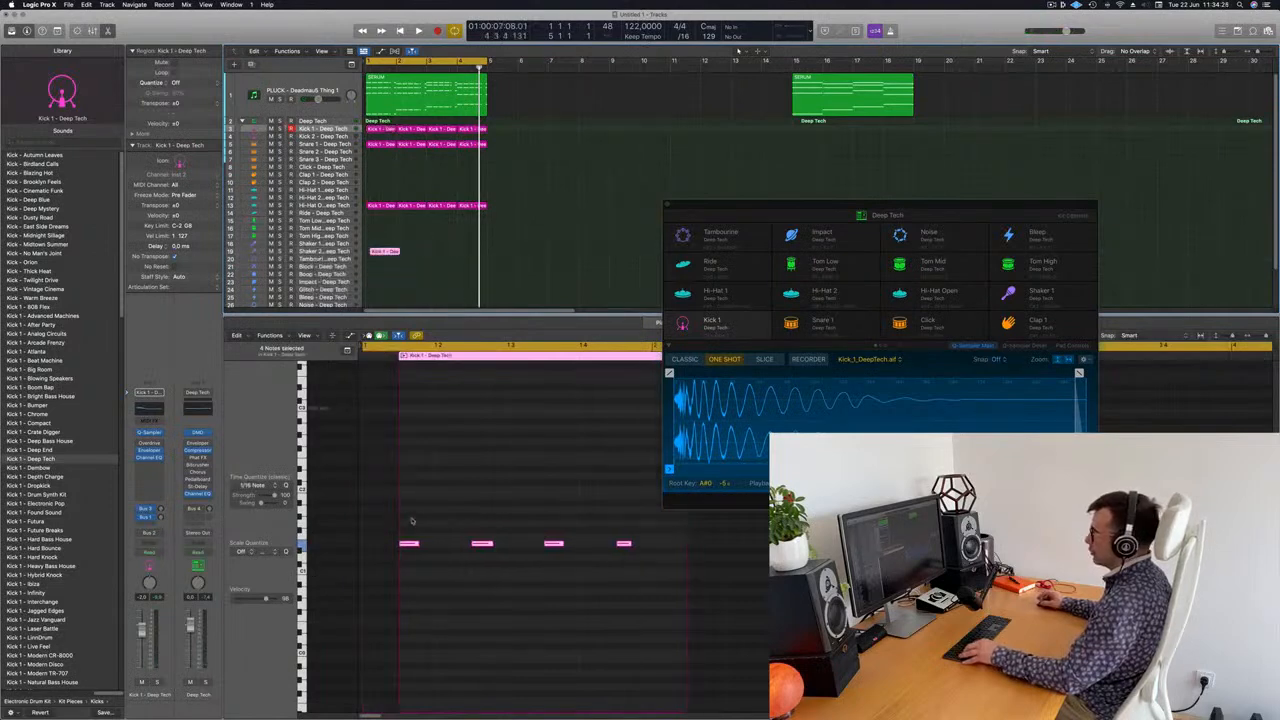
- Shorten the notes in the shaker region and duplicate them to fill the bar with sixteenth notes
left_click_drag(412, 525, 677, 588)
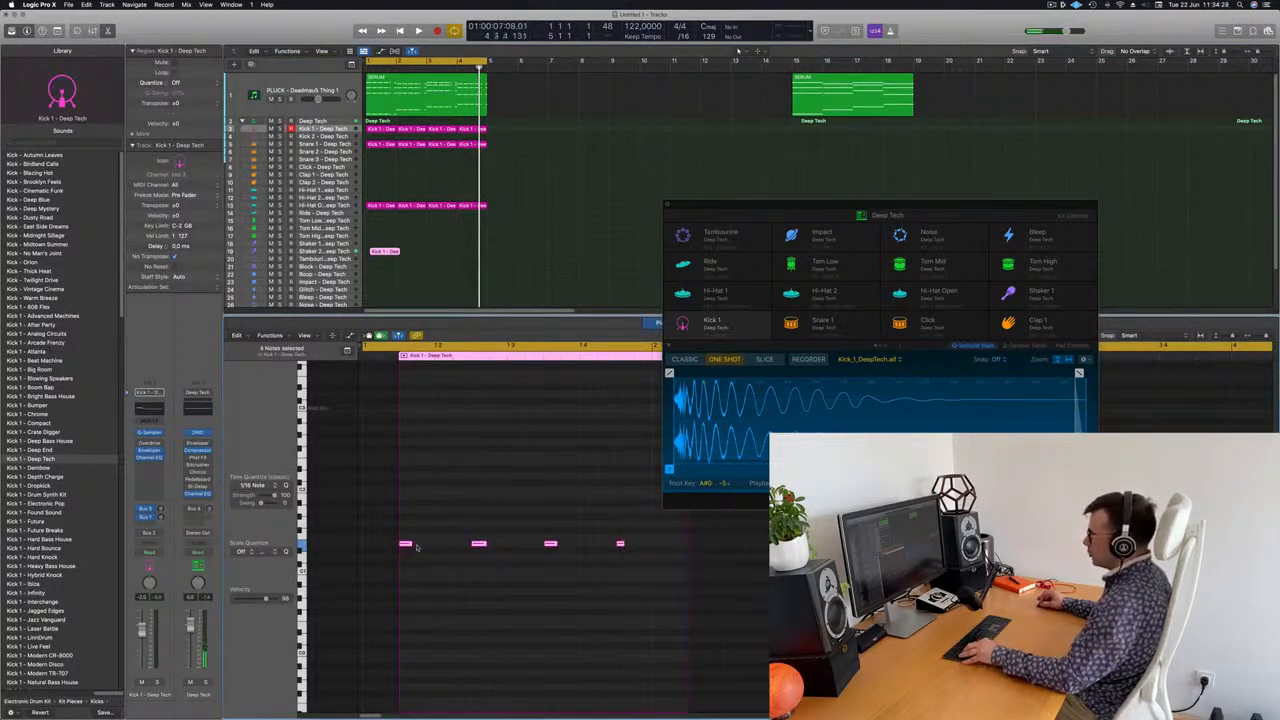
left_click_drag(416, 547, 425, 553)
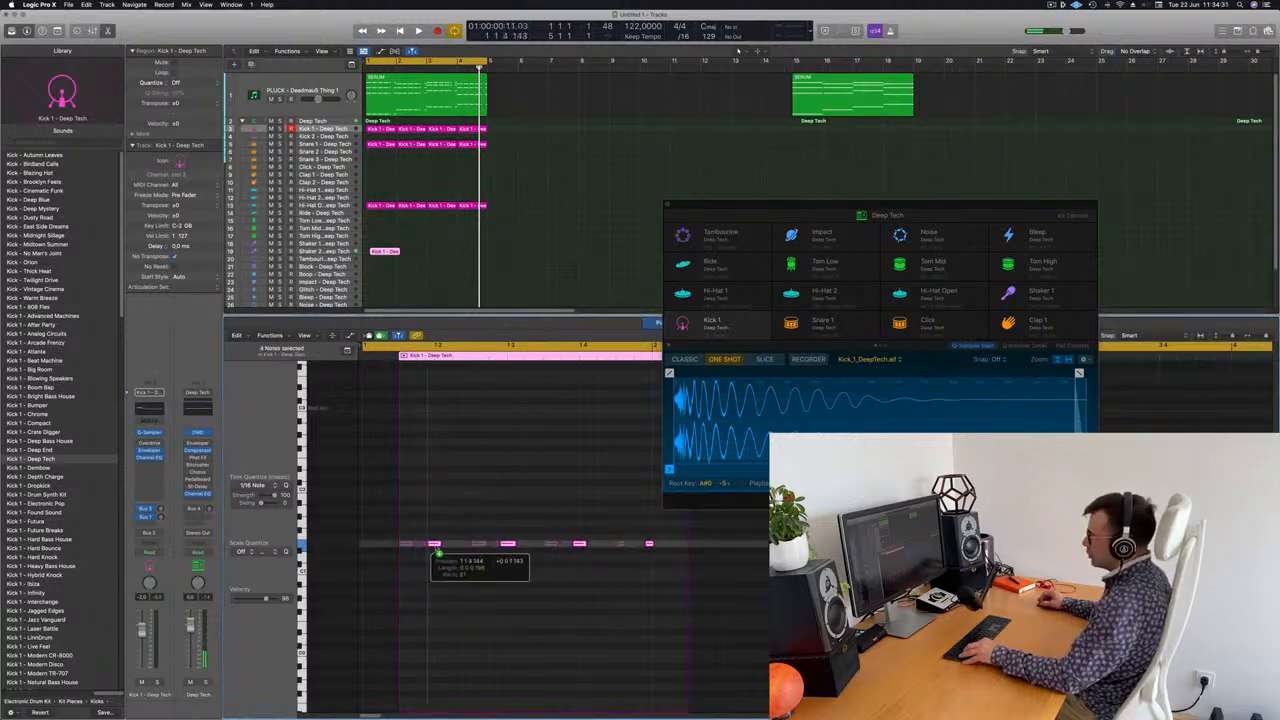
left_click_drag(425, 553, 441, 549)
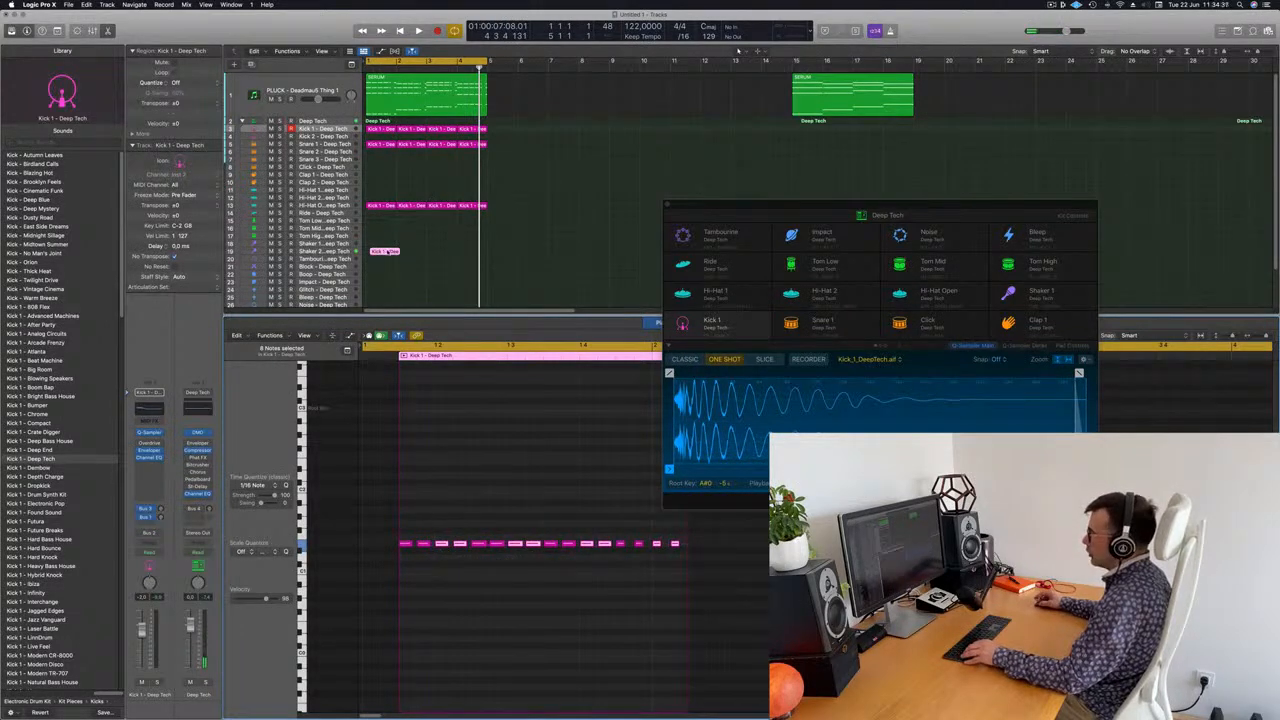
- Move the shaker region to the start of bar 1 and repeat it across bars 2 to 4
left_click_drag(380, 253, 376, 253)
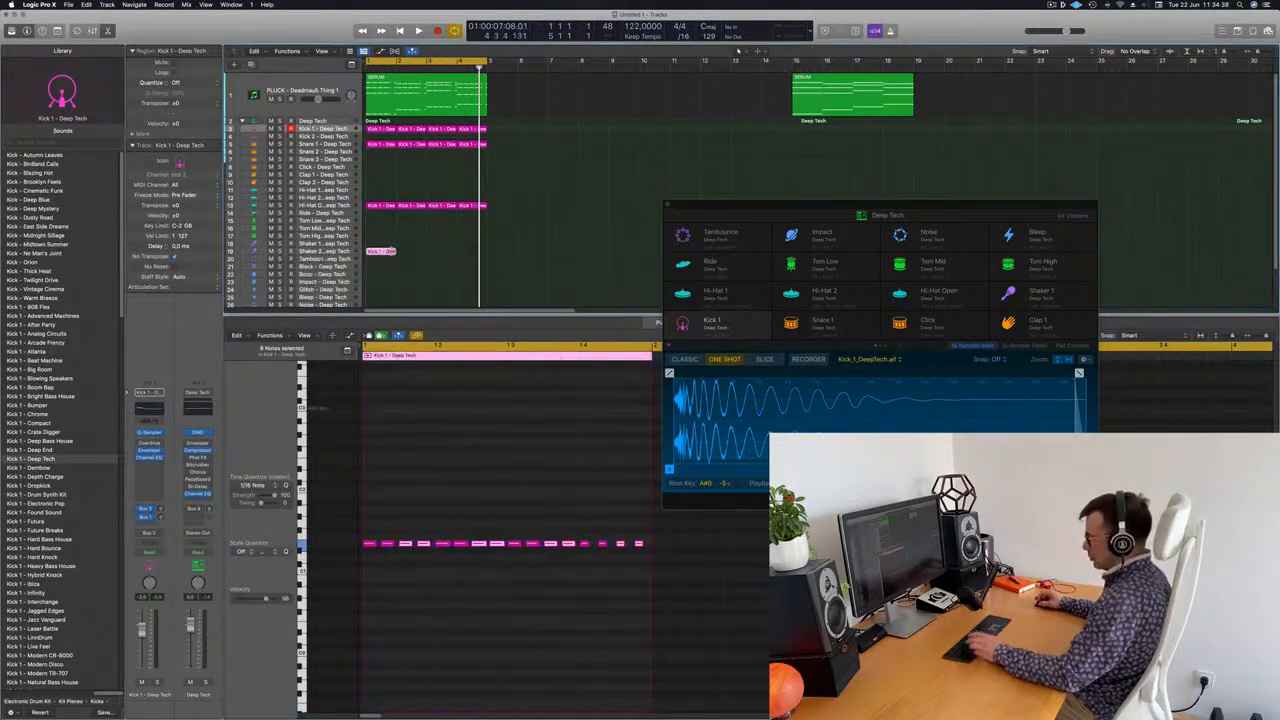
key("super+r")
key("super+r")
key("super+r")
key("space")
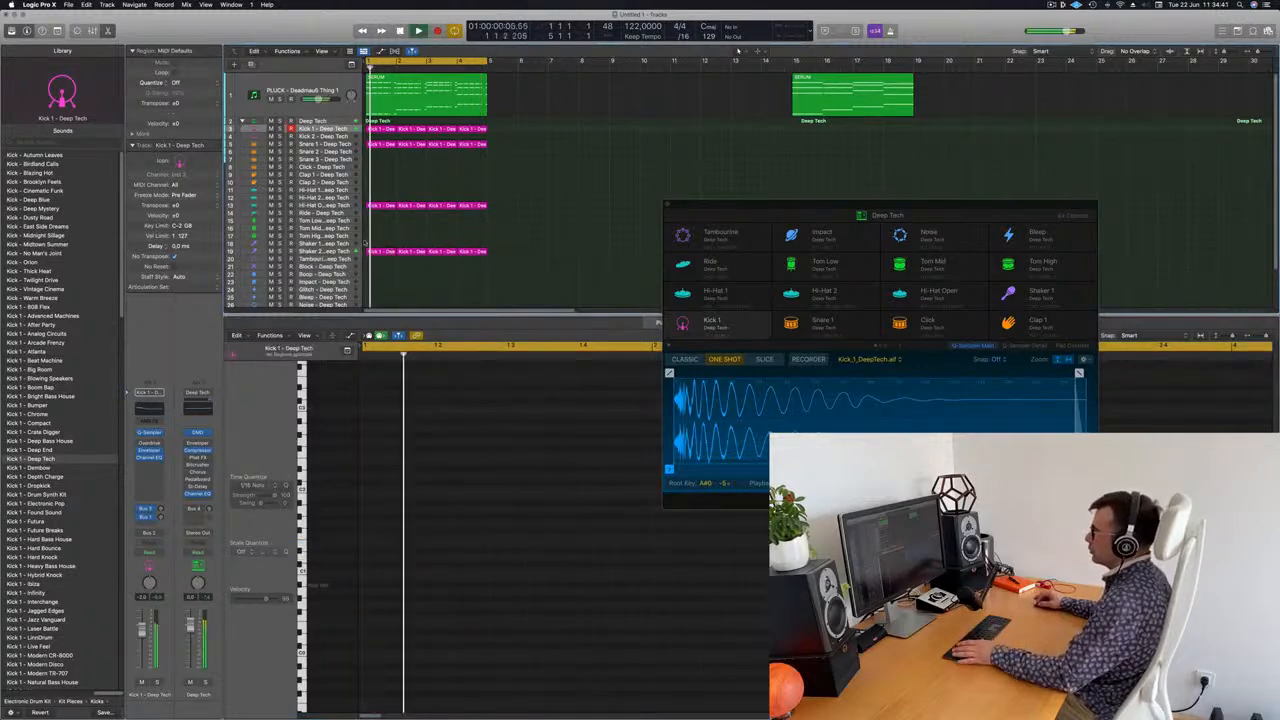
- Transpose the notes of all four Shaker 2 regions up two octaves and play the loop
left_click(322, 251)
key("space")
left_click(451, 494)
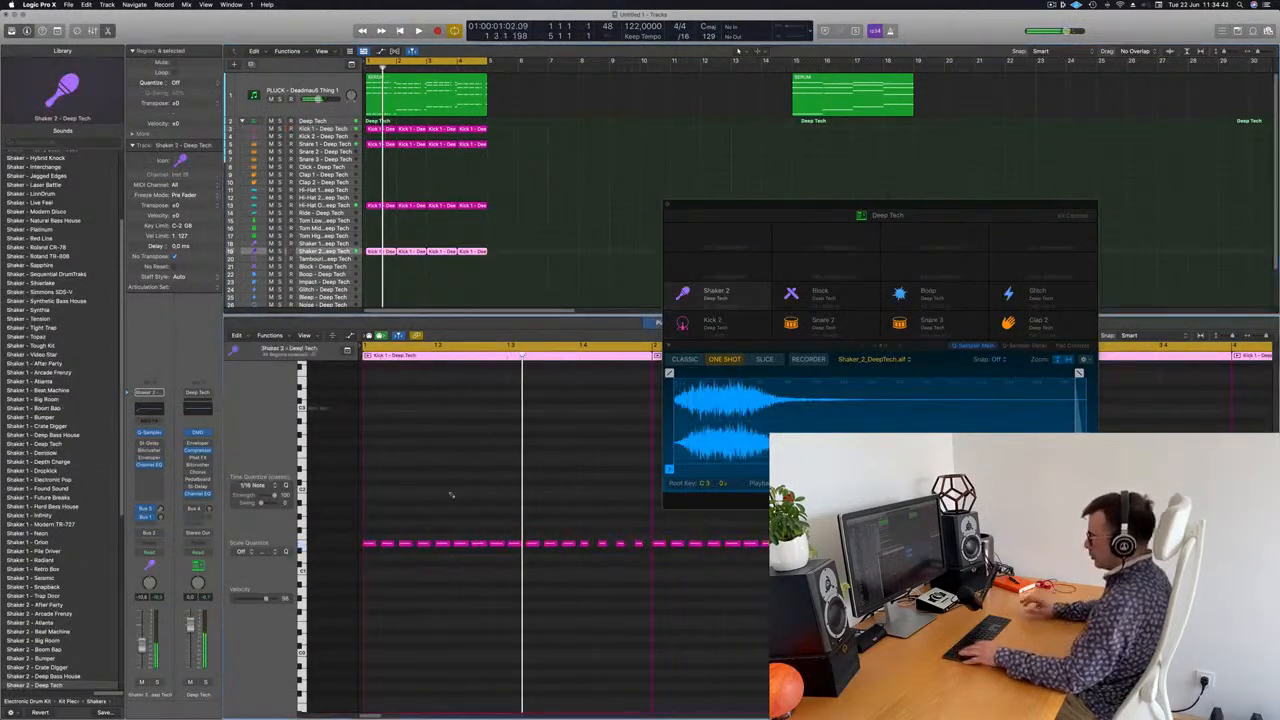
key("alt+shift+Up")
key("alt+shift+Up")
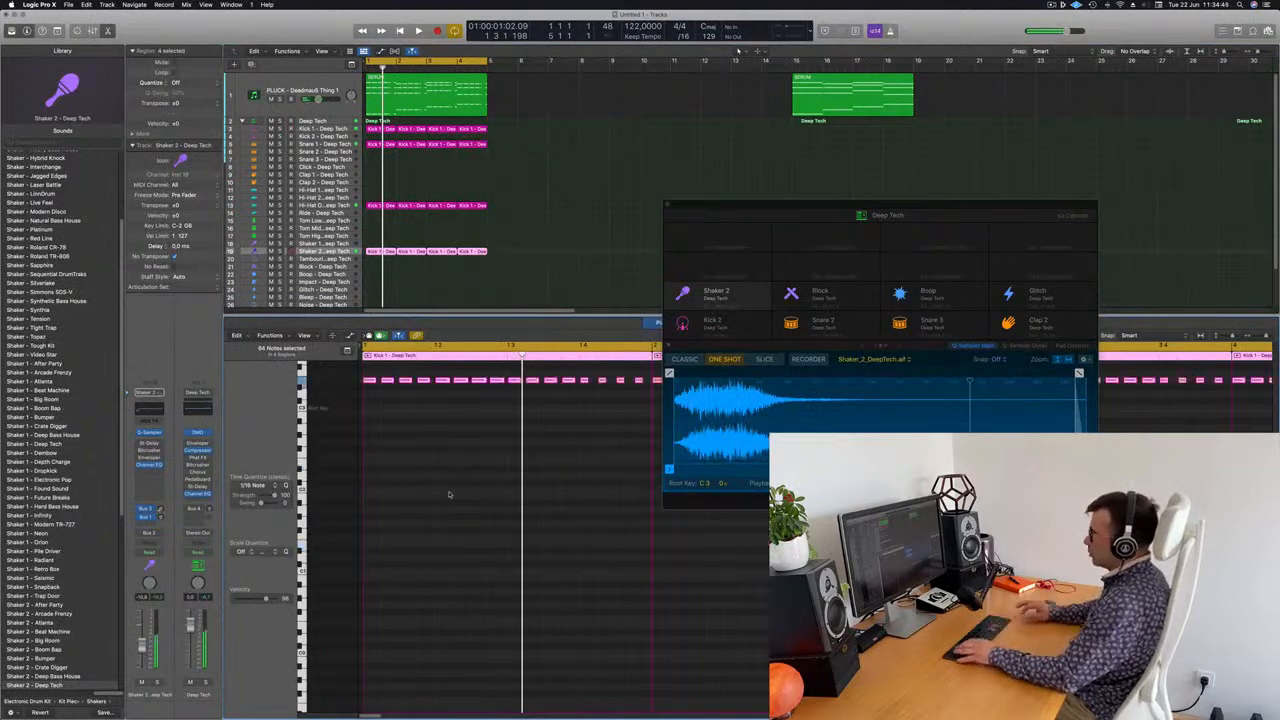
key("space")
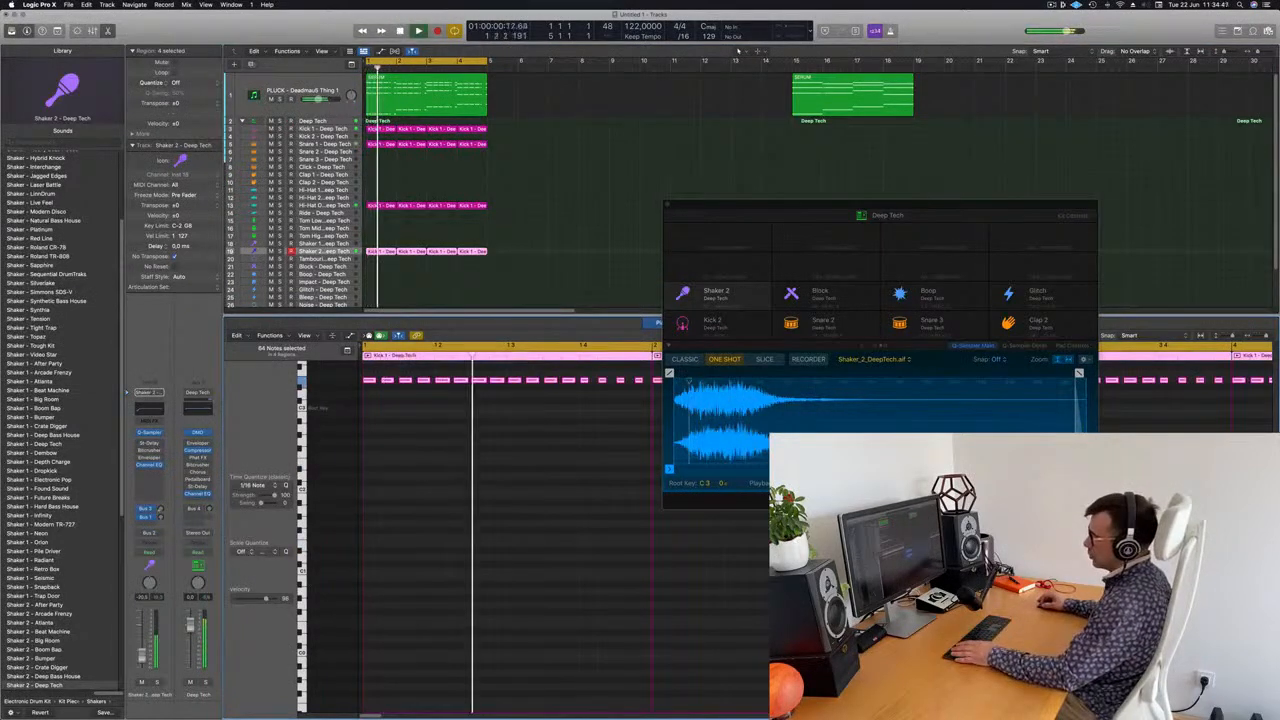
- Enable the Stereo Delay on the Shaker 2 track and set its output mix to 37% left and 35% right
left_click(140, 441)
left_click(138, 444)
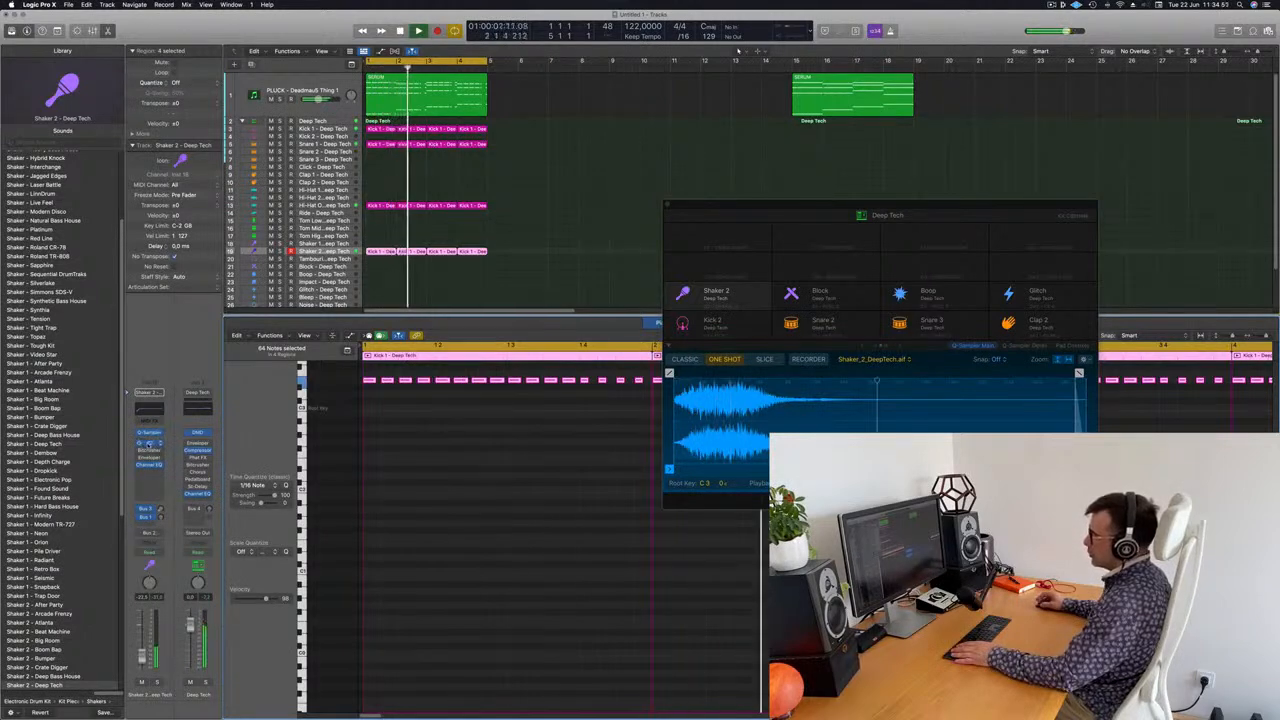
left_click(149, 443)
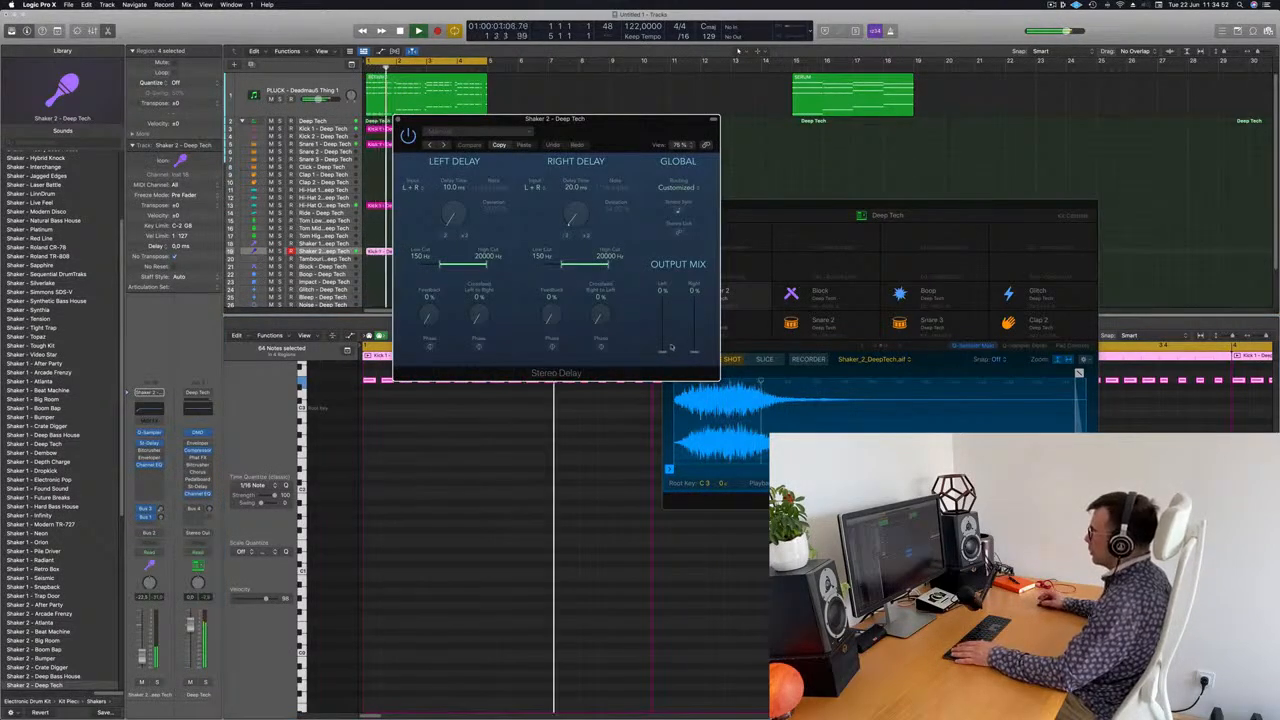
left_click_drag(663, 351, 668, 287)
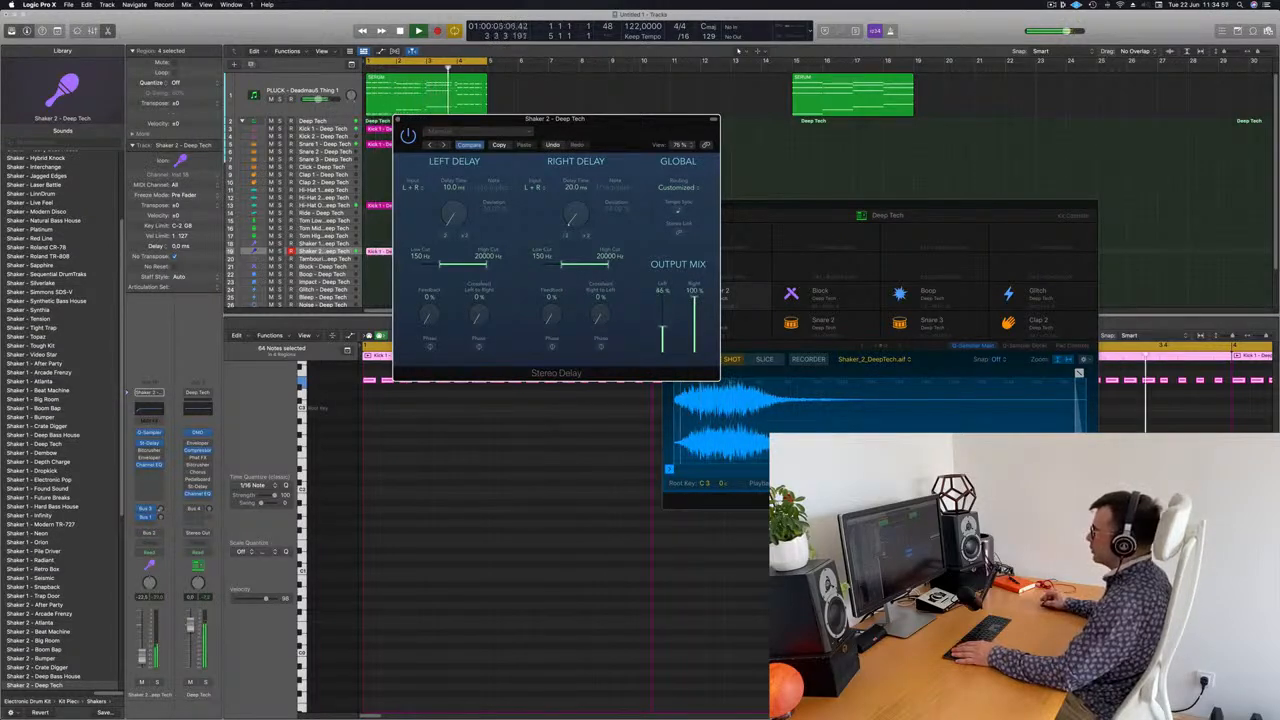
scroll(693, 296, "down", 5)
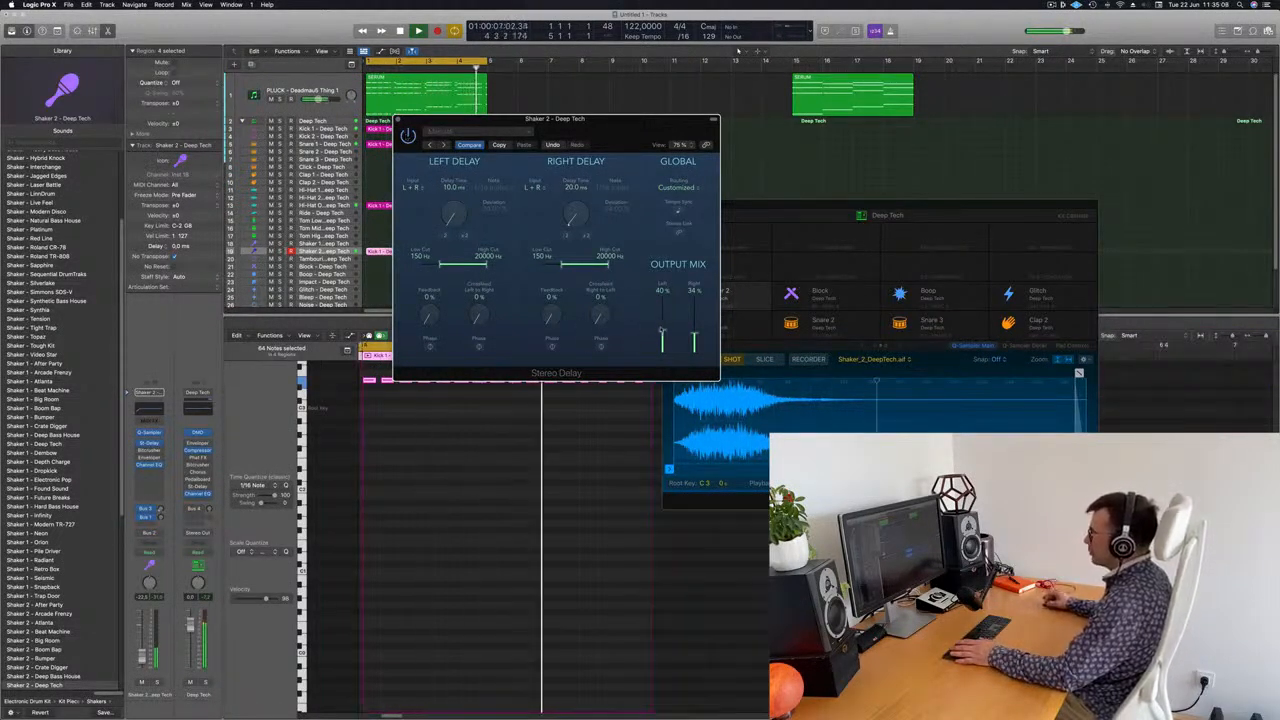
left_click_drag(662, 329, 662, 331)
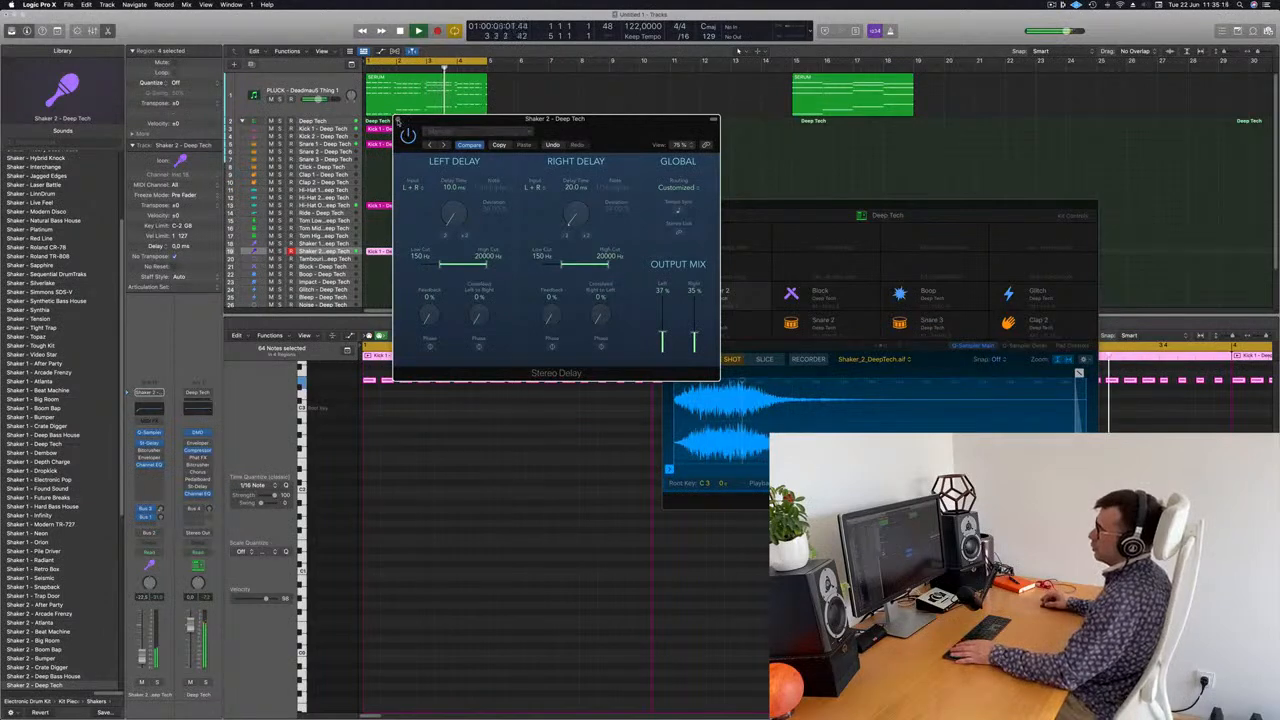
left_click(398, 120)
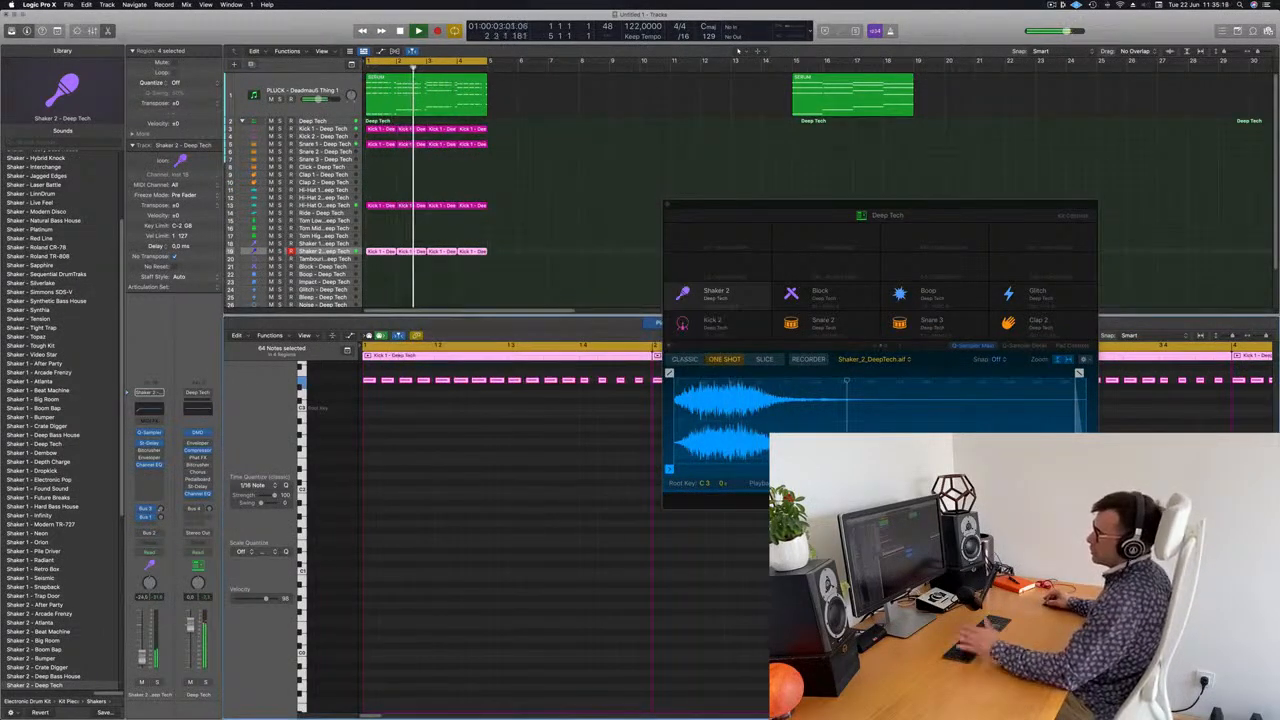
- Open Sylenth1 on the pluck track and load the PLUCK - Alt+F4 preset while the loop plays
left_click(522, 184)
key("Return")
left_click(292, 91)
key("Return")
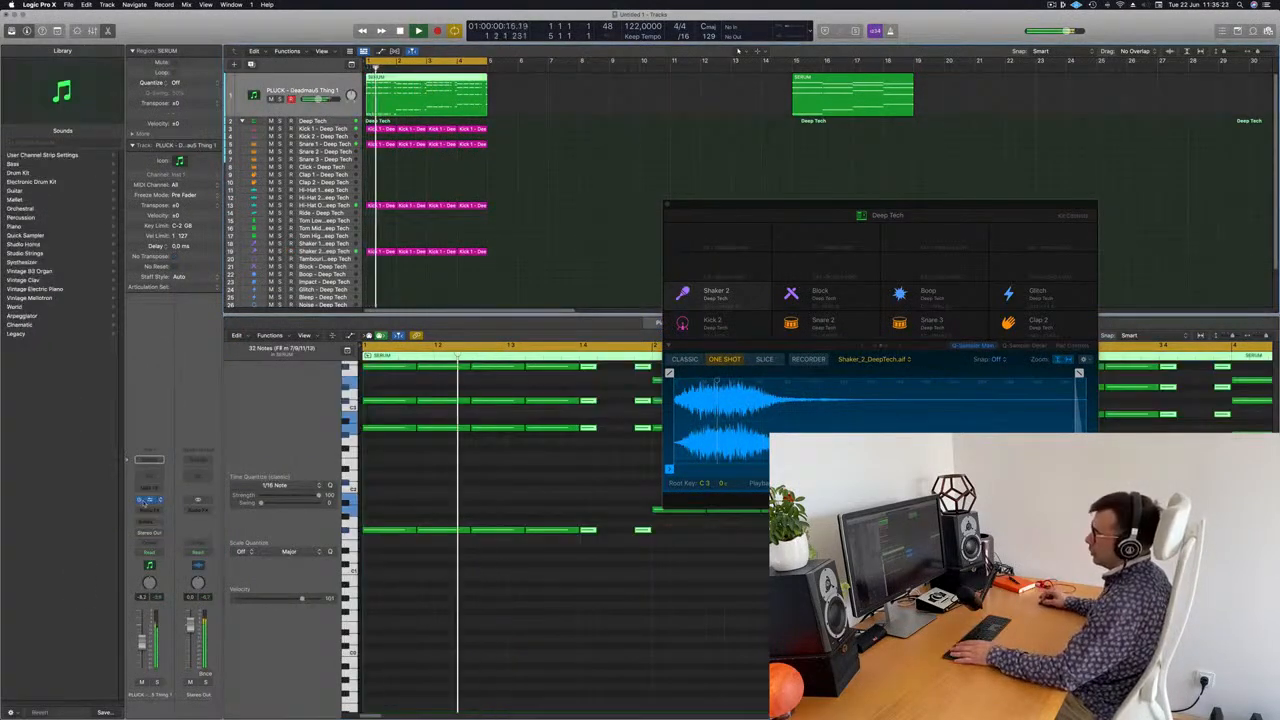
left_click(150, 499)
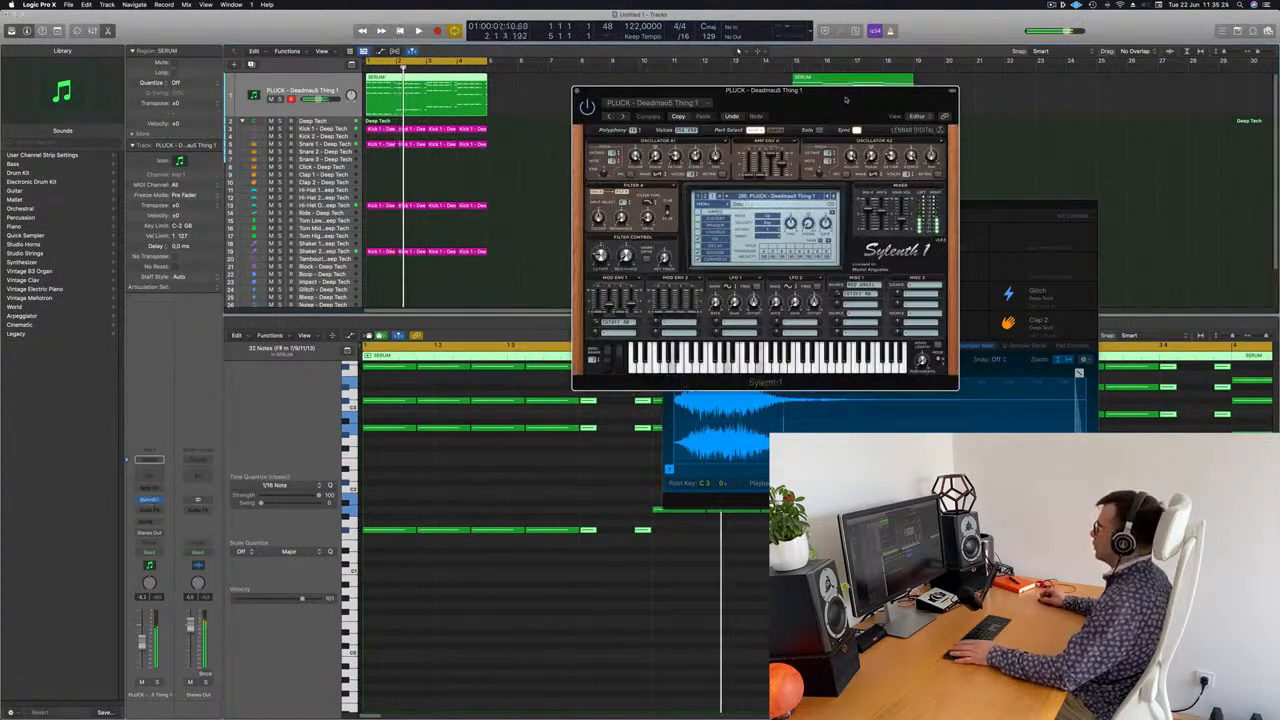
left_click_drag(765, 90, 672, 123)
left_click(690, 229)
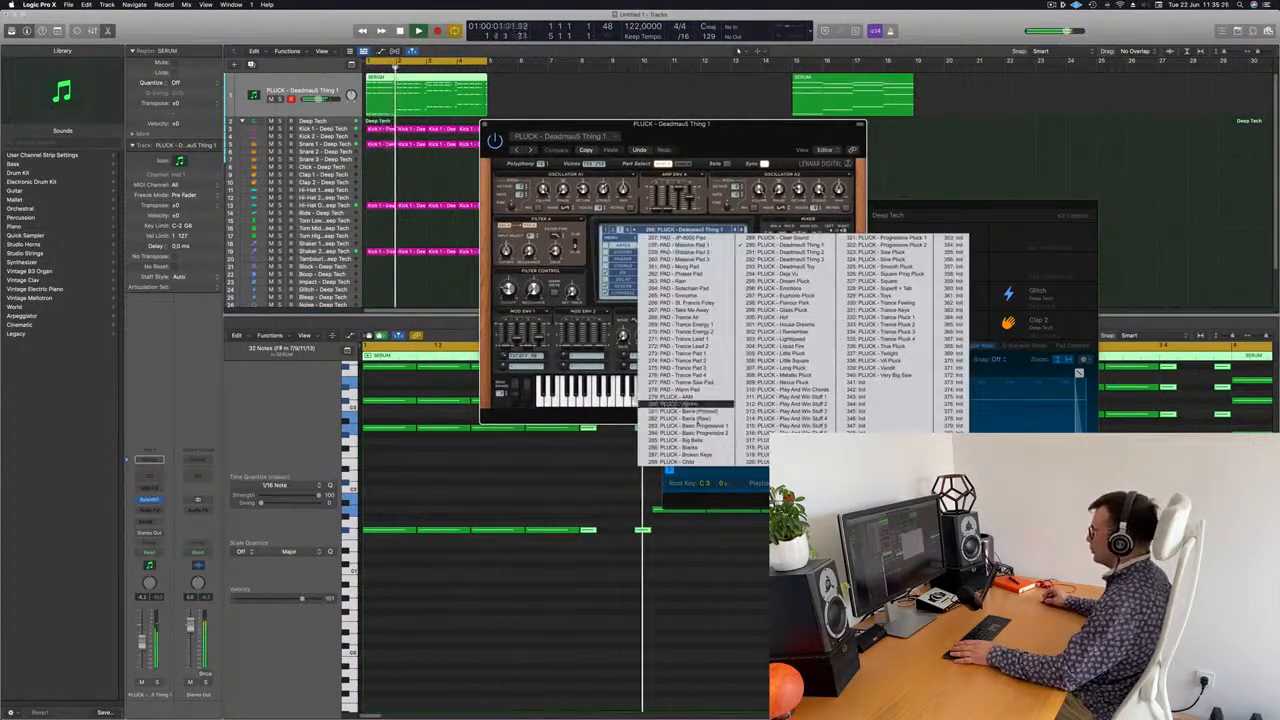
left_click(682, 405)
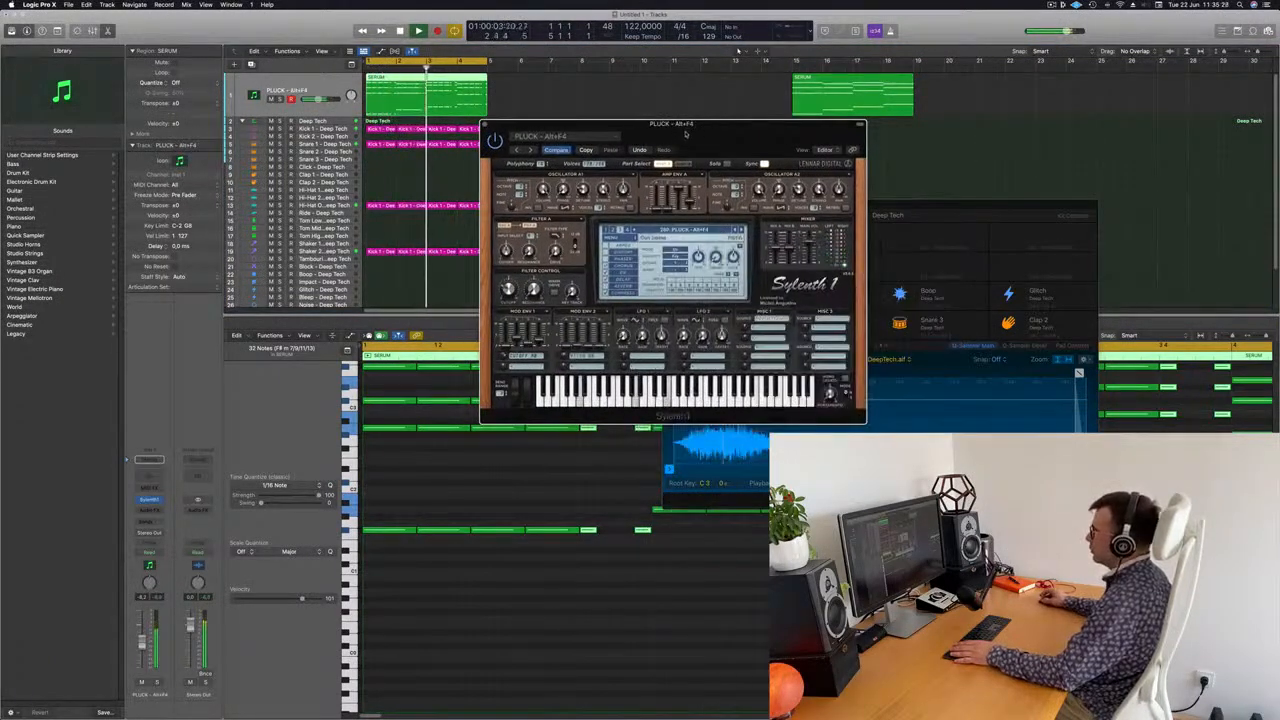
left_click_drag(686, 133, 678, 135)
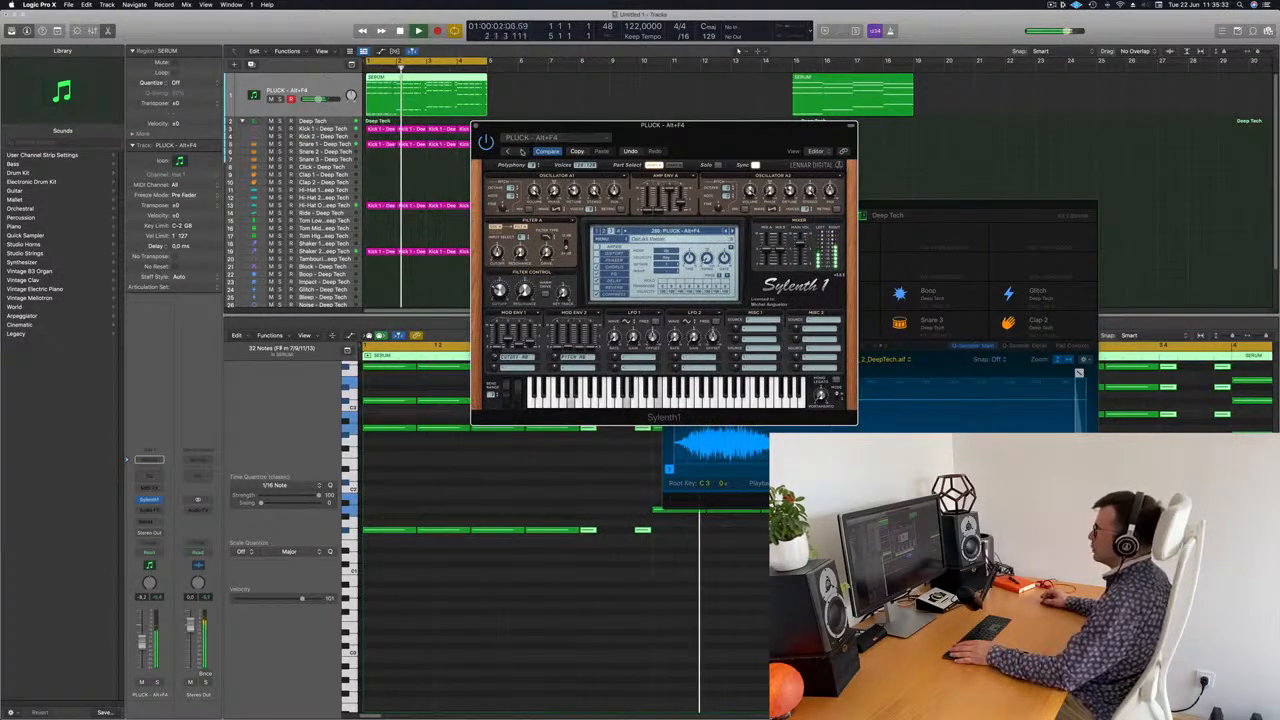
- Audition successive Sylenth1 pluck presets against the loop, including Barra (Raw), Broken Keys and Dream Pluck, ending on PLUCK - Emotions
left_click(520, 152)
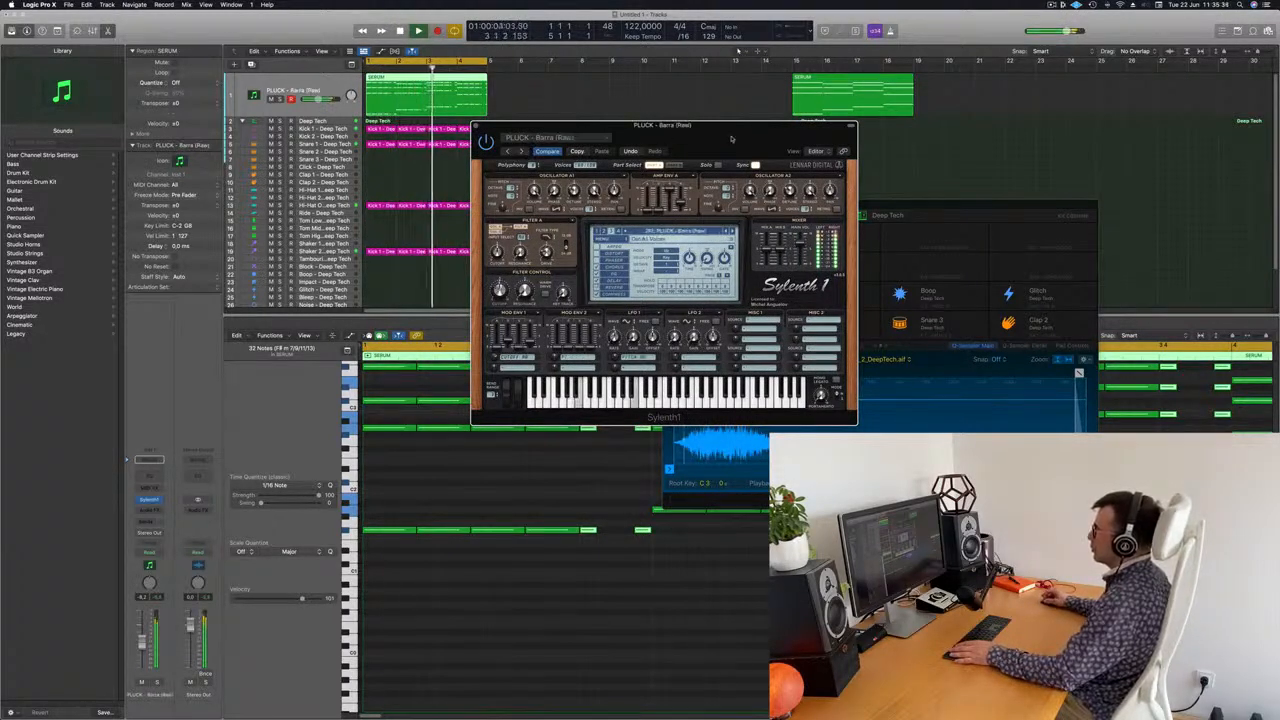
left_click_drag(731, 139, 735, 140)
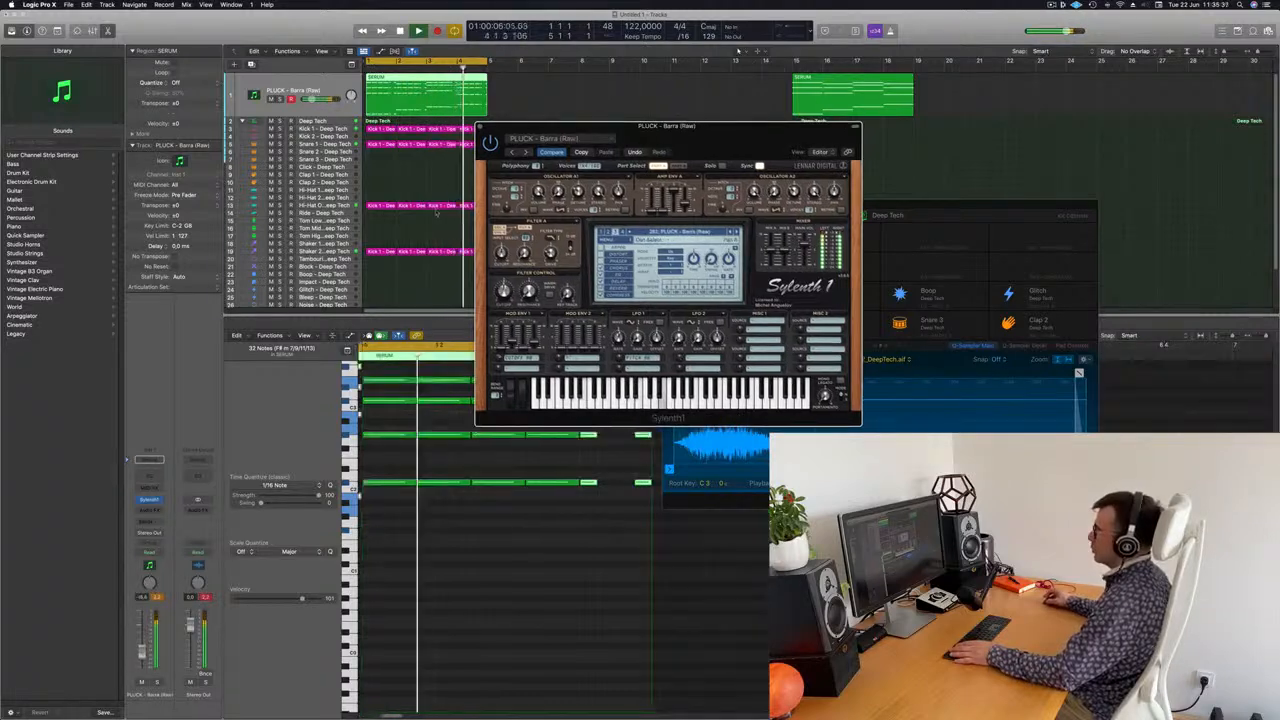
left_click(526, 152)
left_click_drag(726, 145, 707, 181)
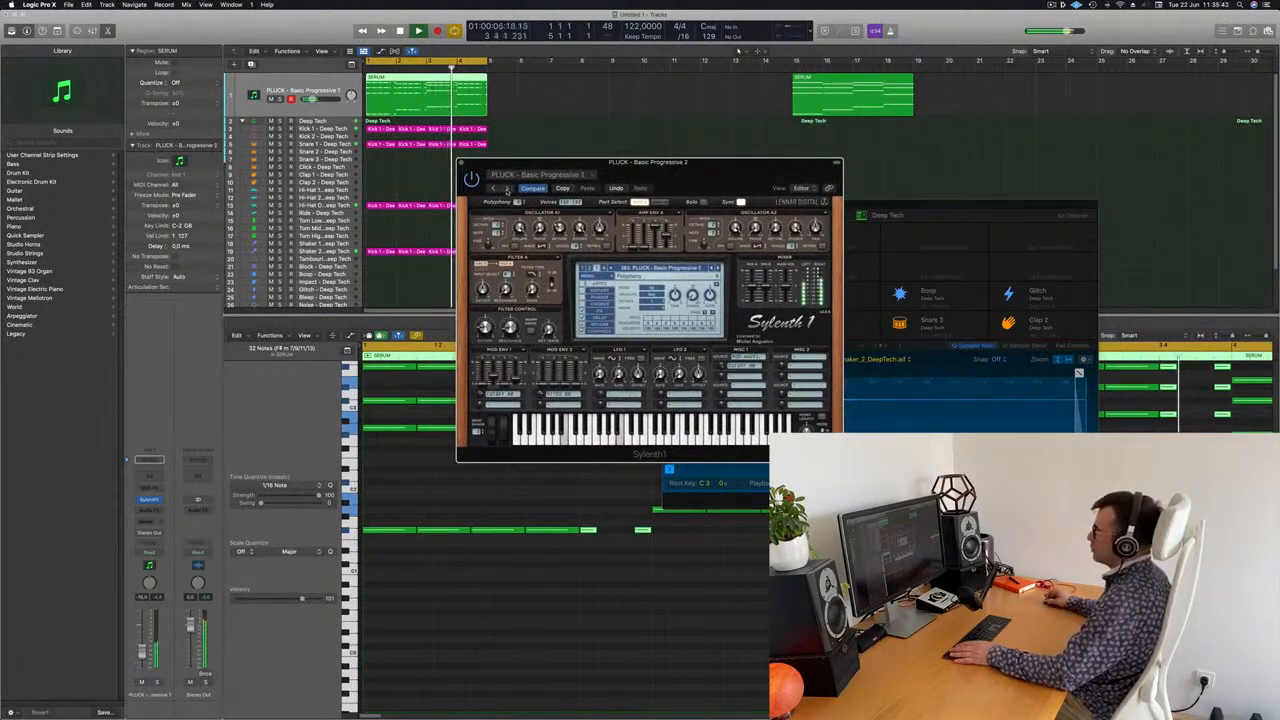
left_click(507, 189)
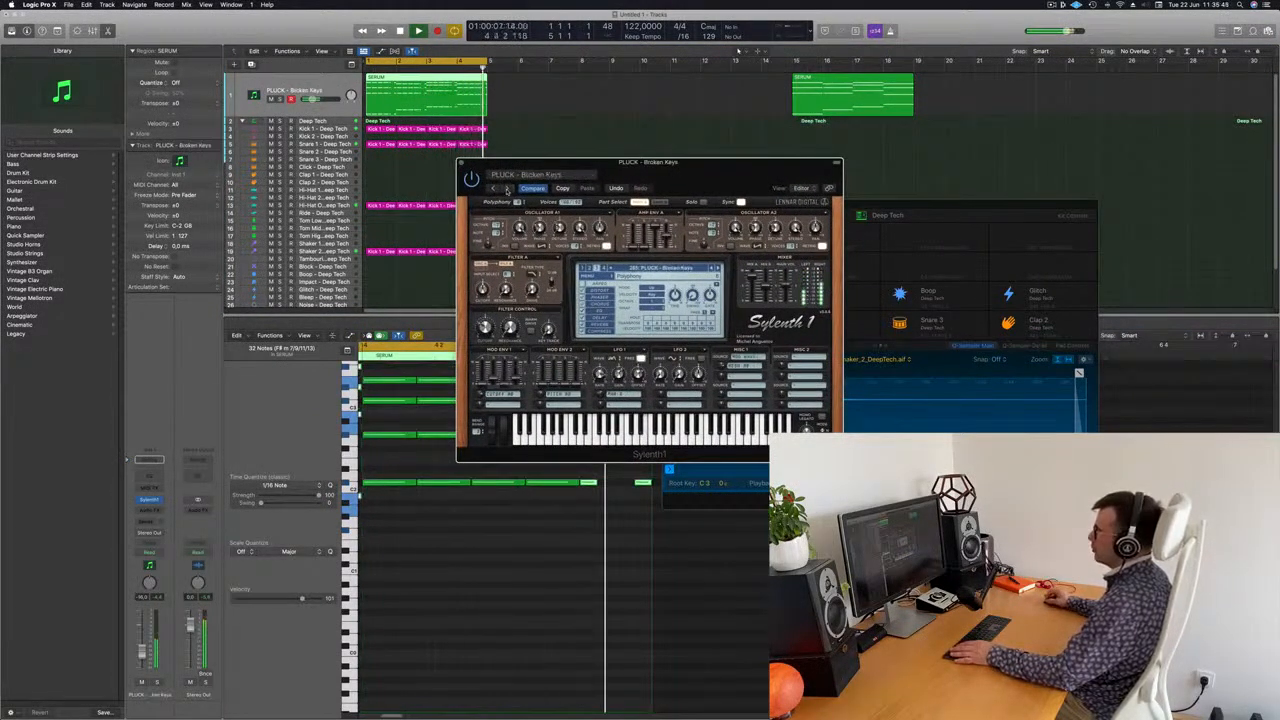
left_click(507, 189)
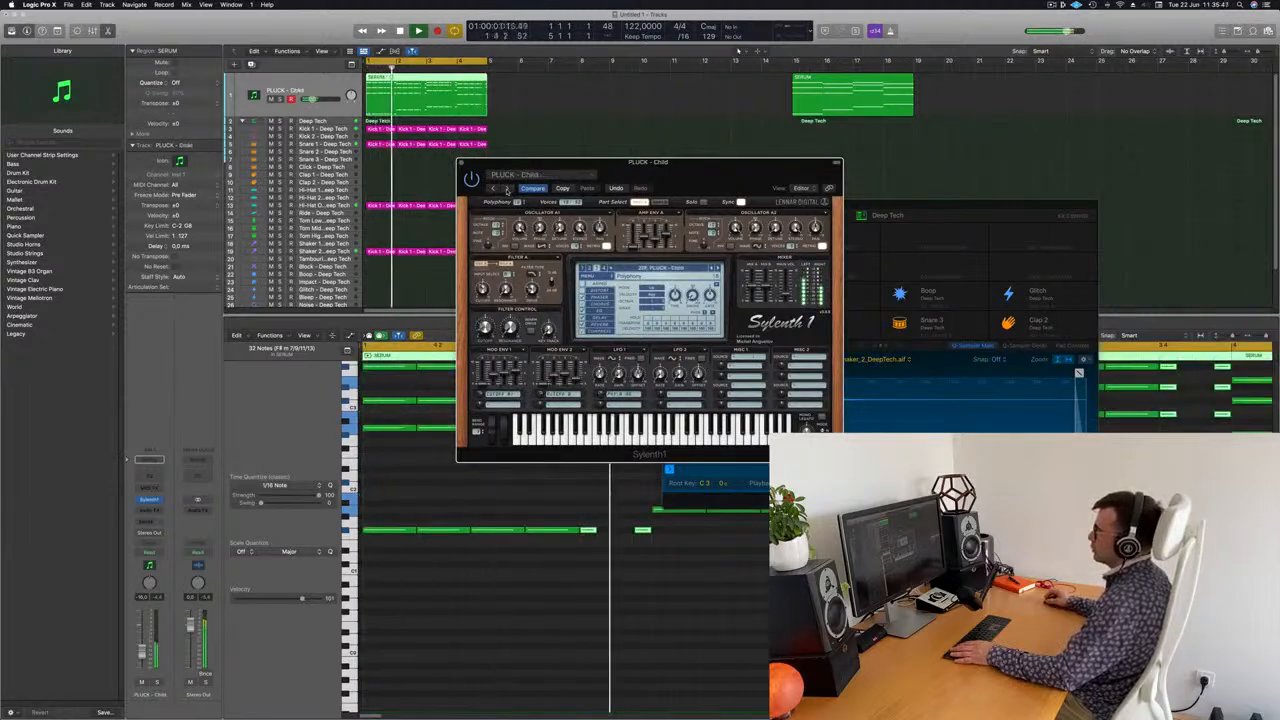
left_click(507, 189)
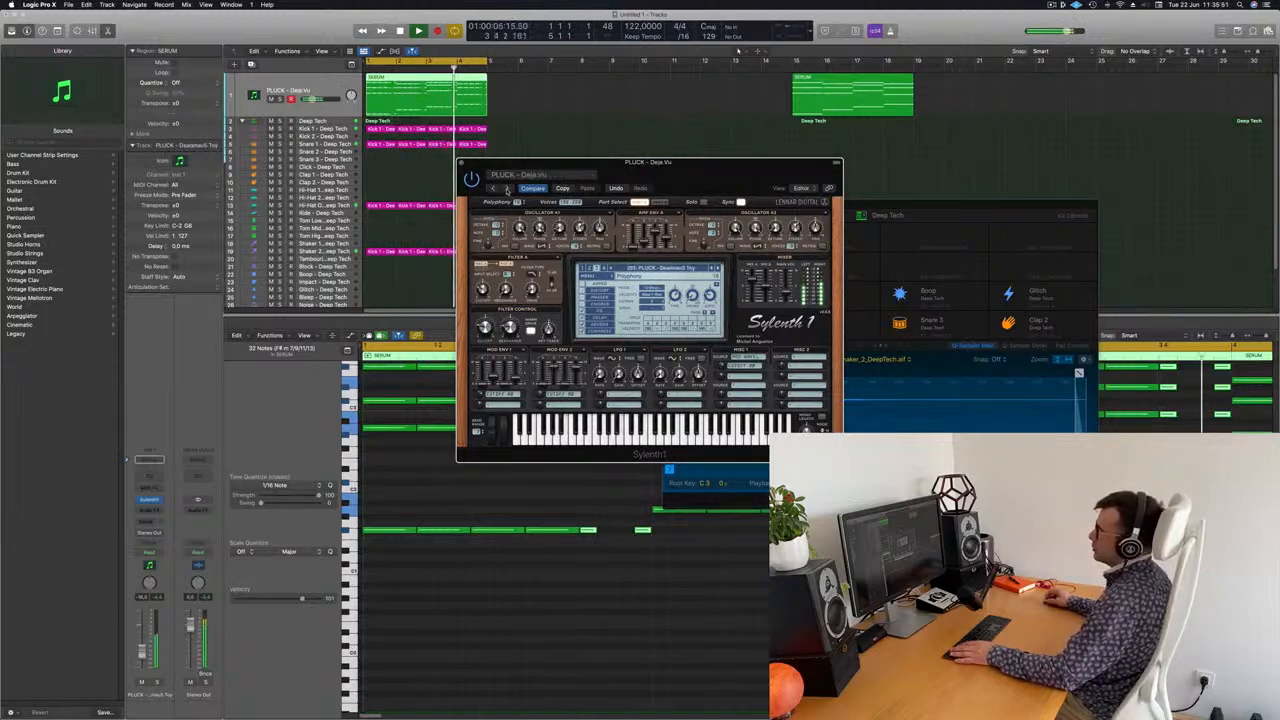
left_click(507, 189)
left_click(507, 189)
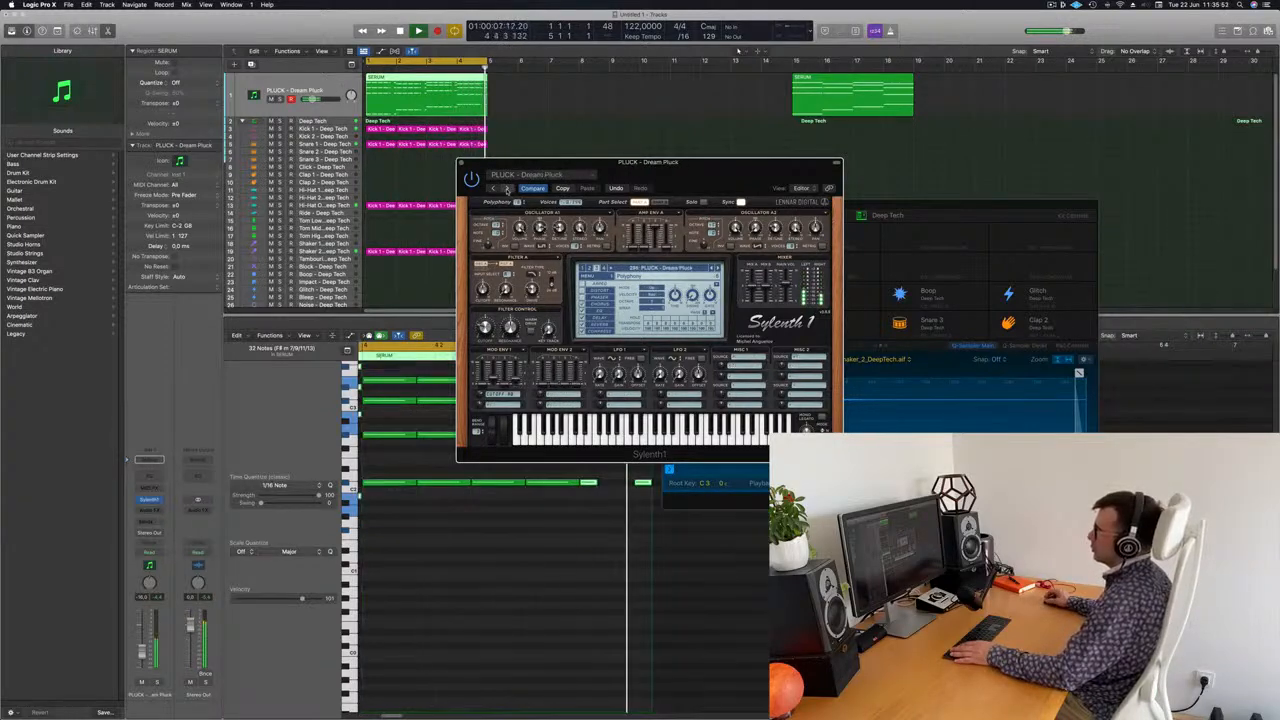
left_click(507, 189)
left_click_drag(762, 178, 806, 128)
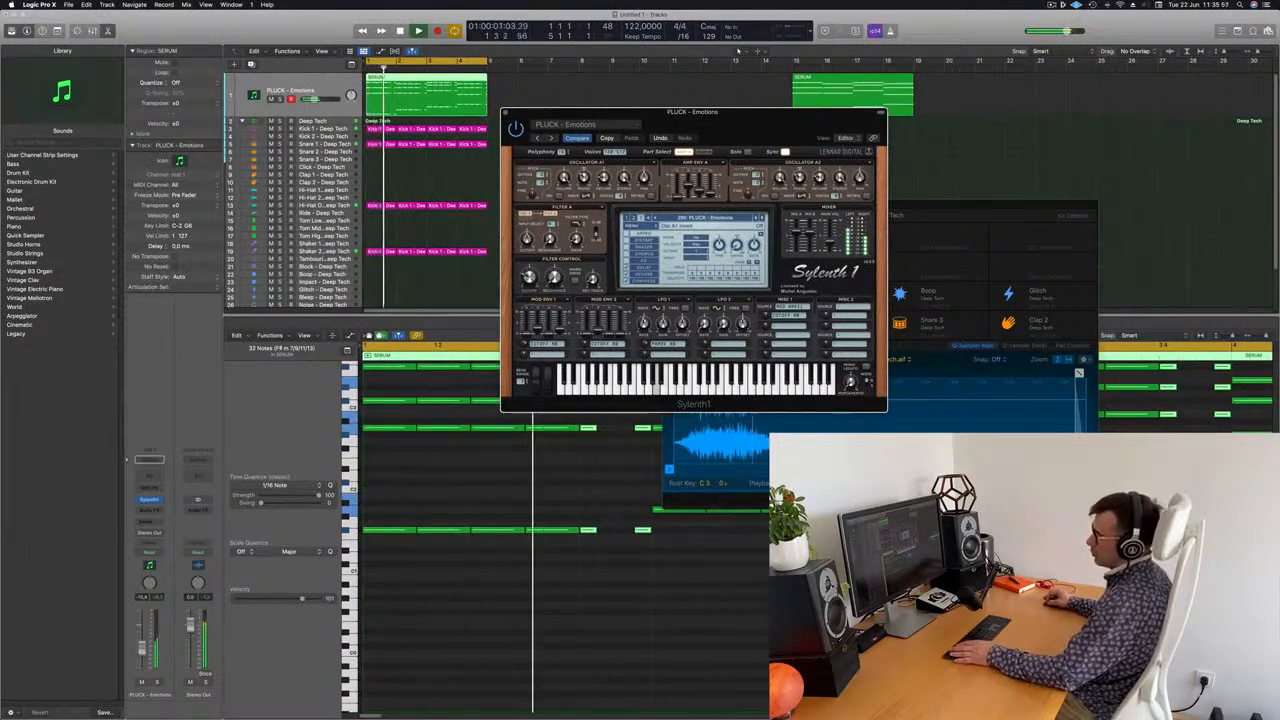
- Slightly raise the PLUCK - Emotions track's volume and insert a Compressor on it with Kick 1 - Deep Tech as side-chain source
left_click_drag(314, 99, 317, 99)
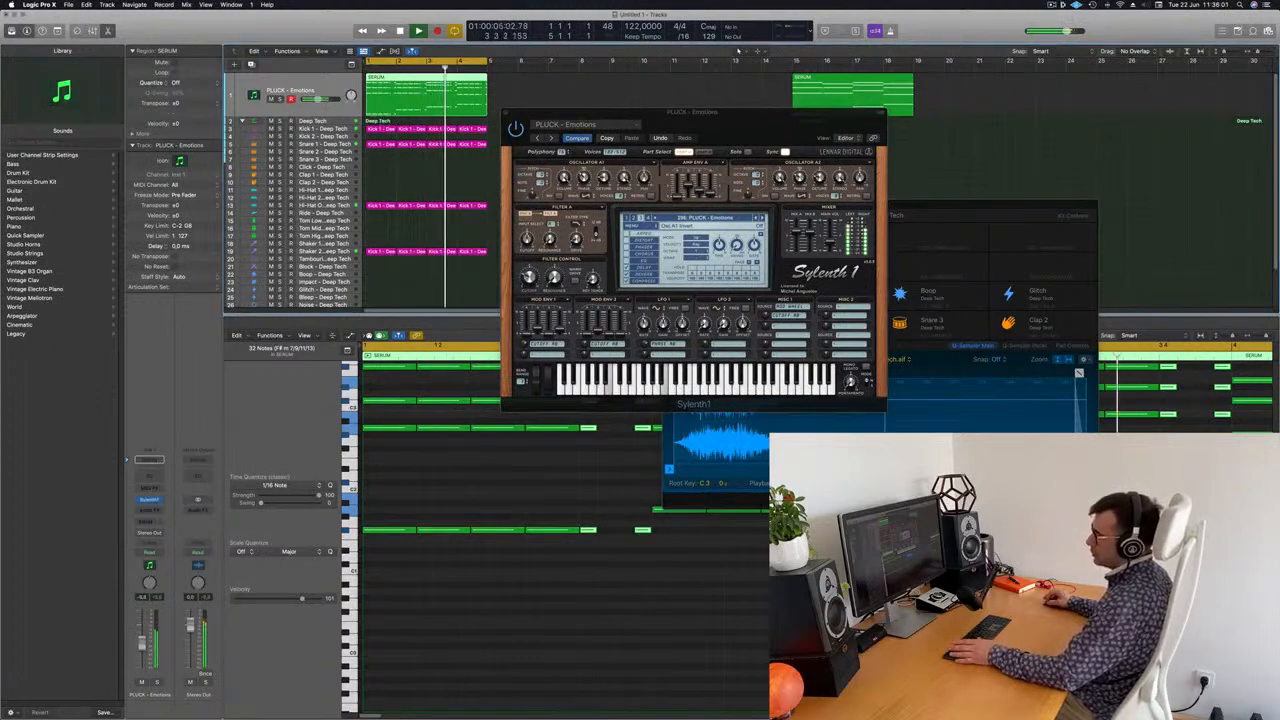
left_click(149, 499)
mouse_move(170, 545)
left_click(230, 545)
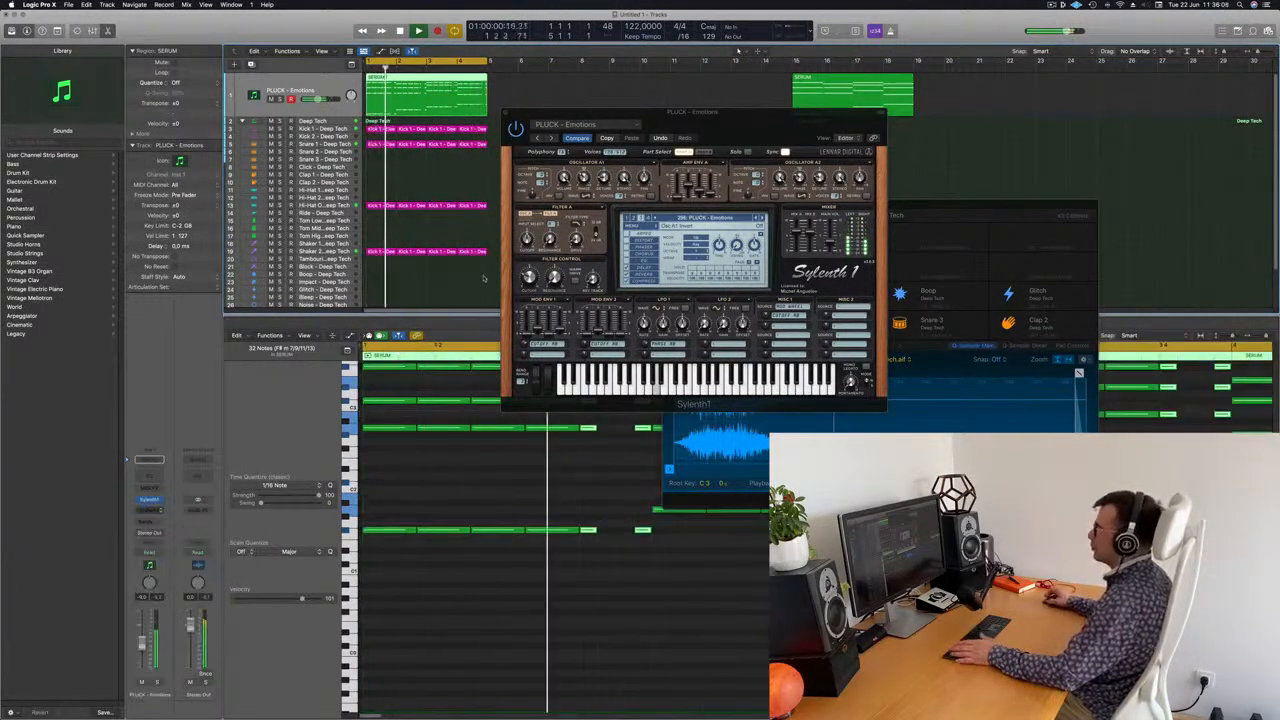
left_click_drag(742, 136, 733, 135)
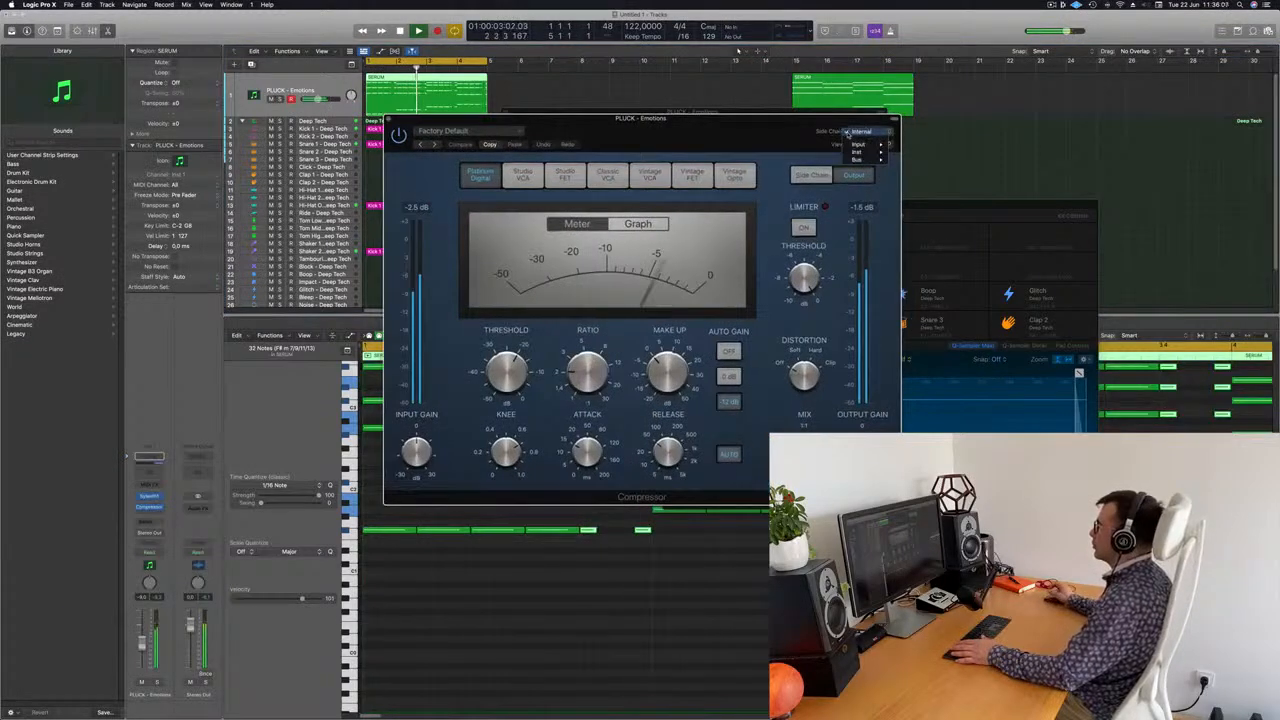
mouse_move(880, 152)
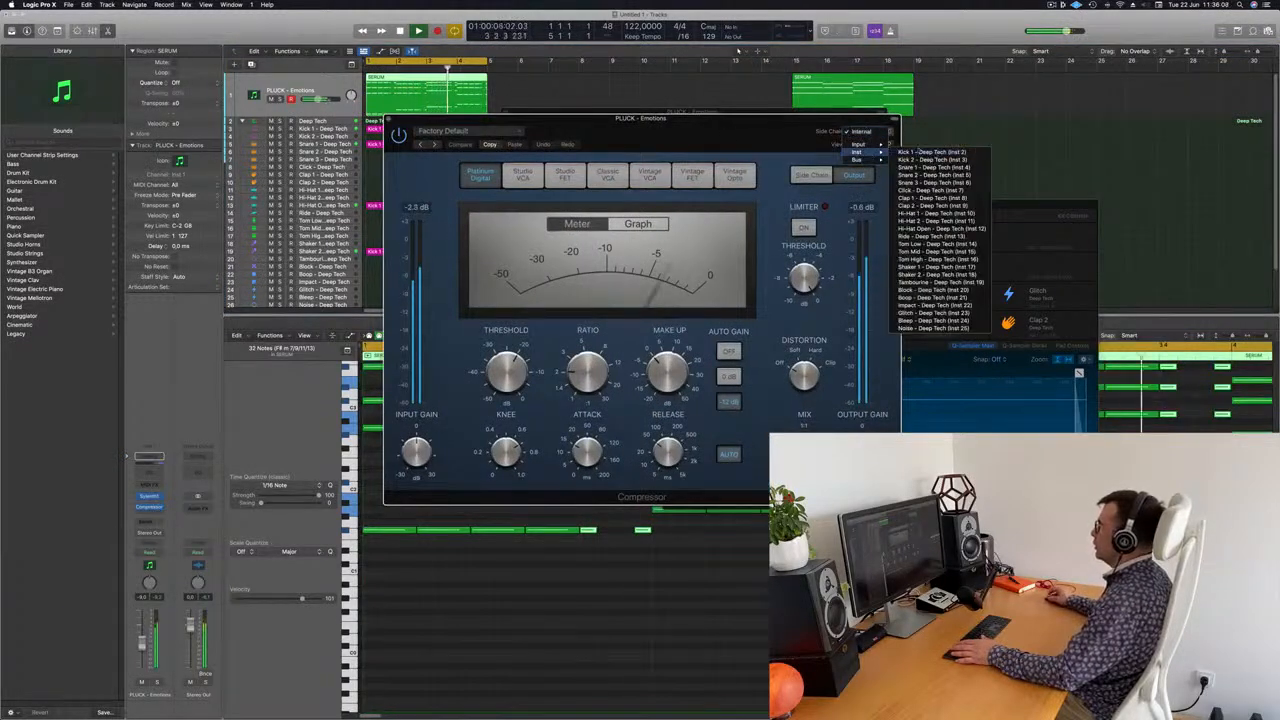
left_click(930, 153)
left_click_drag(740, 118, 838, 114)
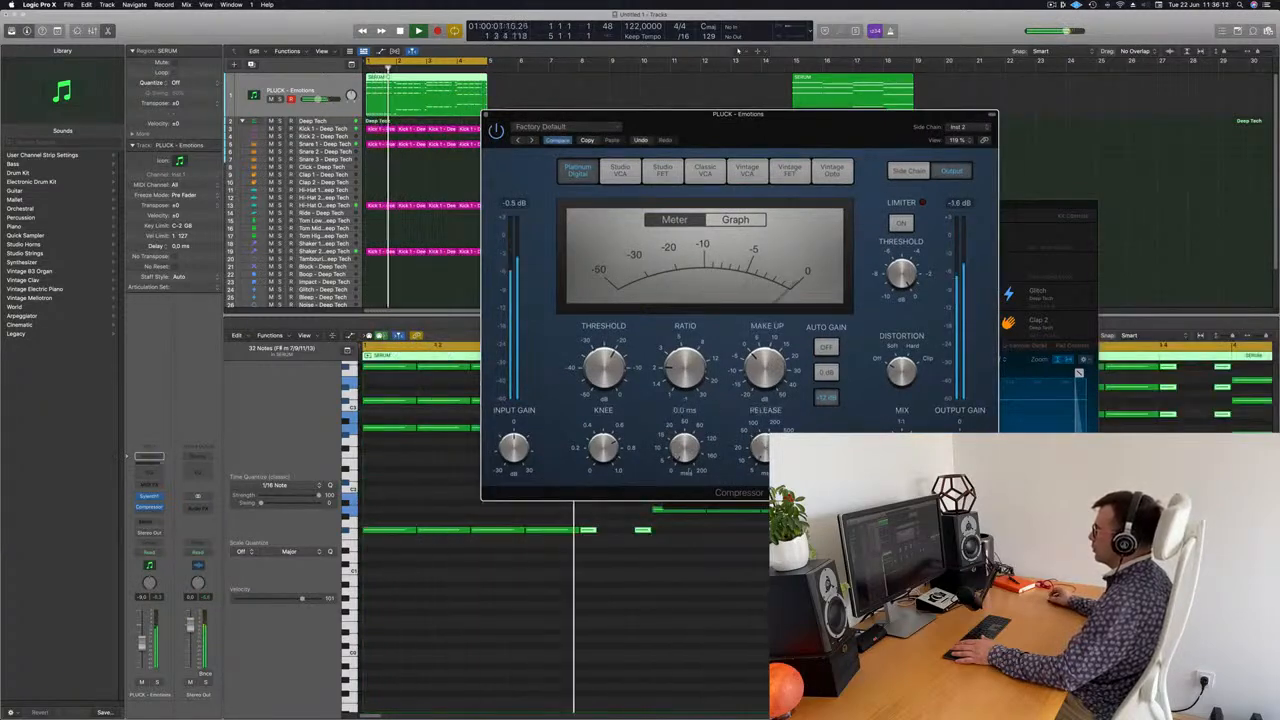
- Adjust the pluck Compressor to 0.0 ms attack, a higher ratio and a threshold around -18.5 dB while the loop plays
left_click_drag(684, 370, 681, 339)
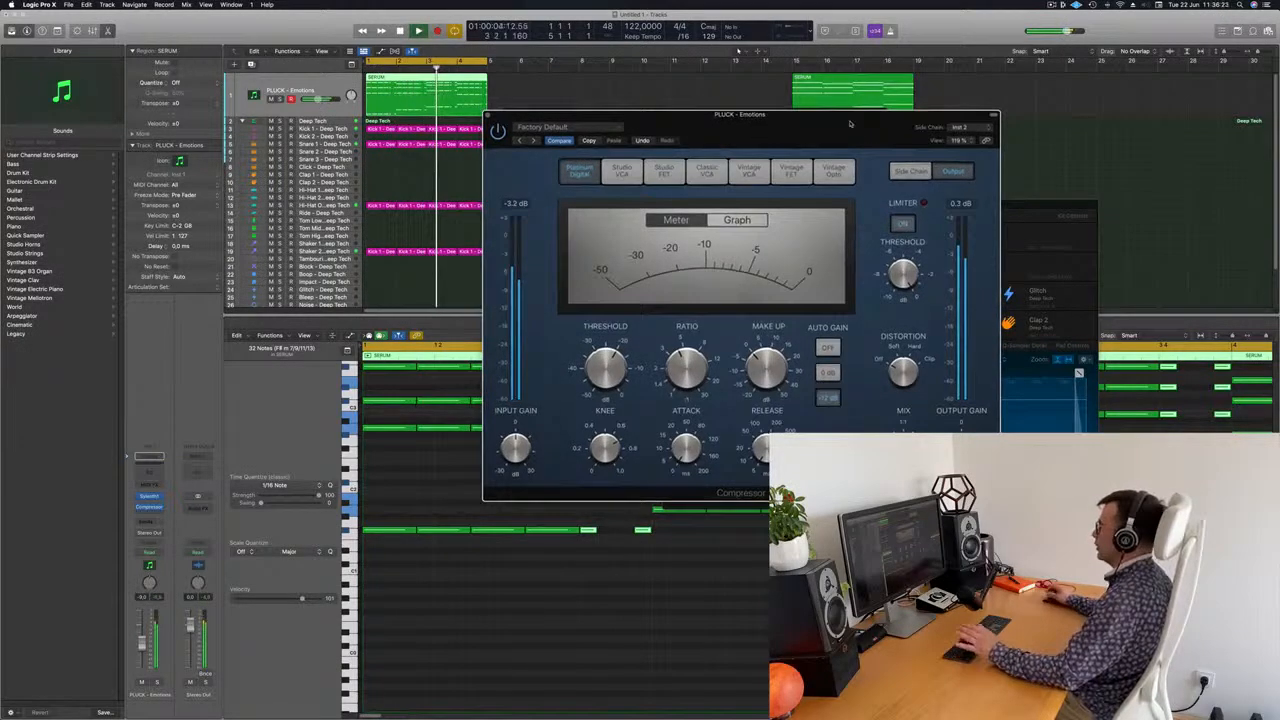
left_click_drag(834, 125, 860, 124)
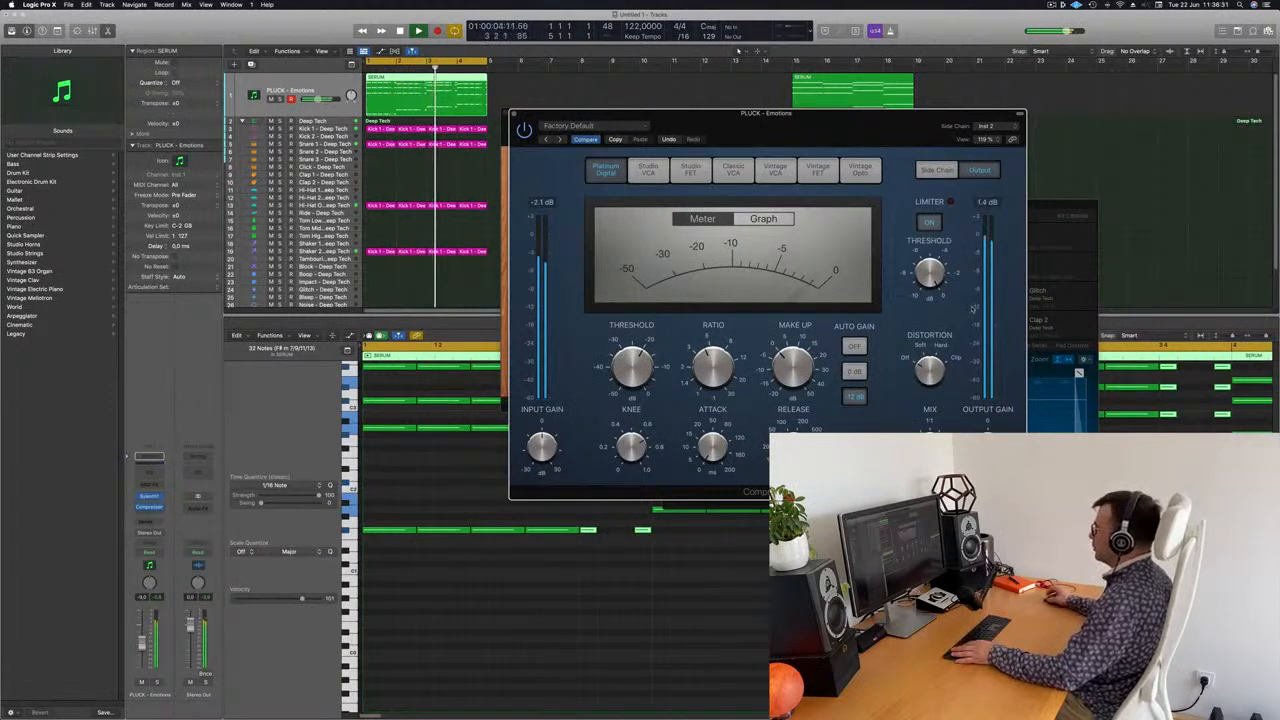
left_click_drag(906, 116, 978, 145)
mouse_move(727, 379)
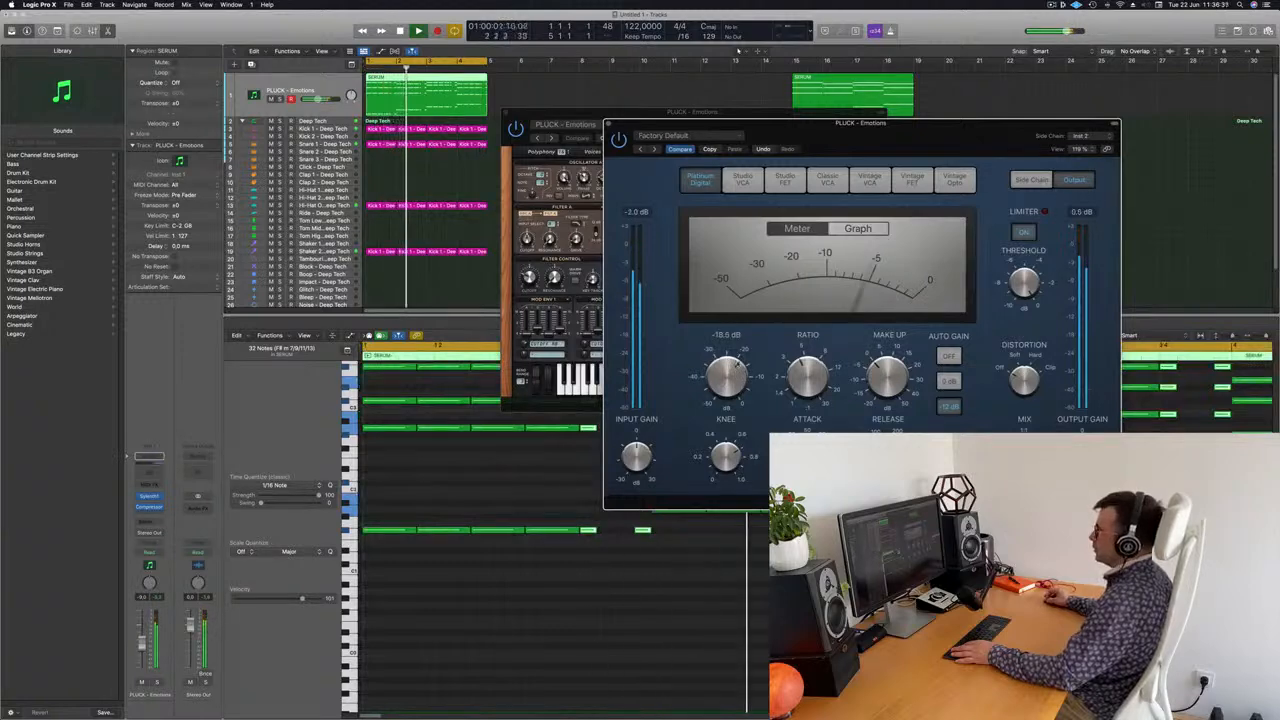
left_click_drag(923, 126, 898, 135)
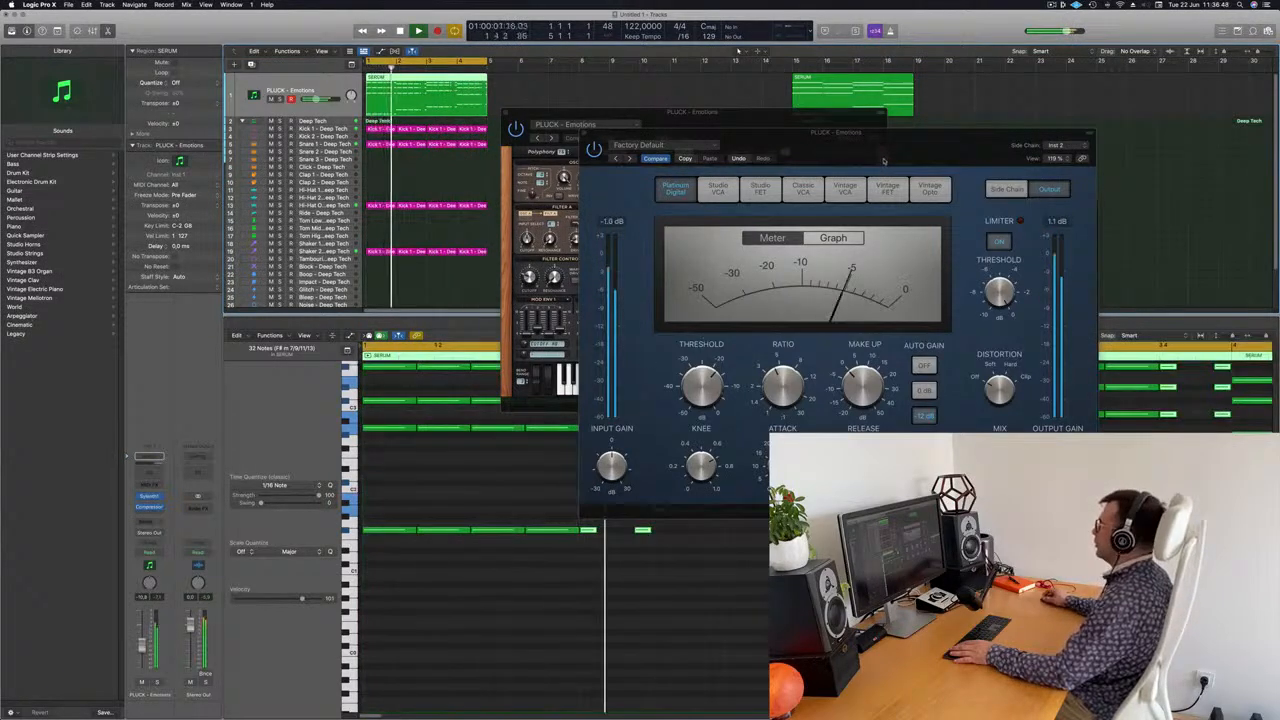
left_click_drag(836, 133, 737, 278)
left_click(486, 278)
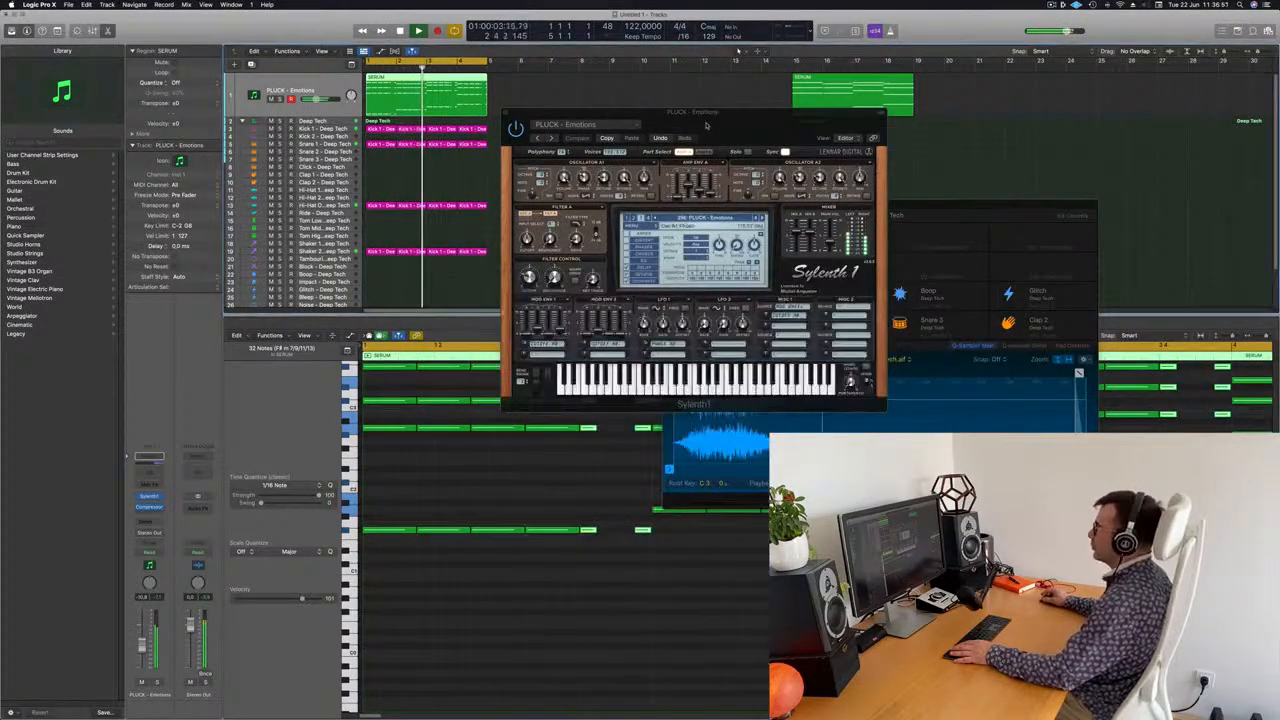
- Clear the Sylenth1 window out of the way and duplicate the PLUCK - Emotions track with its channel settings
left_click_drag(706, 124, 751, 410)
left_click(232, 93)
key("space")
key("space")
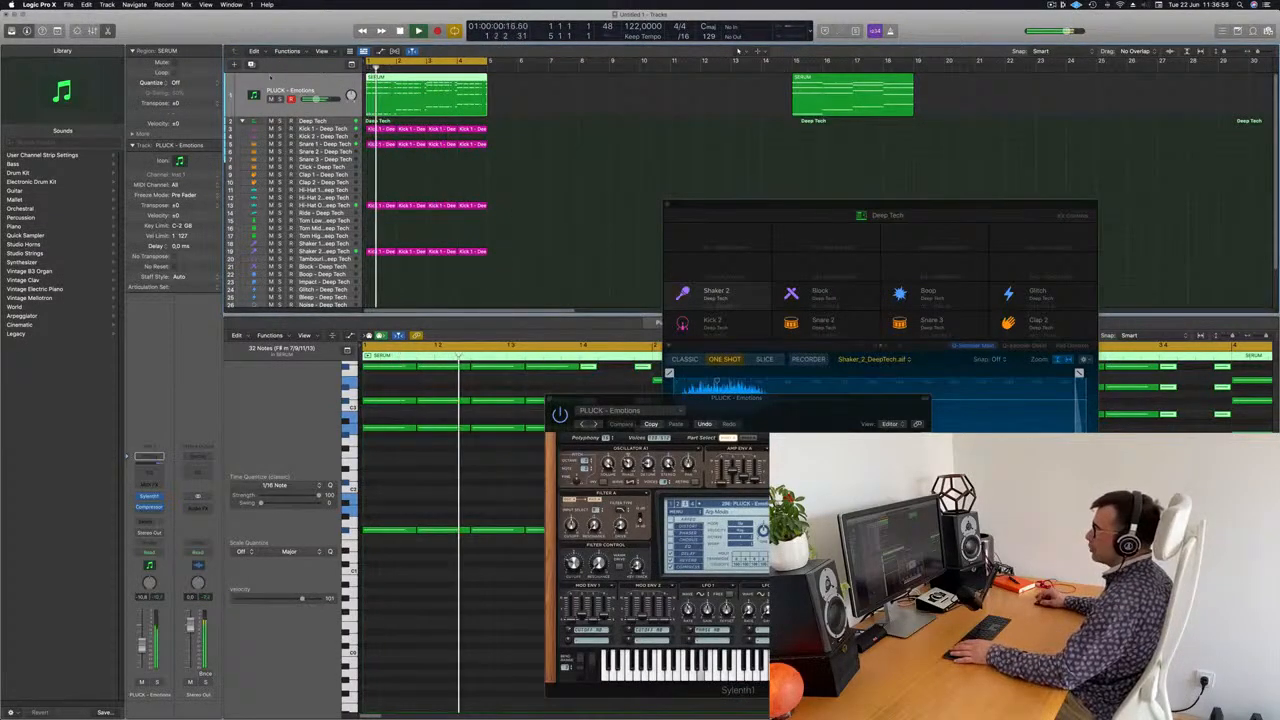
key("super+d")
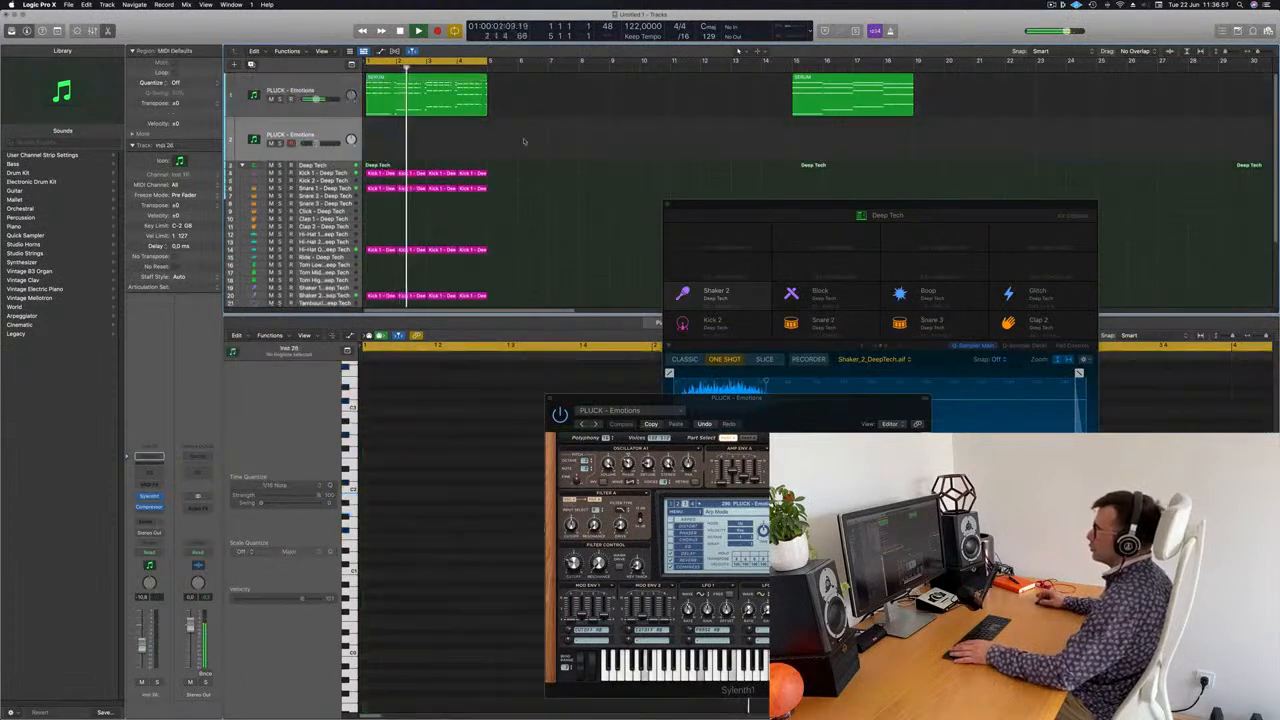
- Copy the four-bar SERUM region from the original pluck track to bar 1 of the duplicated track
left_click(382, 93)
key("space")
key("space")
left_click_drag(388, 95, 415, 151)
key("space")
- Delete the upper chord notes from the copied region, keeping only the lowest note line as a bass part
scroll(453, 538, "left", 2)
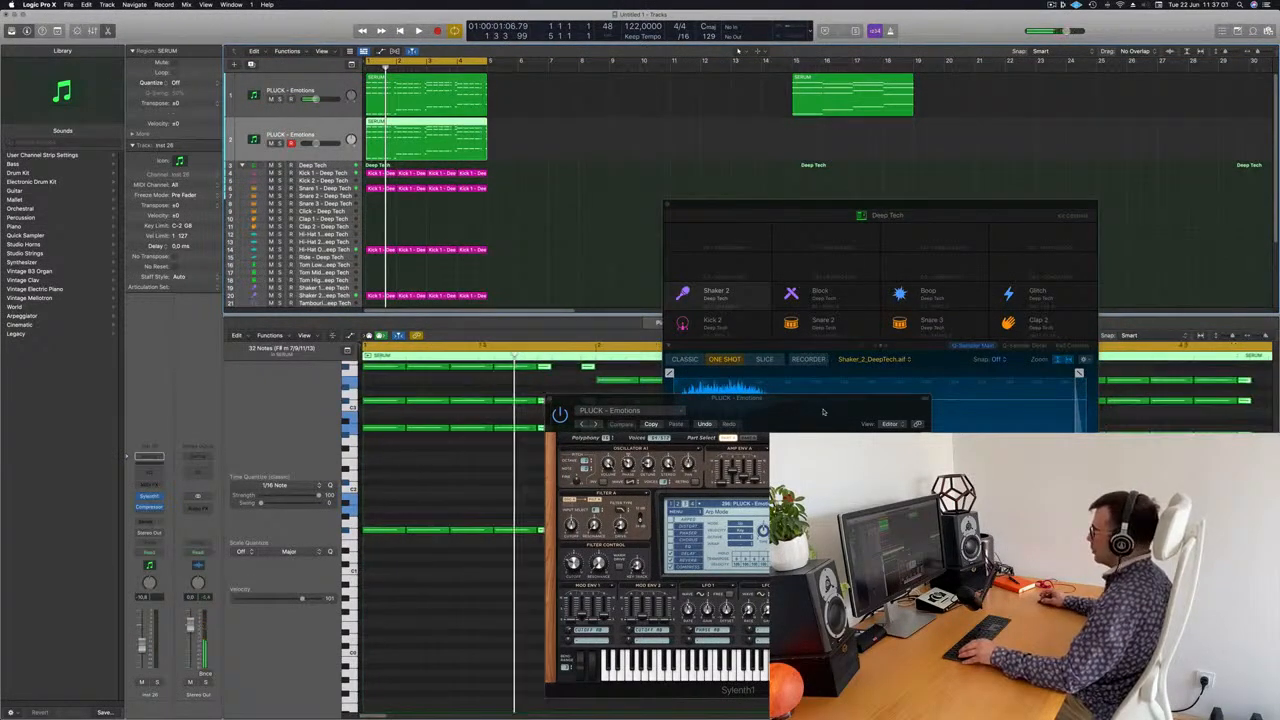
left_click_drag(823, 408, 821, 448)
left_click_drag(933, 208, 1092, 232)
scroll(424, 551, "left", 3)
left_click_drag(614, 439, 595, 677)
scroll(543, 511, "left", 2)
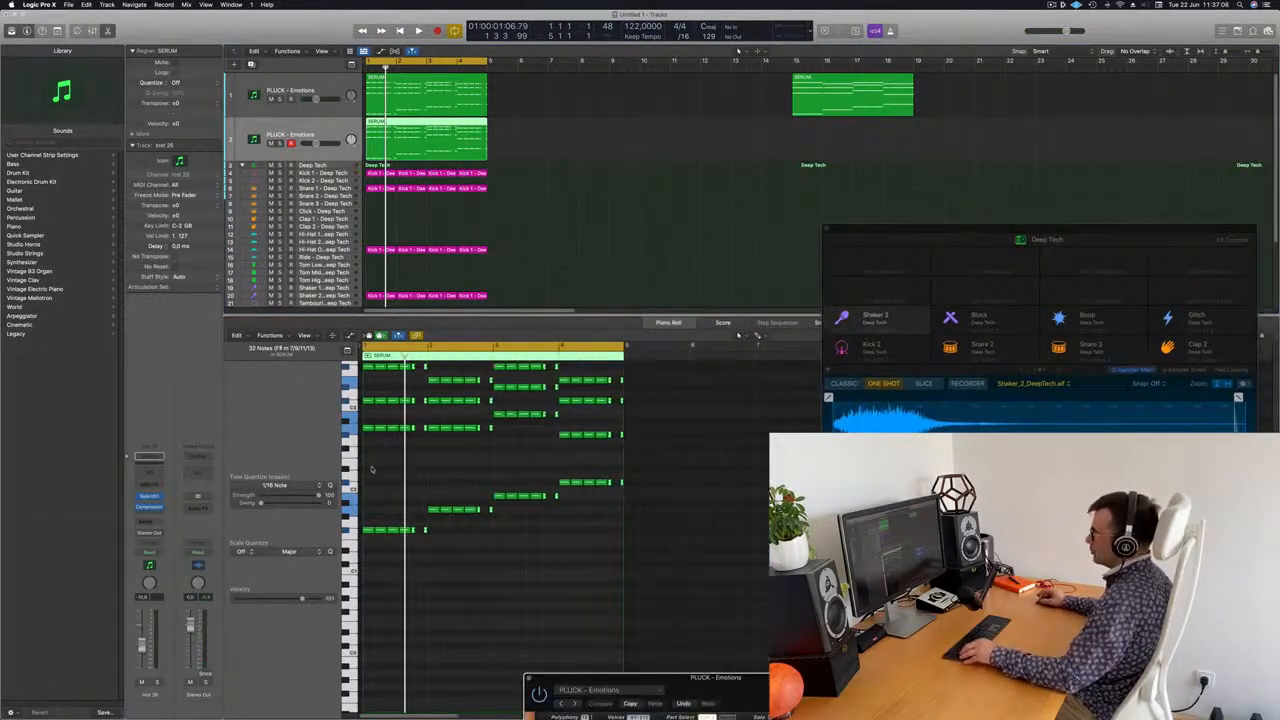
left_click_drag(648, 358, 364, 472)
key("Delete")
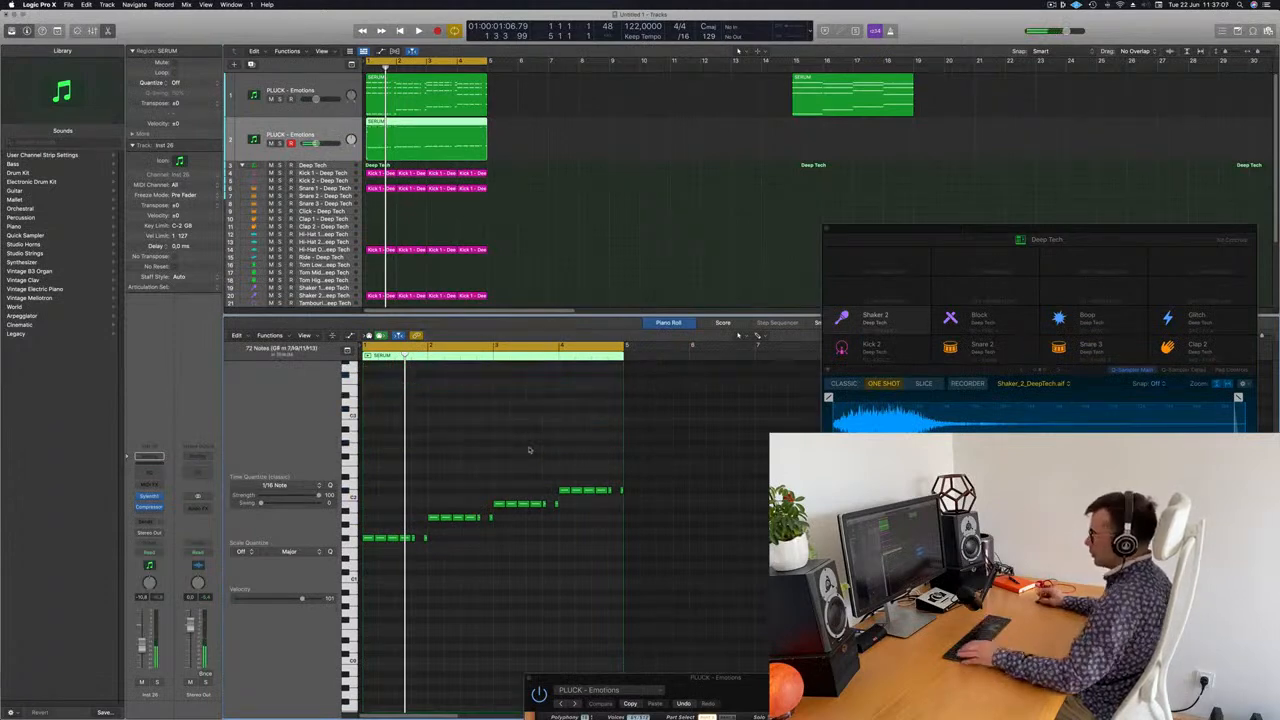
key("space")
key("space")
- Load the BASS - Acid Bass preset in Sylenth1 on the duplicated track and play the loop
left_click(346, 127)
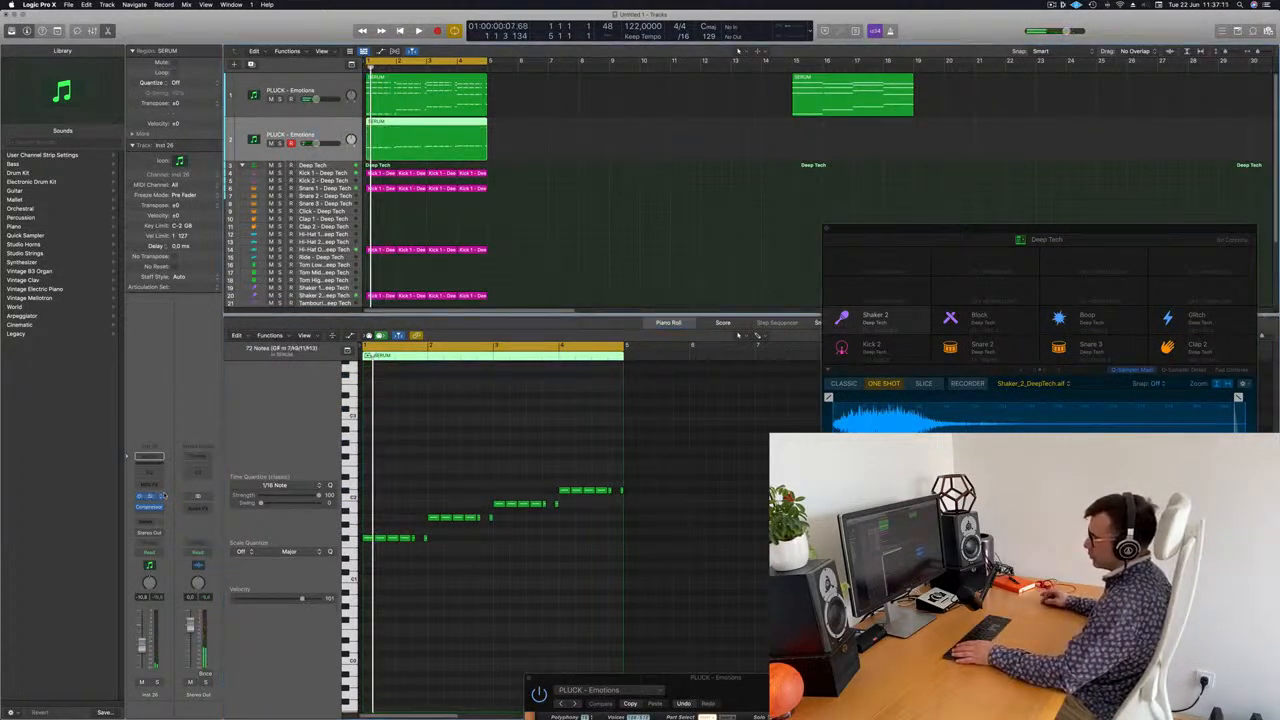
left_click(149, 497)
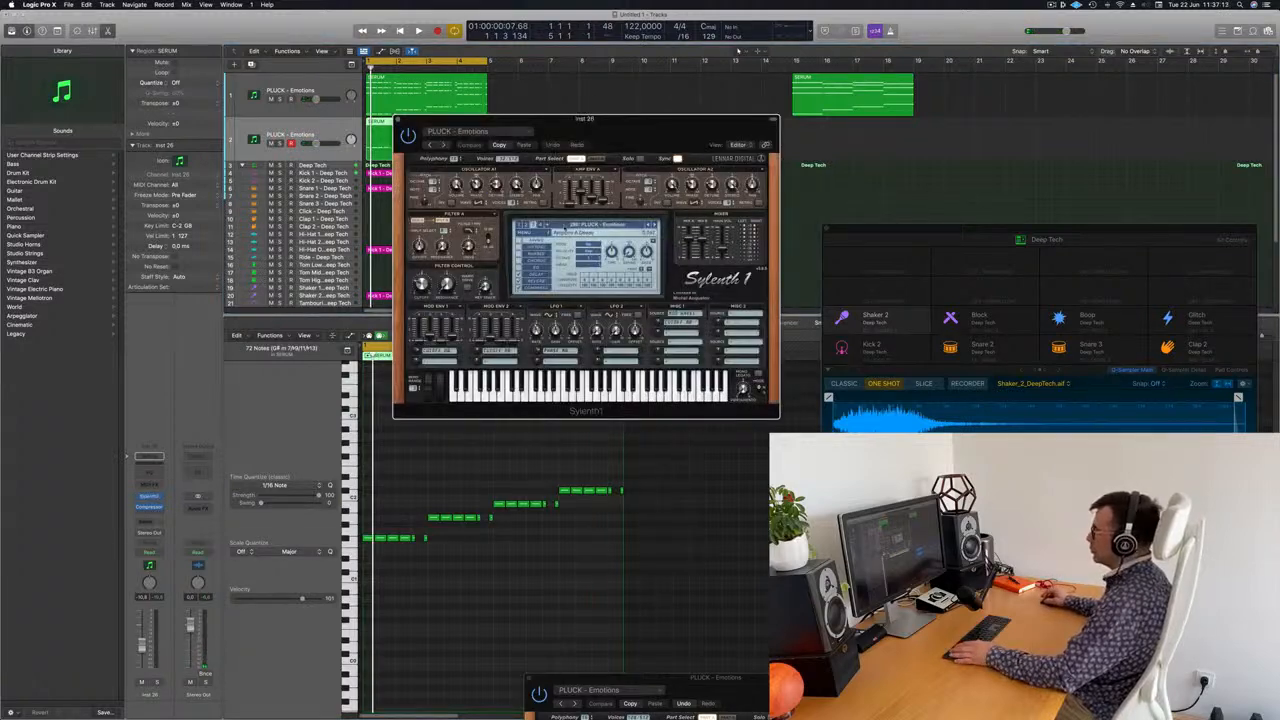
left_click(585, 226)
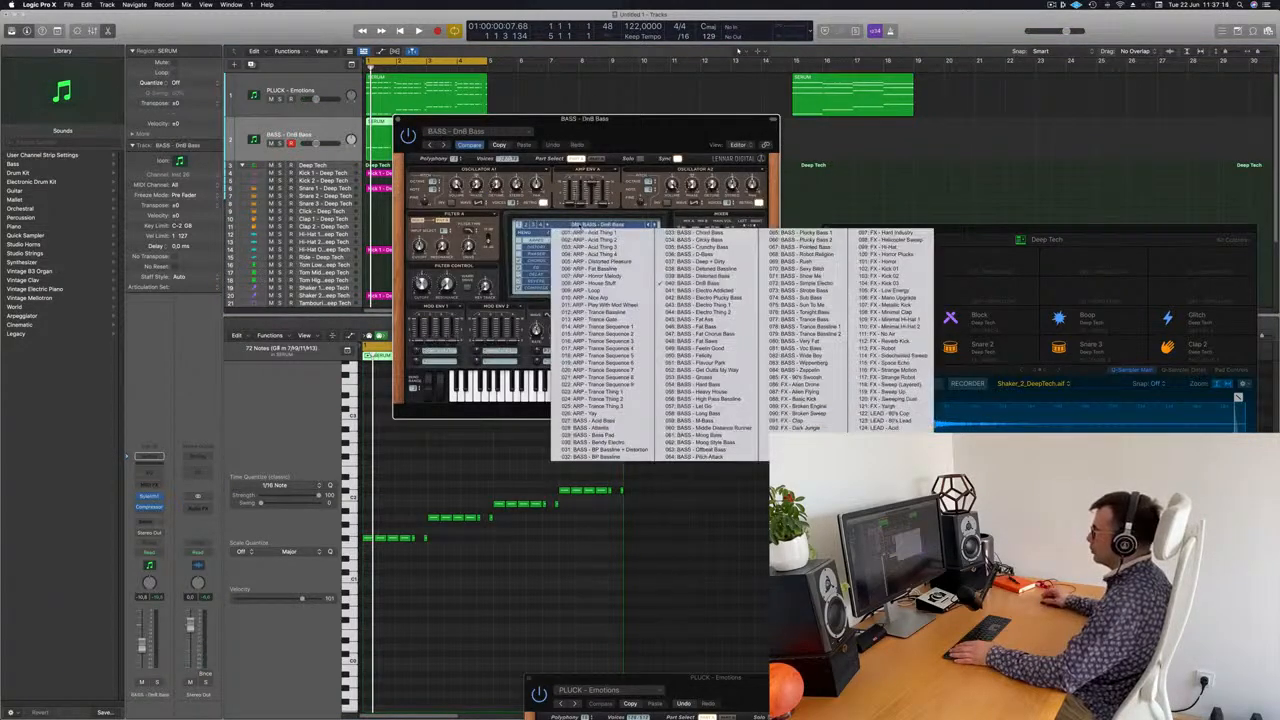
left_click(602, 420)
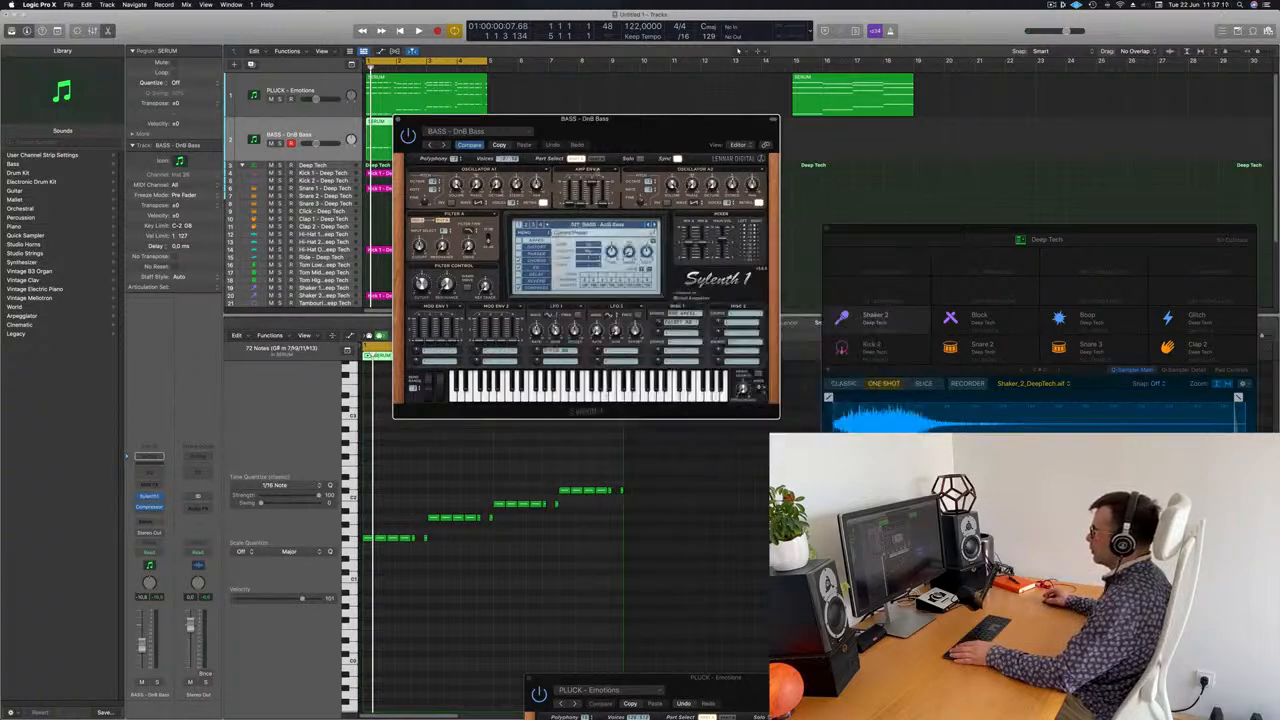
left_click_drag(715, 128, 819, 131)
key("space")
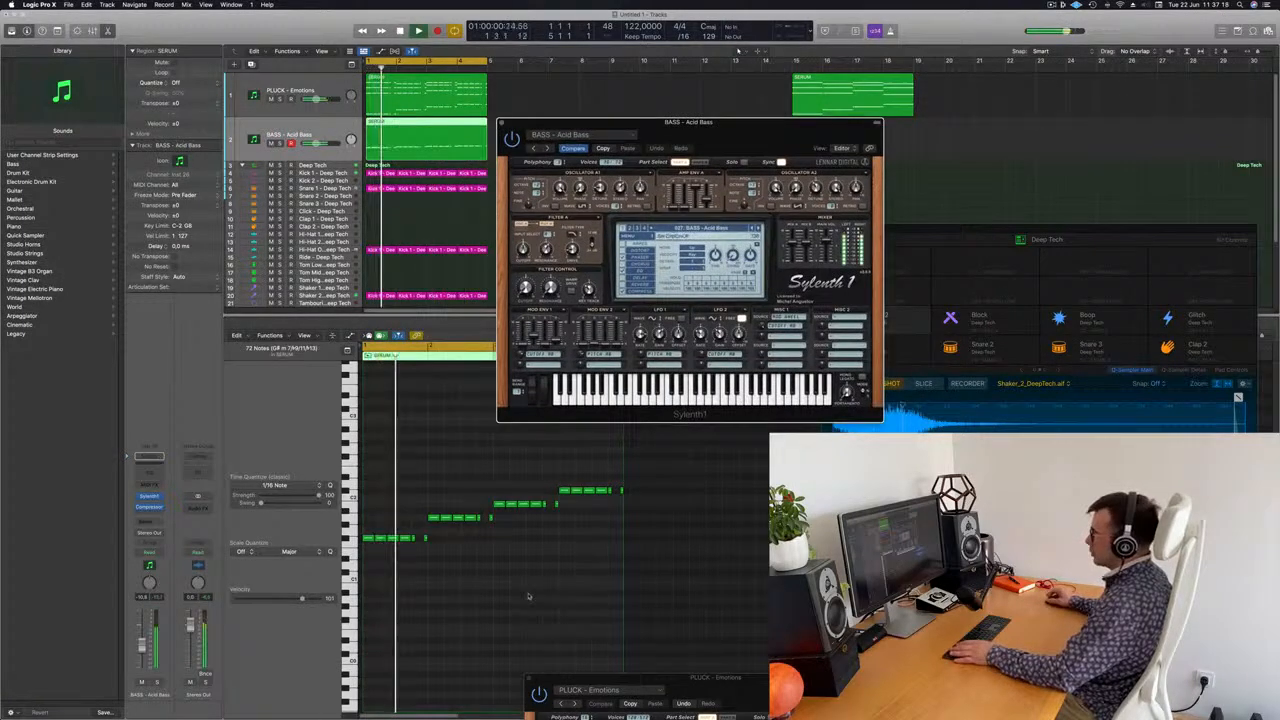
- Lengthen the short note near the end of the bass part's first bar to close the gap before the last note
key("super+Right")
key("super+Right")
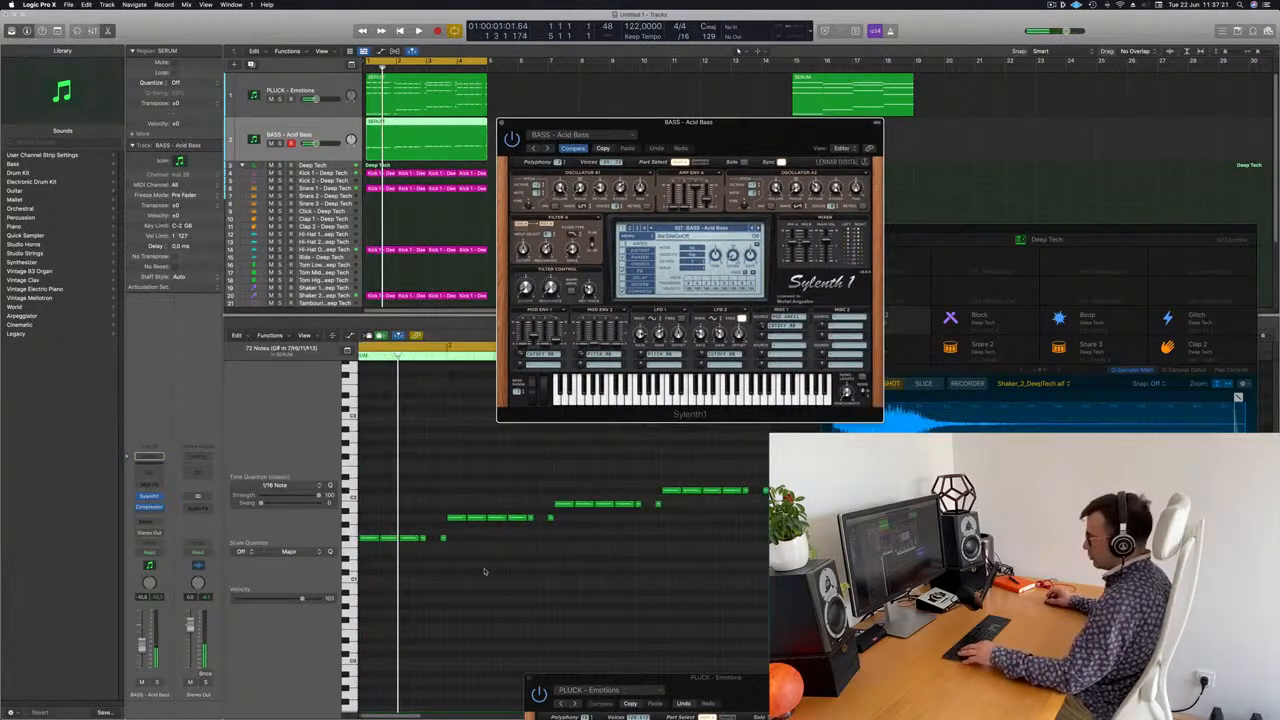
key("super+Right")
key("super+Left")
left_click_drag(446, 521, 456, 545)
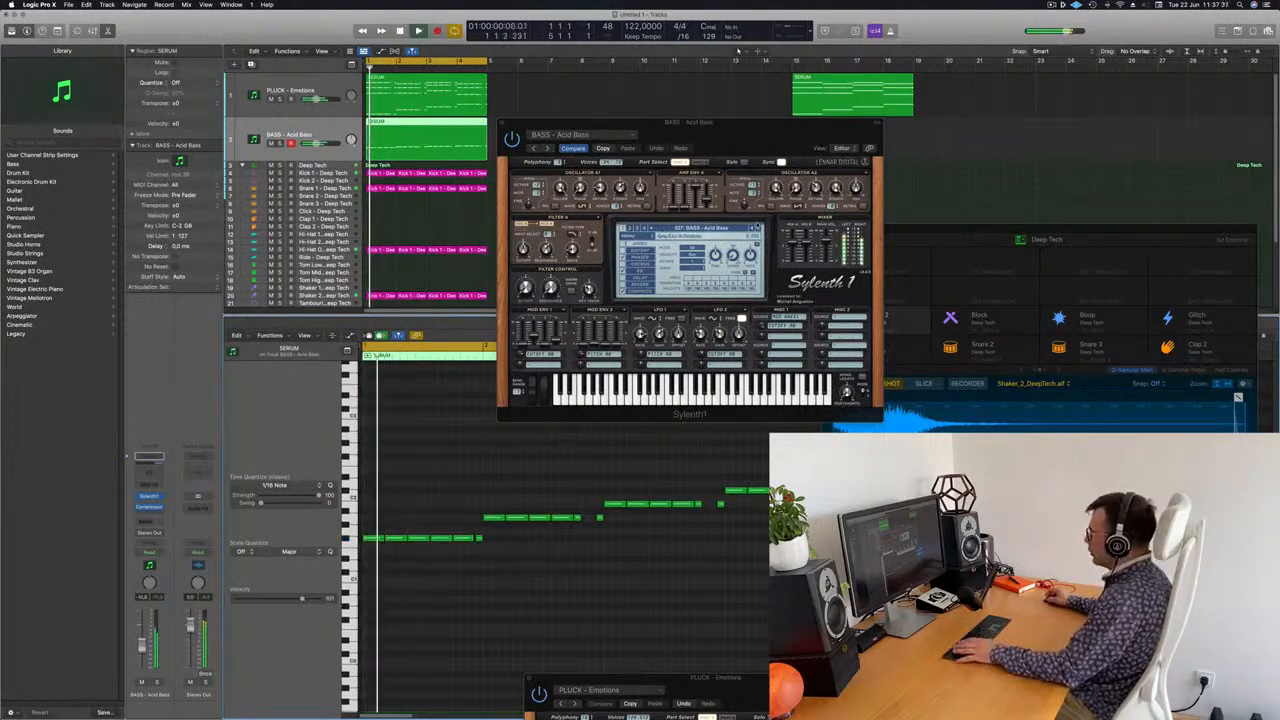
- Step the bass preset forward to BASS - Clicky Bass and lengthen the short notes in bars 2 to 4 to close their gaps
left_click(759, 228)
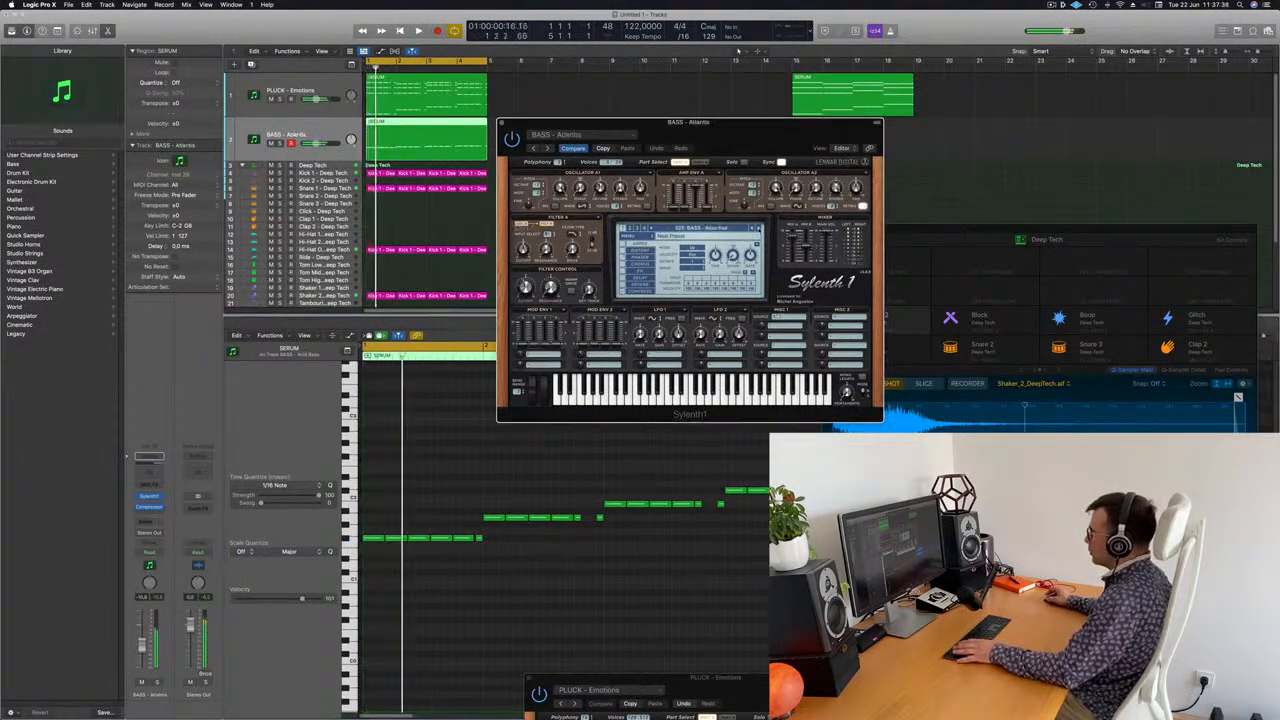
left_click(759, 228)
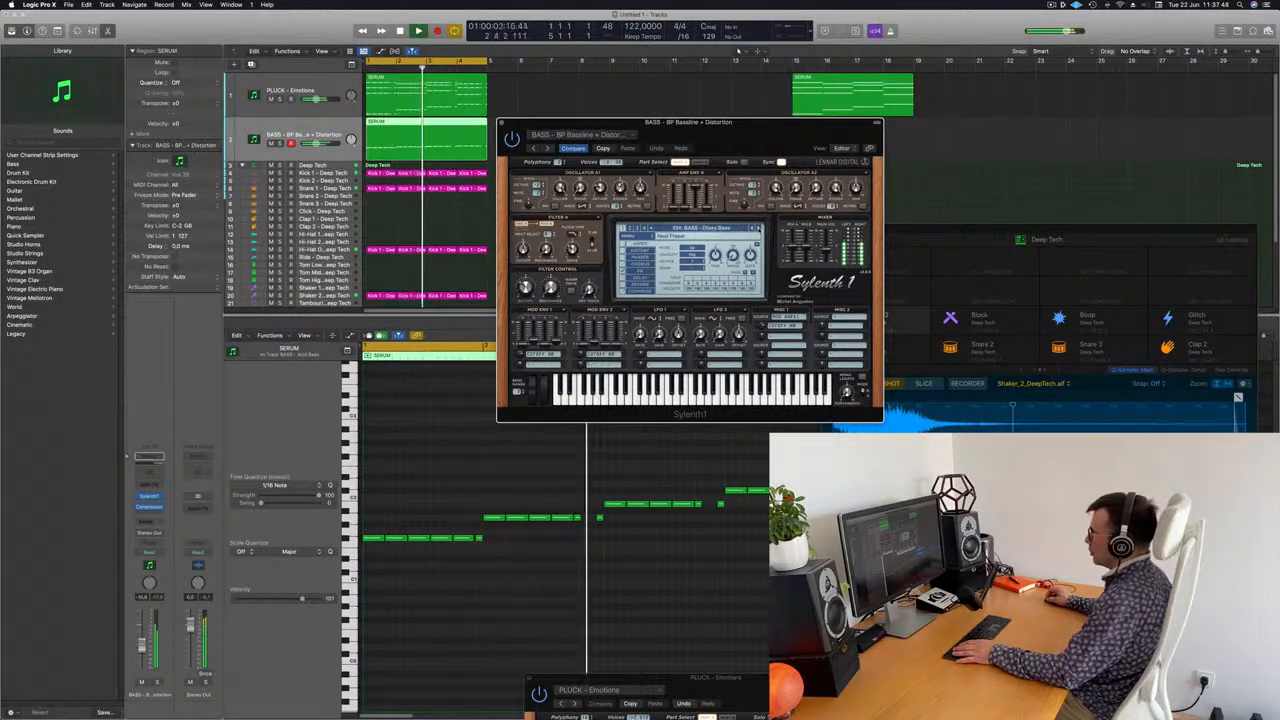
left_click(592, 522)
key("space")
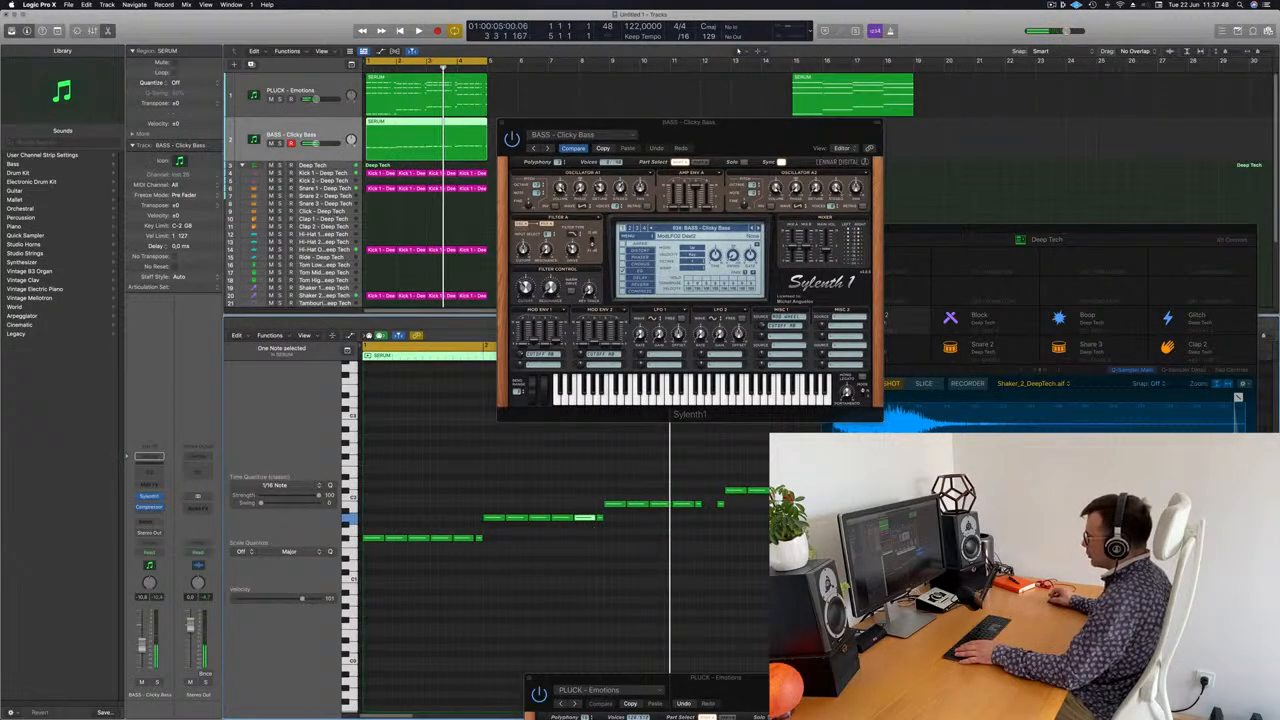
scroll(560, 520, "right", 2)
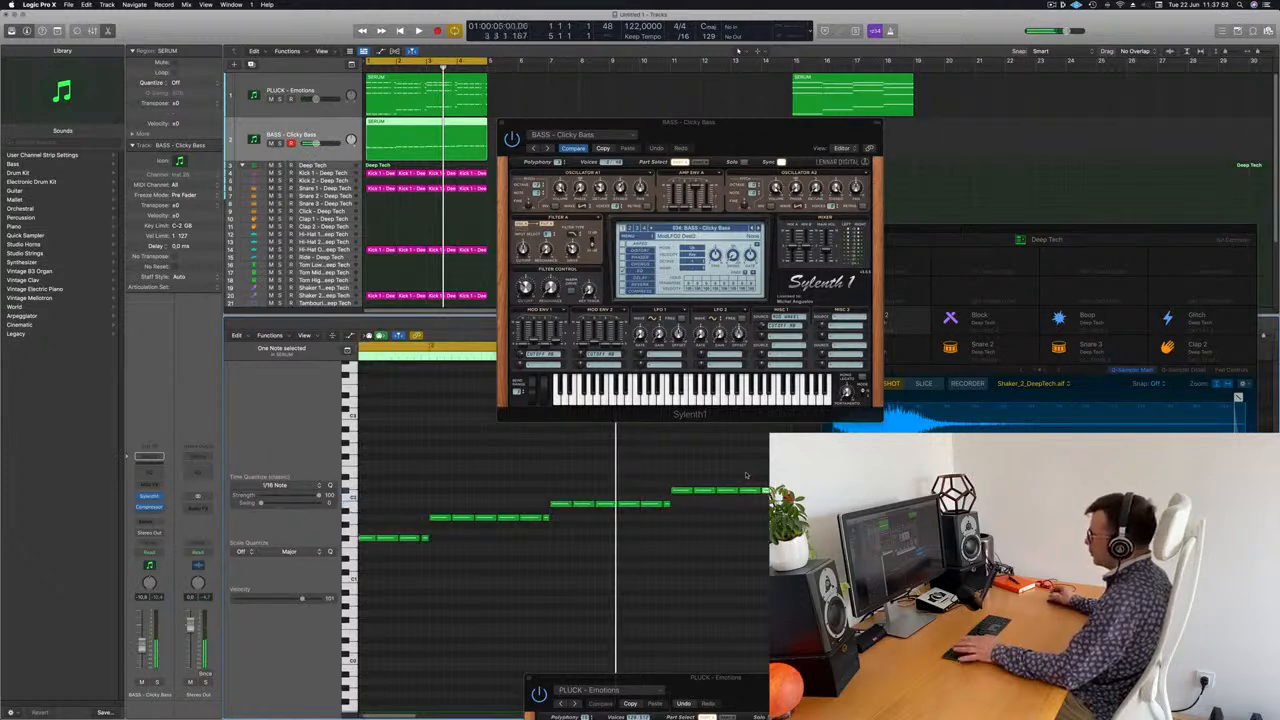
- Audition further Sylenth1 bass presets against the loop, including Crunchy Bass and Detuned Bassline, ending on BASS - DnB Bass
key("space")
mouse_move(741, 128)
left_mouse_down()
mouse_move(732, 135)
mouse_move(756, 125)
left_mouse_up()
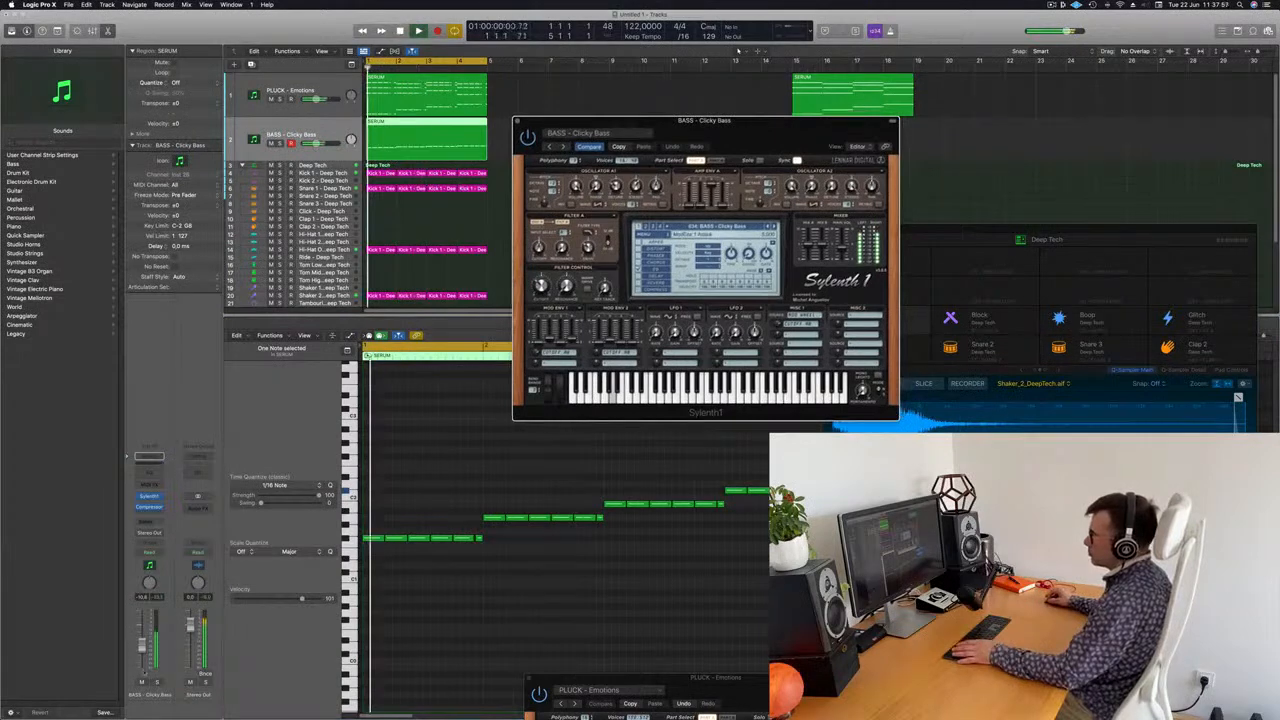
left_click(724, 211)
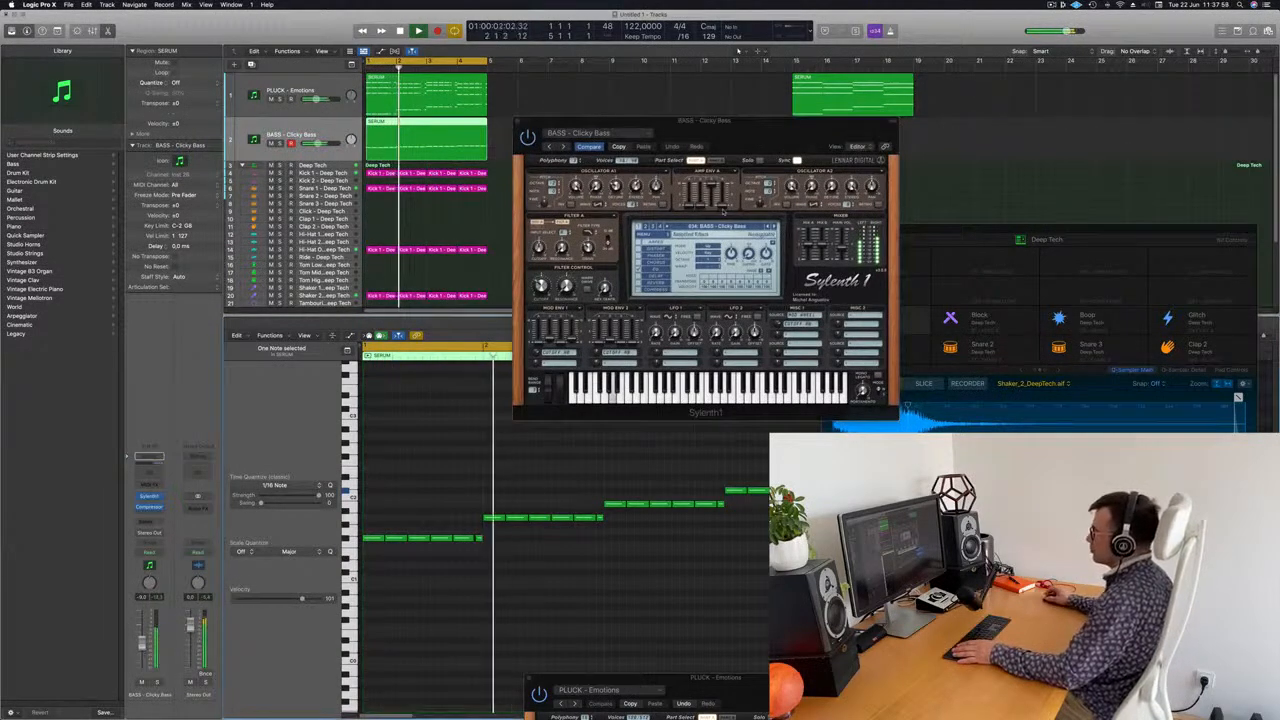
left_click(662, 142)
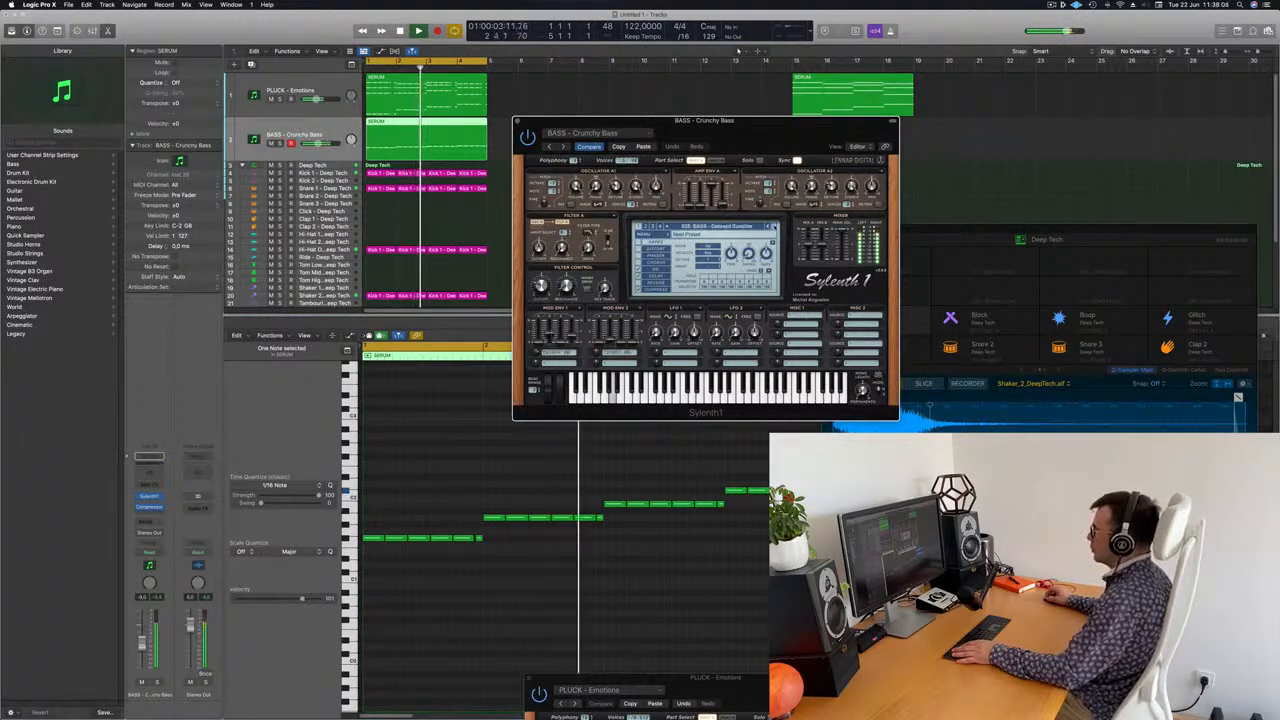
left_click(774, 227)
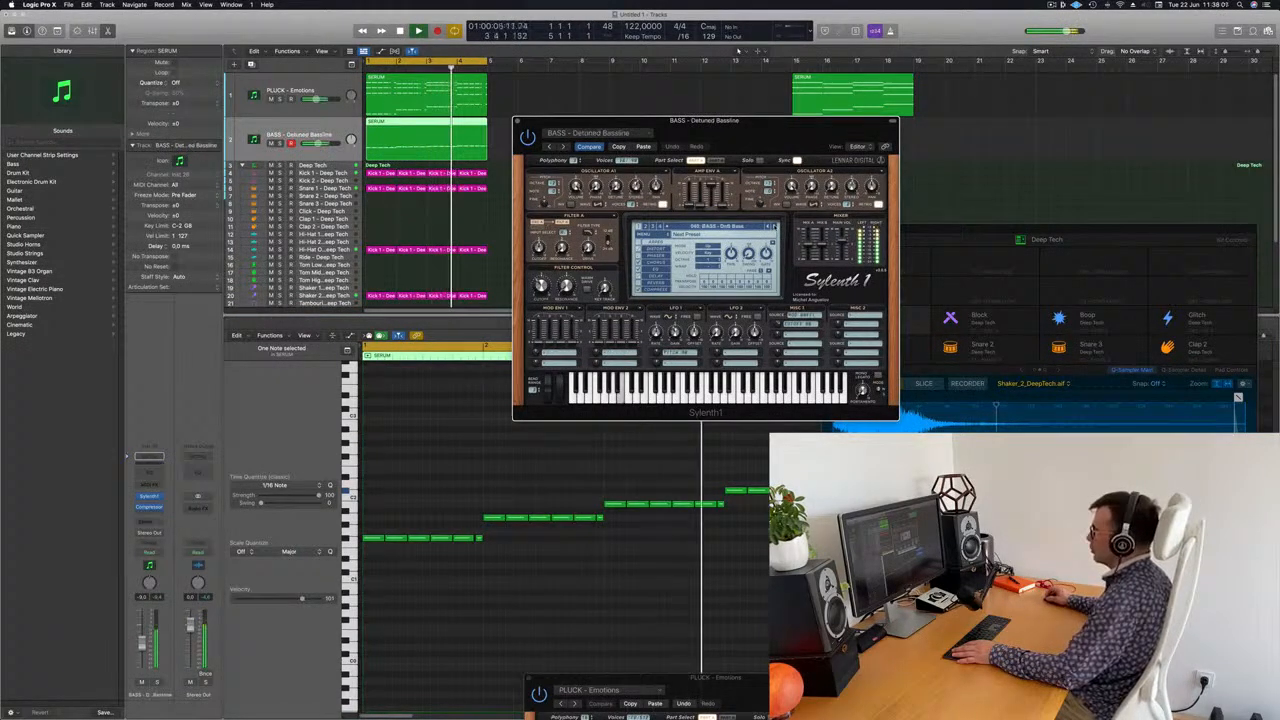
left_click_drag(794, 132, 740, 189)
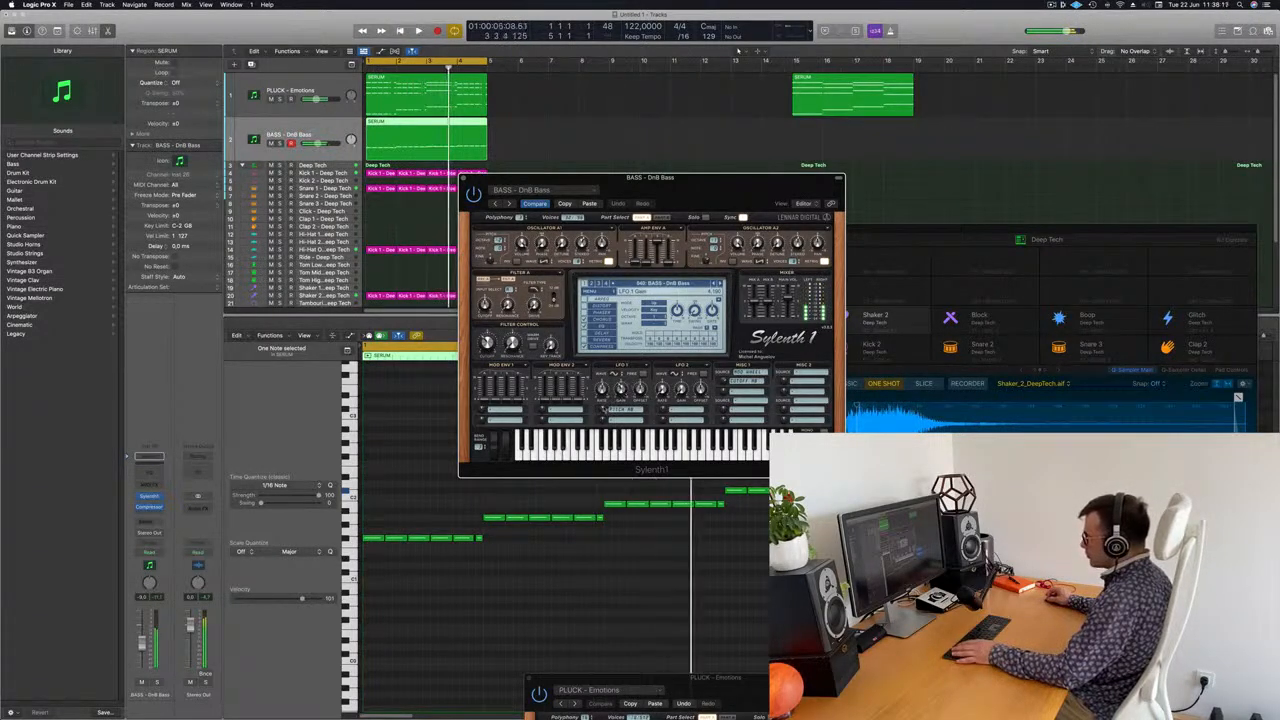
- Clear LFO 1's Pitch A and B modulation in the DnB Bass preset and reassign its first destination to Pitch A
left_click(625, 409)
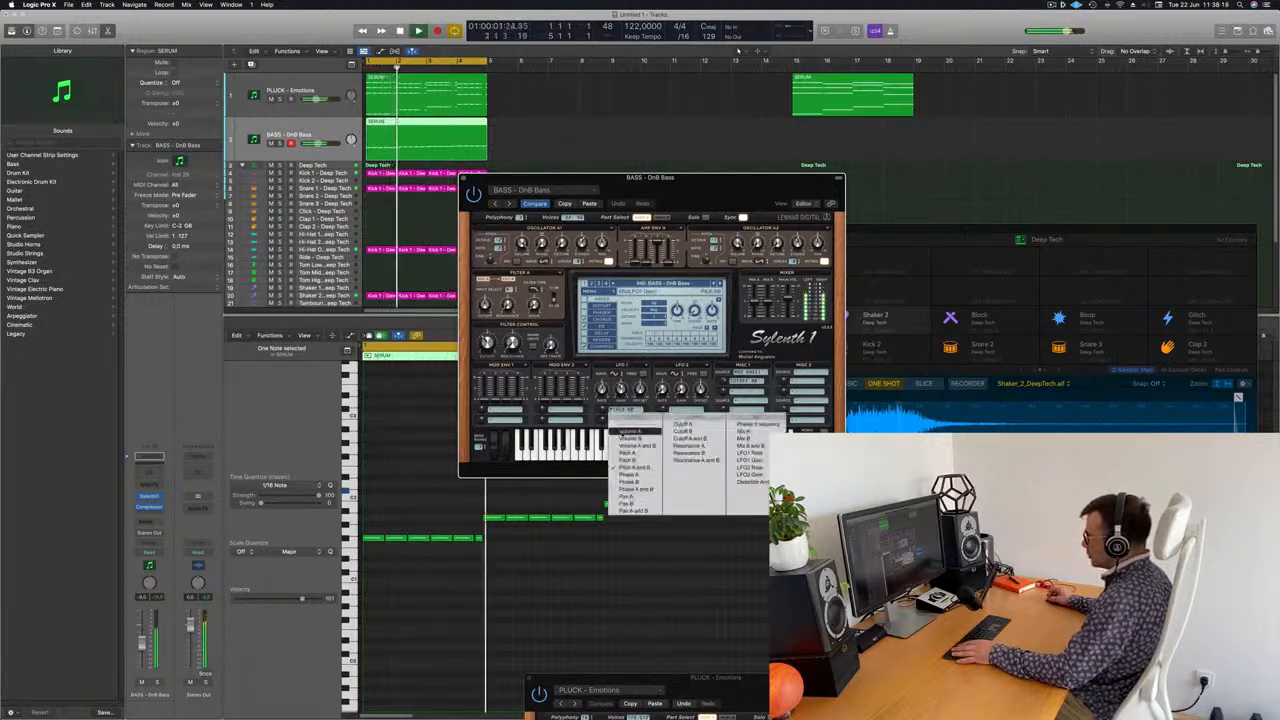
left_click(584, 428)
mouse_move(725, 189)
left_mouse_down()
mouse_move(752, 182)
mouse_move(731, 181)
left_mouse_up()
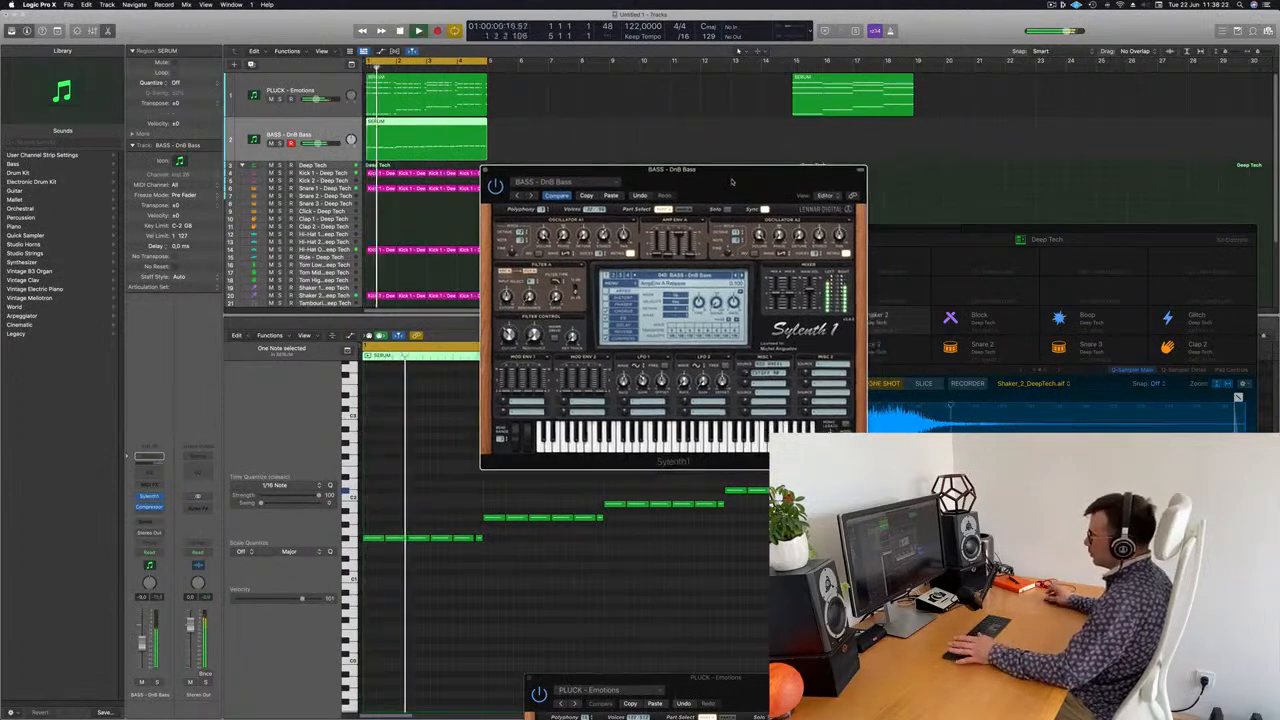
left_click(636, 406)
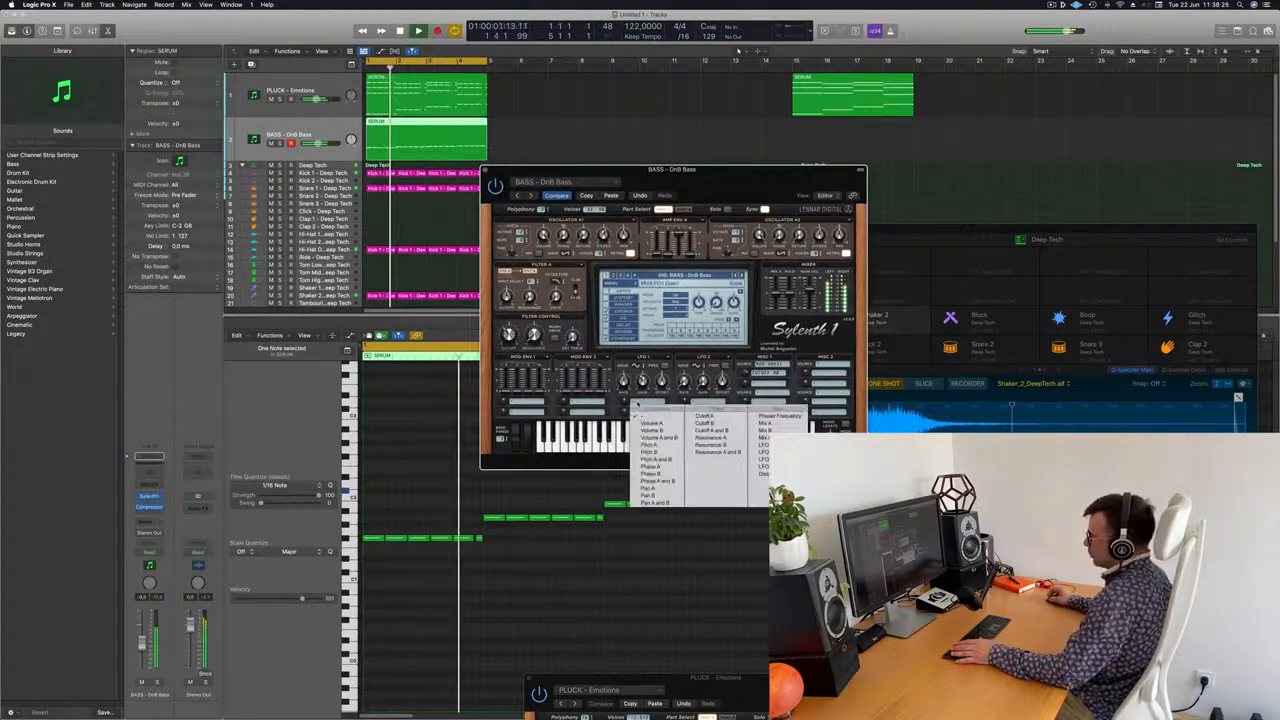
left_click(652, 446)
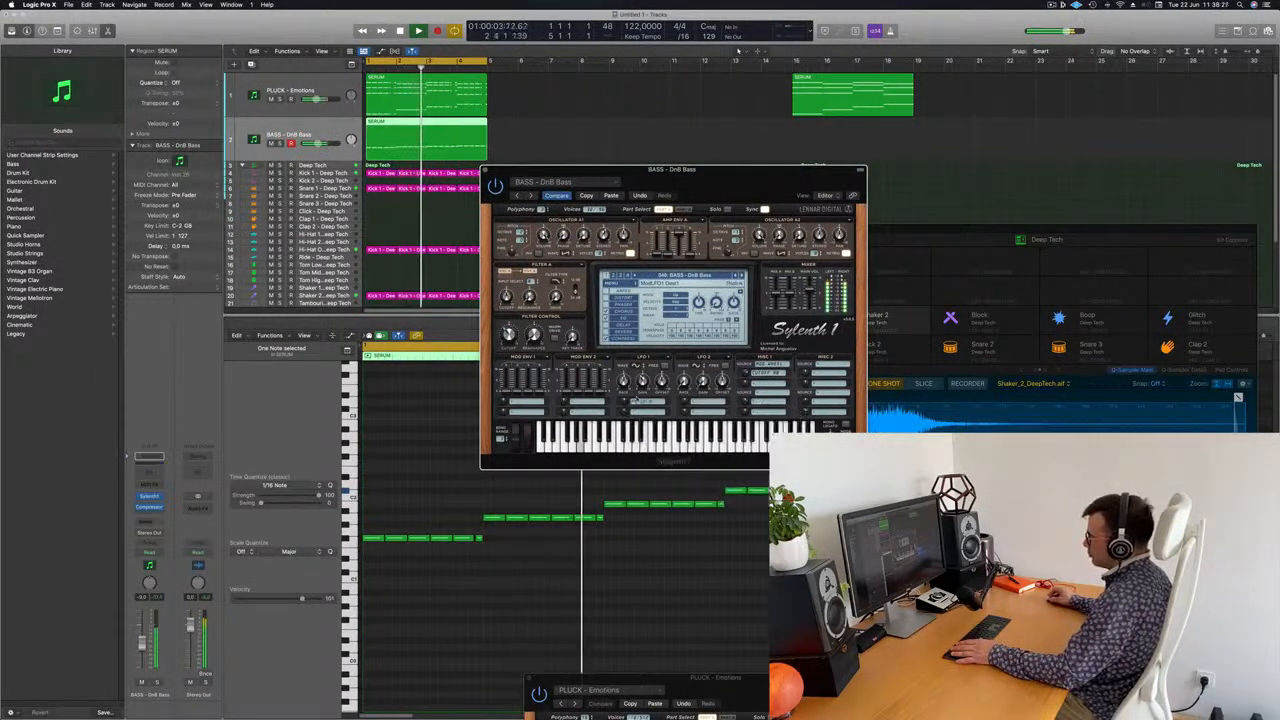
- Clear LFO 1's remaining modulation destination in the DnB Bass preset and solo the bass track to hear it
left_click(634, 401)
left_click(647, 414)
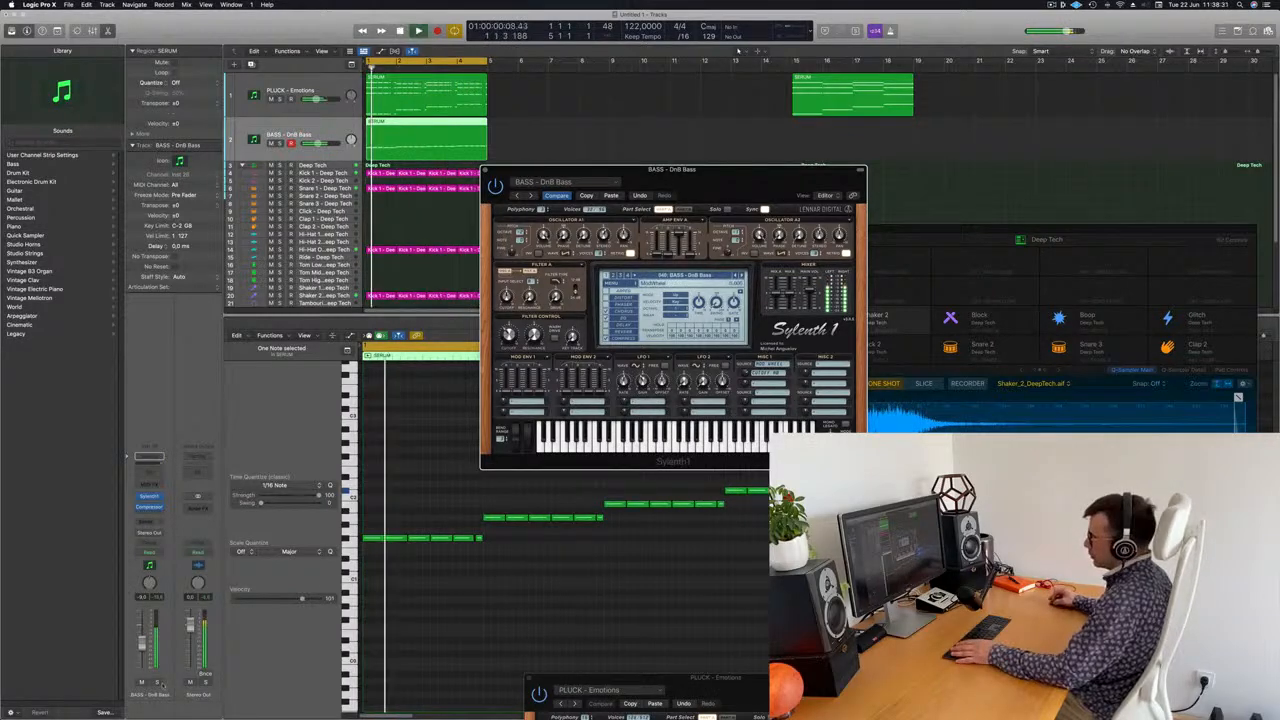
key("s")
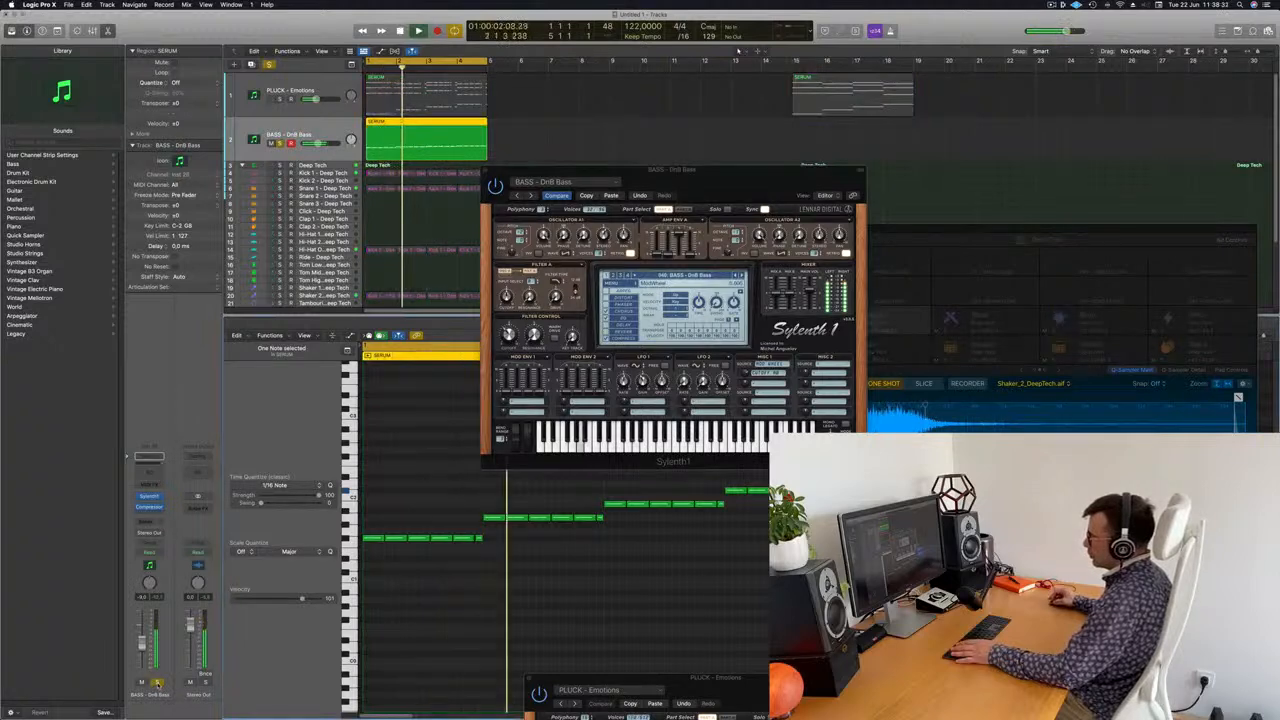
left_click(642, 381)
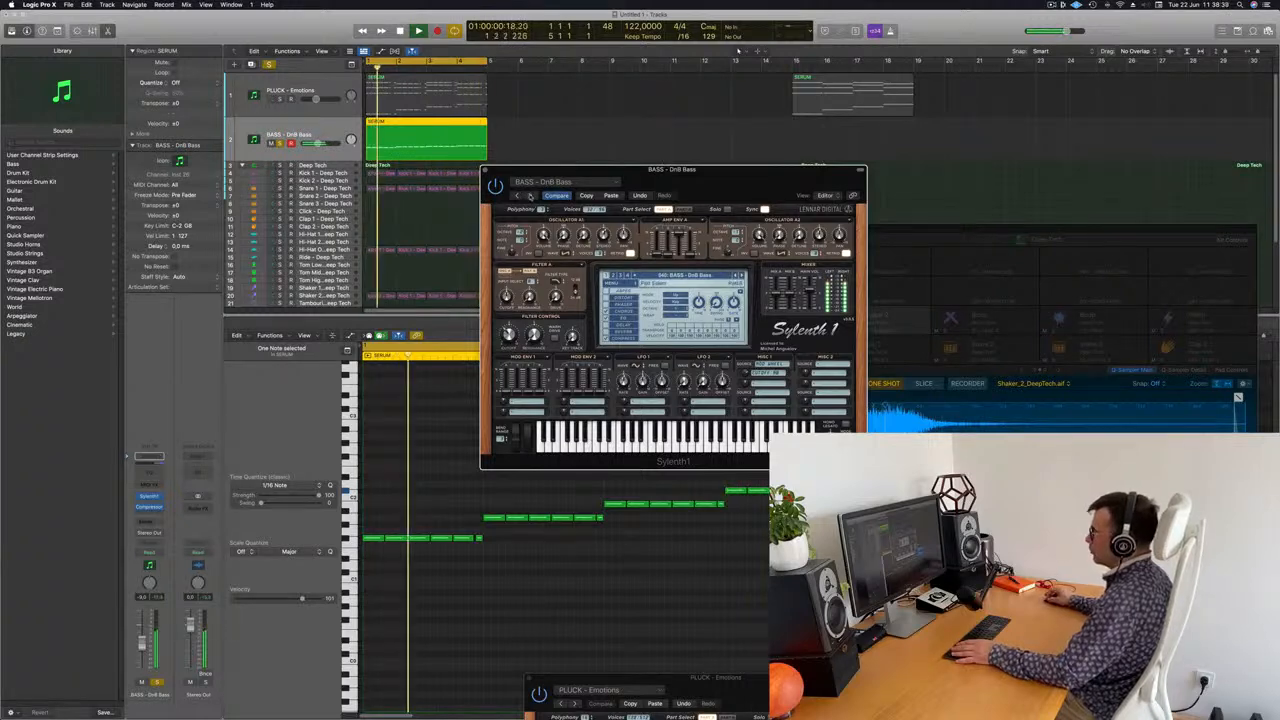
- Unsolo the bass and step its preset forward through Electro Addicted, Fat Ass and Feelin Good to BASS - Get Outta My Way
key("bracketright")
key("space")
key("space")
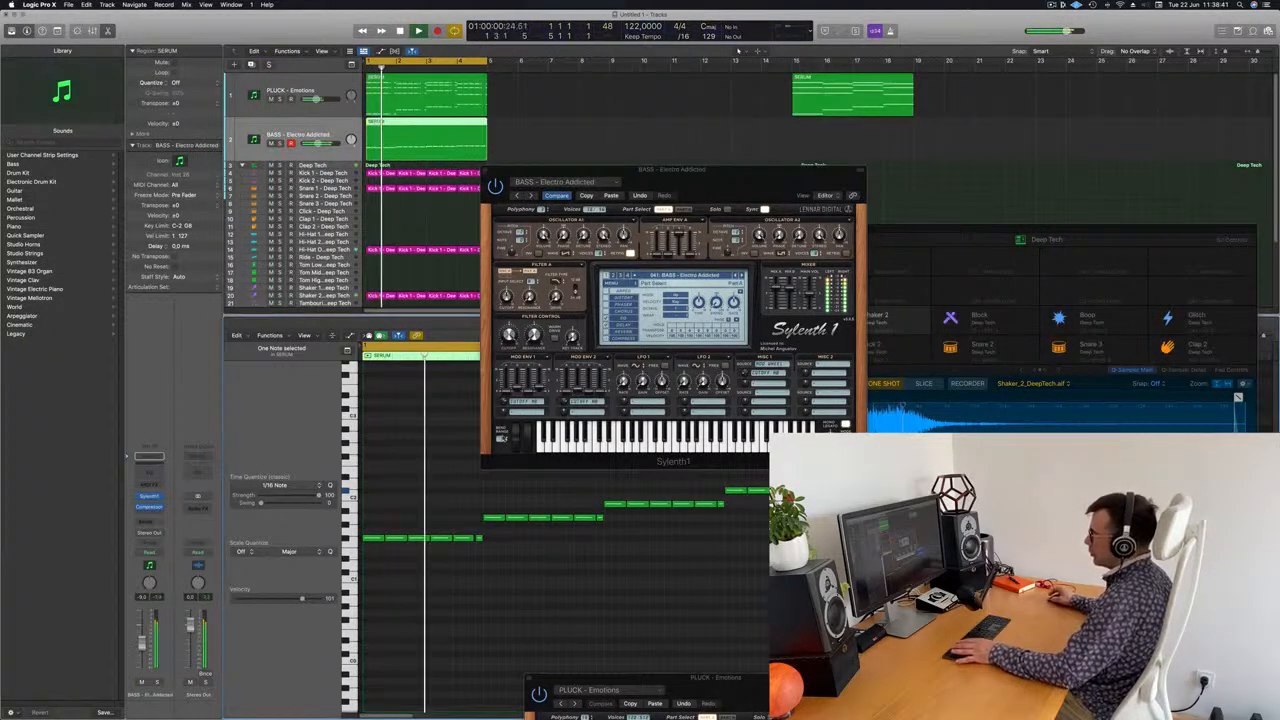
left_click(530, 196)
left_click(530, 196)
left_click(530, 196)
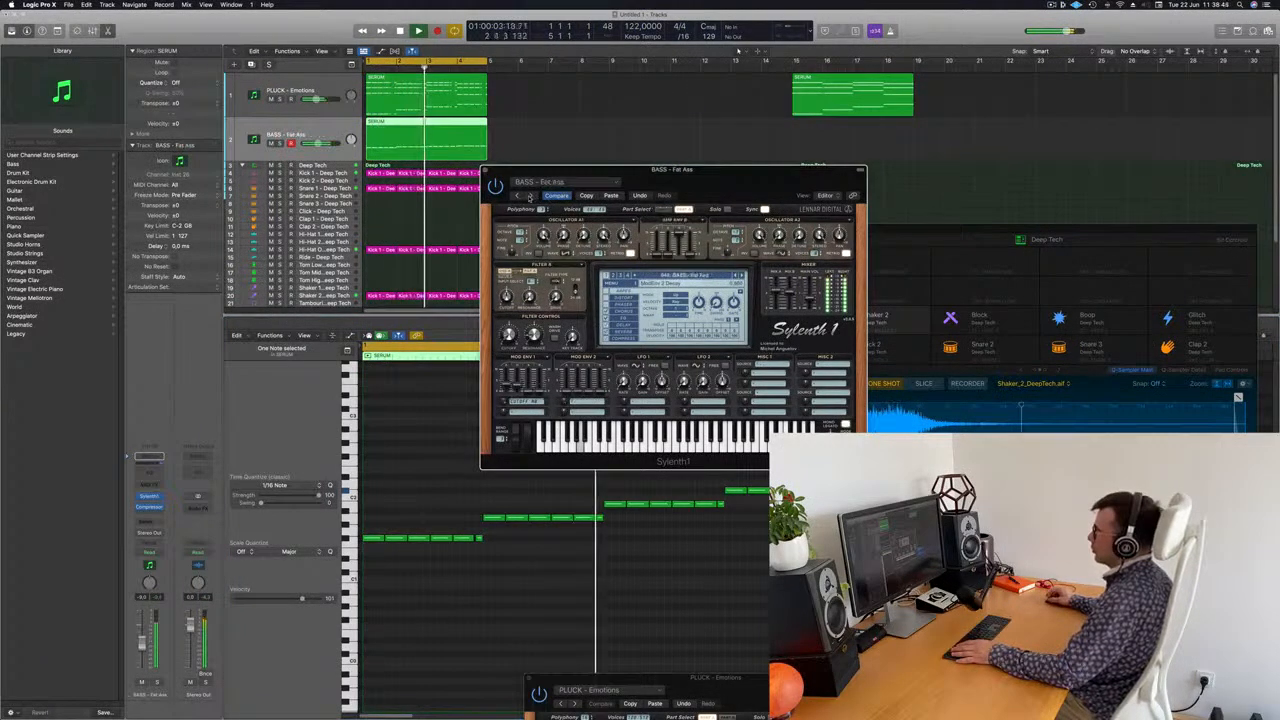
left_click_drag(720, 183, 745, 236)
left_click(557, 251)
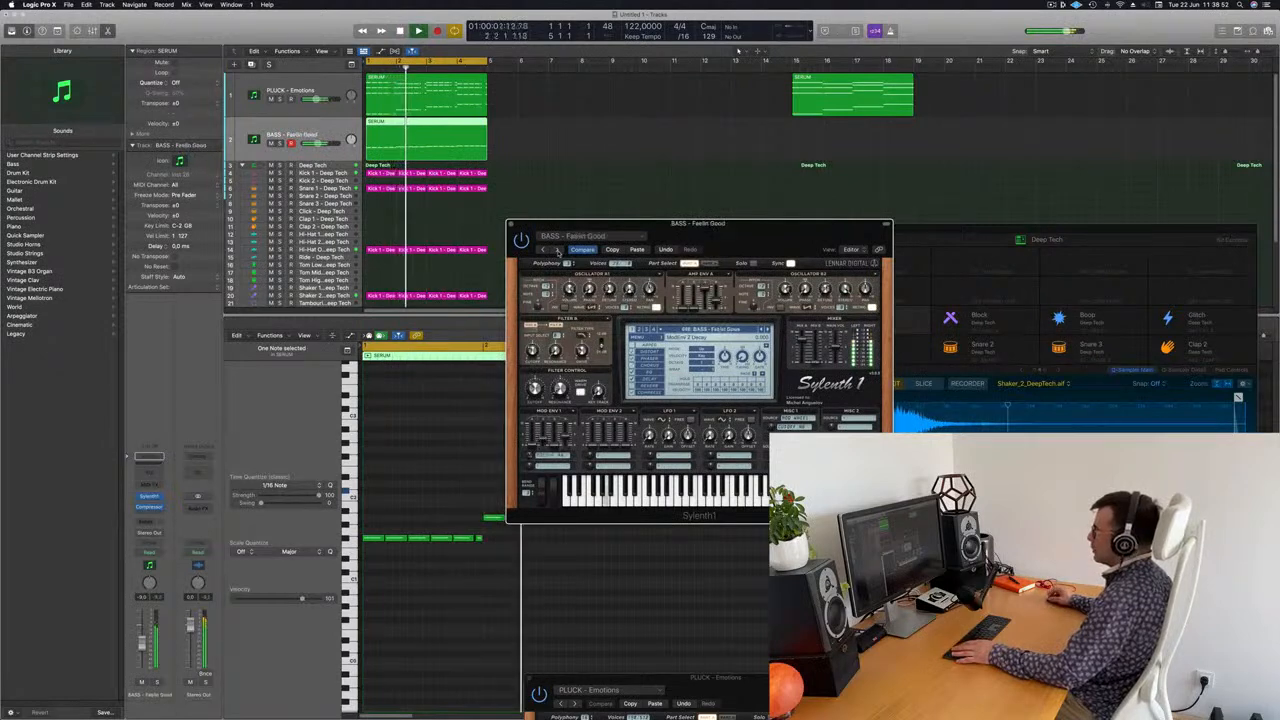
left_click(558, 251)
- Audition the Get Outta My Way bass soloed and within the full loop
left_click_drag(709, 243, 777, 222)
left_click(481, 259)
left_click(160, 683)
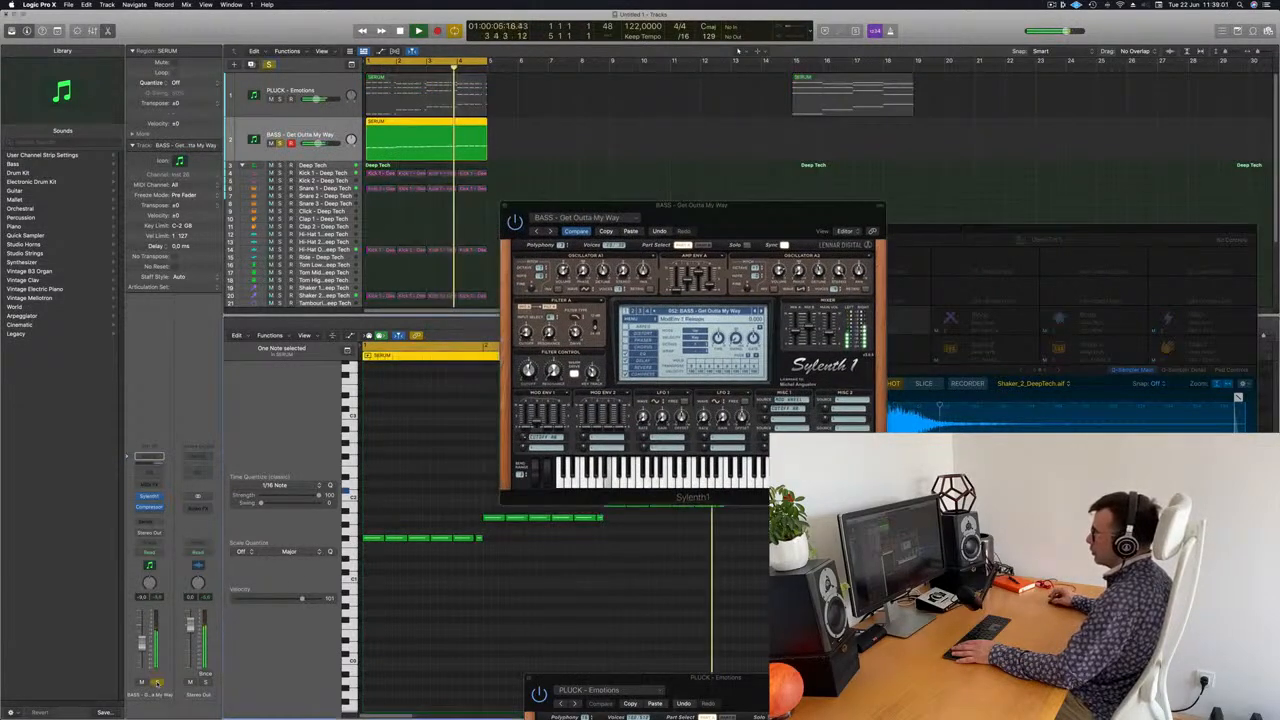
left_click(160, 683)
left_click_drag(769, 210, 856, 197)
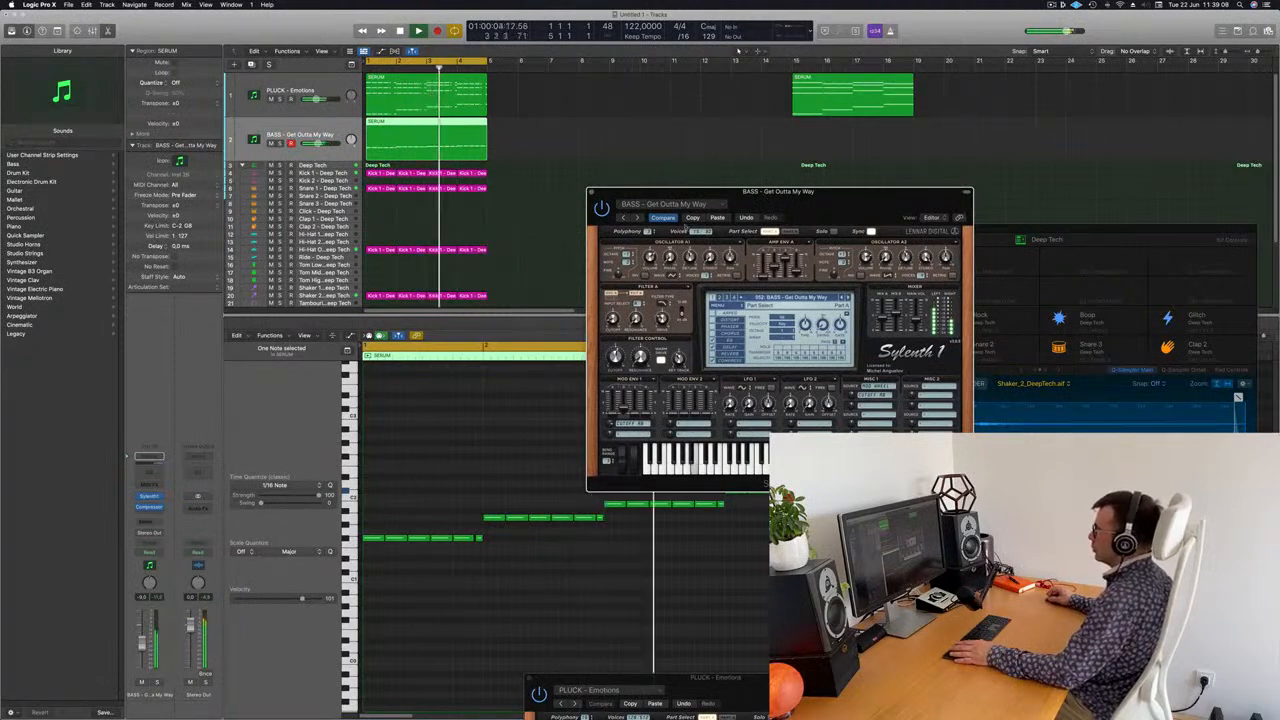
- Try the following bass presets up to M-Bass and Moog Bass, and return to BASS - Get Outta My Way
left_click(636, 218)
left_click(636, 218)
left_click(636, 218)
left_click(636, 218)
left_click(636, 218)
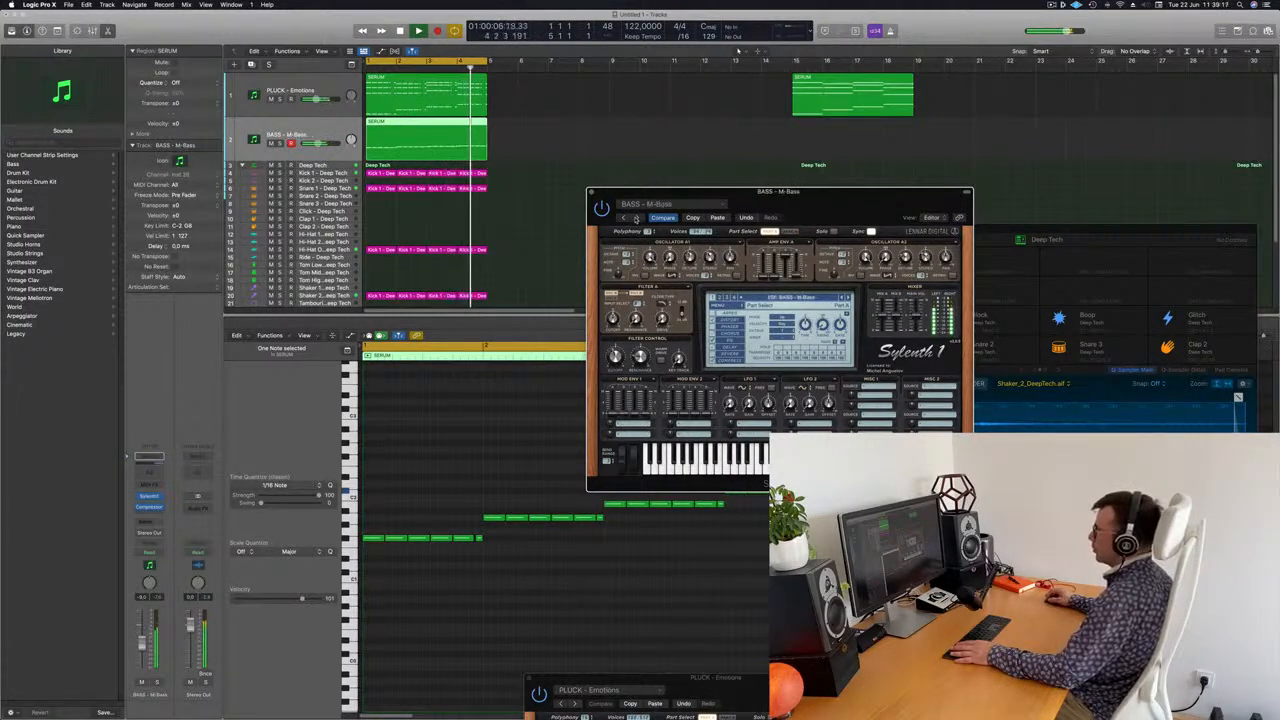
left_click(636, 218)
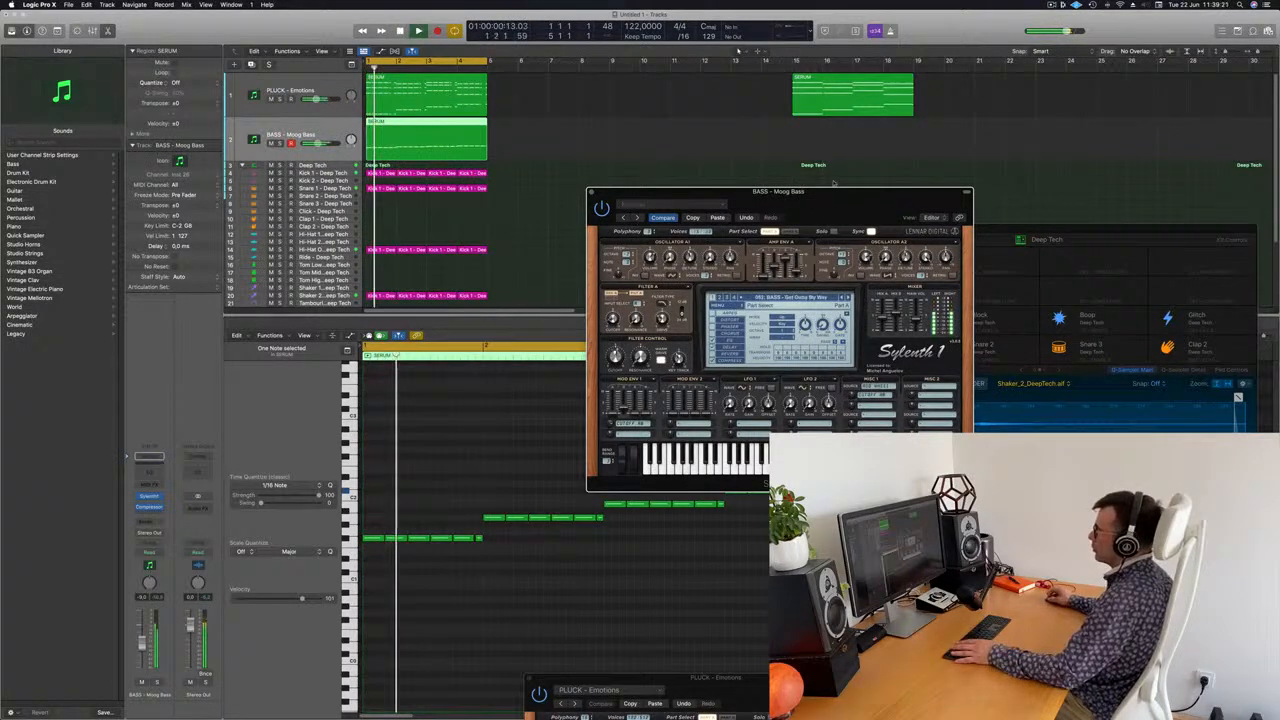
- Compare the bass soloed and in the mix, lower its volume to -6.4 dB and close its synth window
left_click_drag(862, 192, 873, 108)
key("space")
key("space")
left_click(157, 682)
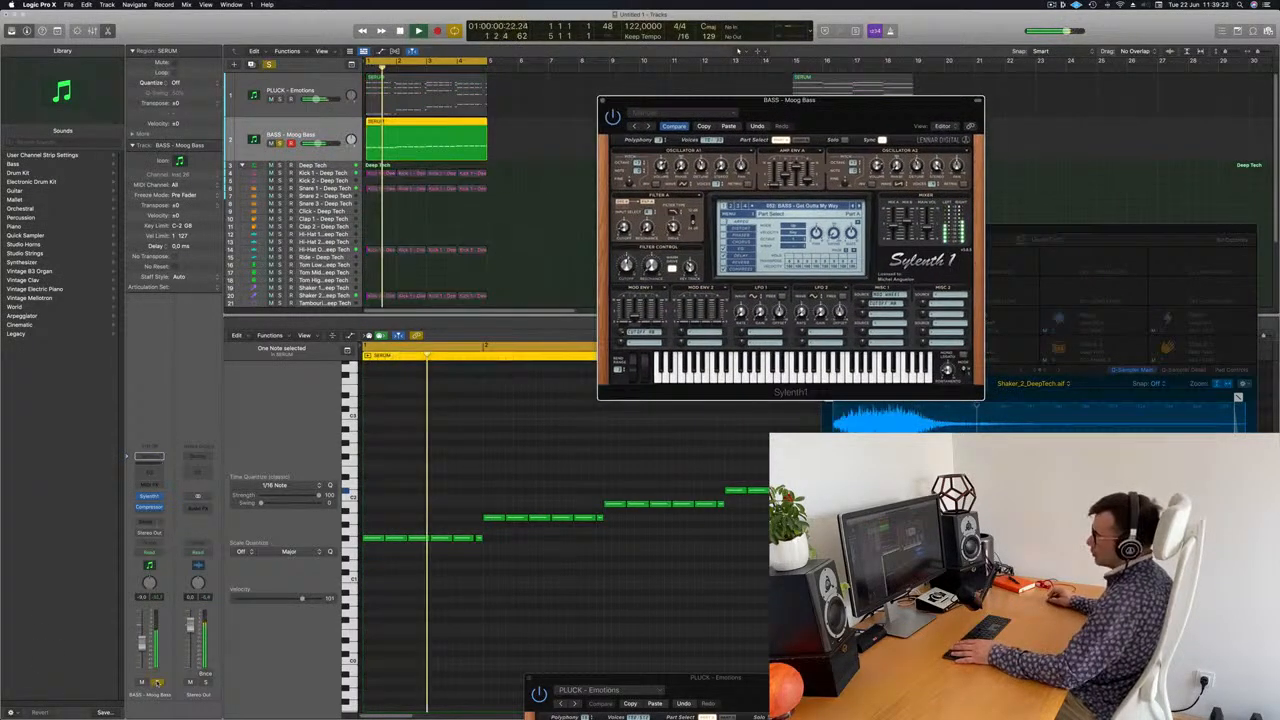
left_click(157, 682)
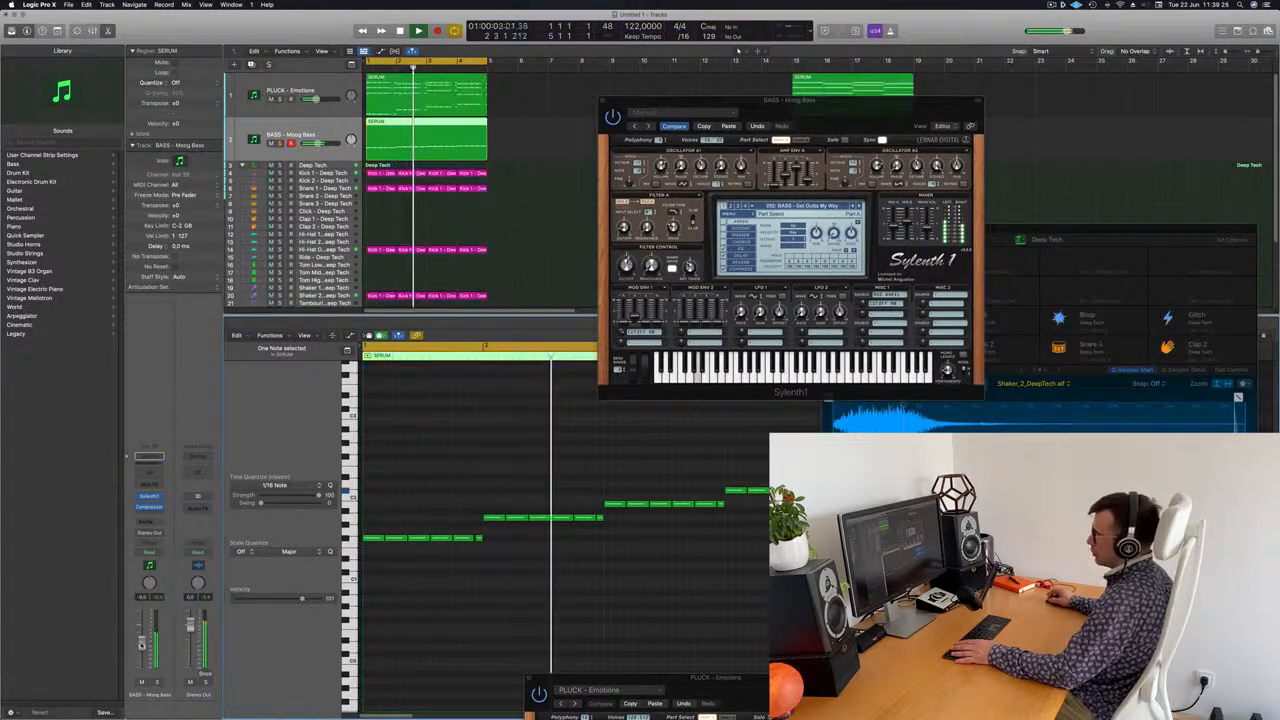
left_click_drag(811, 109, 921, 136)
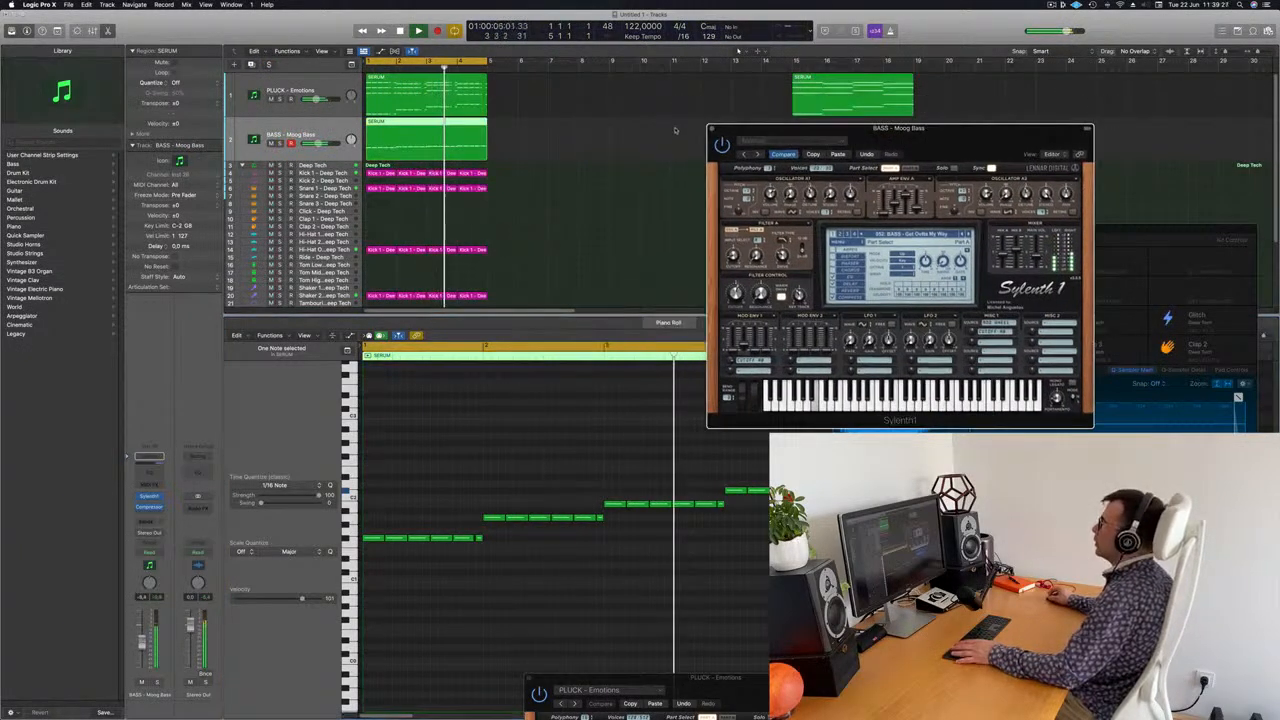
left_click(712, 127)
scroll(632, 183, "down", 2)
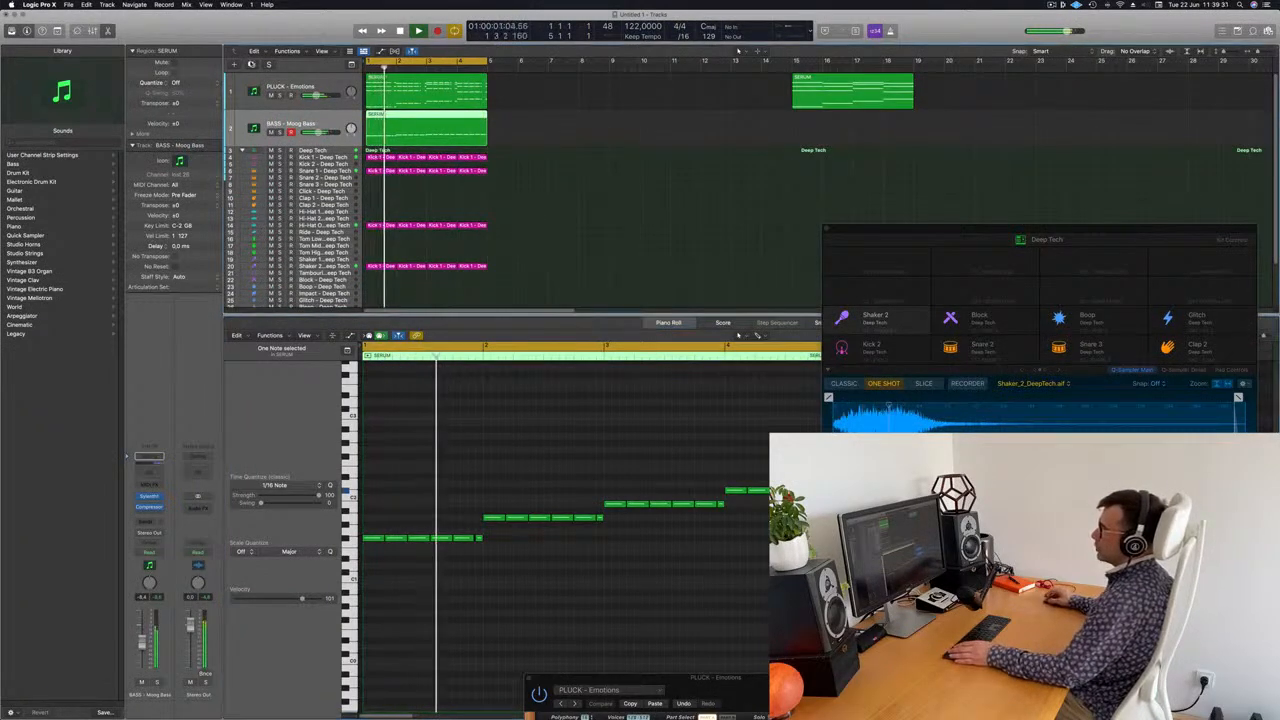
- Create a new track with the bass track's duplicated settings and open its Sylenth1
key("alt+super+s")
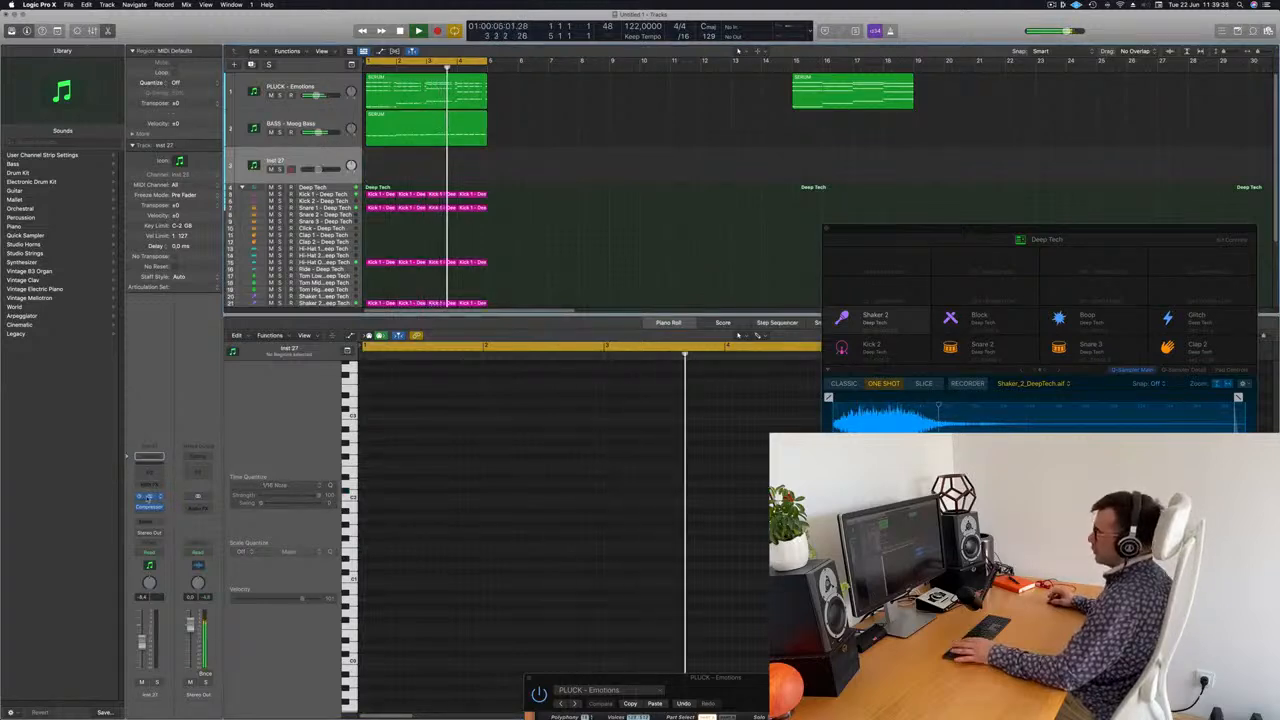
left_click(149, 497)
left_click_drag(676, 122, 635, 177)
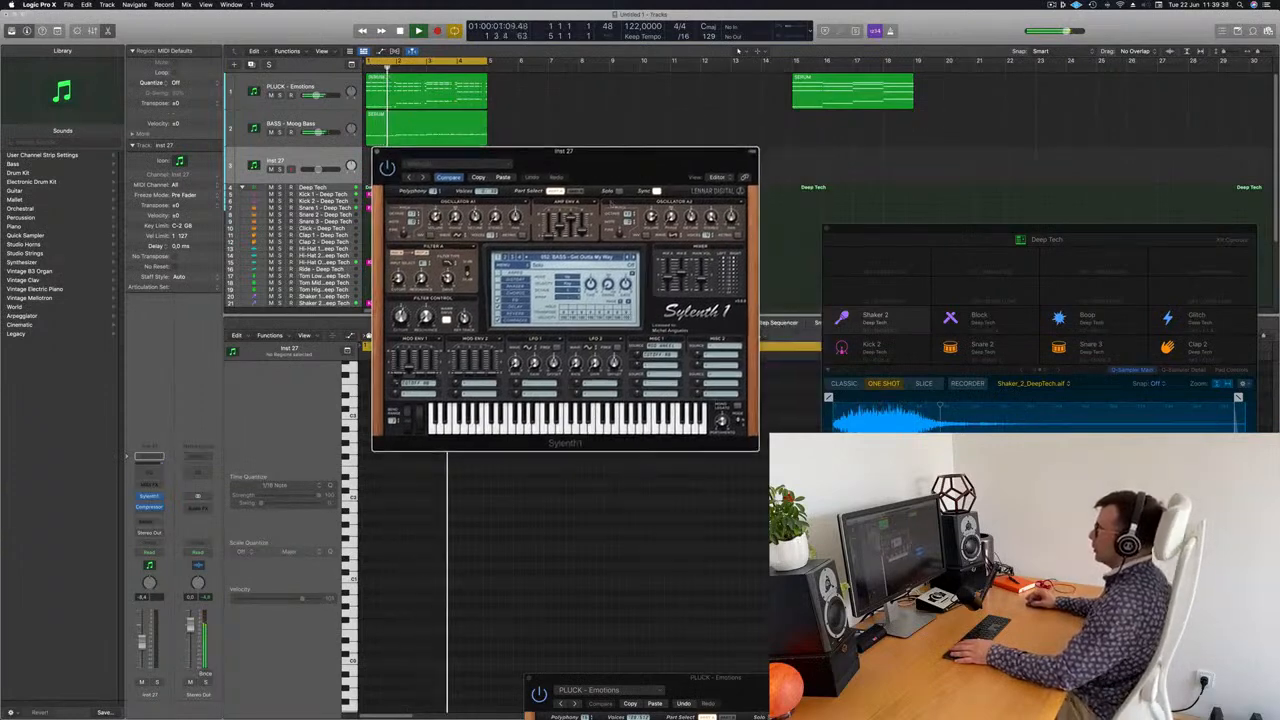
- Try LEAD - Im Not Alone on the new track's Sylenth1, and load the PAD - Anjuna Pad preset
left_click(602, 258)
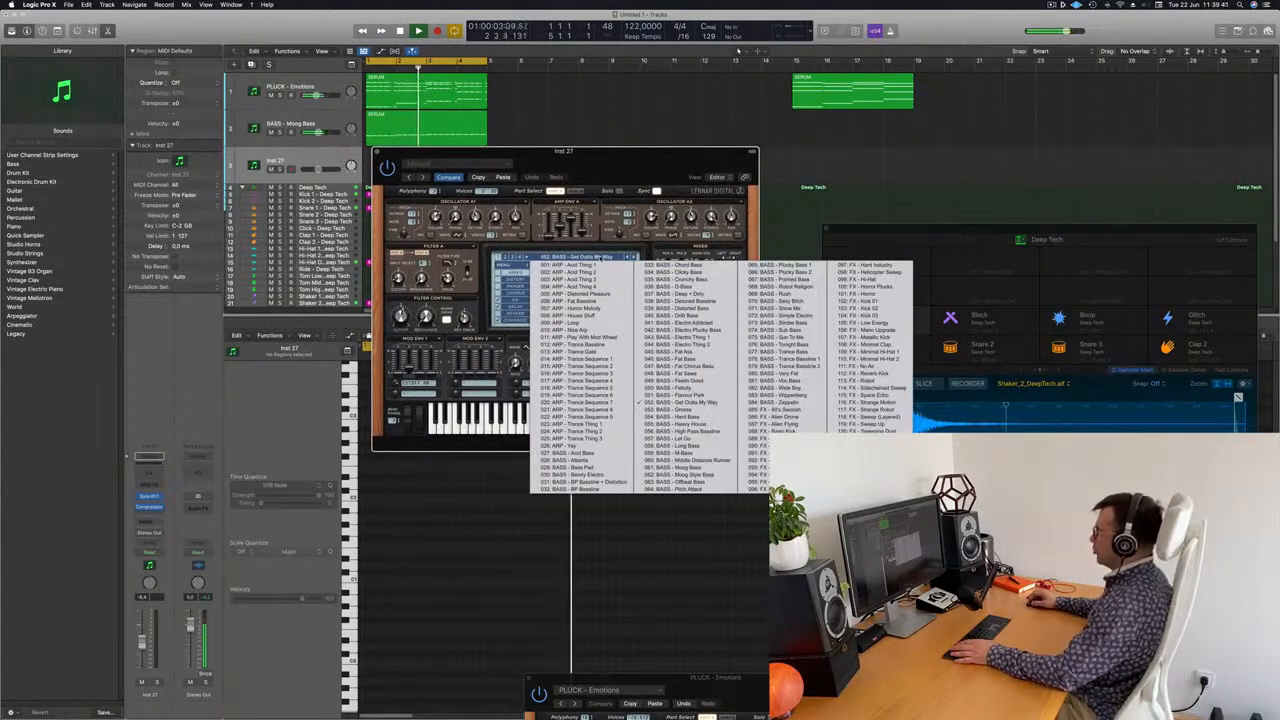
left_click(868, 475)
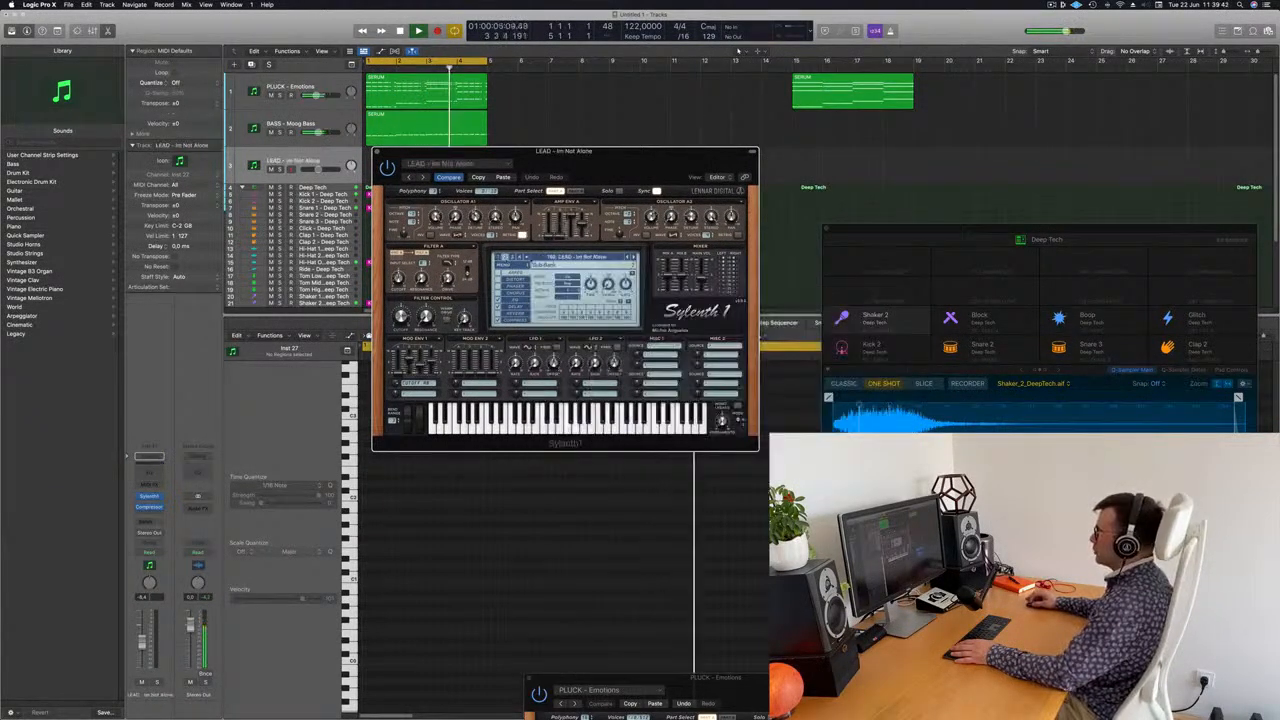
left_click(598, 258)
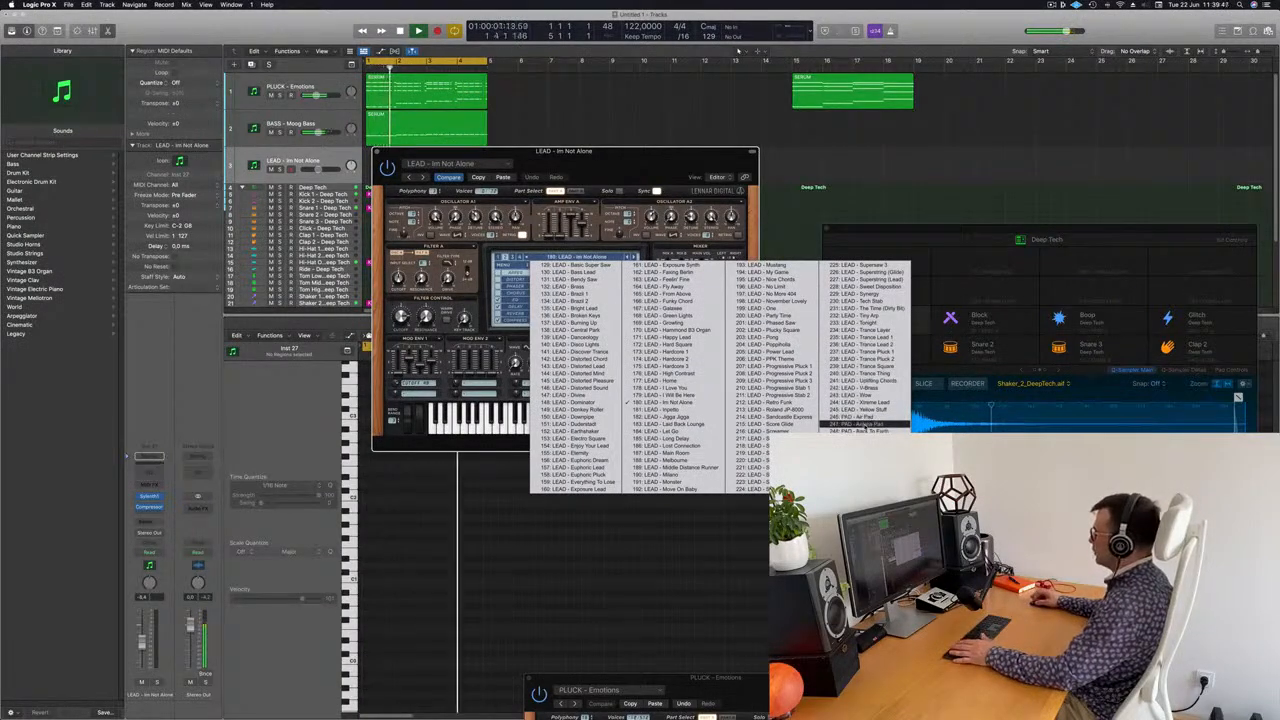
left_click(858, 424)
left_click_drag(669, 158, 940, 173)
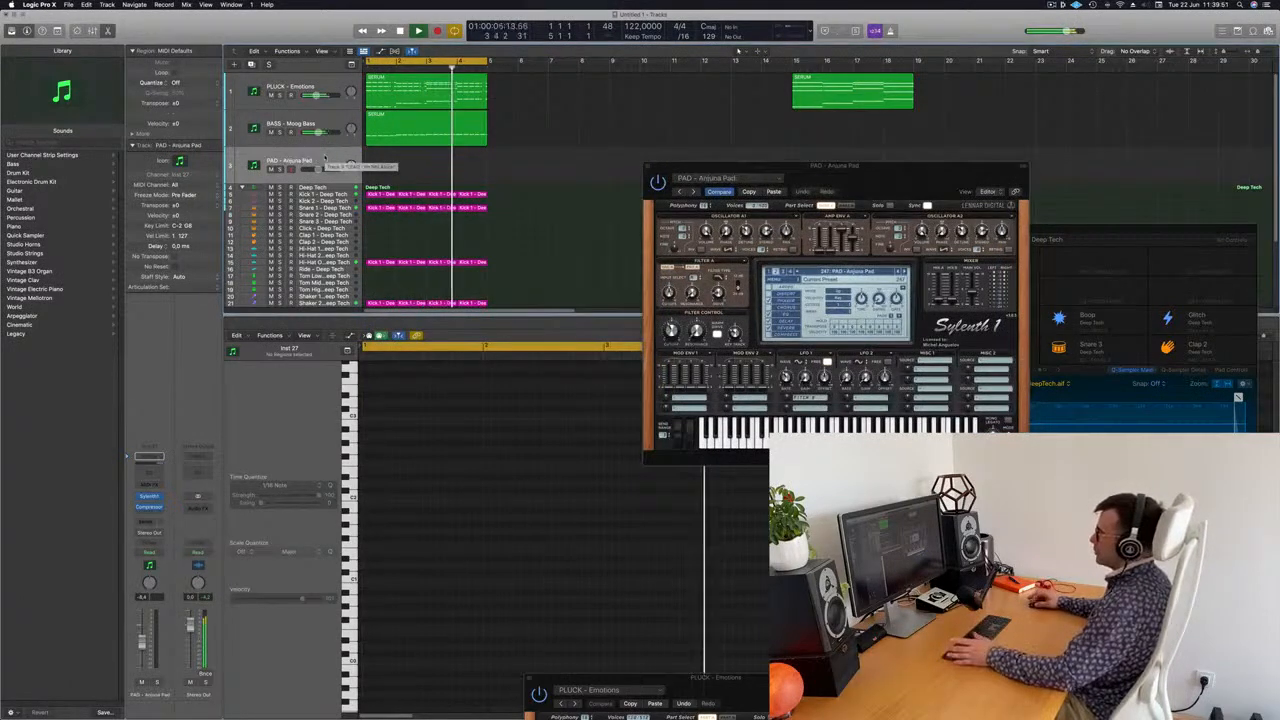
- Enlarge the pad track's height and show the Musical Typing keyboard for playing the pad
left_click_drag(325, 183, 325, 233)
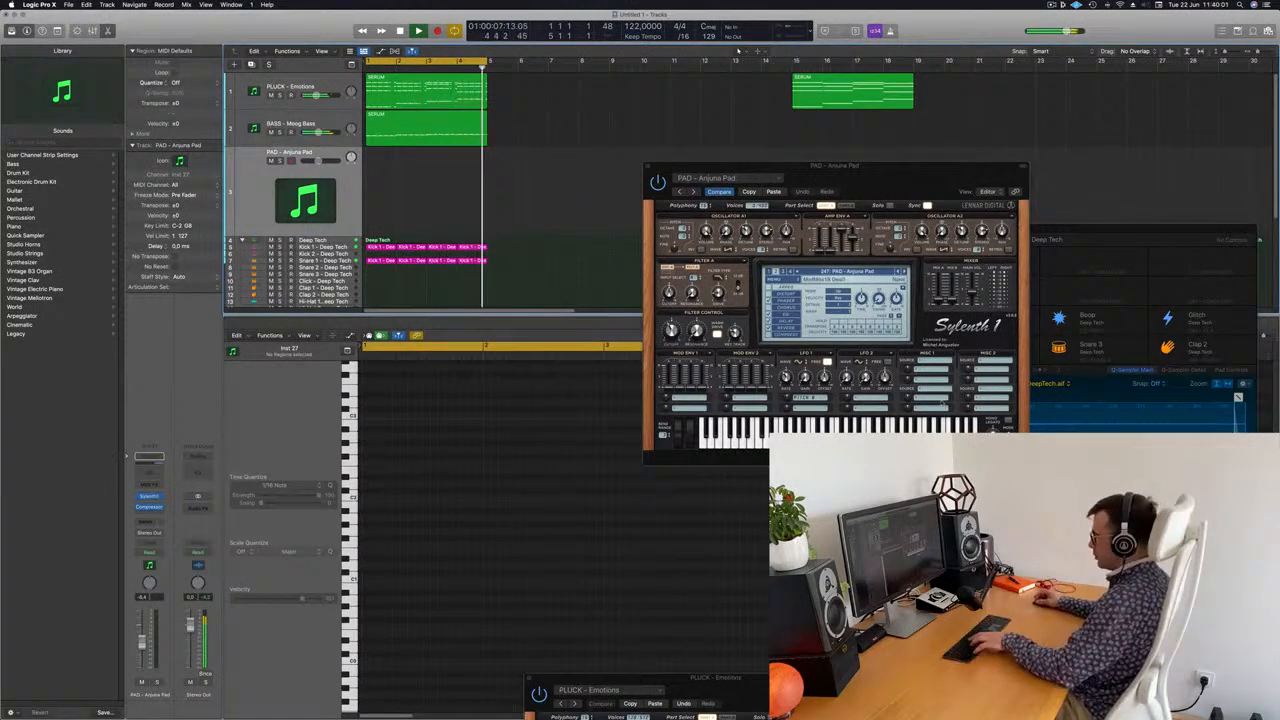
key("super+k")
left_click_drag(866, 497, 761, 207)
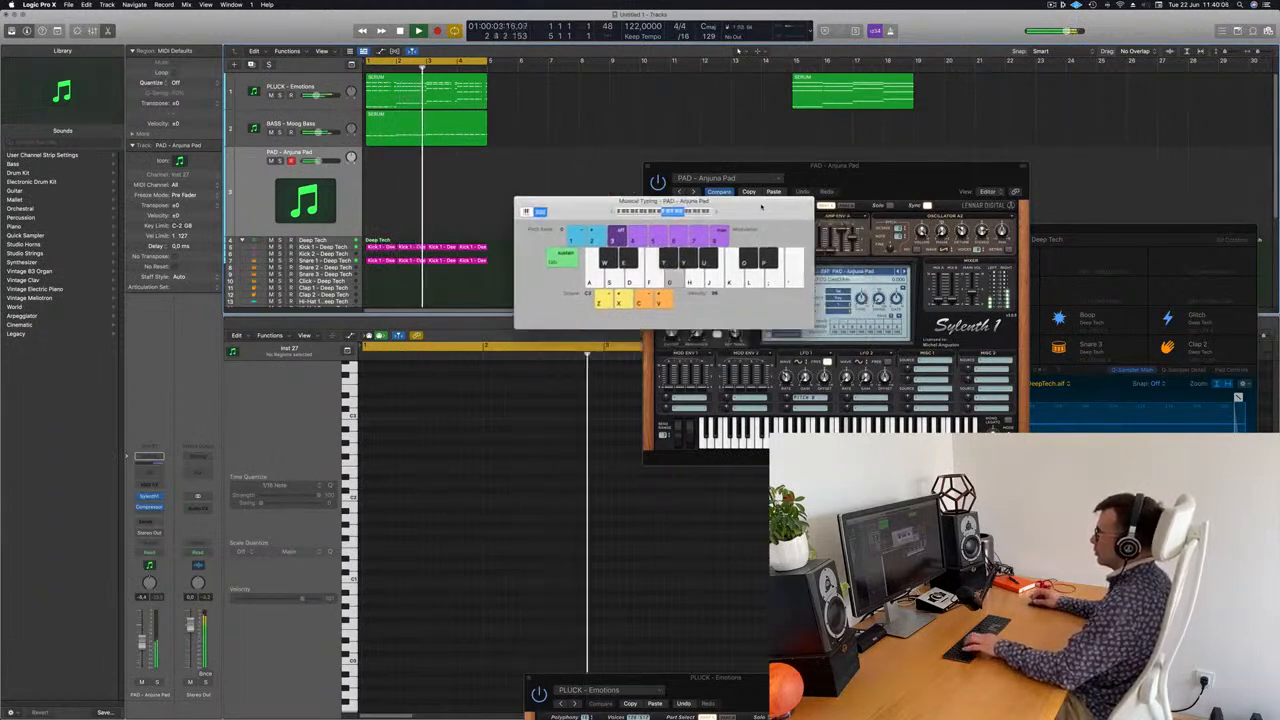
- Send the pad track to Bus 5 and insert a stereo SilverVerb reverb on the Aux 5 channel
left_click(150, 518)
mouse_move(152, 534)
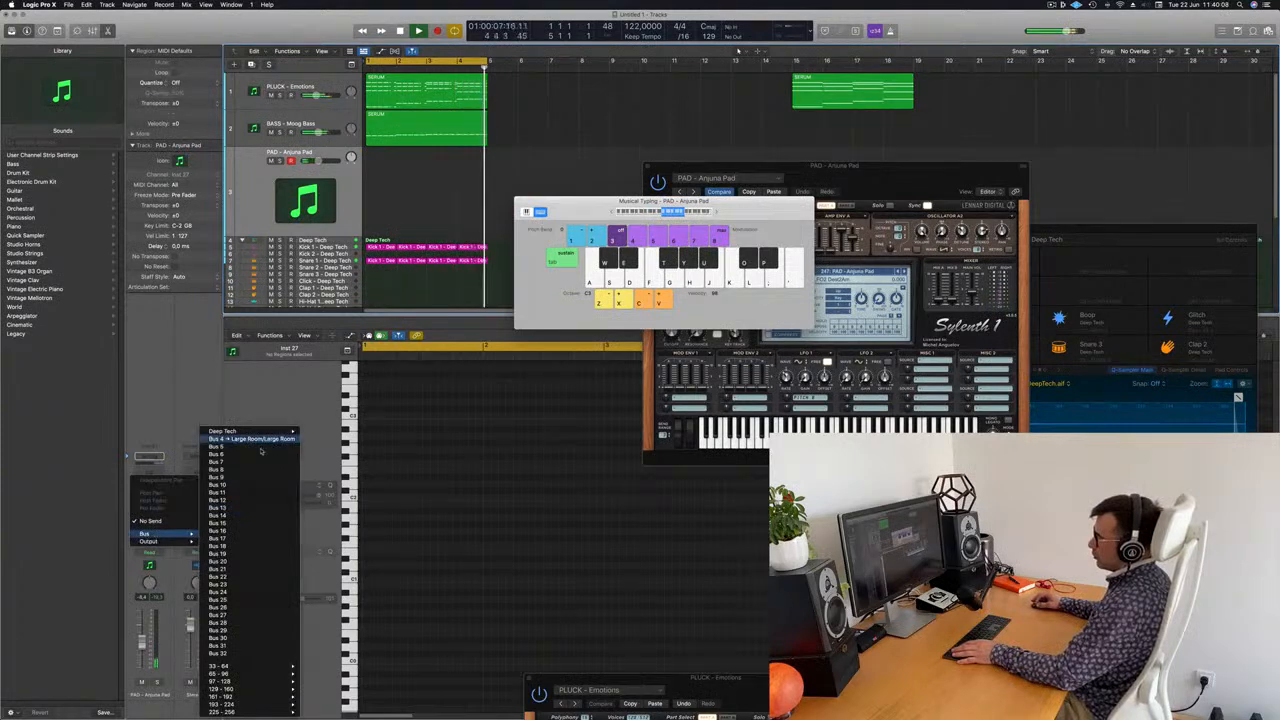
left_click(240, 508)
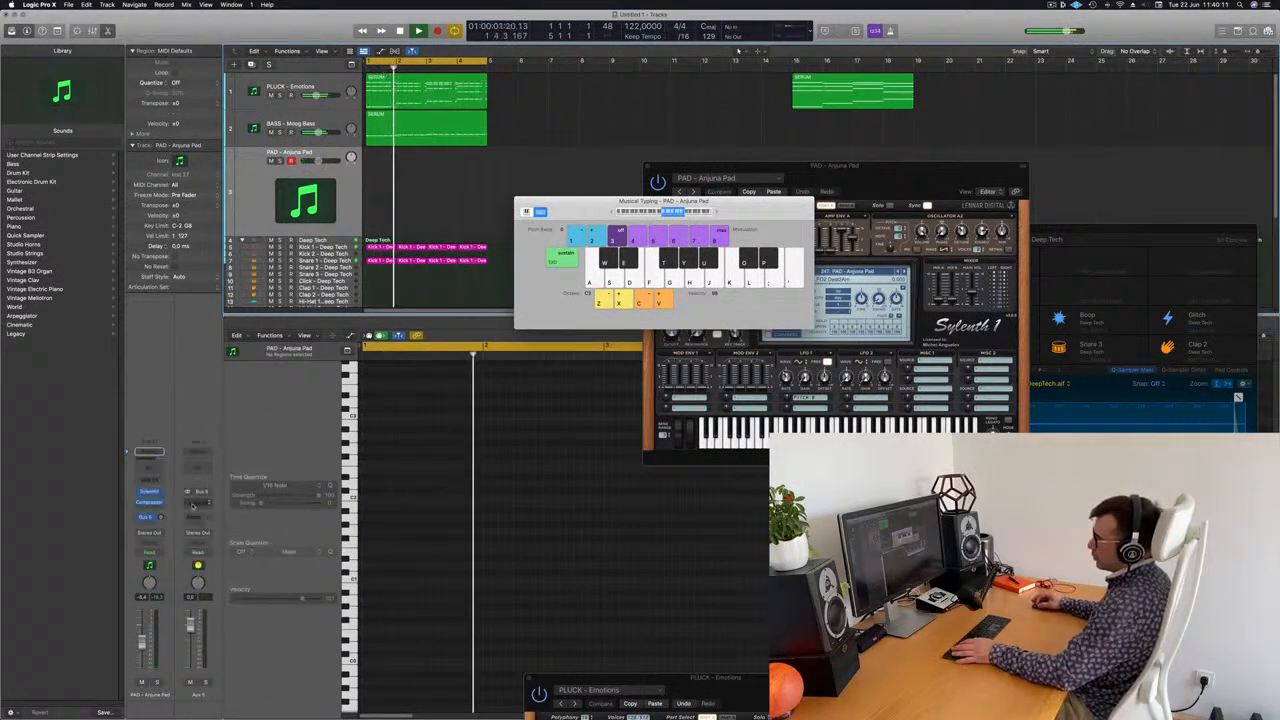
left_click(195, 501)
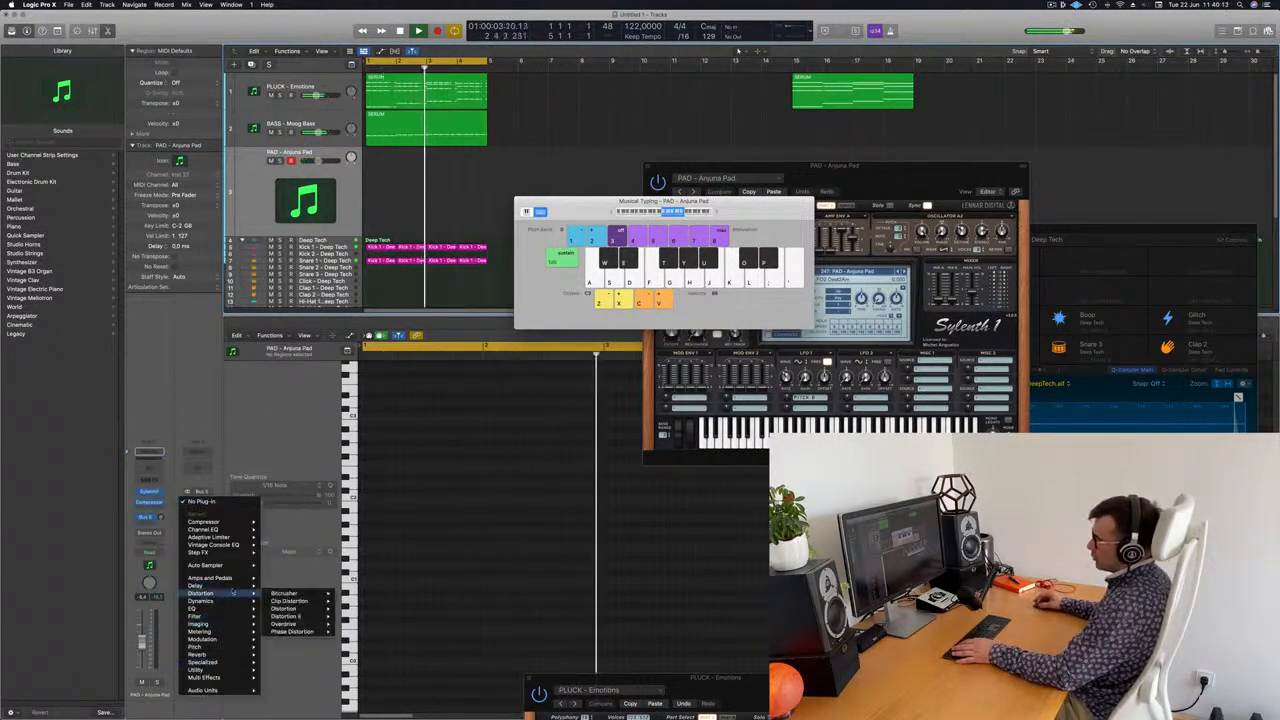
mouse_move(220, 654)
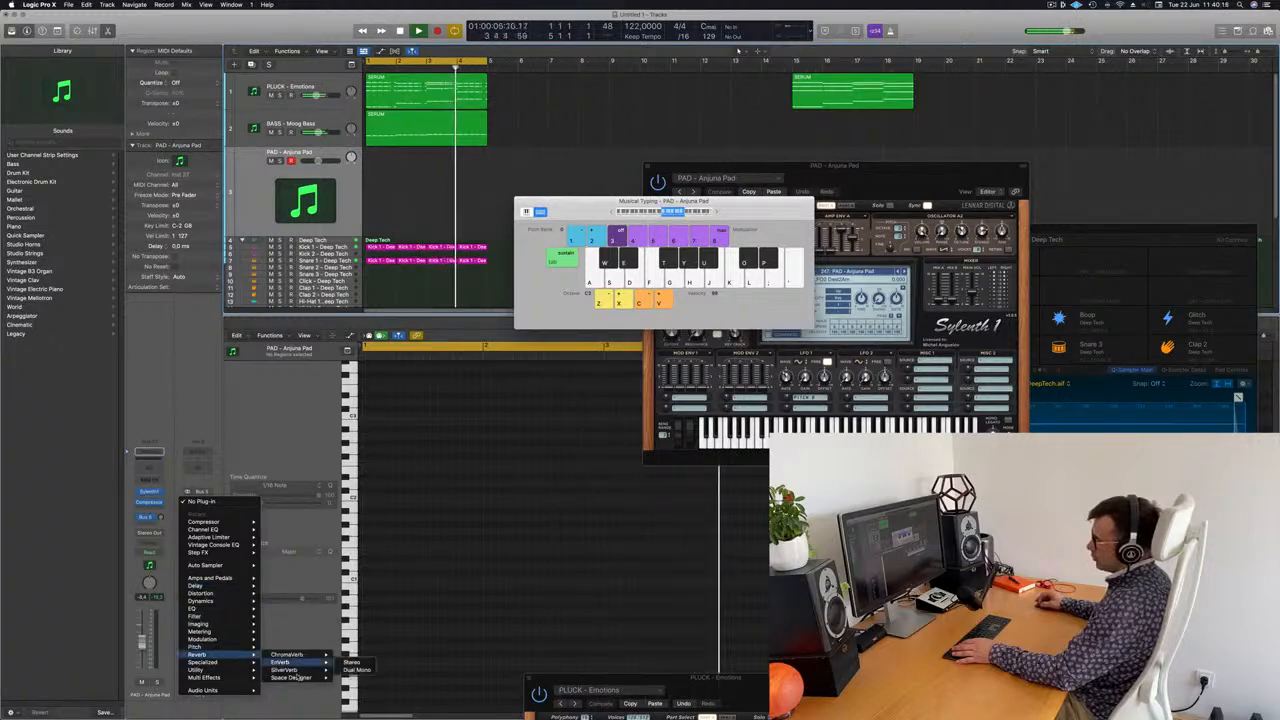
left_click(351, 670)
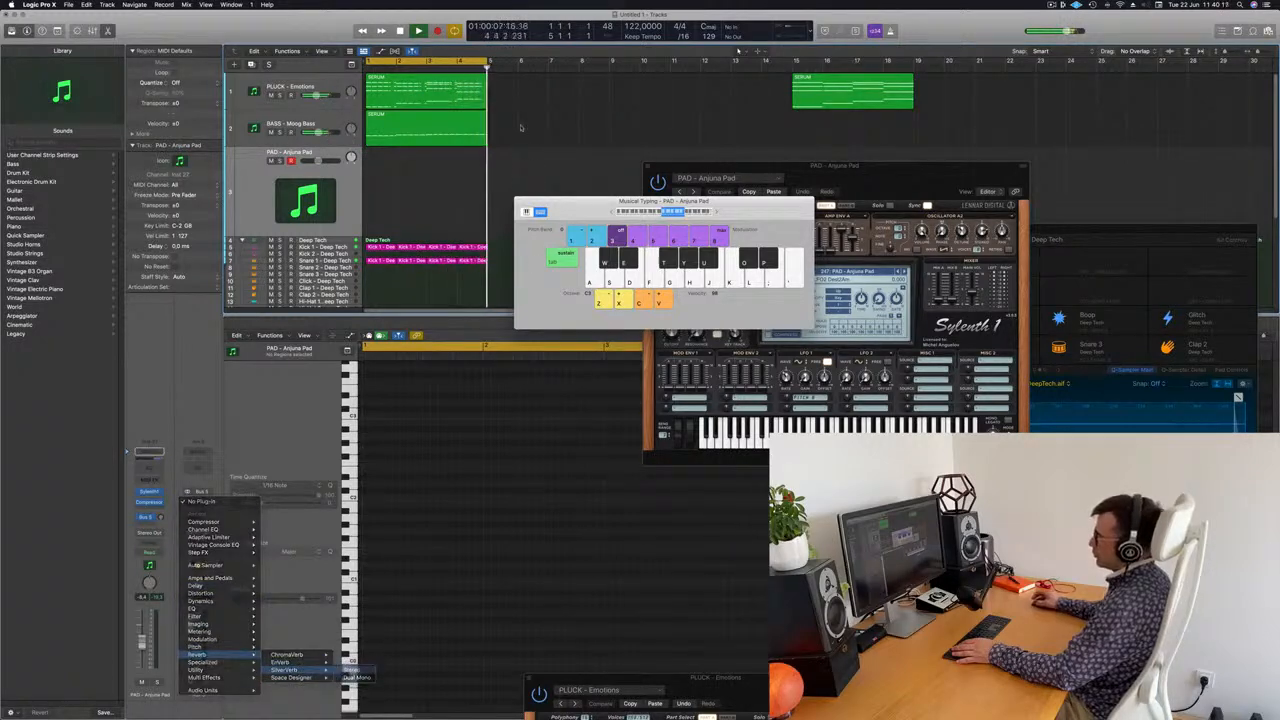
- Load the grandiose preset in the SilverVerb and move its window clear of the synth
left_click(468, 132)
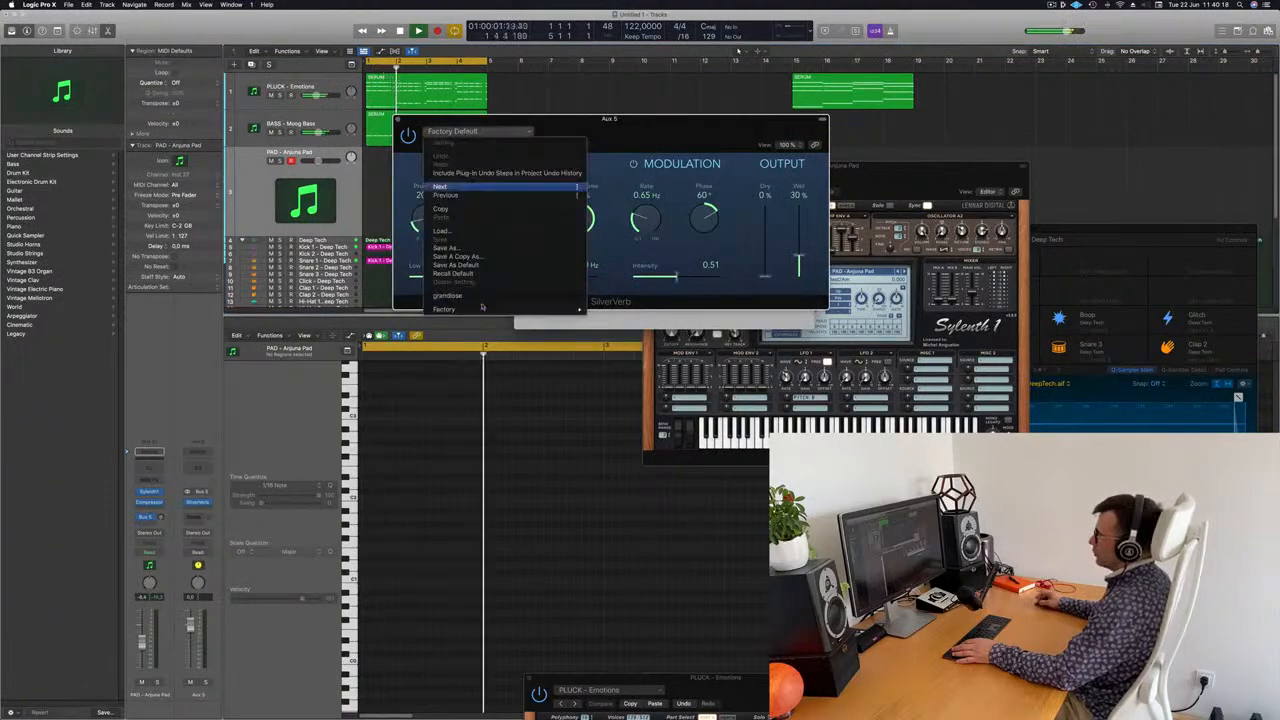
left_click(482, 297)
left_click_drag(681, 129, 1241, 203)
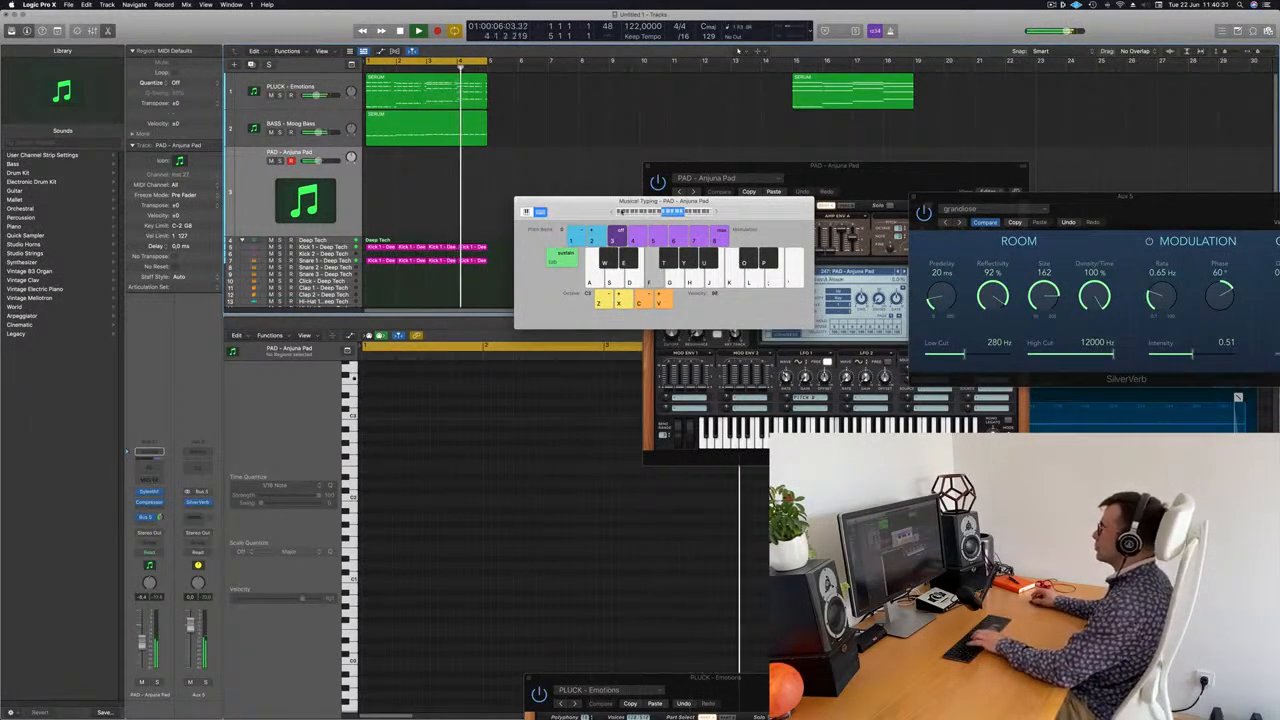
- Shift the Musical Typing keyboard's octave range and try out the pad sound
left_click(593, 210)
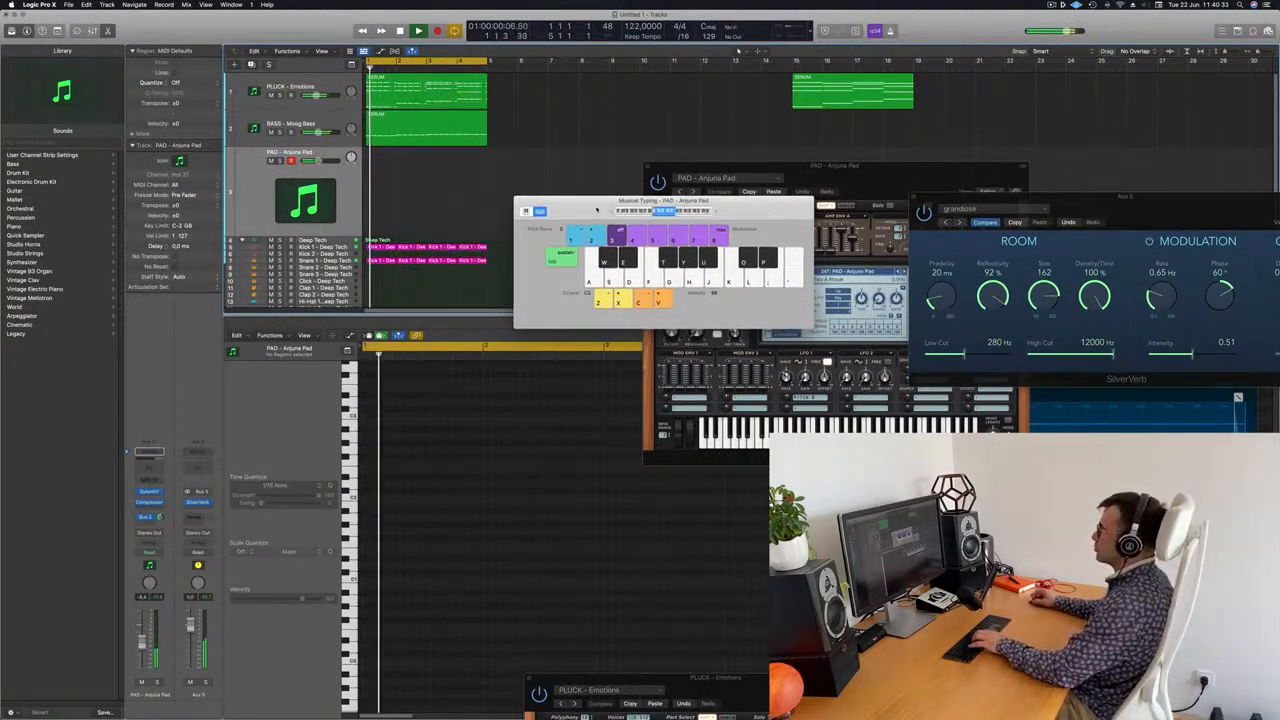
left_click_drag(610, 212, 600, 210)
left_click_drag(763, 204, 735, 200)
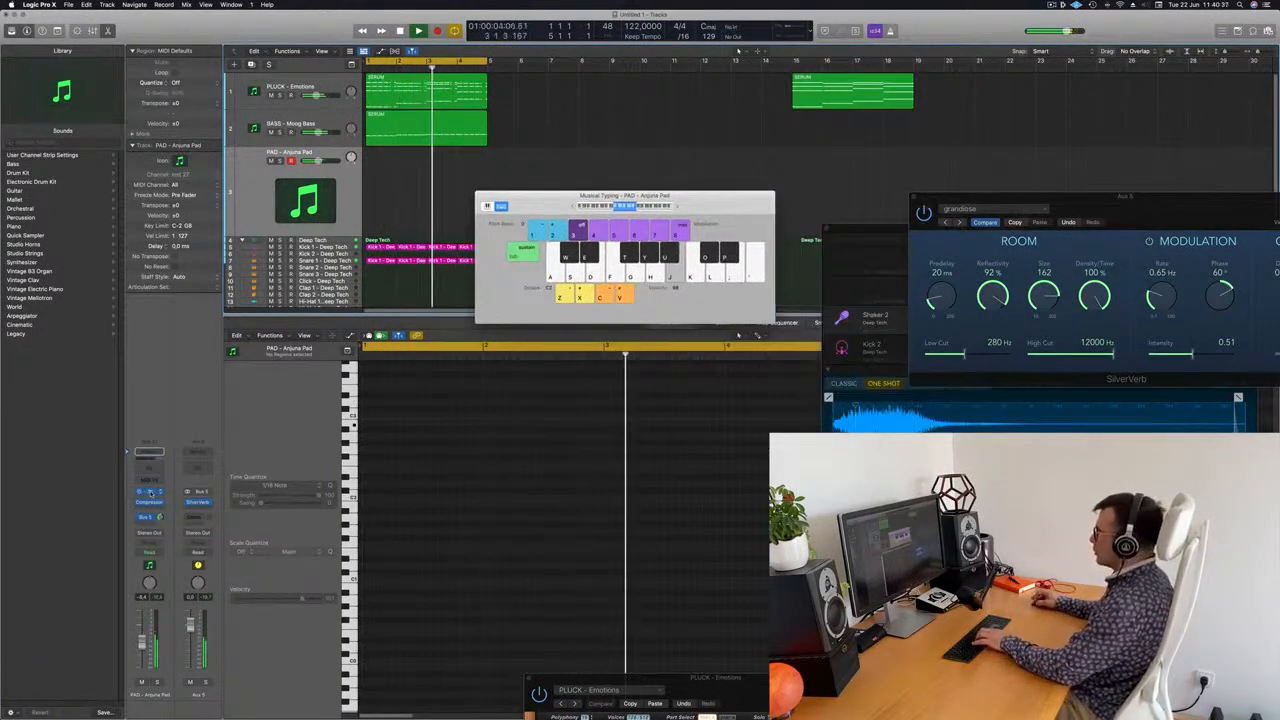
- Reopen the pad's Sylenth1, adjust its filter cutoff and bring the Musical Typing keyboard back in front
left_click(790, 190)
left_click_drag(790, 190, 755, 184)
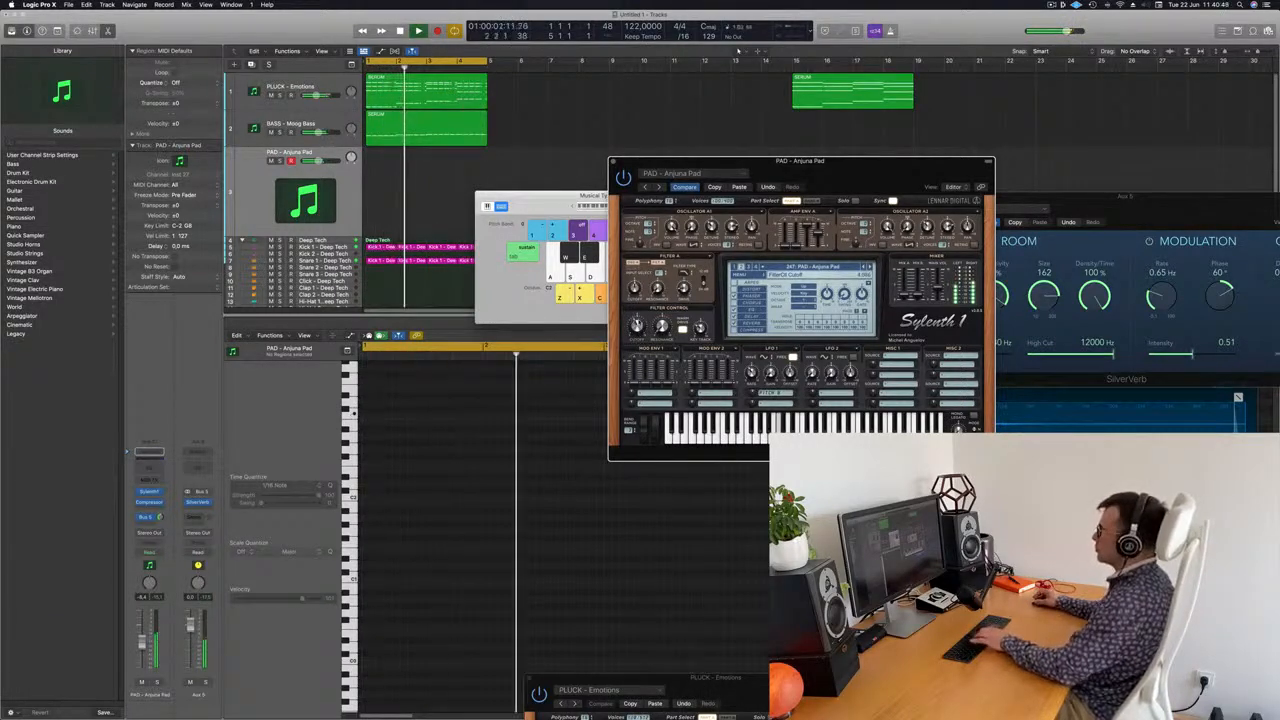
left_click_drag(562, 196, 557, 204)
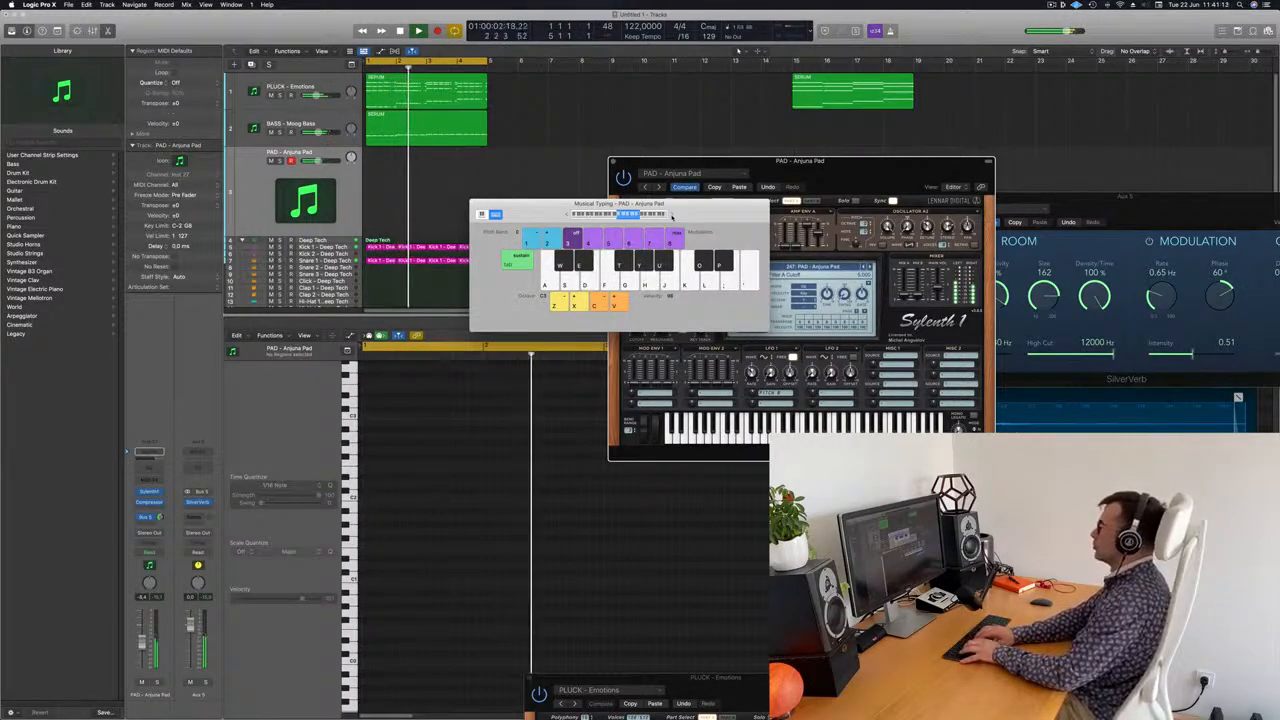
- Try recording a pad melody with Musical Typing over the four-bar loop, and discard the take
key("r")
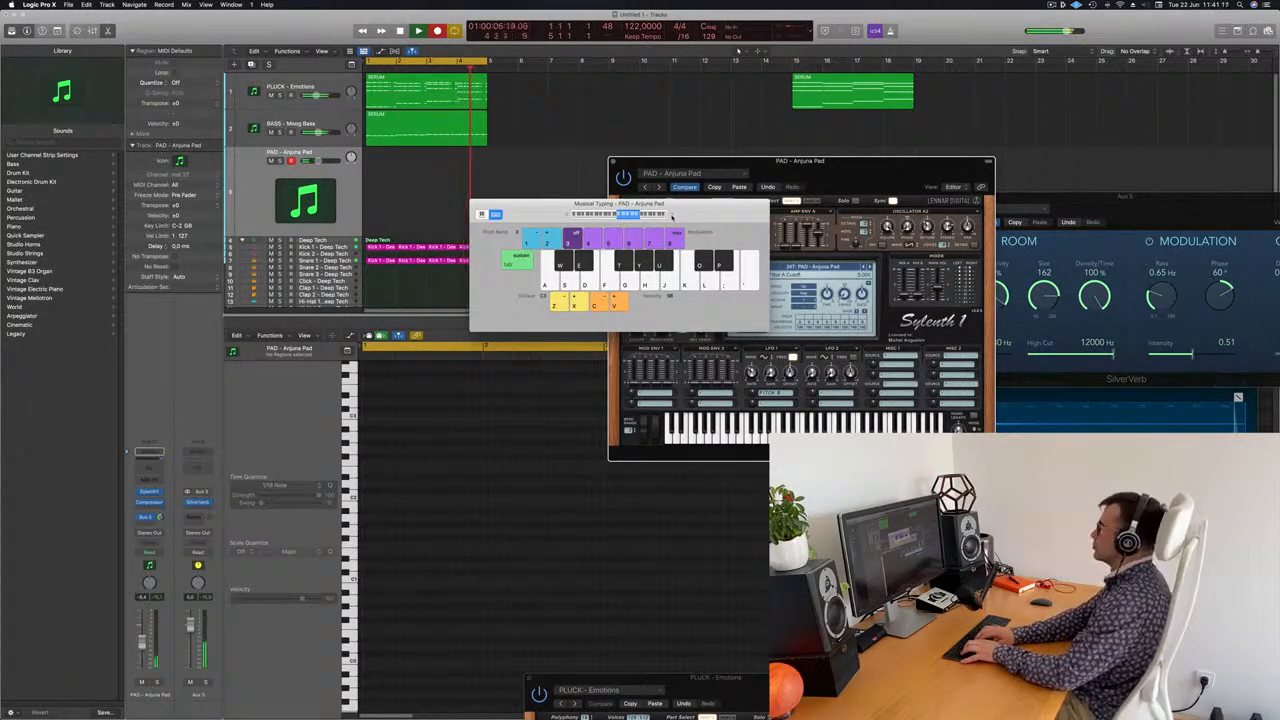
key("d")
key("s")
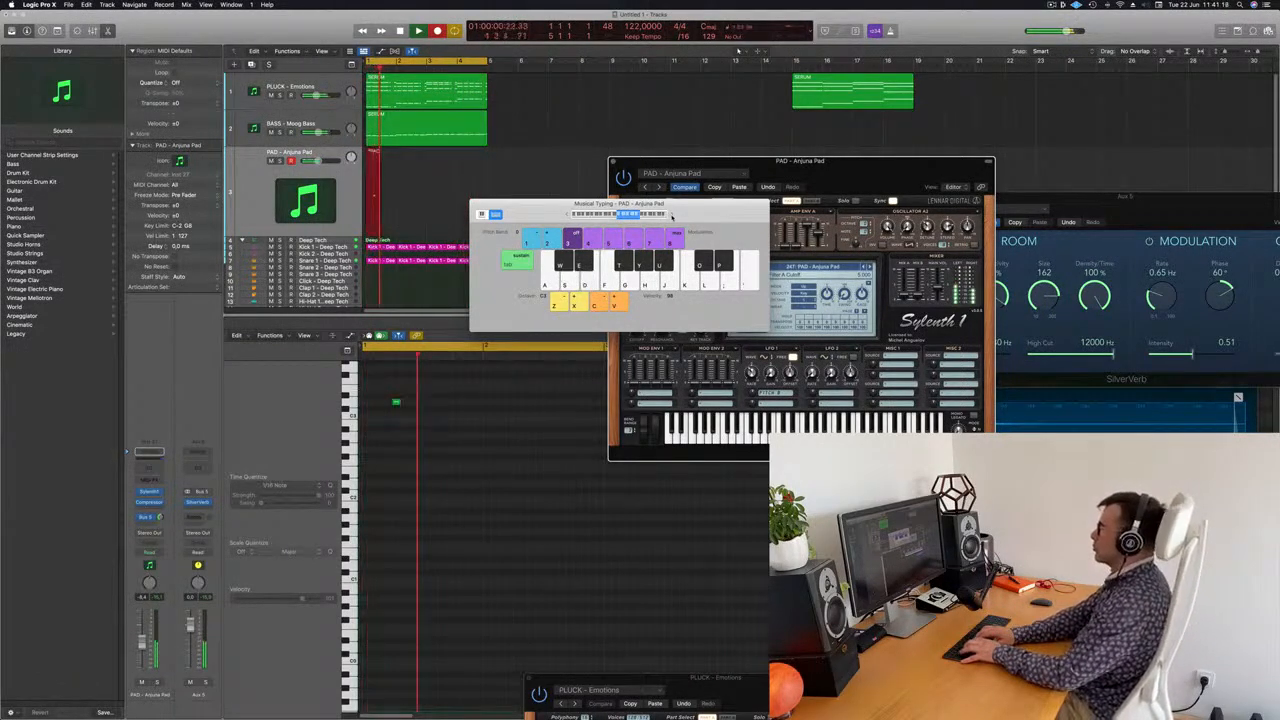
key("k")
key("h")
key("s")
key("d")
key("h")
key("j")
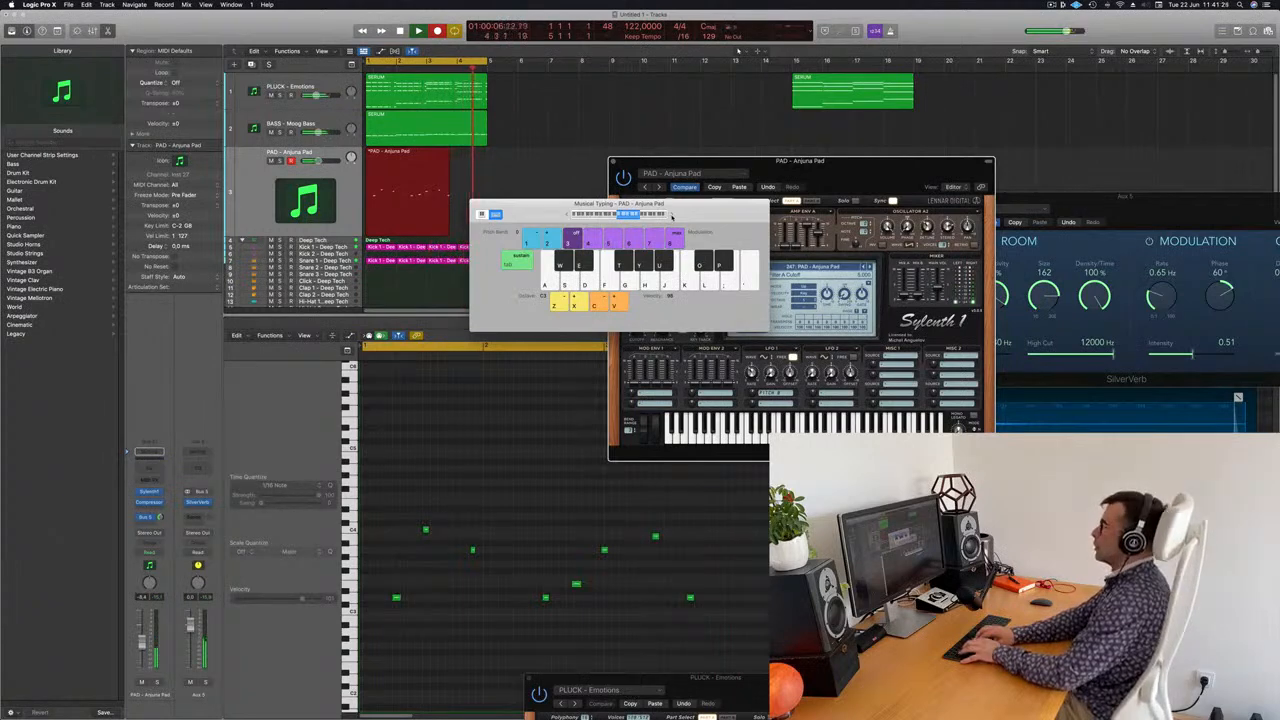
key("space")
key("super+z")
key("super+z")
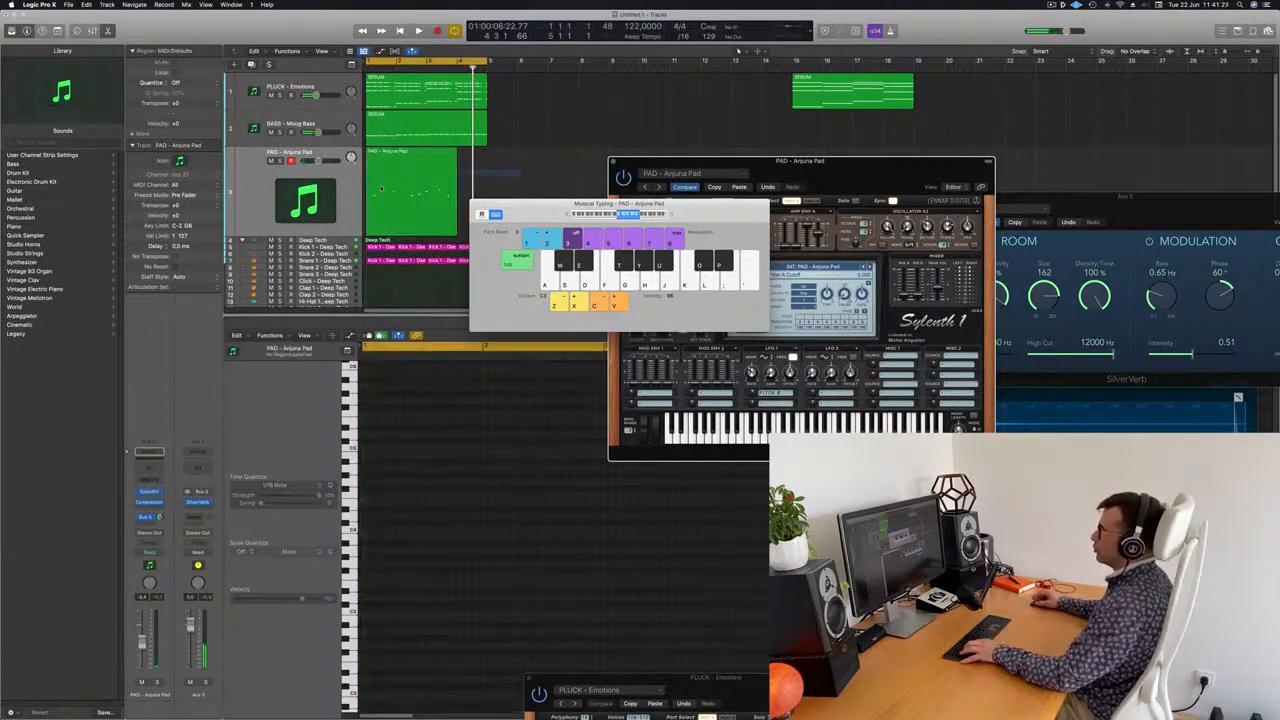
left_click(381, 189)
key("BackSpace")
- Repeat the pluck, bass and Deep Tech drum regions three times and extend the cycle range to bar 17
key("super+r")
key("super+r")
key("super+r")
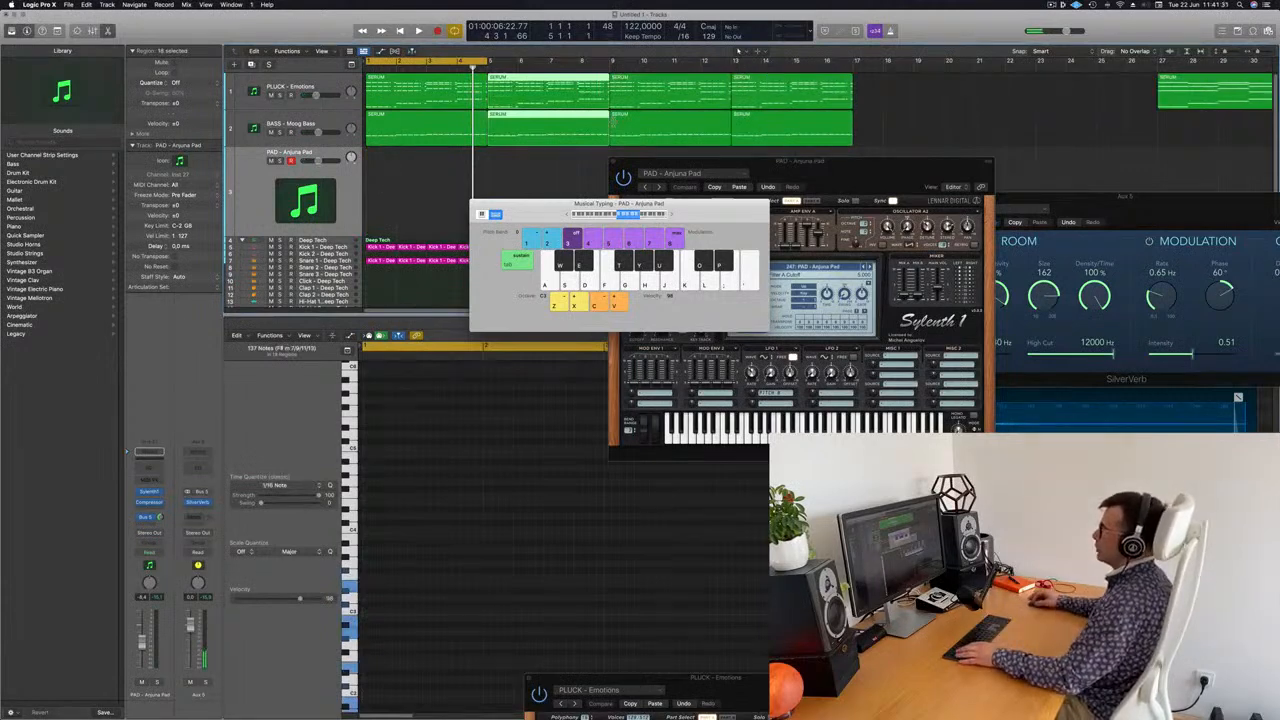
left_click_drag(488, 62, 855, 92)
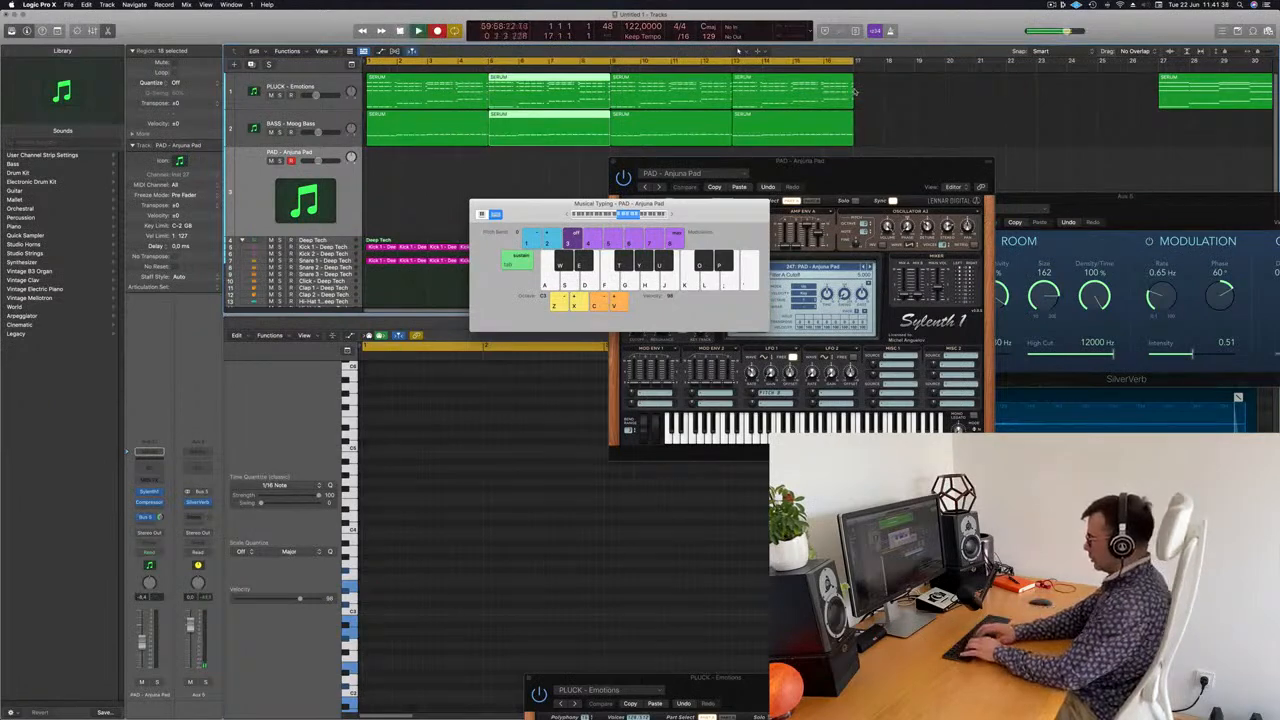
- Try recording a pad melody across the 16-bar cycle, and undo the take
key("s")
key("d")
key("d")
key("f")
key("f")
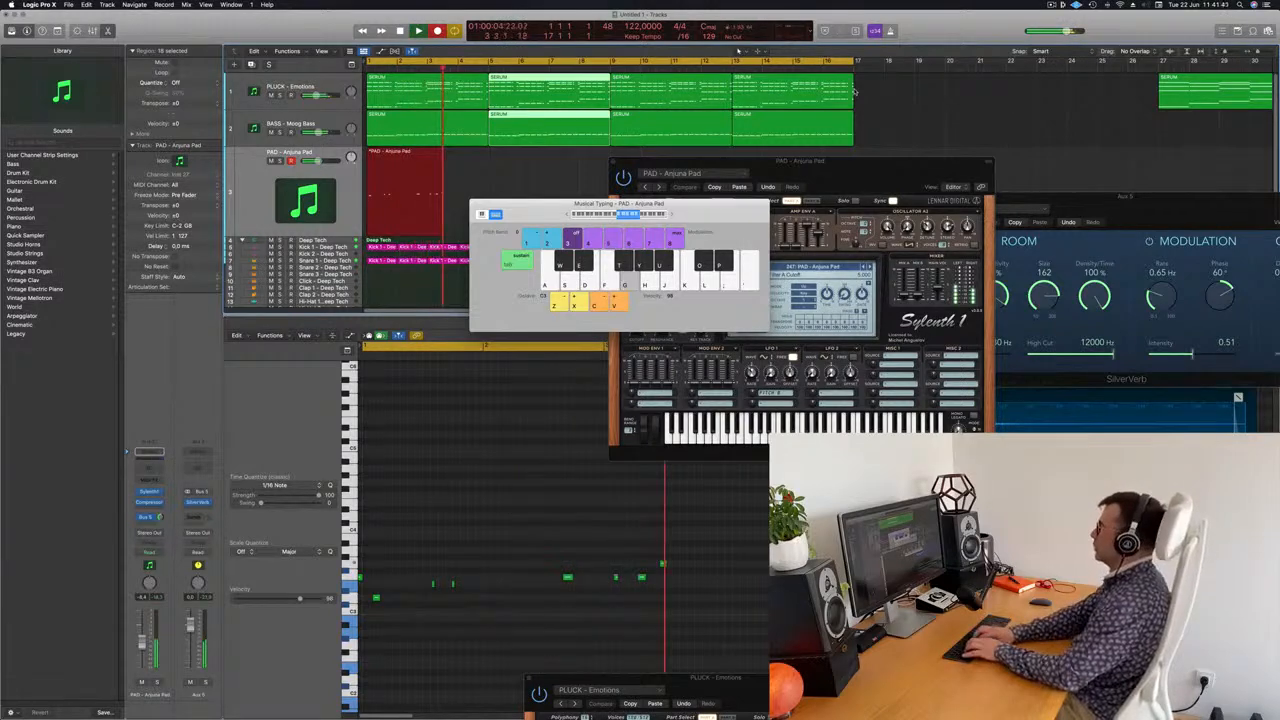
key("h")
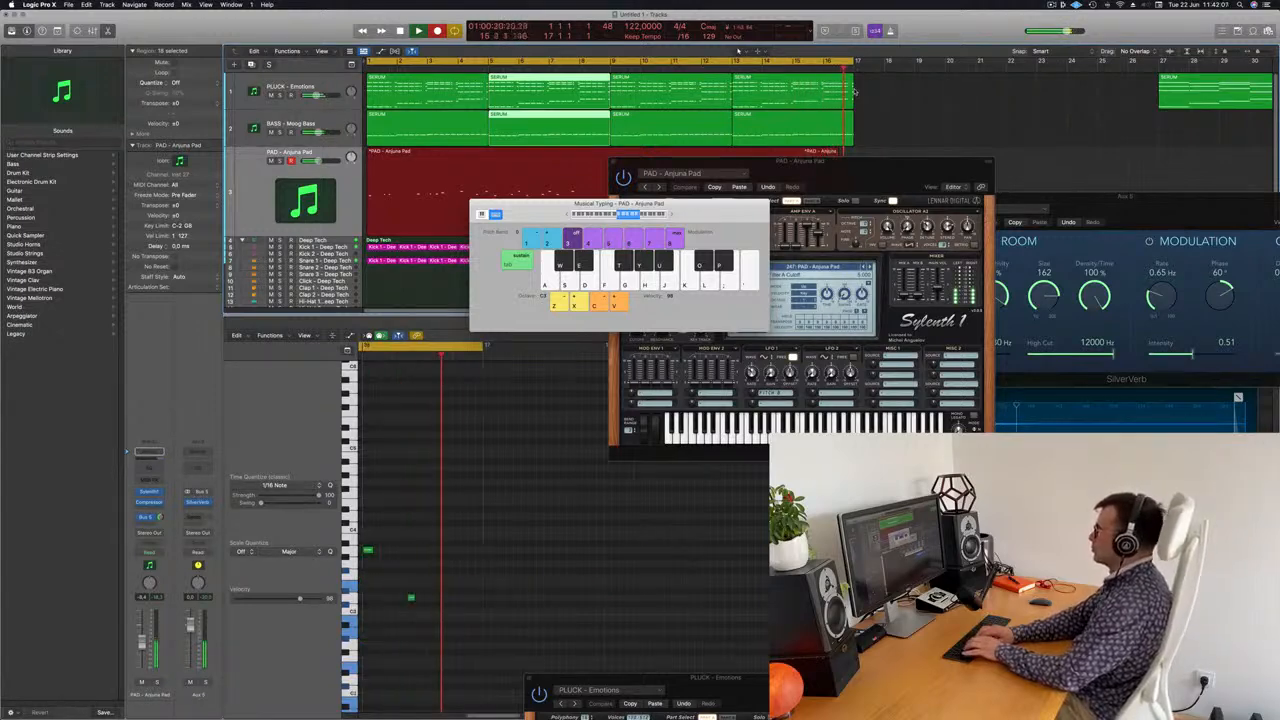
key("space")
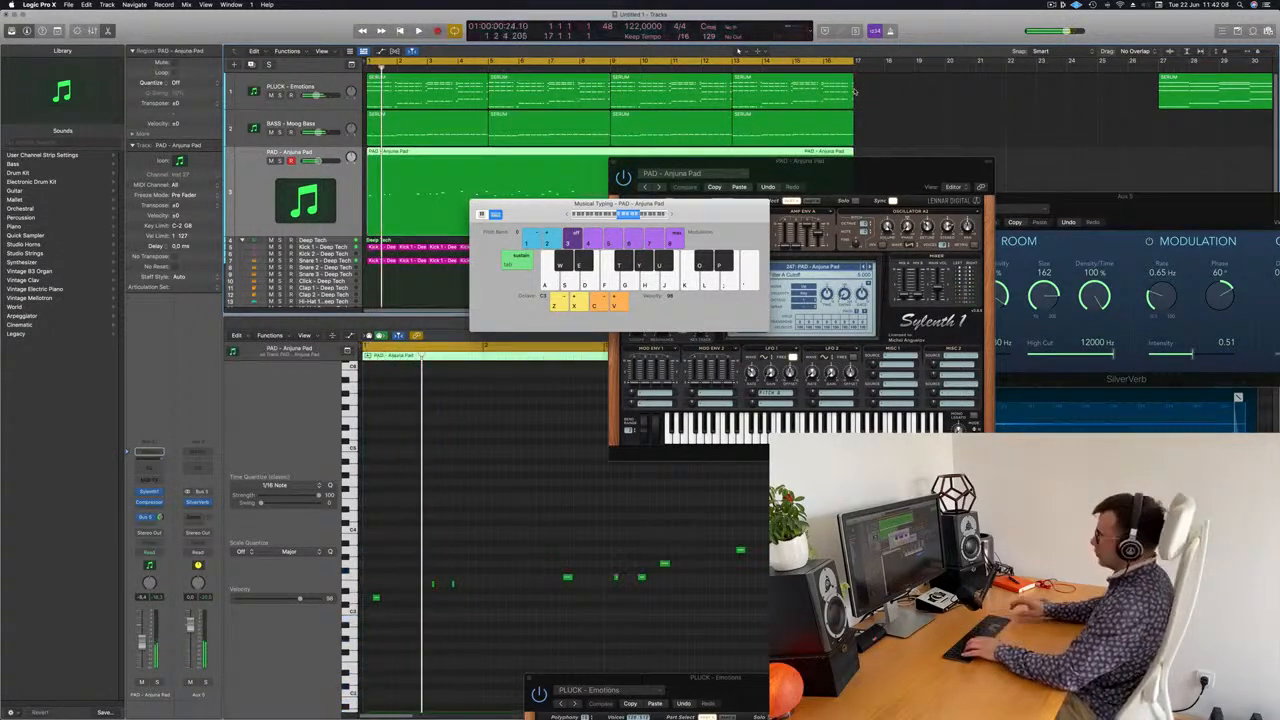
key("super+z")
- Record a new pad melody from bar 1 over about the first eight bars using Musical Typing
key("r")
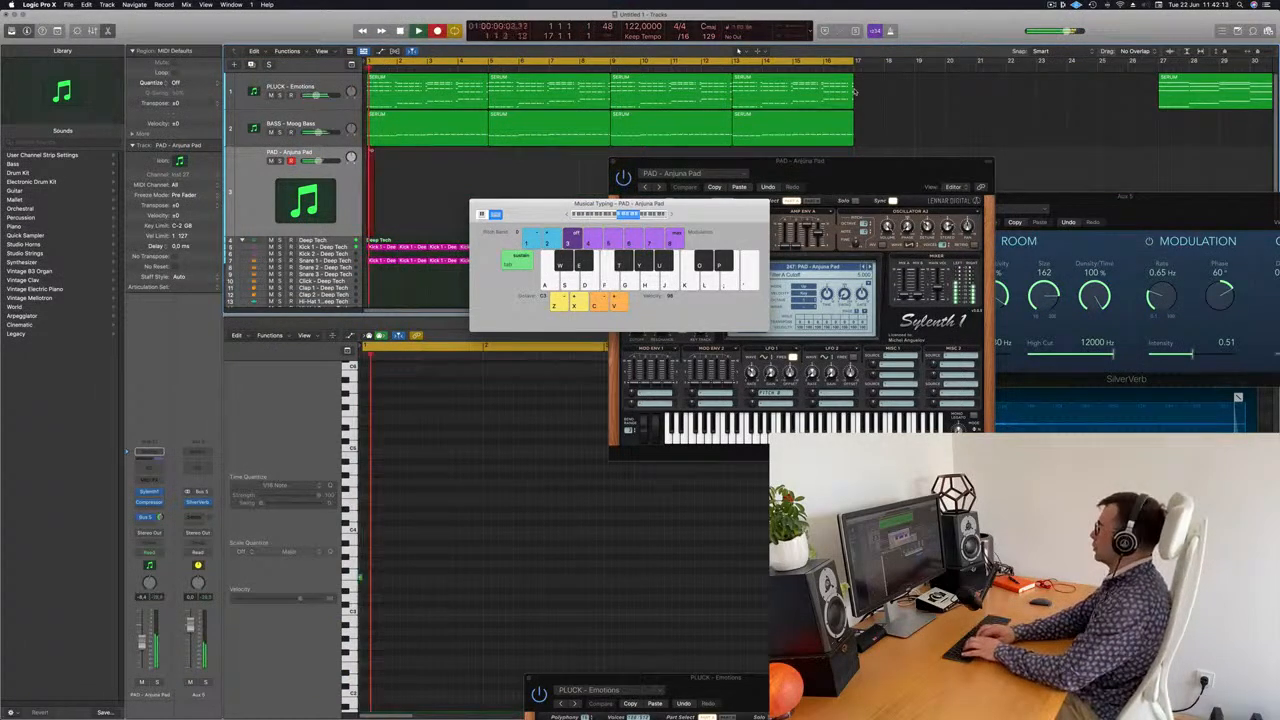
key("d")
key("s")
key("d")
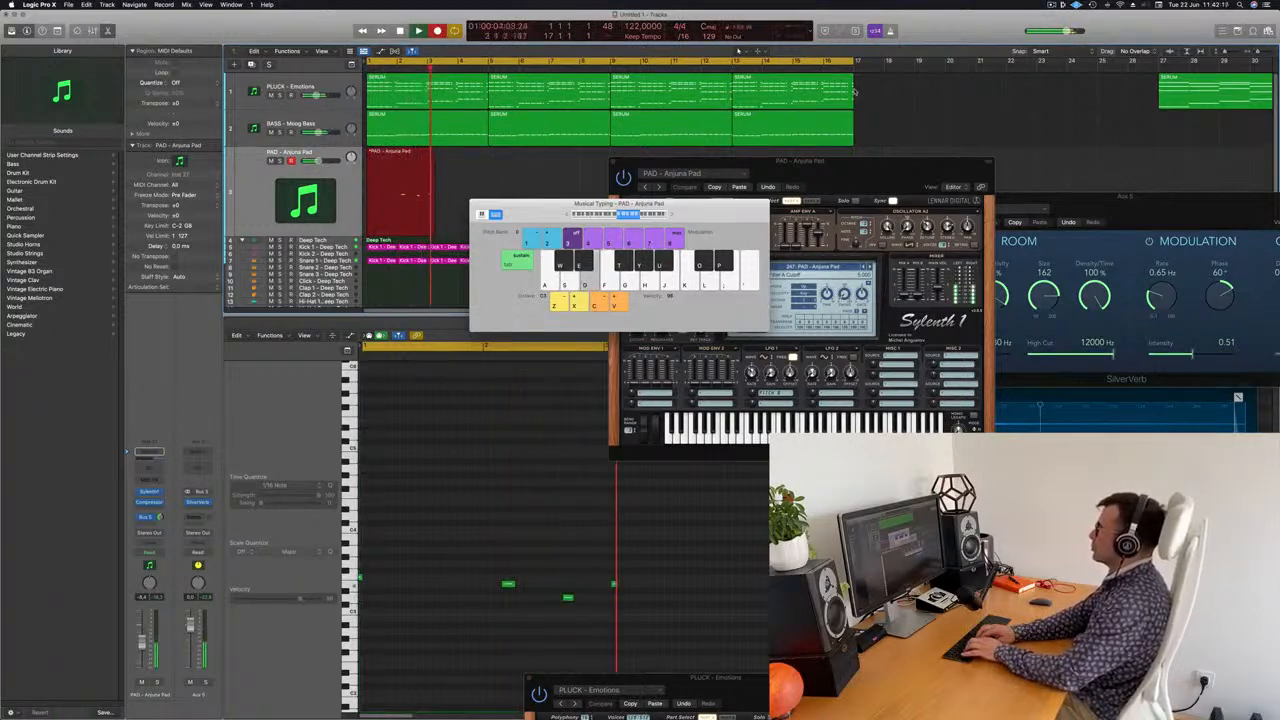
key("f")
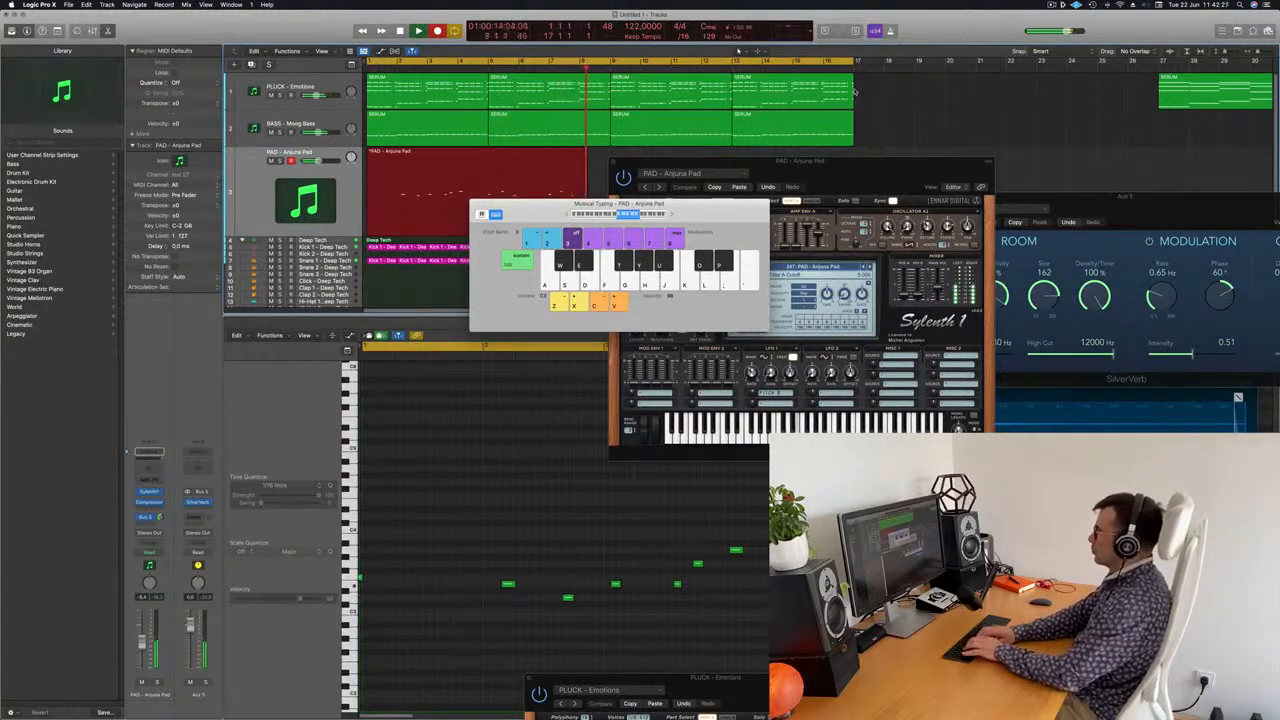
key("space")
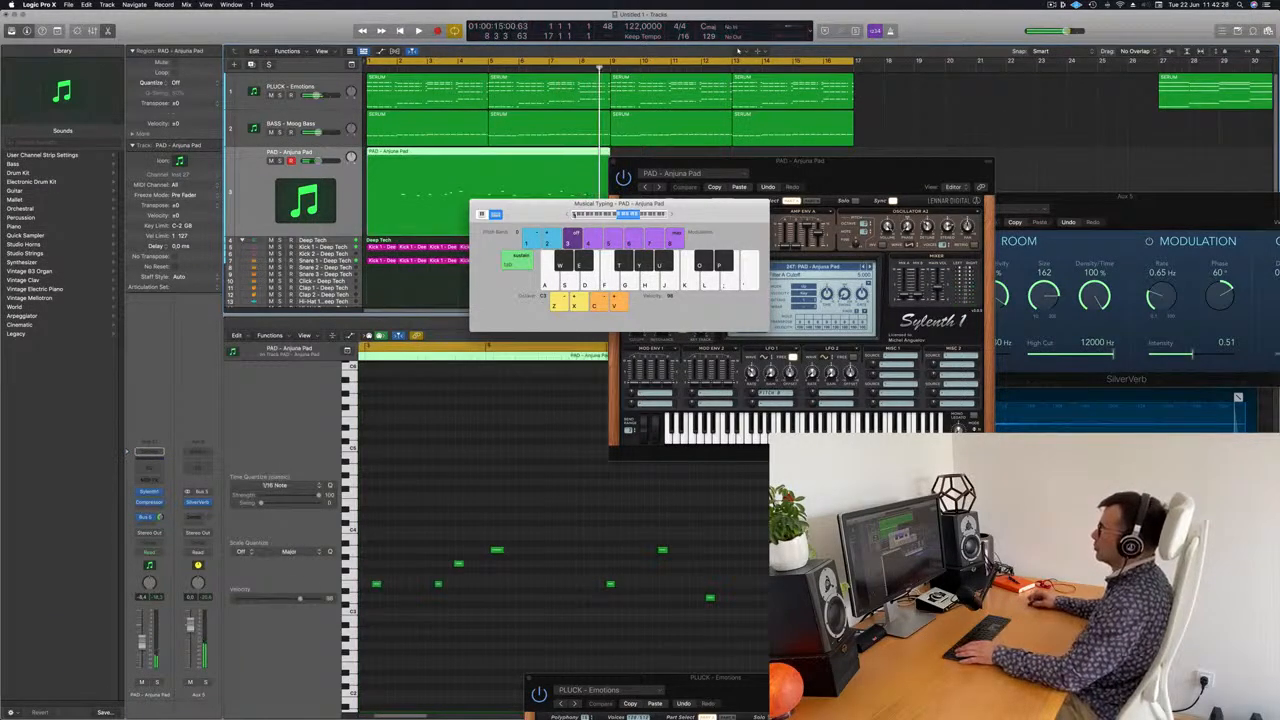
- Split the pad region at bar 7, splitting crossing notes, delete the first part and move the remaining two-bar region to bar 1
left_click_drag(544, 212, 922, 172)
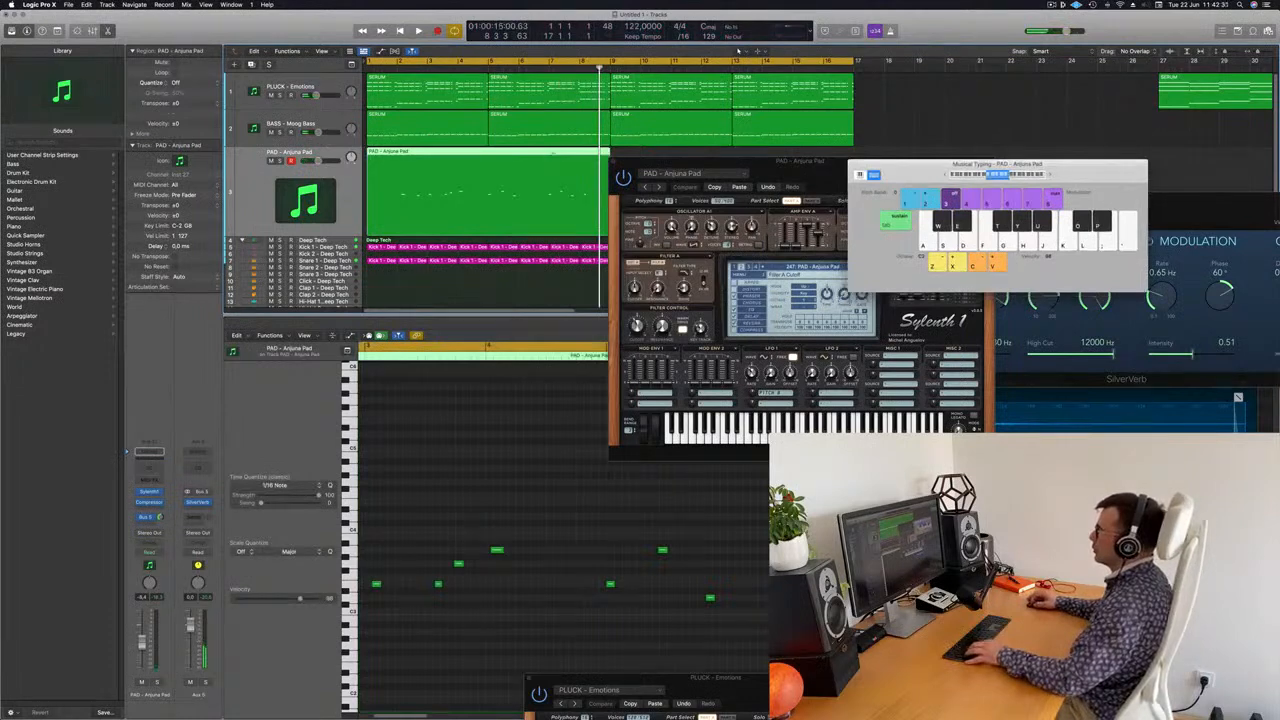
left_click(525, 171)
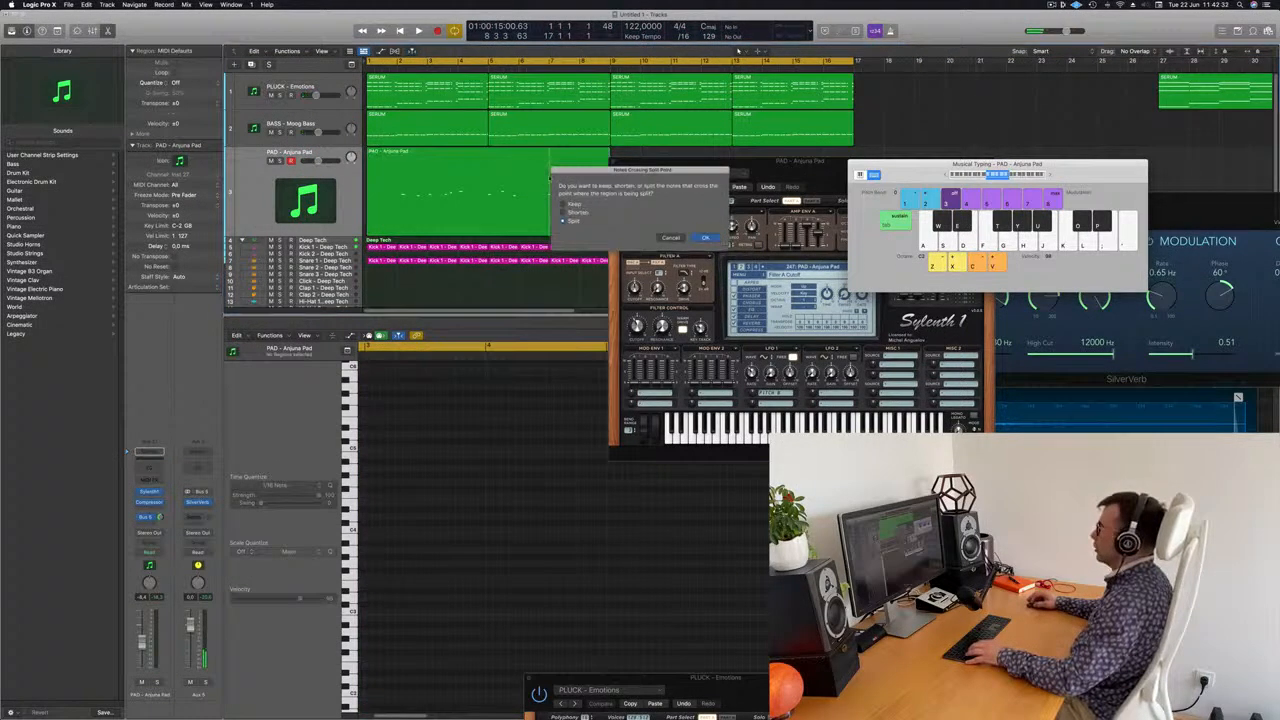
left_click(706, 239)
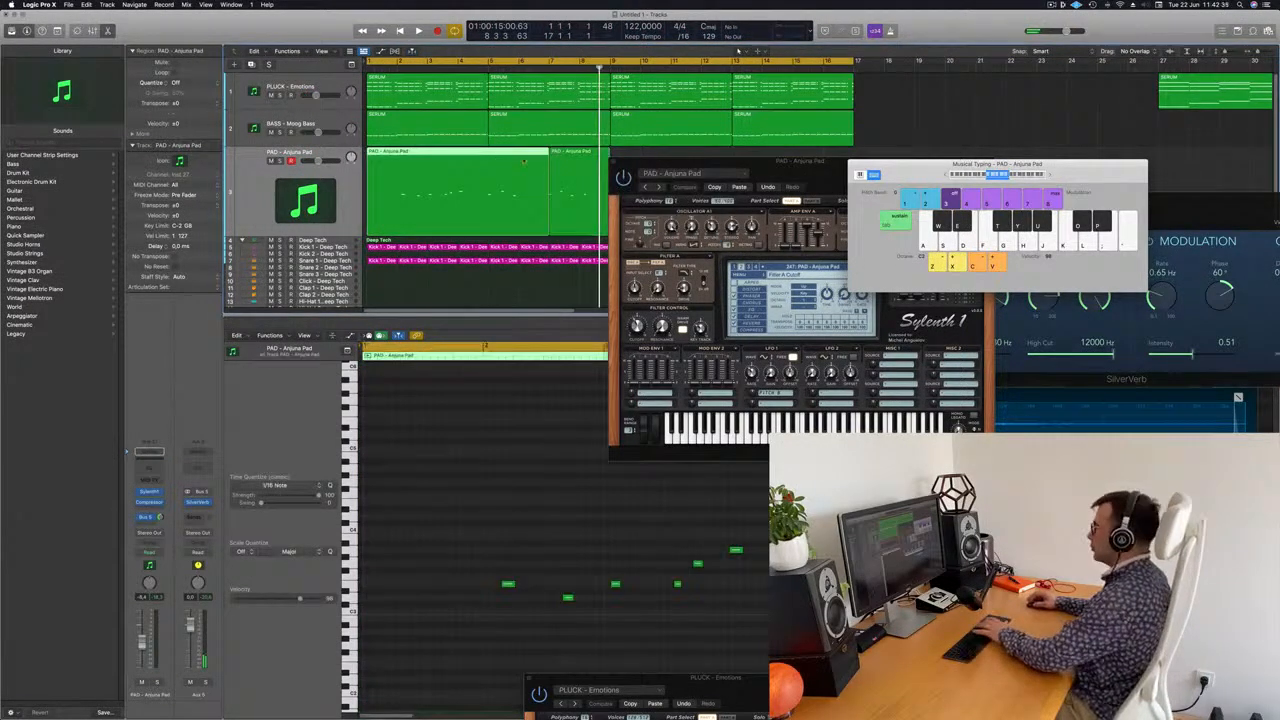
key("Delete")
left_click_drag(708, 161, 940, 159)
left_click_drag(588, 155, 407, 155)
- Play the two-bar pad region from the start and delete its fourth note in the Piano Roll
key("Return")
key("space")
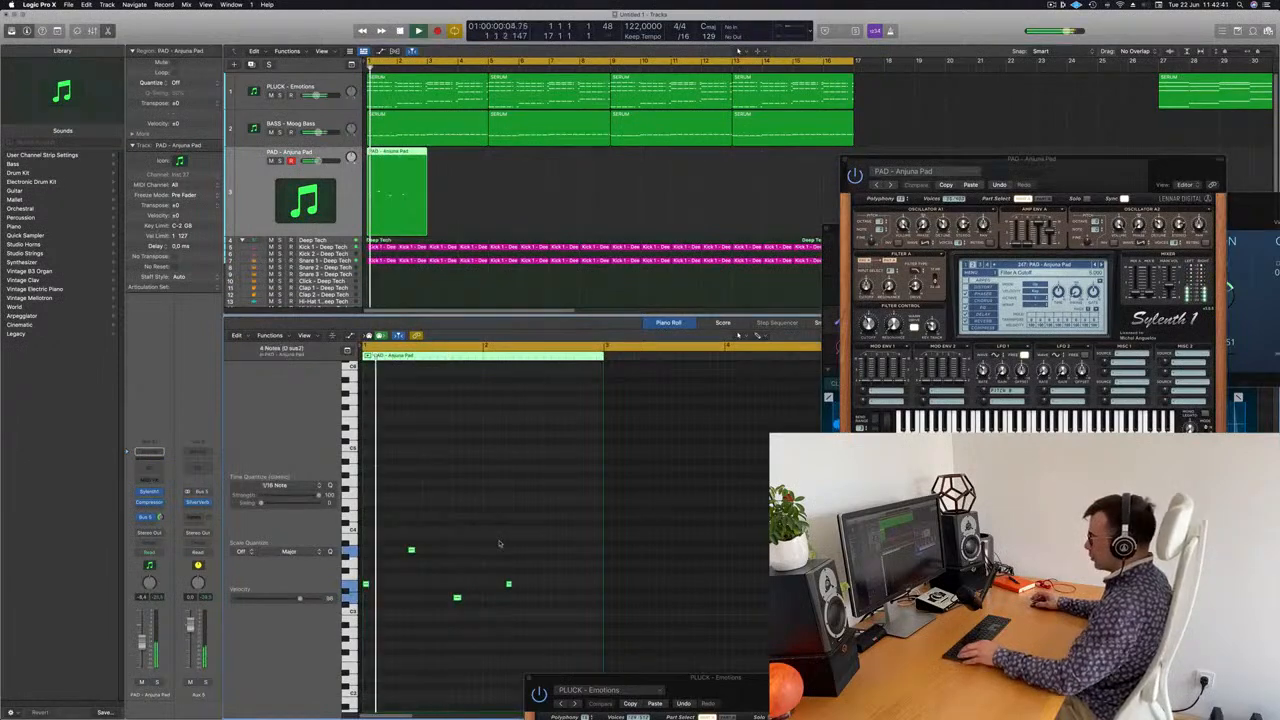
key("space")
scroll(521, 543, "up", 5)
scroll(538, 539, "down", 3)
scroll(537, 520, "down", 1)
left_click(598, 585)
key("Return")
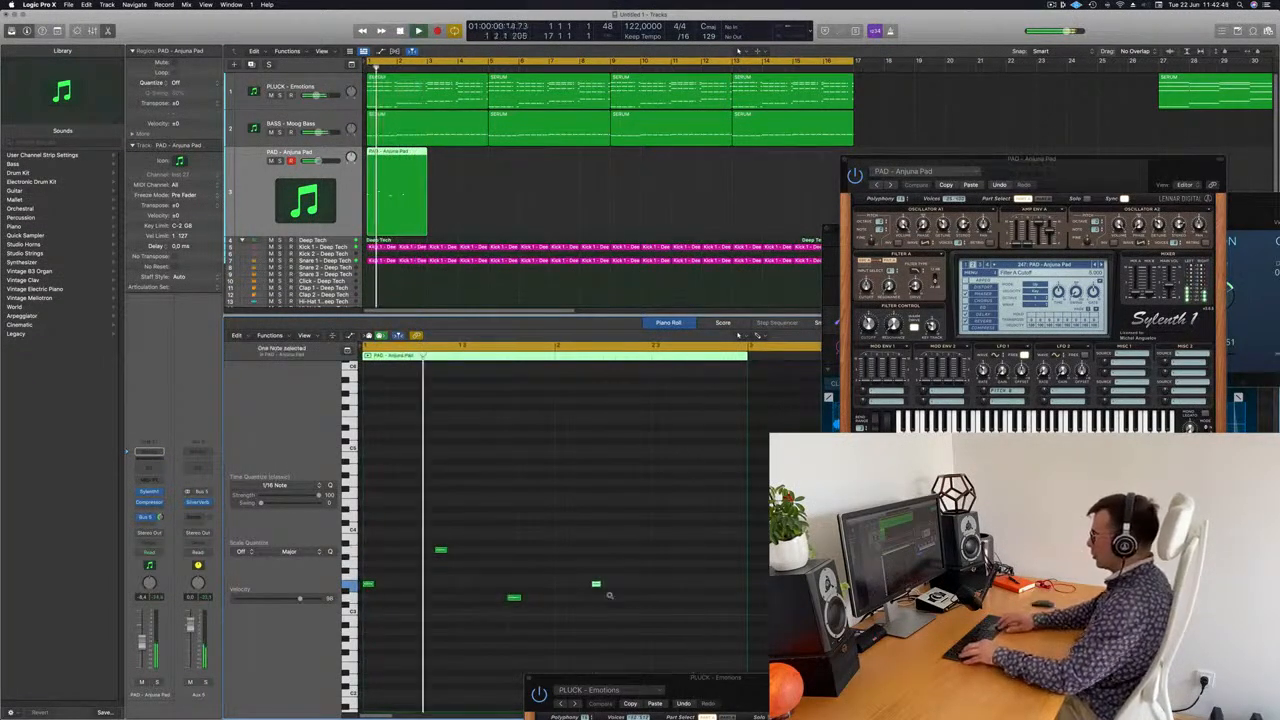
left_click_drag(651, 567, 634, 576)
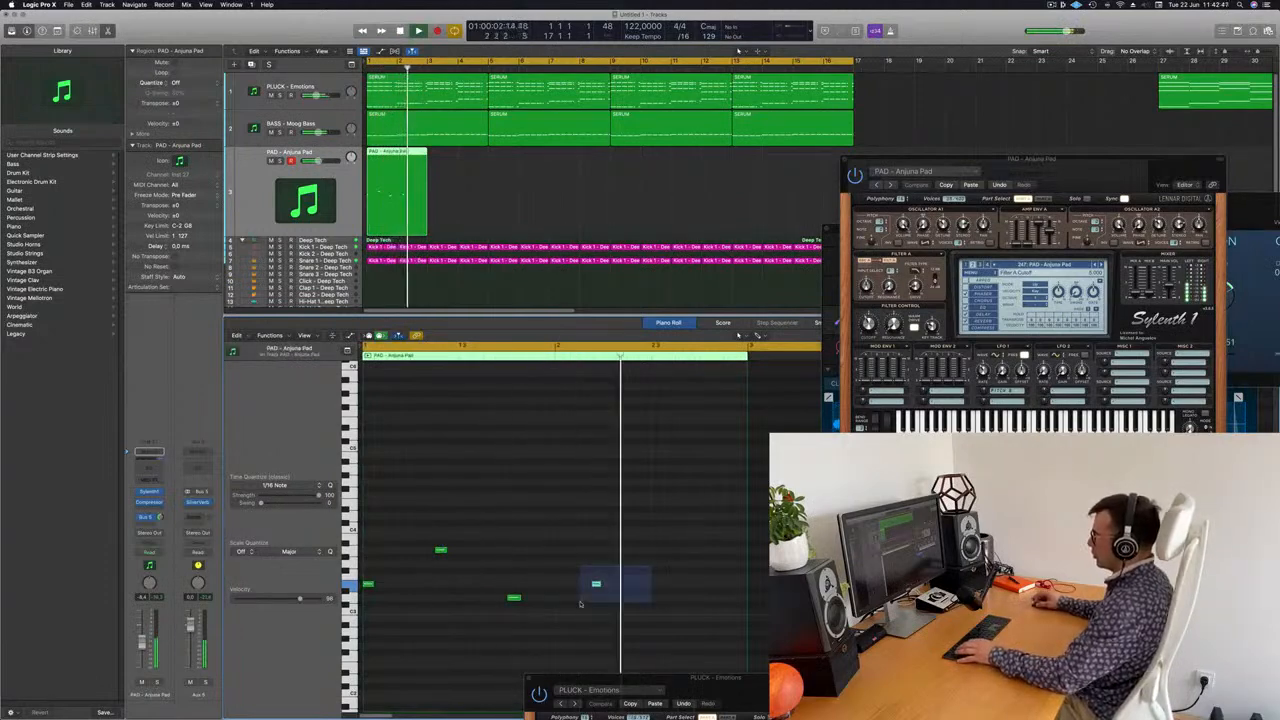
key("Delete")
key("Return")
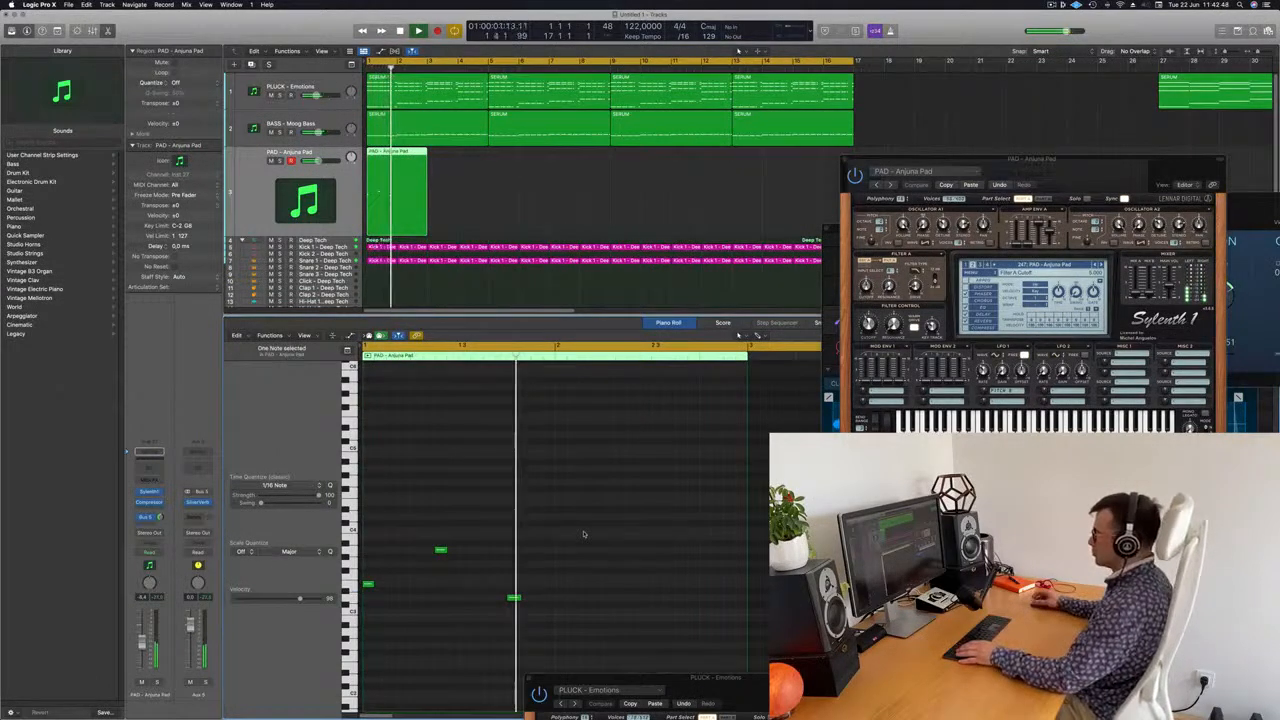
- Copy the pad region's second and third notes so the pair repeats right after them, and play the result
left_click_drag(501, 611, 590, 557)
key("space")
scroll(454, 531, "down", 3)
scroll(454, 530, "up", 2)
scroll(453, 530, "up", 1)
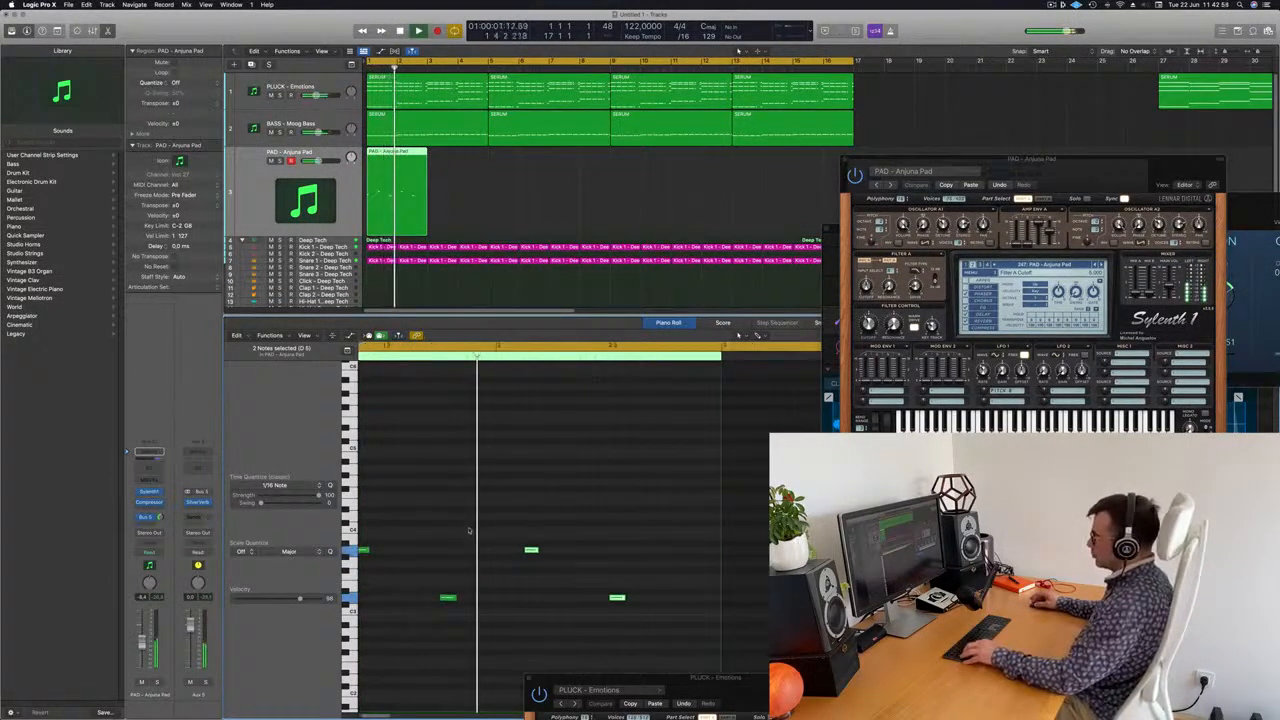
scroll(492, 530, "down", 2)
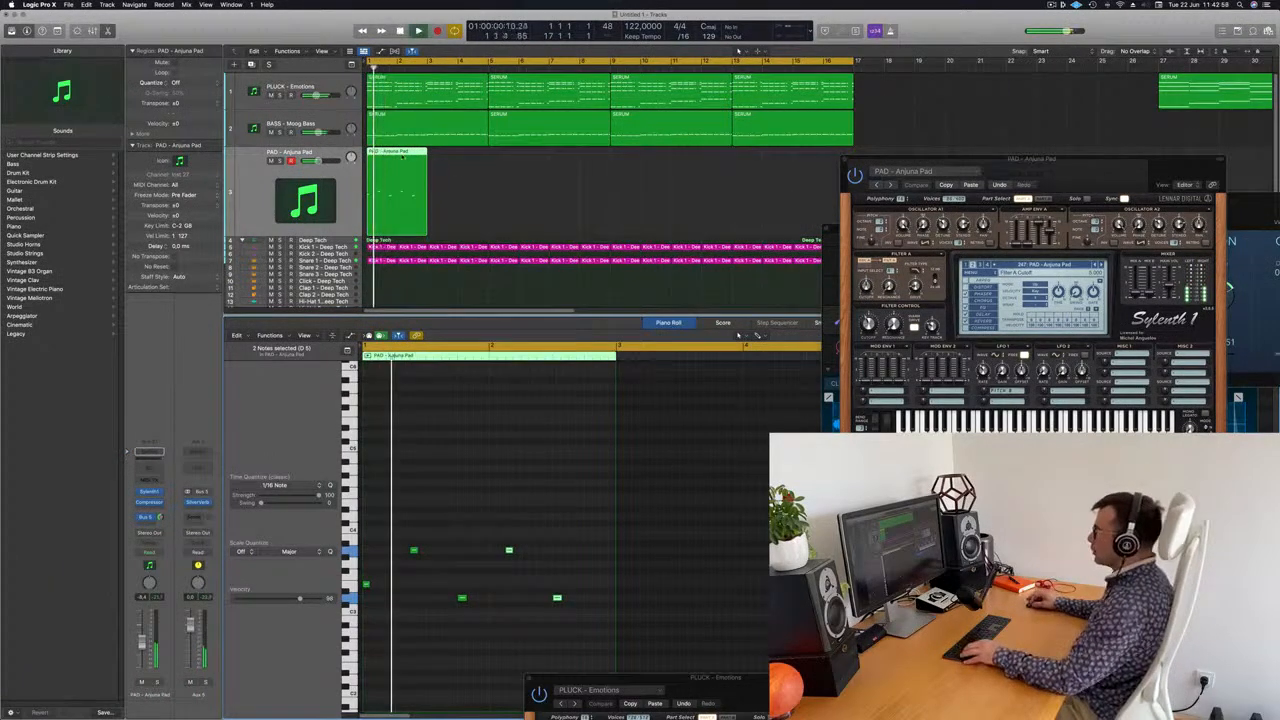
- Copy the two-bar pad region to bar 3
left_click_drag(402, 165, 464, 165)
scroll(530, 179, "down", 2)
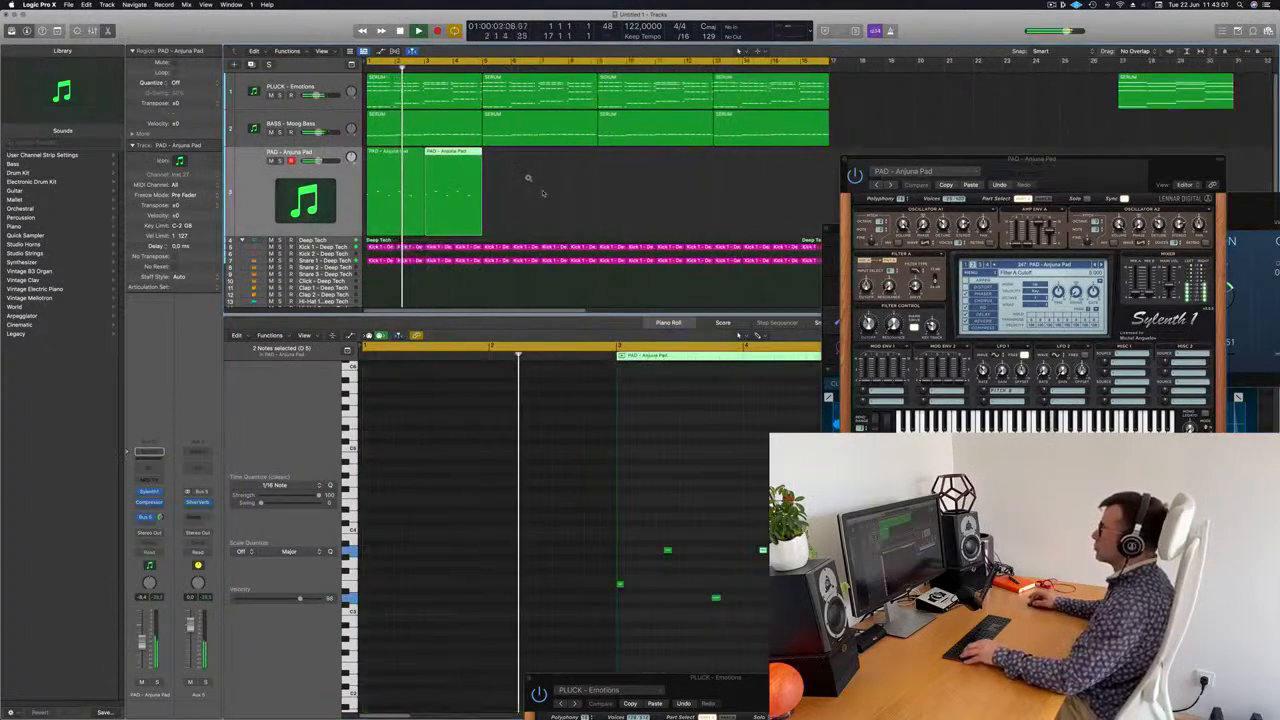
scroll(538, 195, "down", 1)
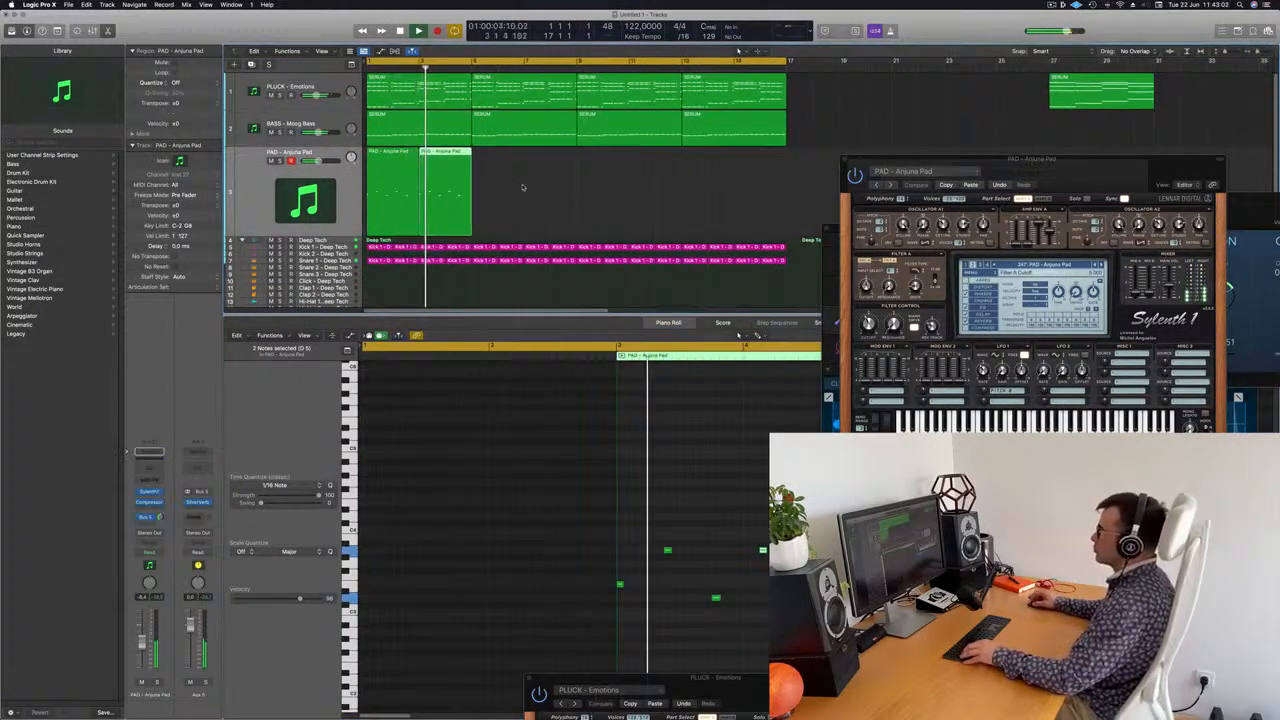
- Move the Sylenth1 window clear of the pad regions and adjust its filter control cutoff while restarting playback
left_click_drag(893, 160, 785, 108)
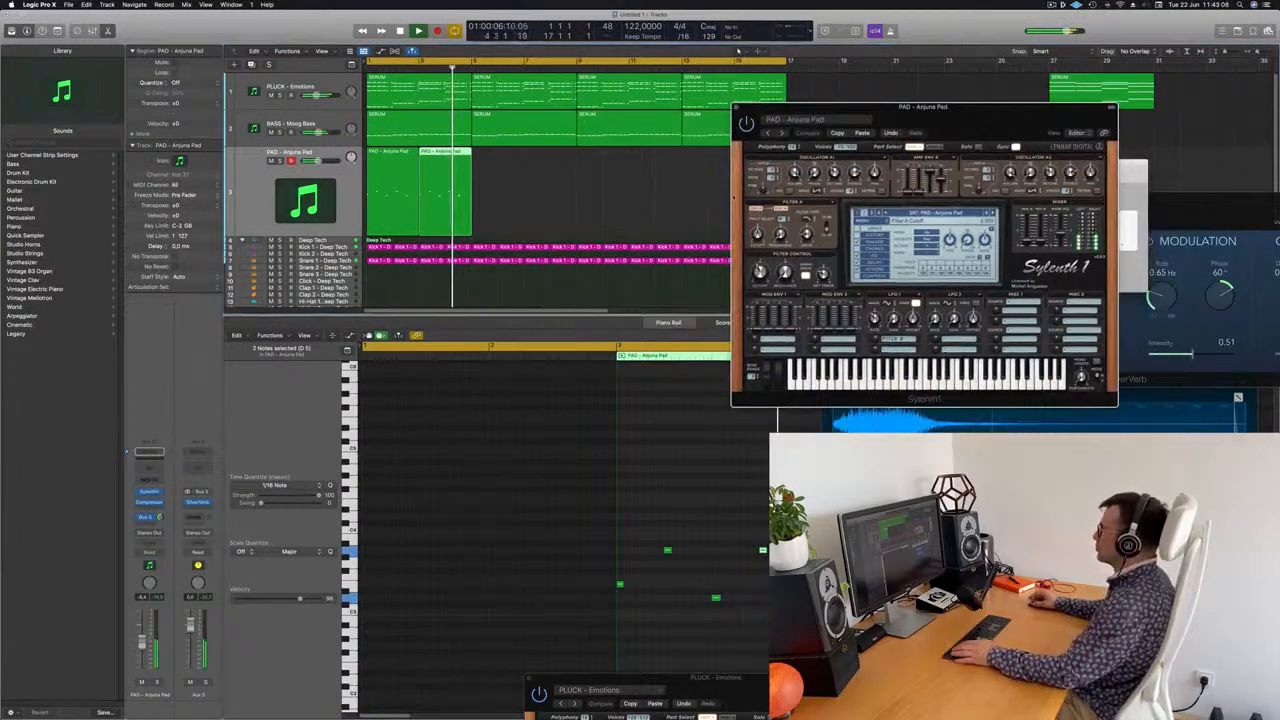
key("space")
key("space")
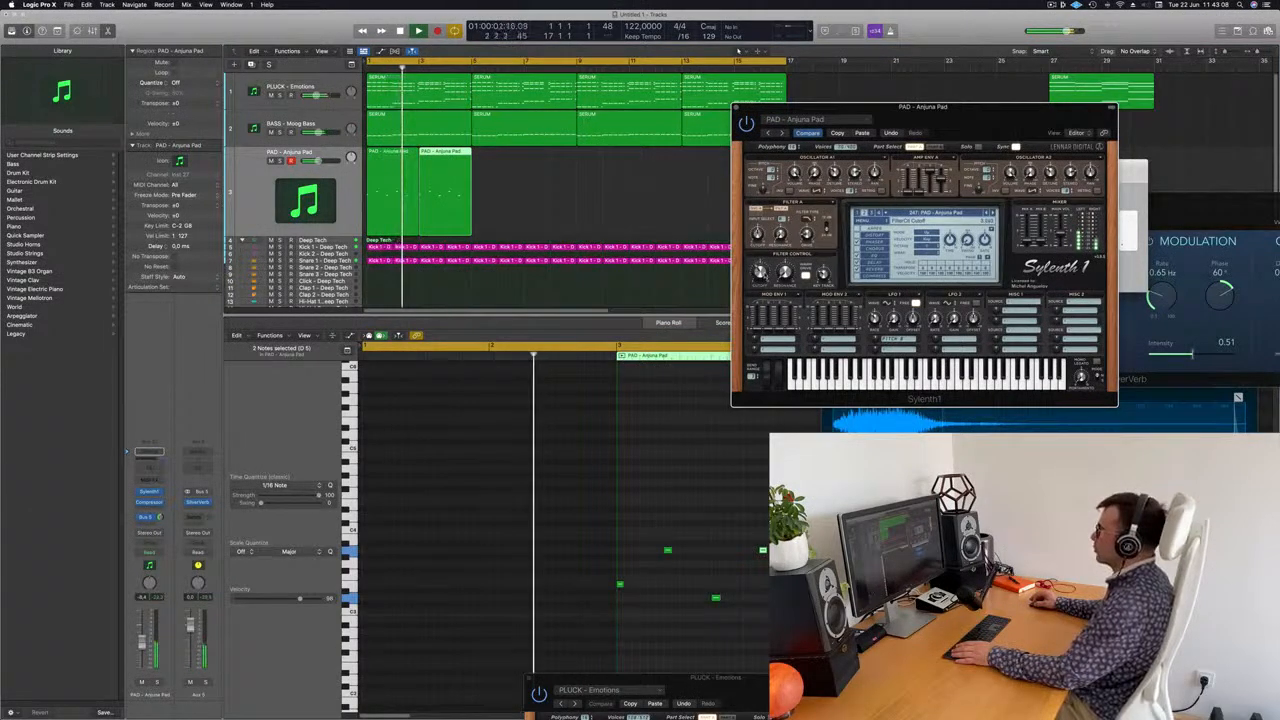
- Copy the two pad regions to bar 5 and play the arrangement from the start
left_click_drag(389, 163, 495, 163)
left_click_drag(648, 186, 400, 152)
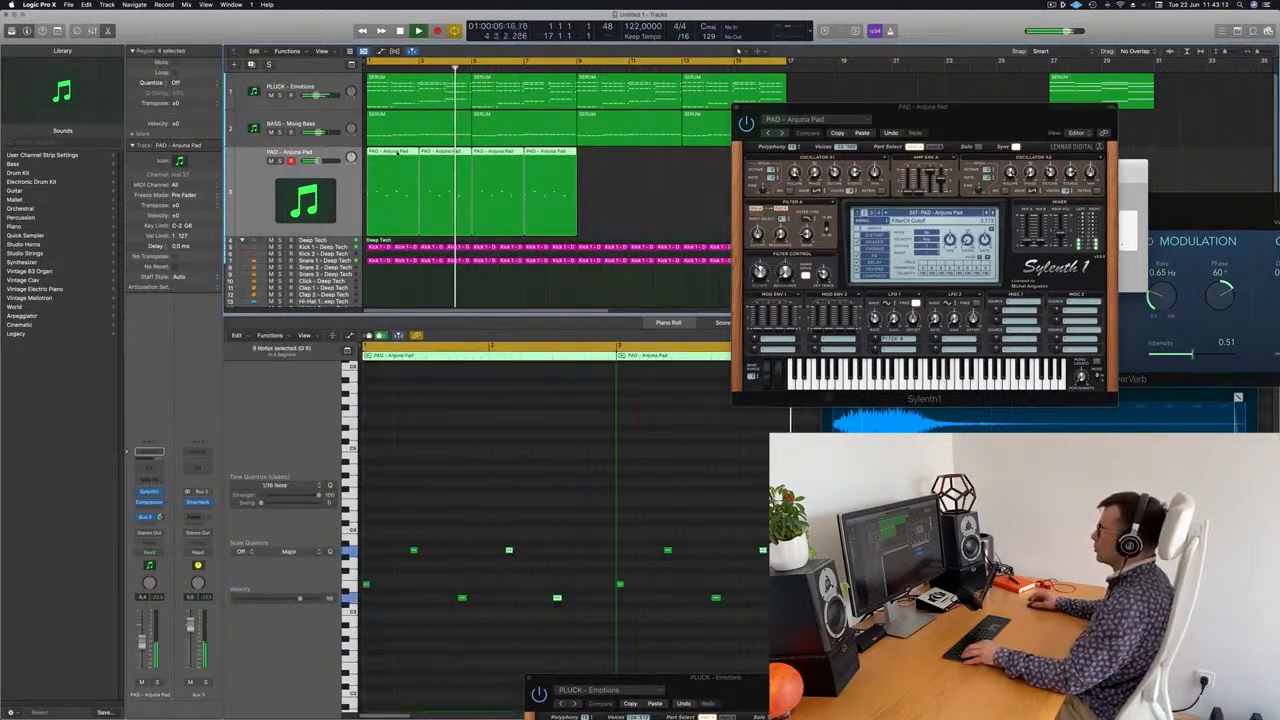
key("space")
key("space")
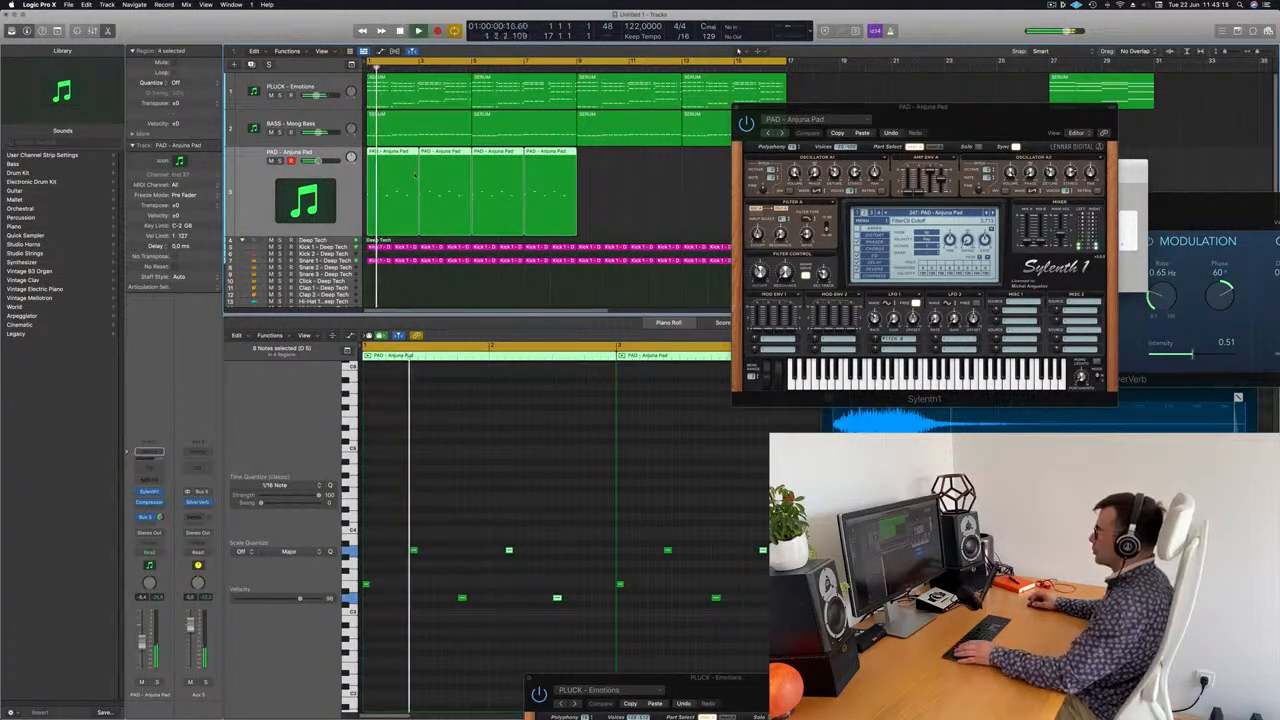
left_click(586, 218)
left_click(395, 154)
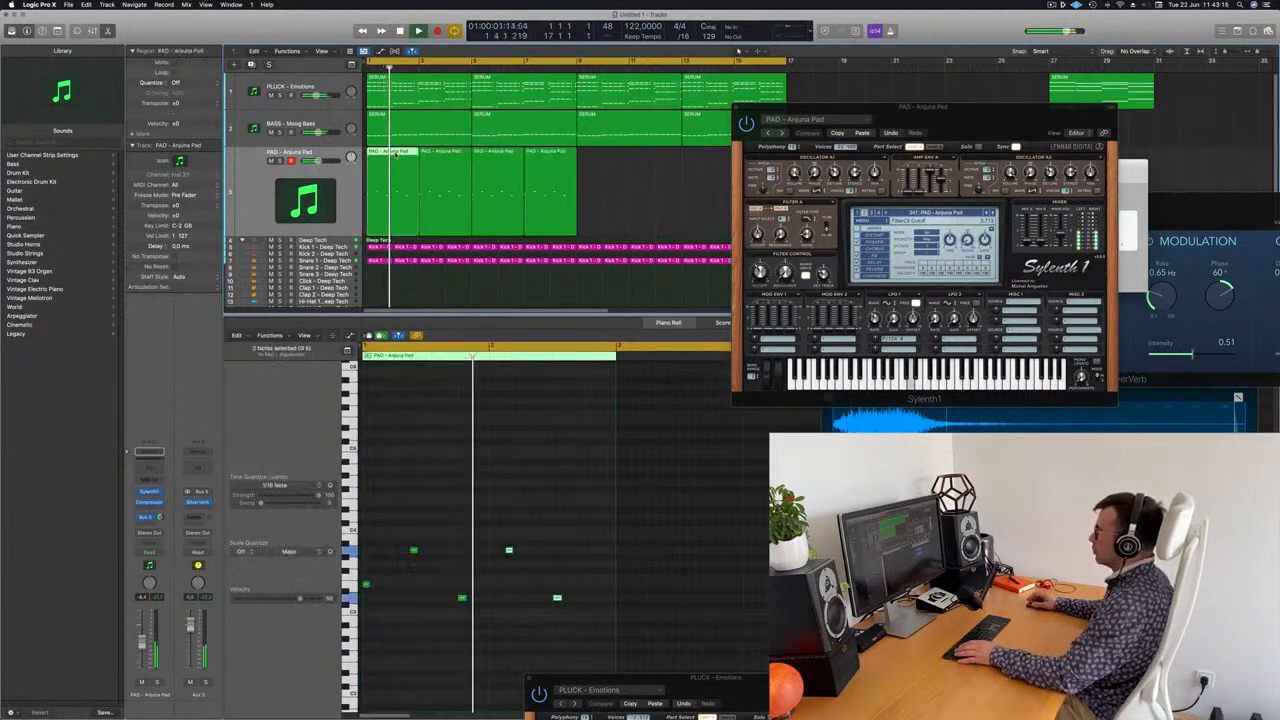
left_click(444, 188)
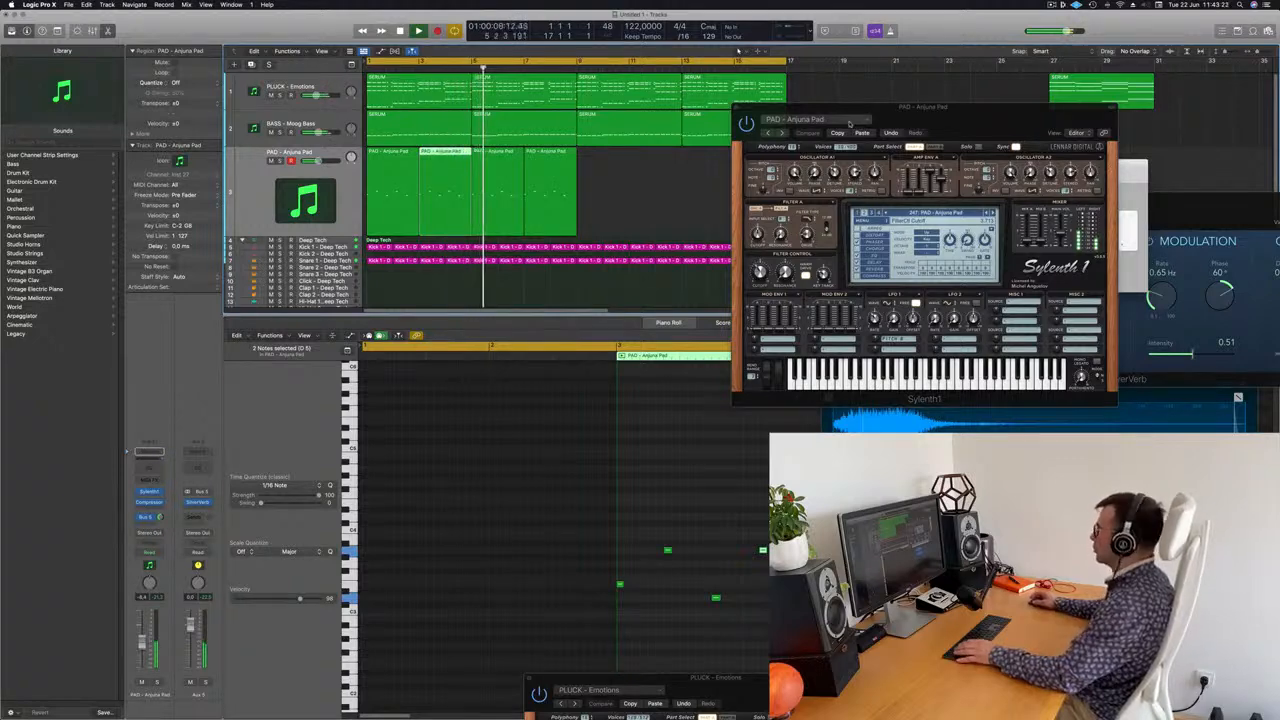
- Move the Sylenth1 window aside and copy all four pad regions to bar 9 to fill the 16-bar cycle
left_click_drag(883, 125, 1000, 123)
left_click_drag(648, 200, 389, 150)
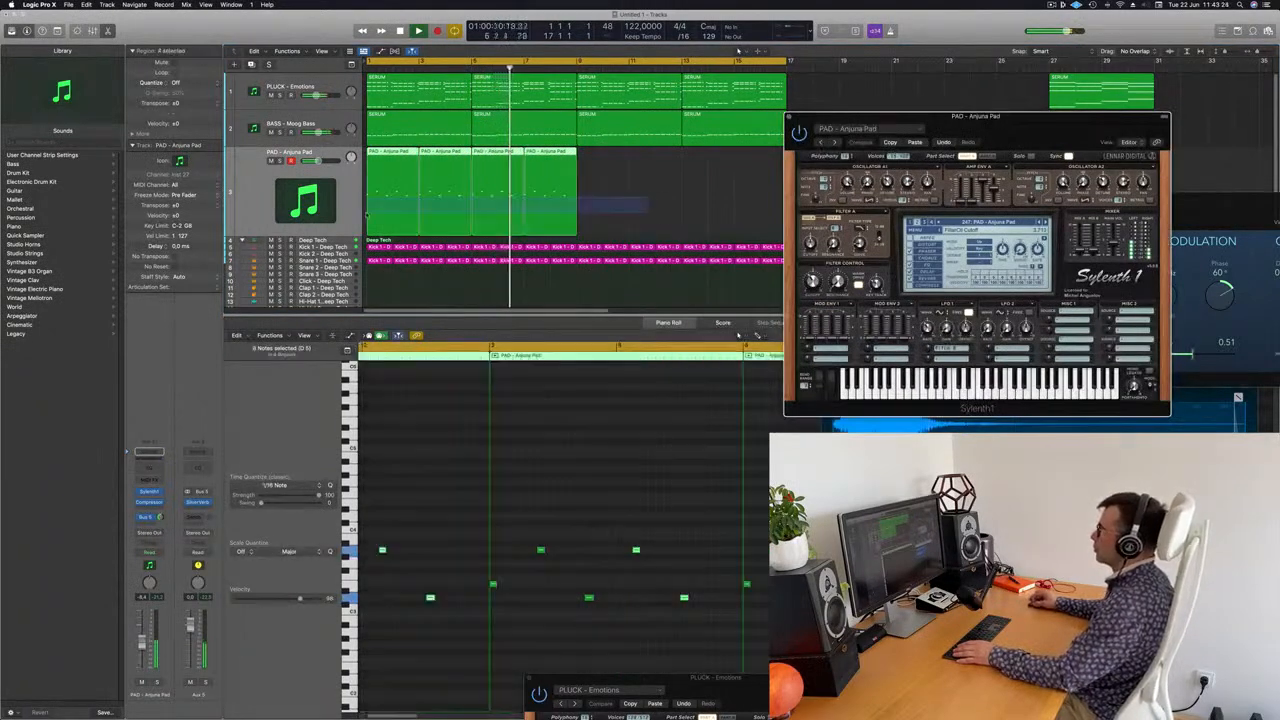
key("super+r")
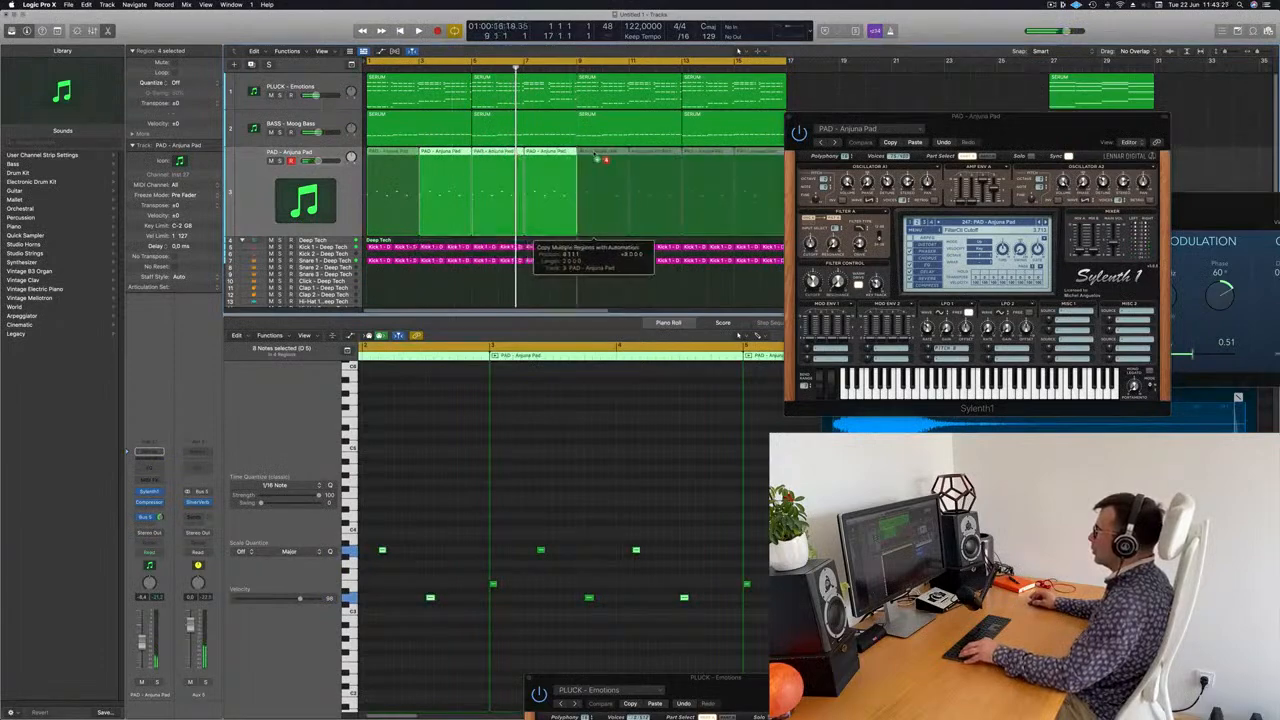
key("space")
- Reposition the Sylenth1 window and adjust the pad's filter control resonance while the loop plays
left_click_drag(1043, 115, 806, 184)
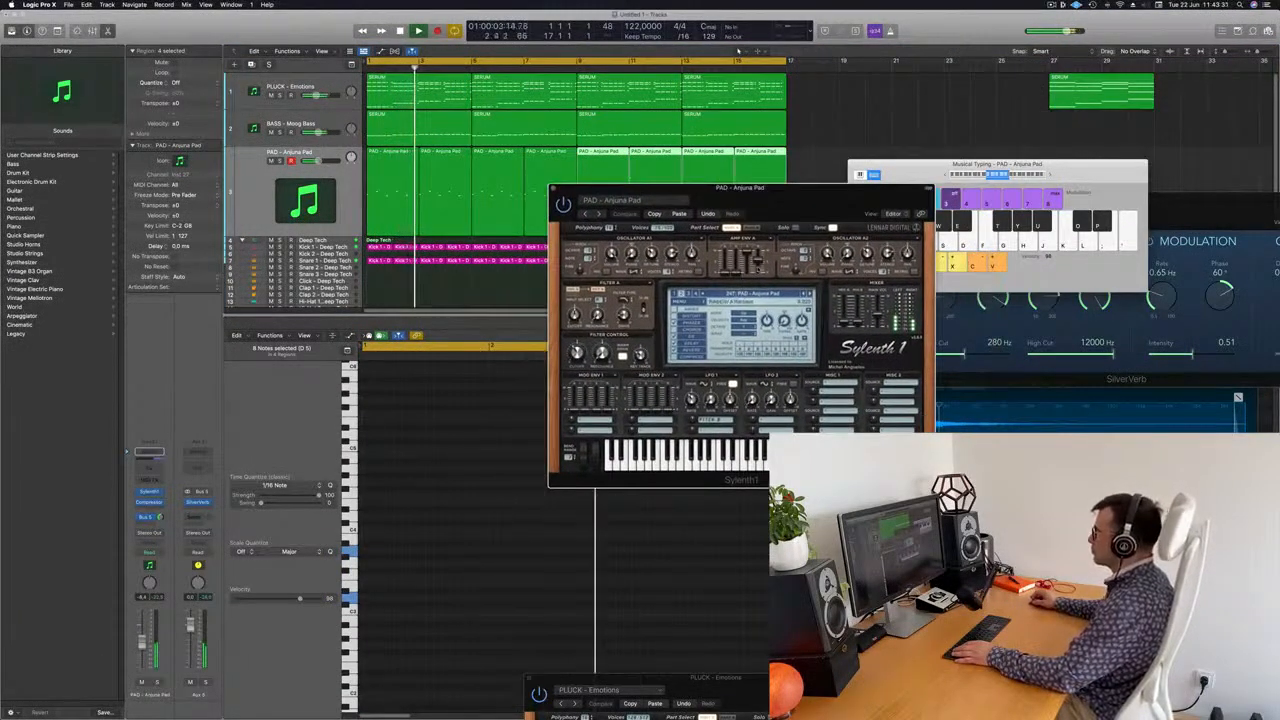
left_click_drag(775, 200, 729, 198)
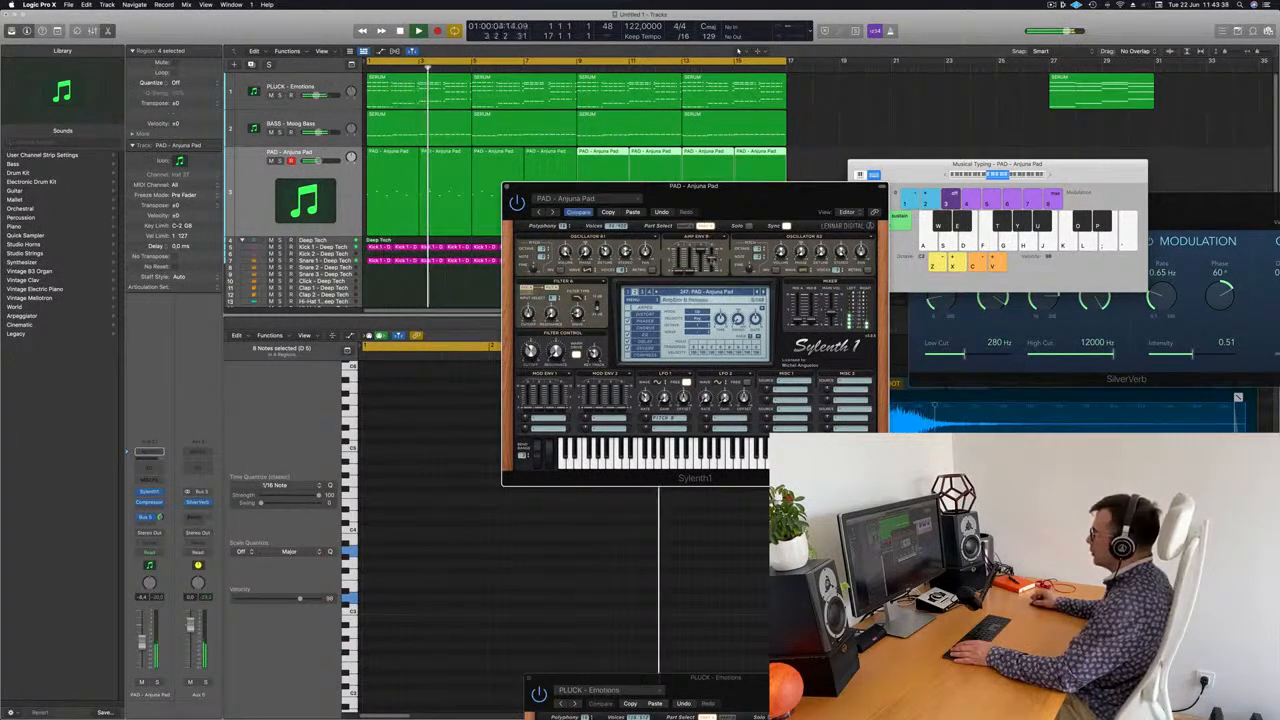
left_click_drag(759, 211, 924, 195)
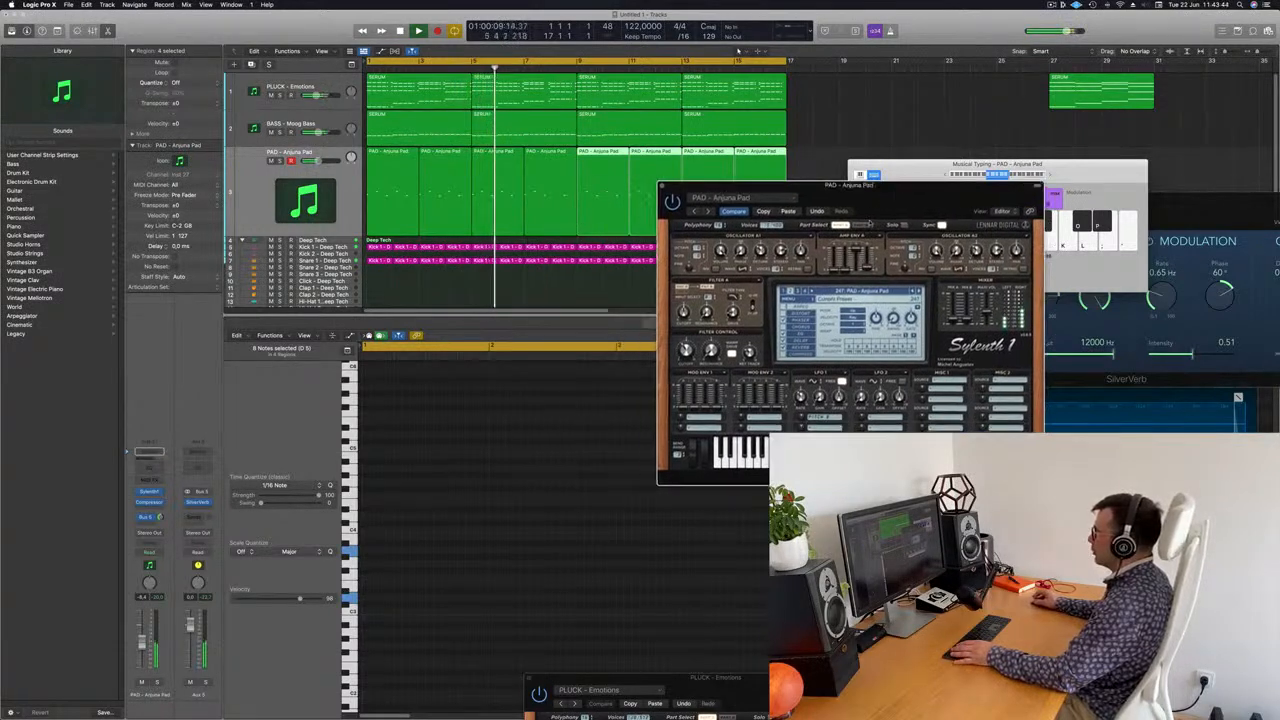
- Select all eight pad regions and shift the Sylenth1 window while restarting the loop
left_click(274, 184)
key("Return")
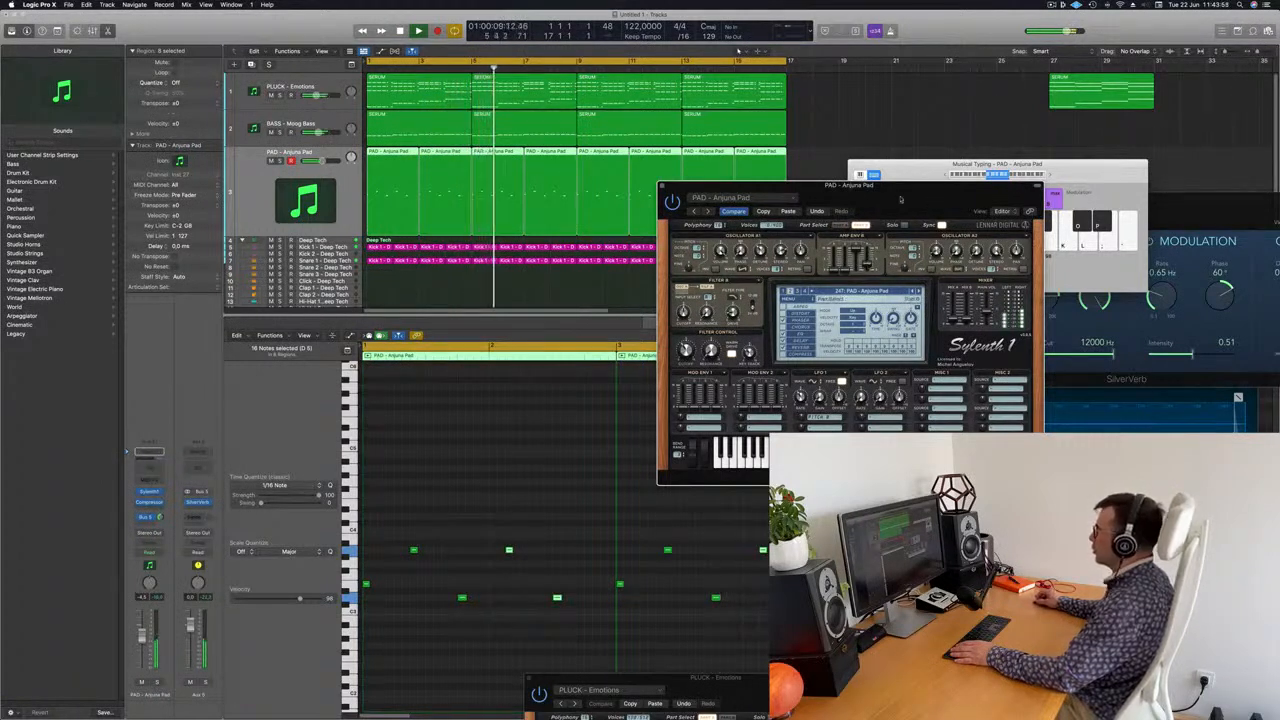
left_click_drag(930, 199, 781, 201)
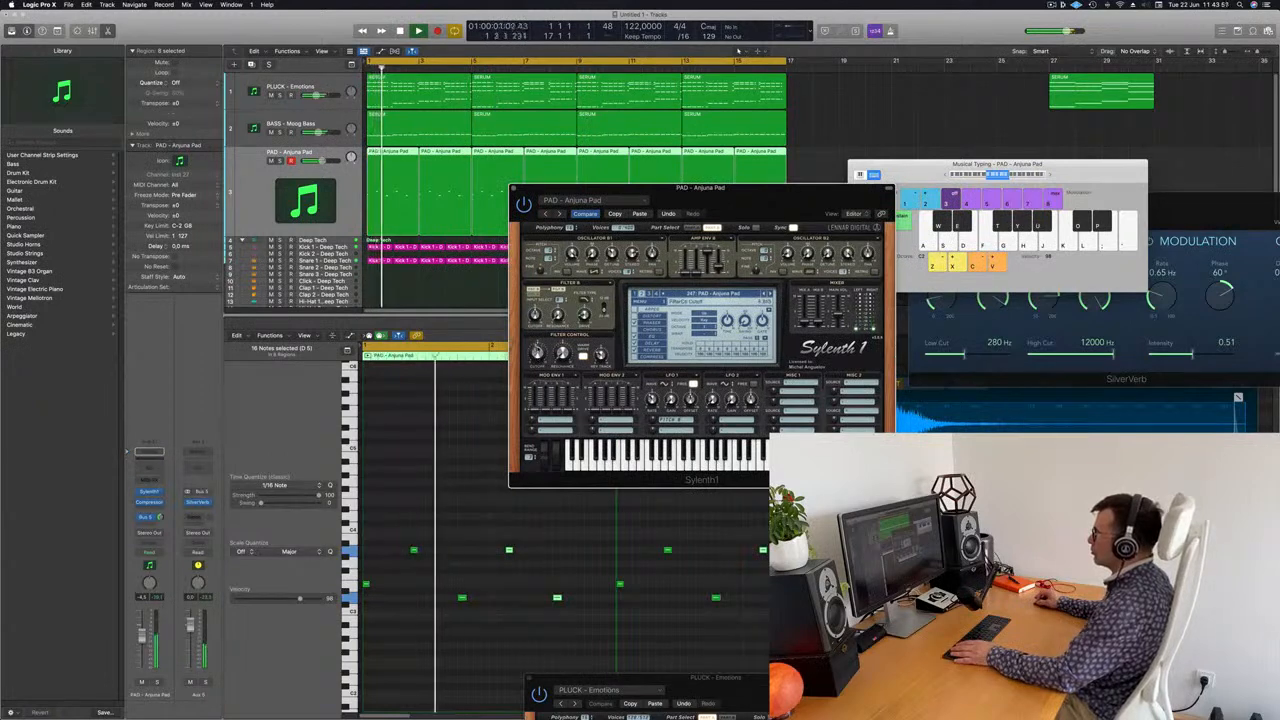
- Try all the pad notes one octave lower in the Piano Roll while the loop plays
left_click(446, 448)
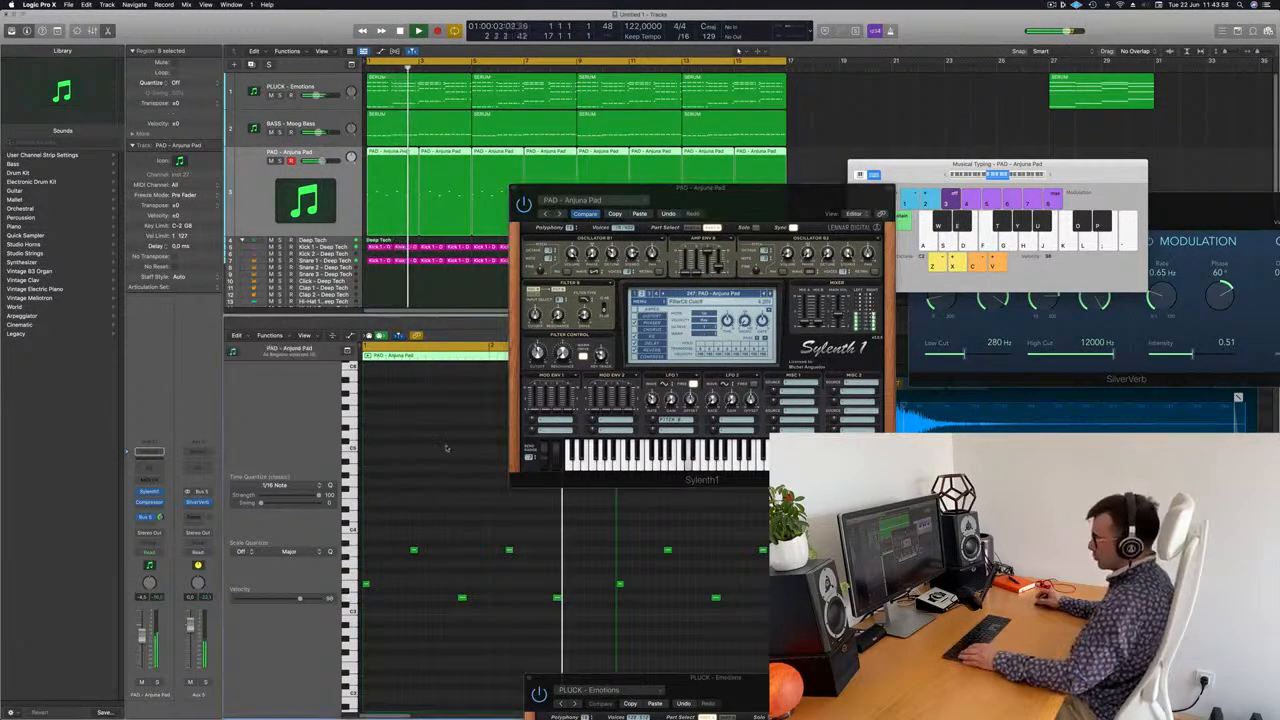
scroll(446, 448, "up", 3)
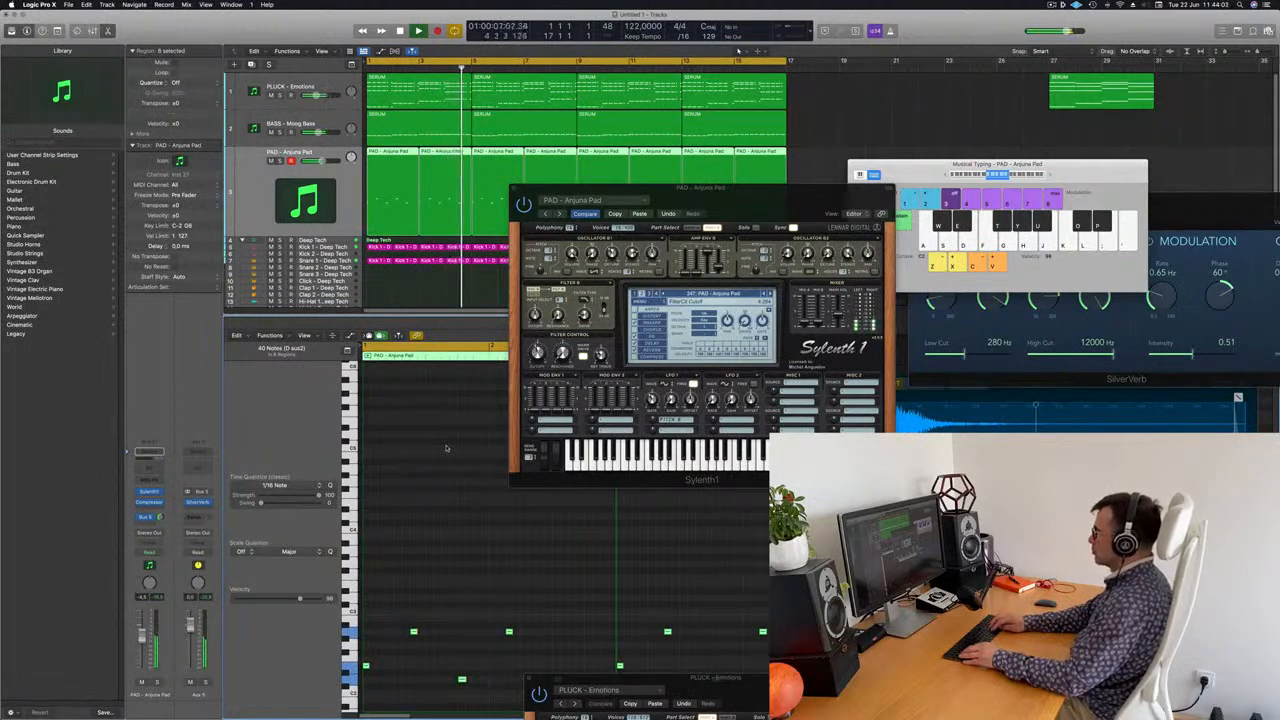
scroll(446, 448, "down", 3)
- Close the Sylenth1 window, move the Musical Typing keyboard clear of the tracks and replay the loop from the start
left_click_drag(745, 195, 681, 223)
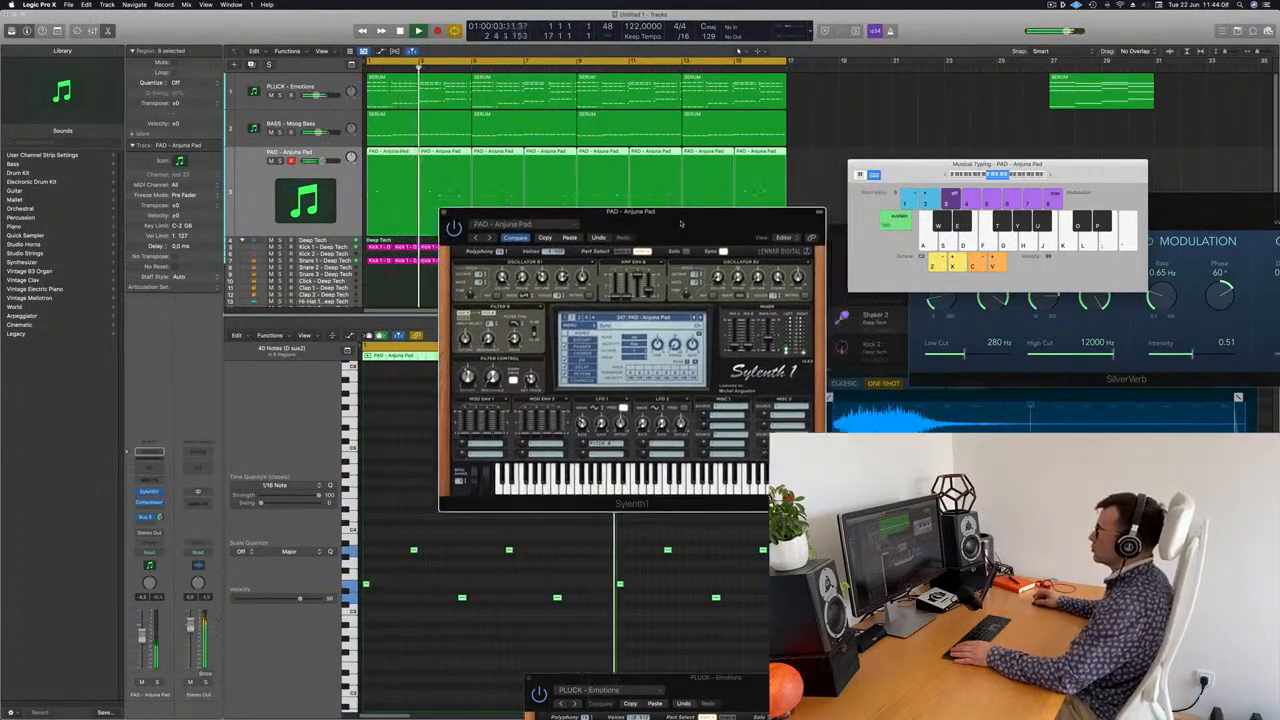
left_click(444, 212)
scroll(267, 210, "down", 1)
scroll(267, 210, "down", 2)
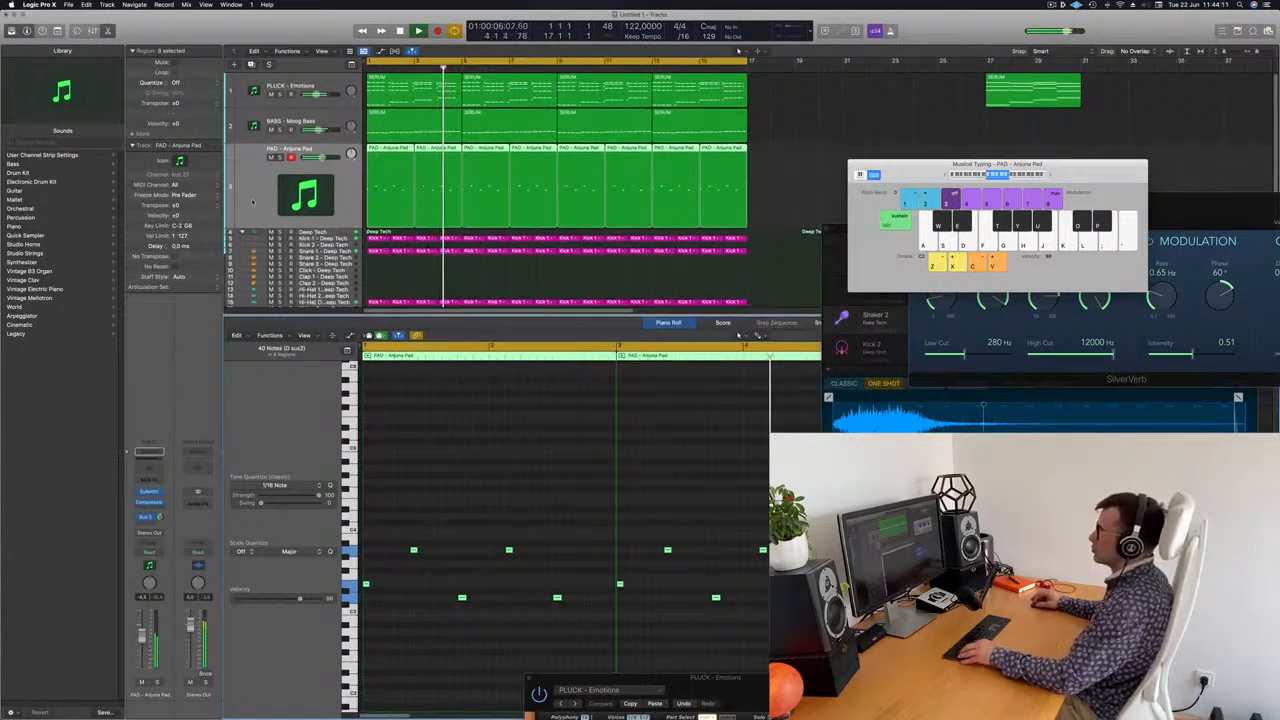
left_click_drag(923, 172, 1086, 151)
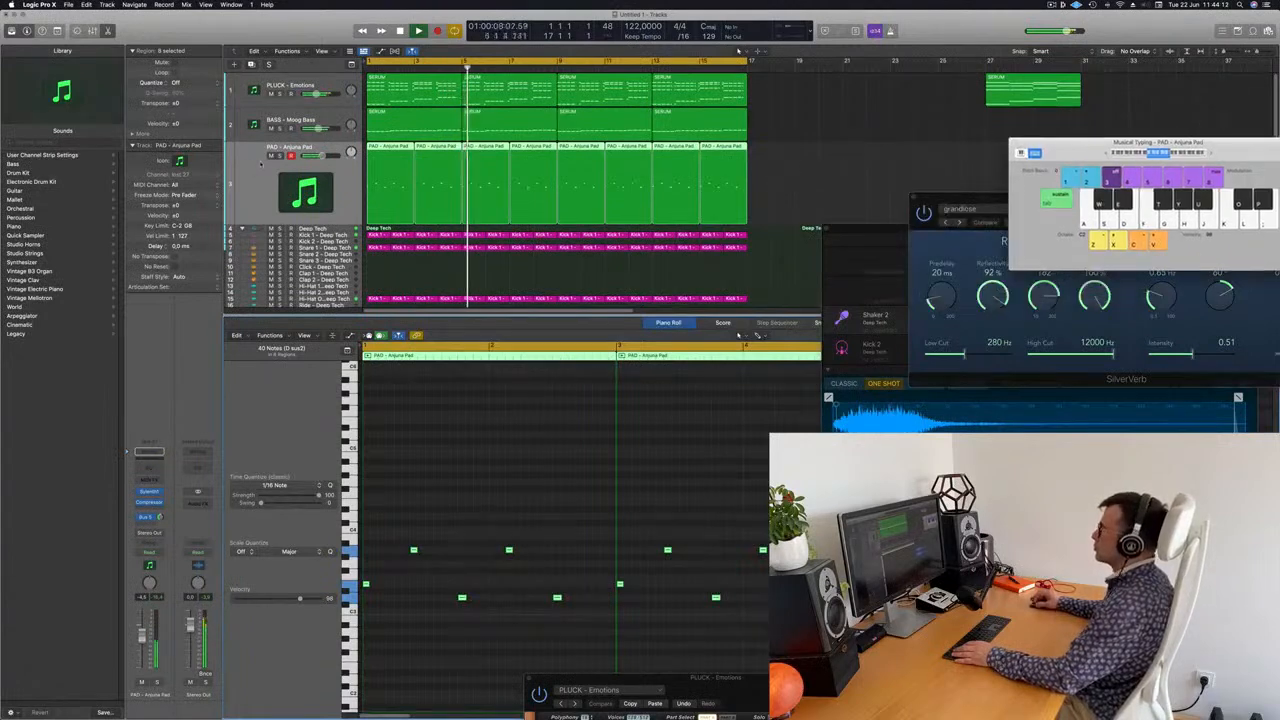
scroll(245, 179, "down", 1)
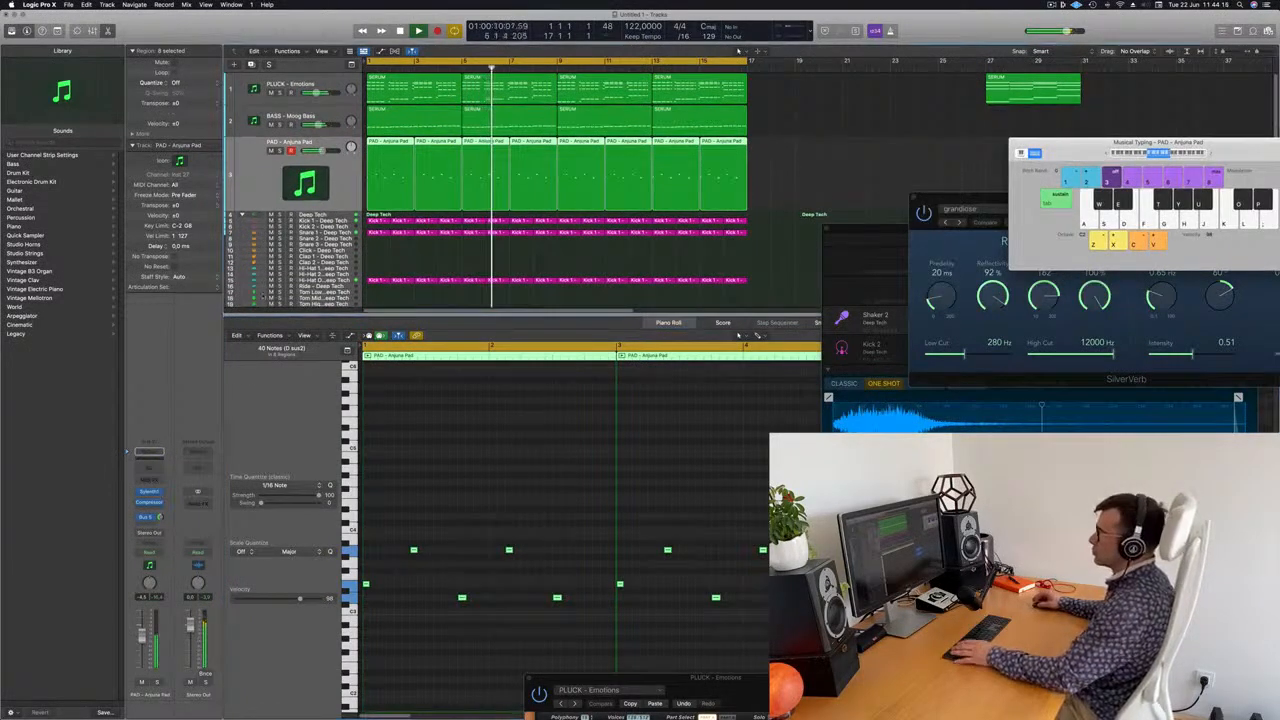
key("space")
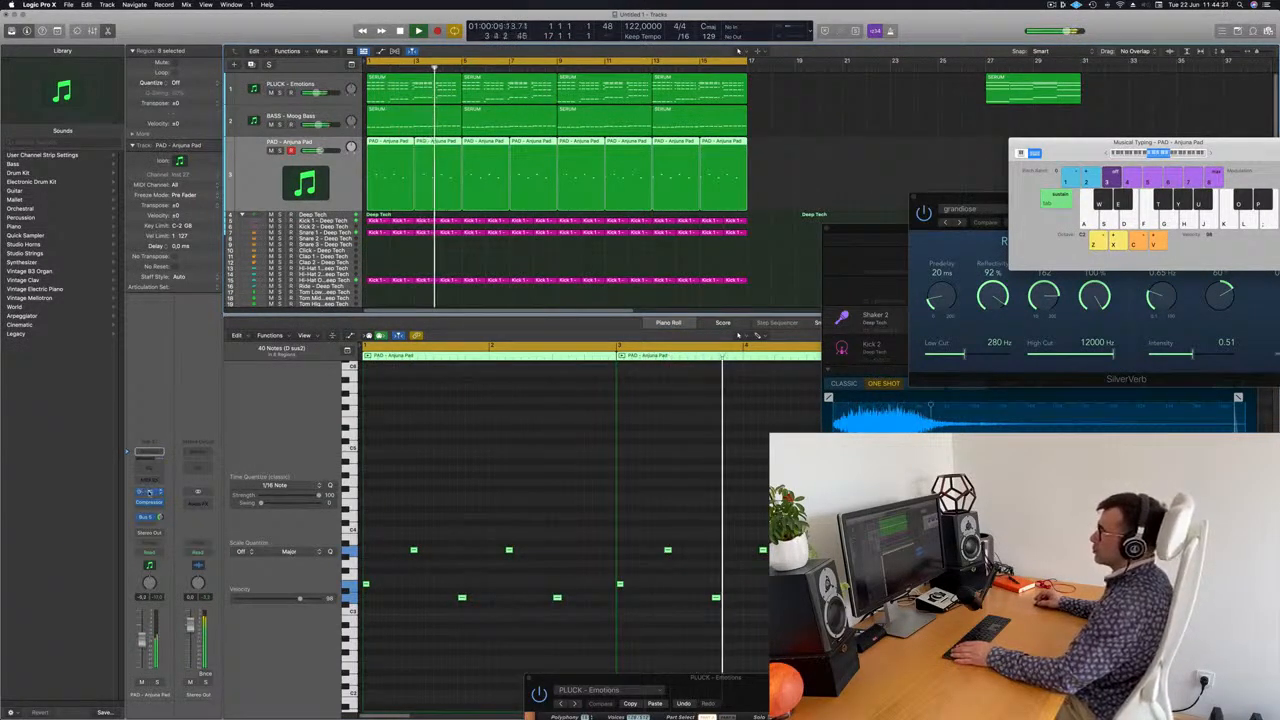
key("space")
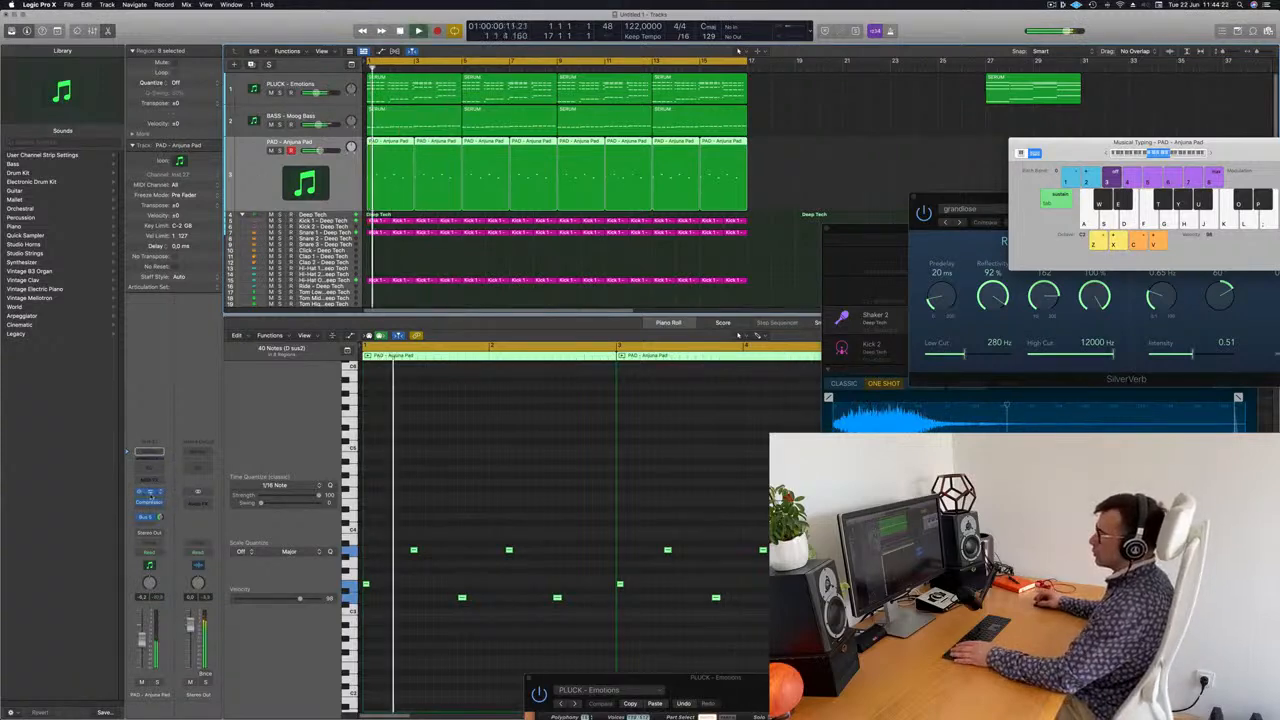
- Reopen Sylenth1 on the pad track, load the LEAD - Basic Super Saw preset and restart playback
left_click(149, 491)
key("space")
key("space")
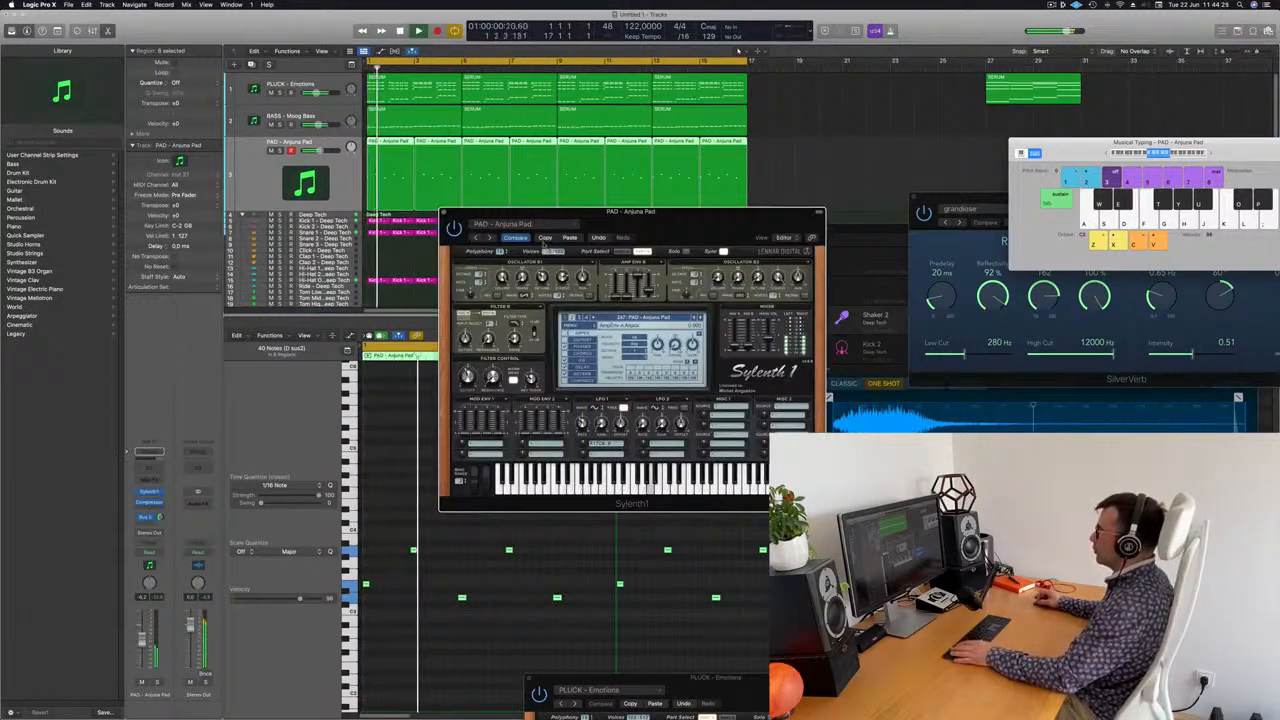
left_click(537, 225)
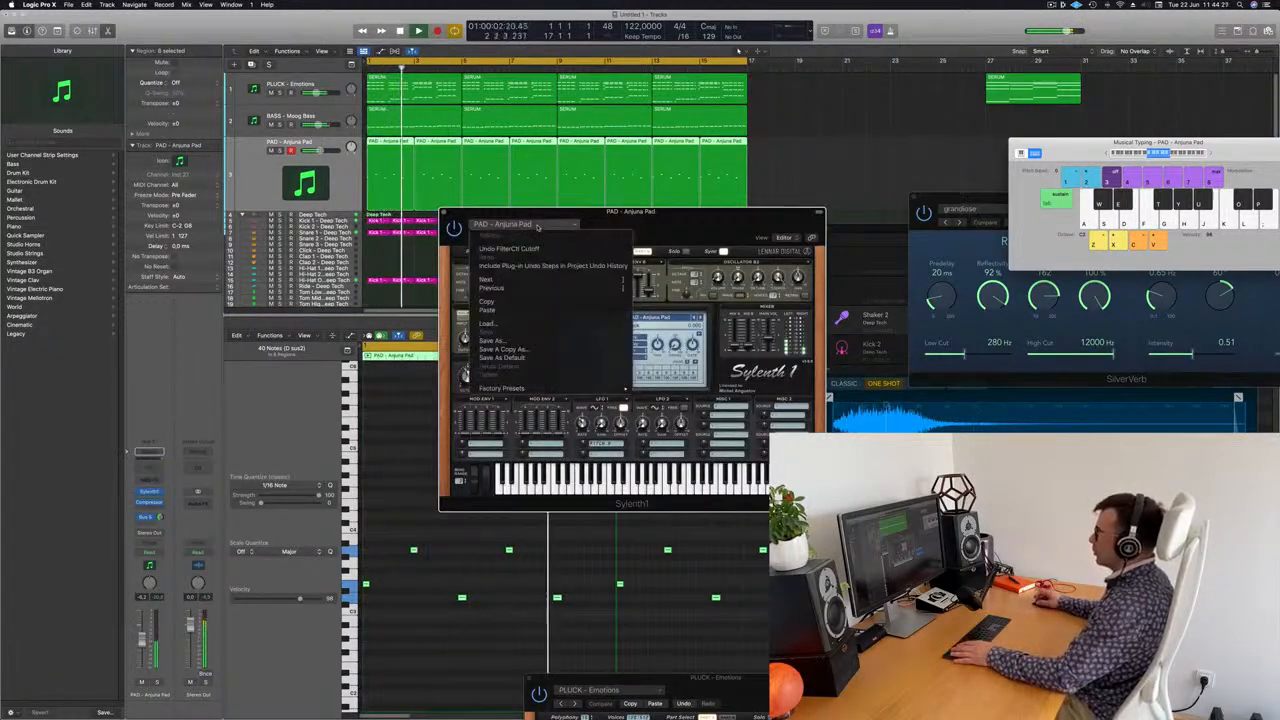
left_click(704, 233)
left_click(630, 319)
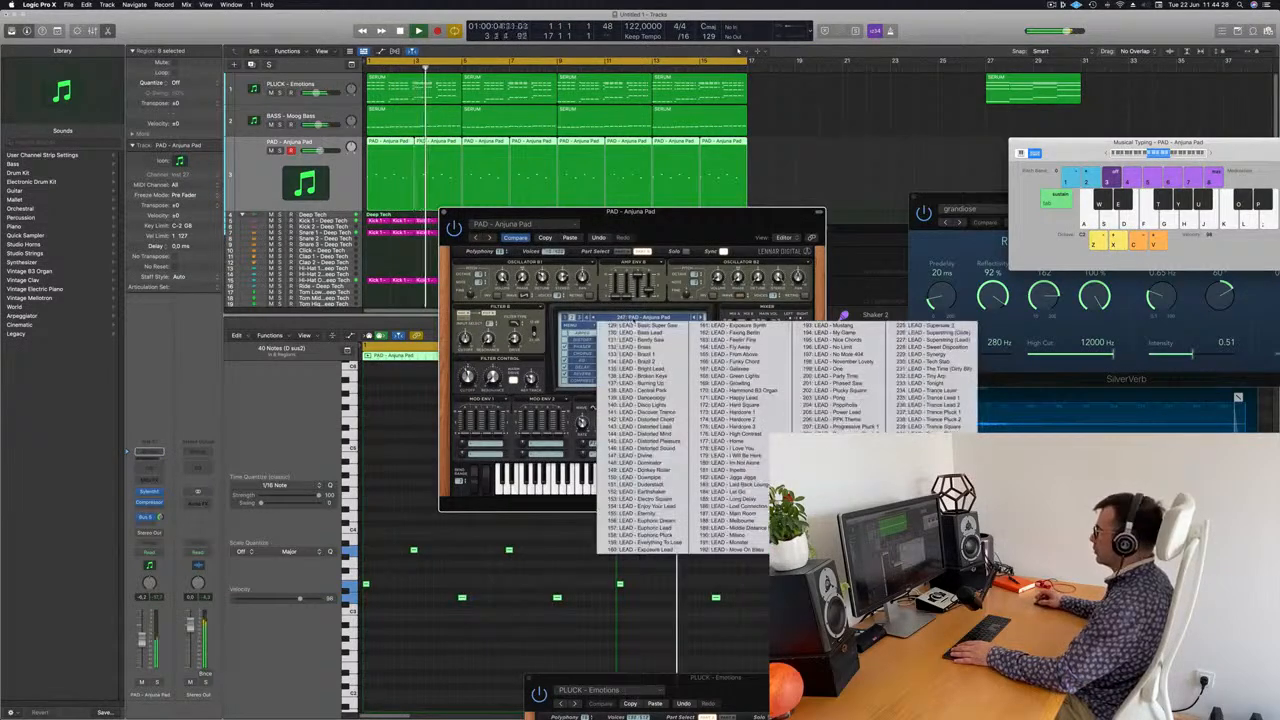
left_click(640, 325)
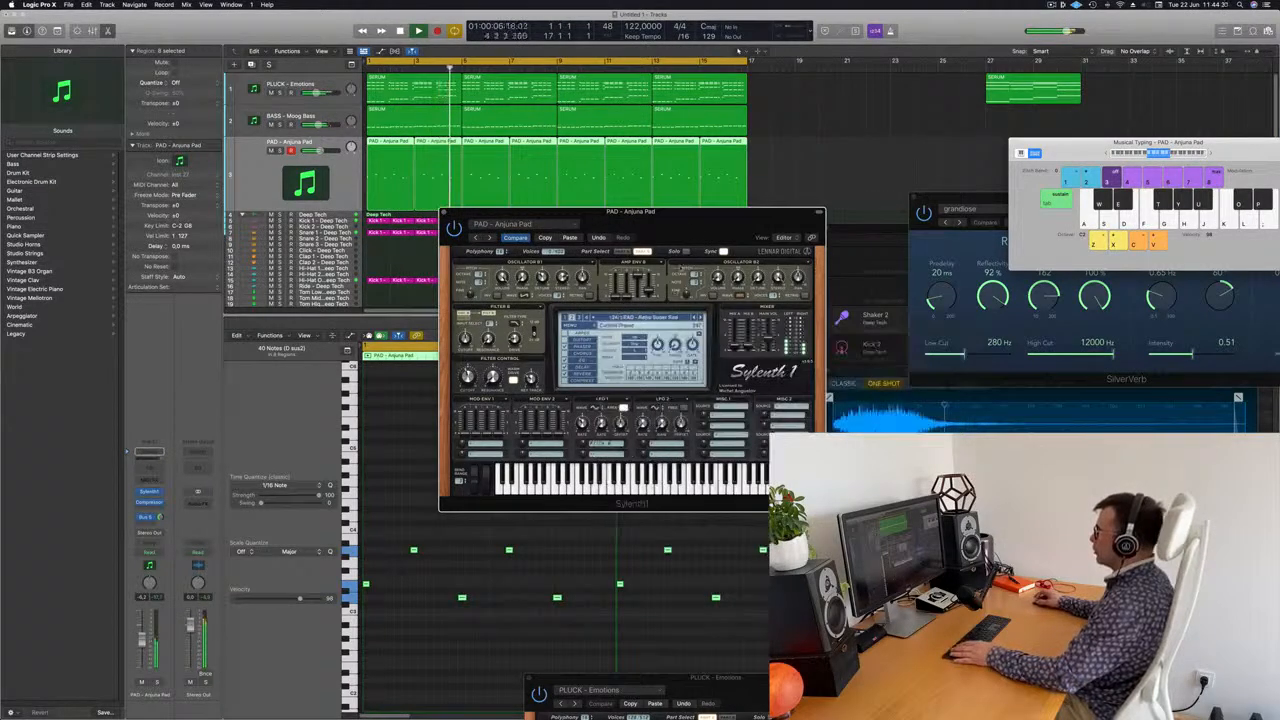
left_click(393, 370)
key("space")
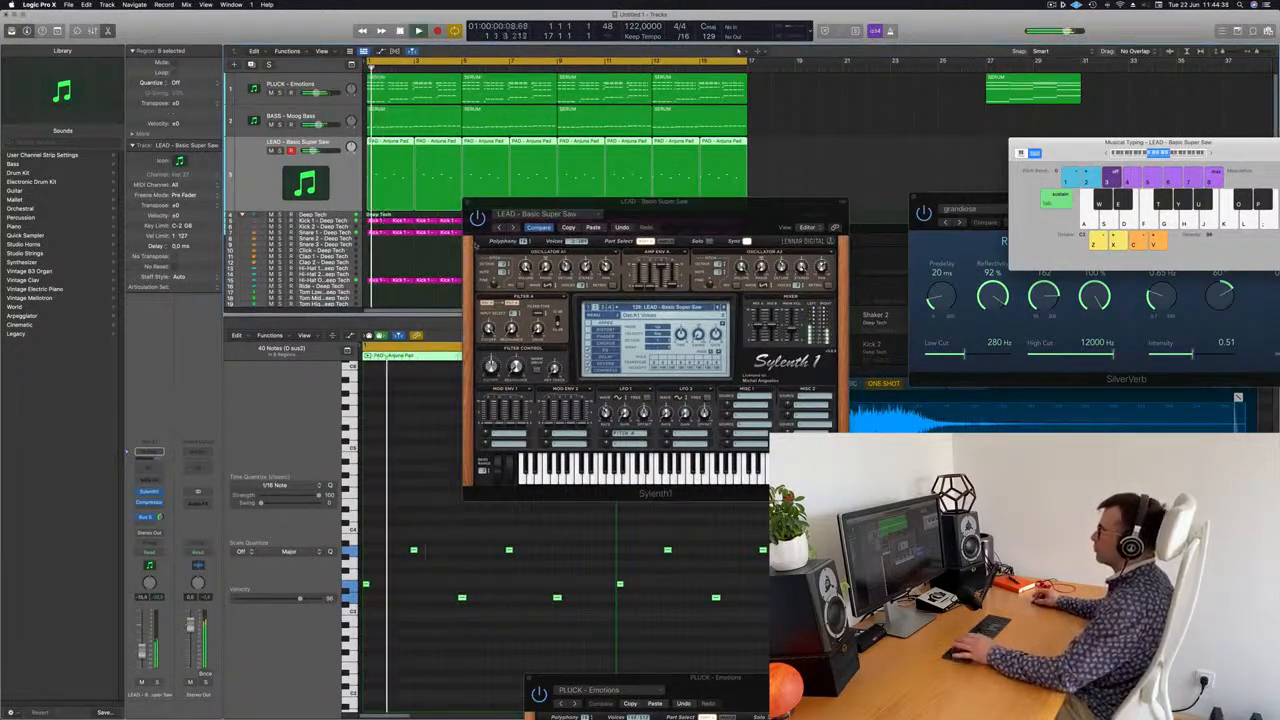
- Audition the following Sylenth1 presets past LEAD - Bendy Saw and settle on LEAD - Brass
left_click(514, 228)
left_click(514, 228)
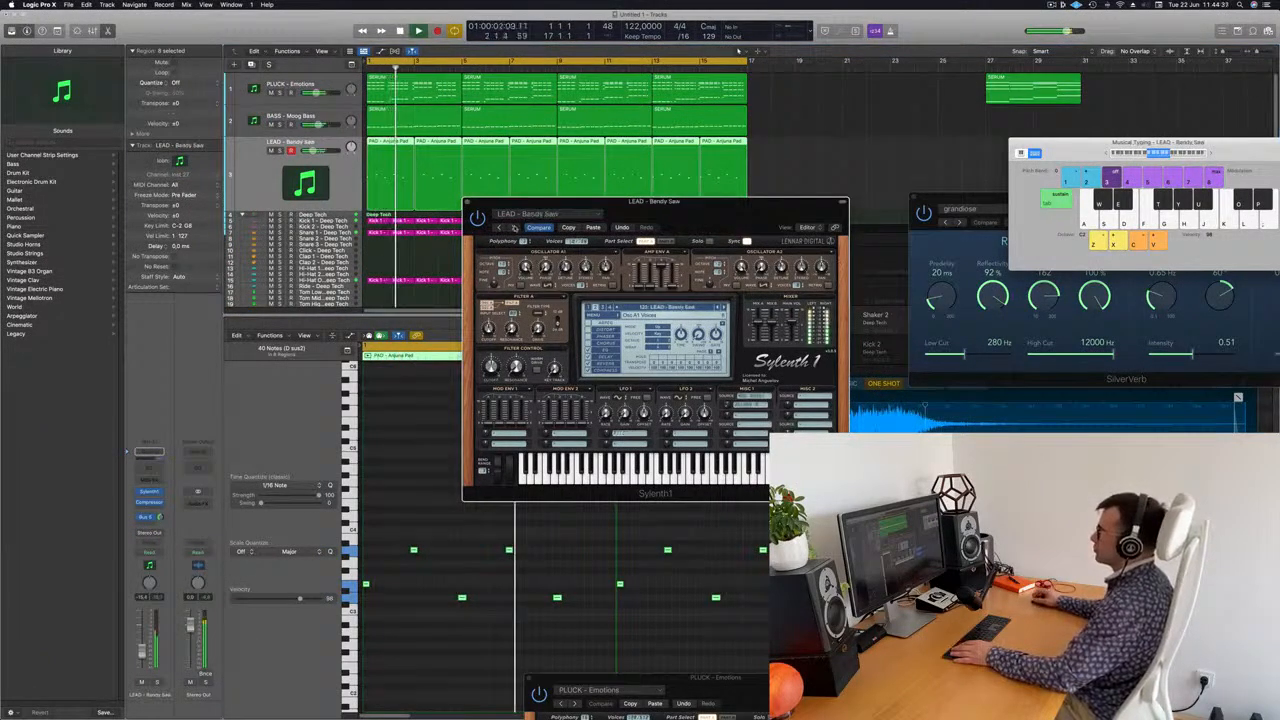
left_click(514, 228)
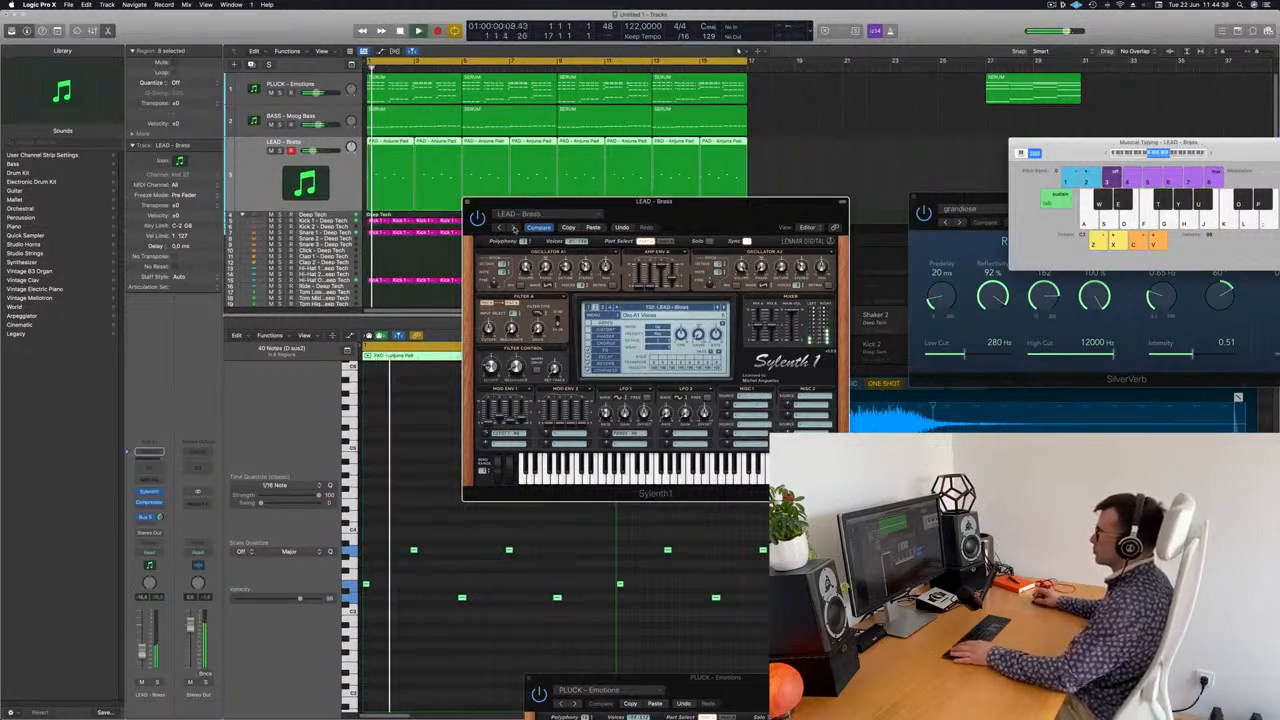
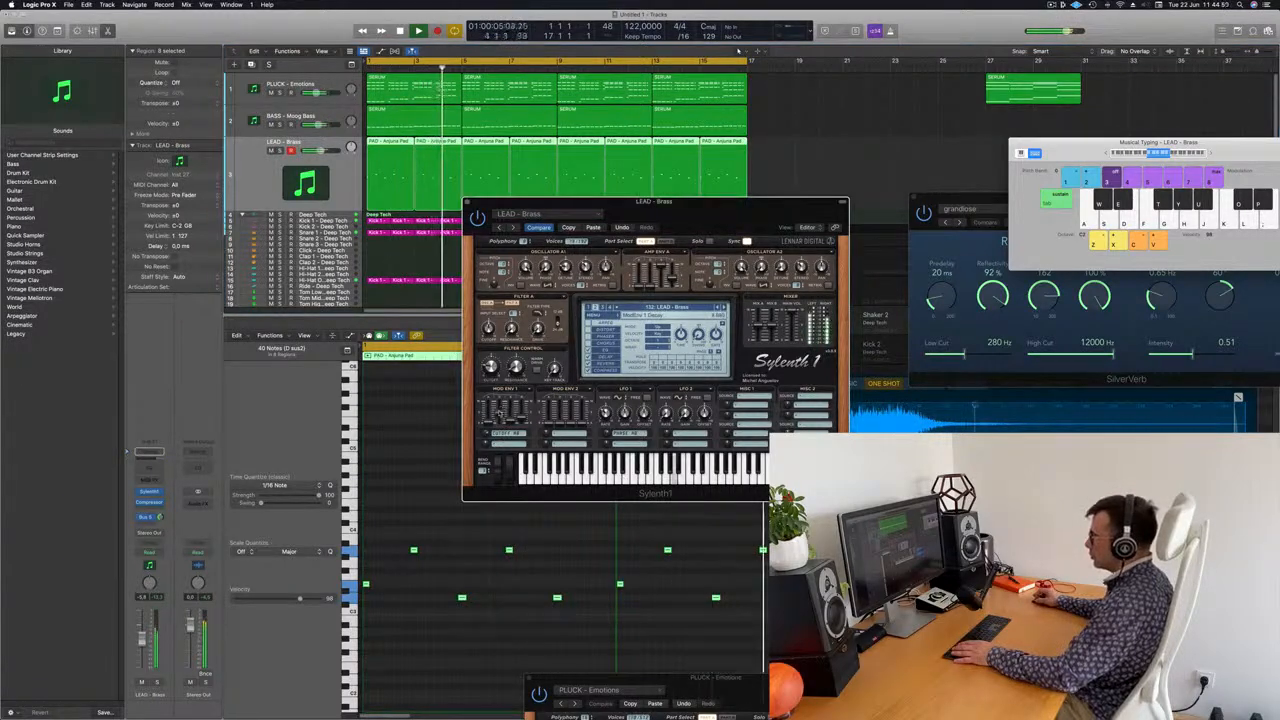
- Replay the loop, fine-tune the lead channel's Bus 5 reverb send and reposition the Sylenth1 window
key("space")
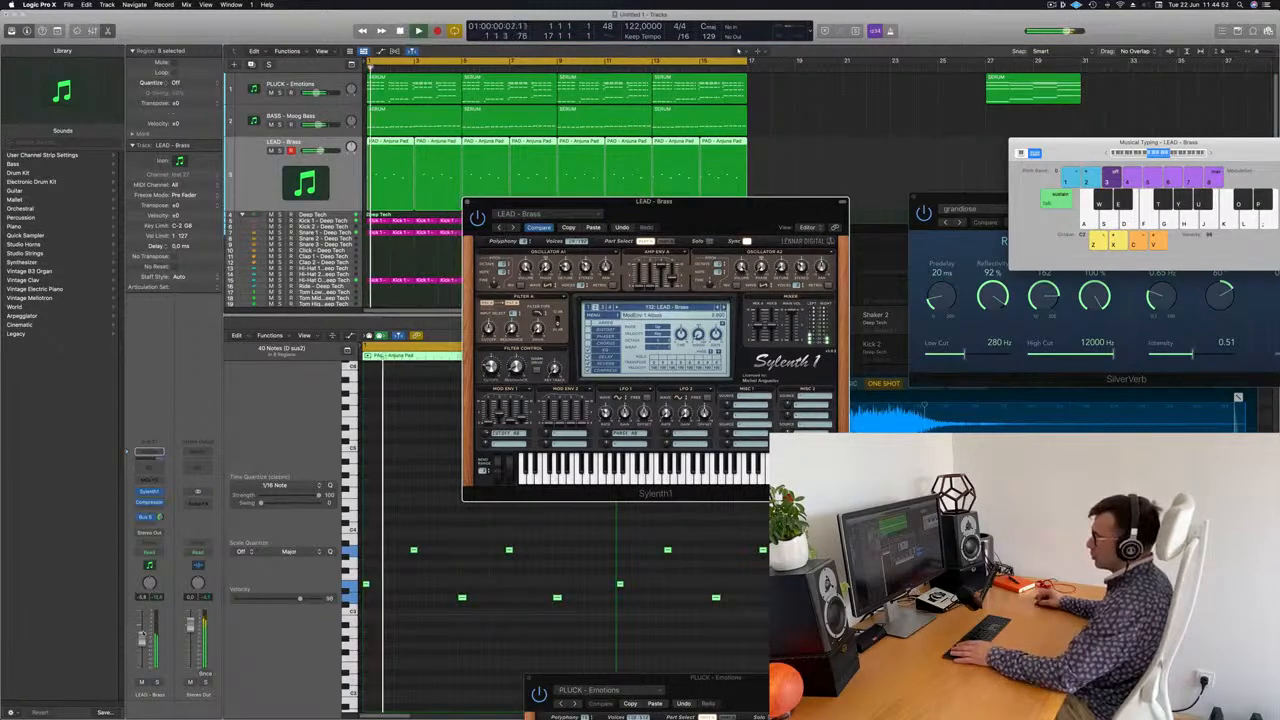
left_click_drag(161, 517, 162, 519)
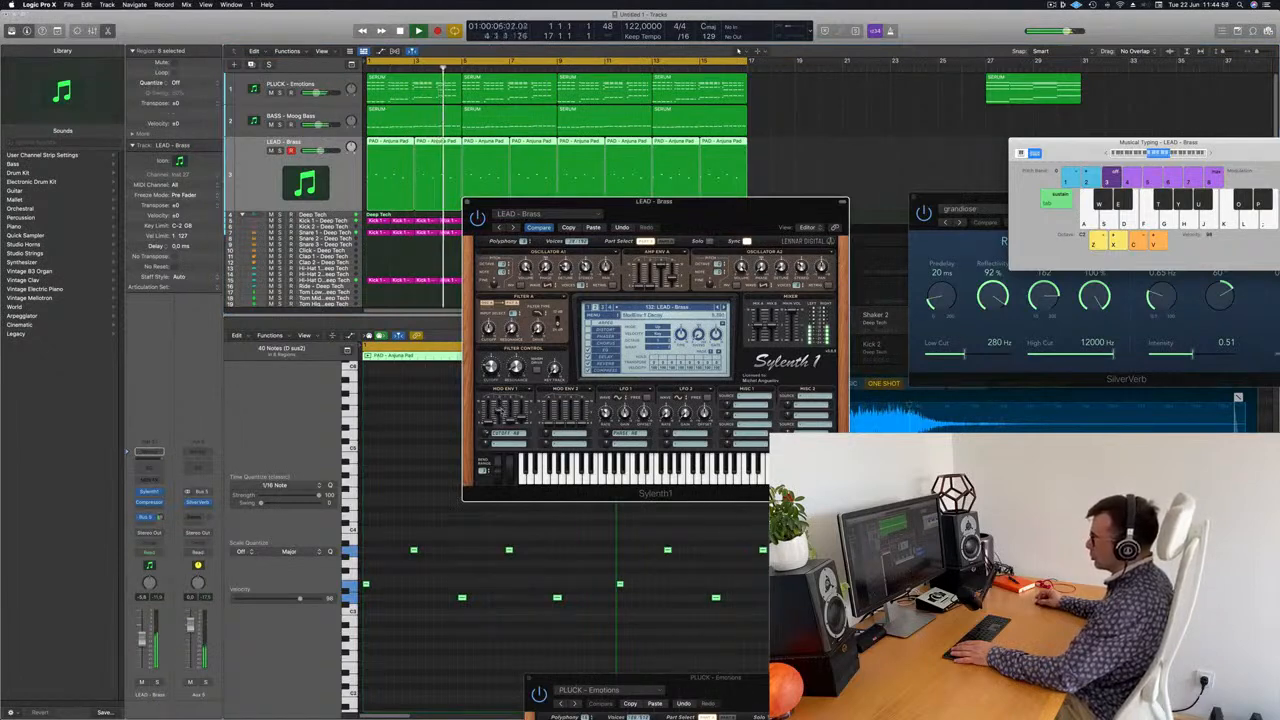
left_click_drag(730, 209, 644, 186)
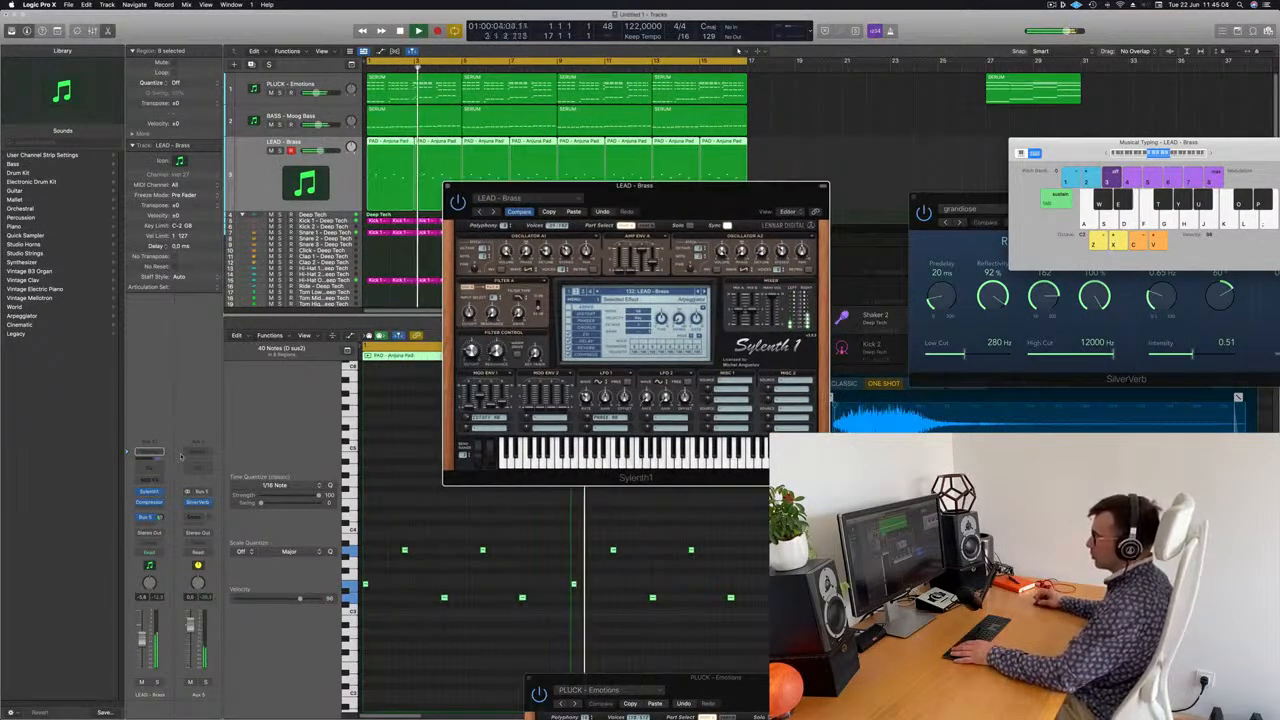
- Add a Bus 6 send to the lead channel and show its Aux 6 return strip
left_click(148, 522)
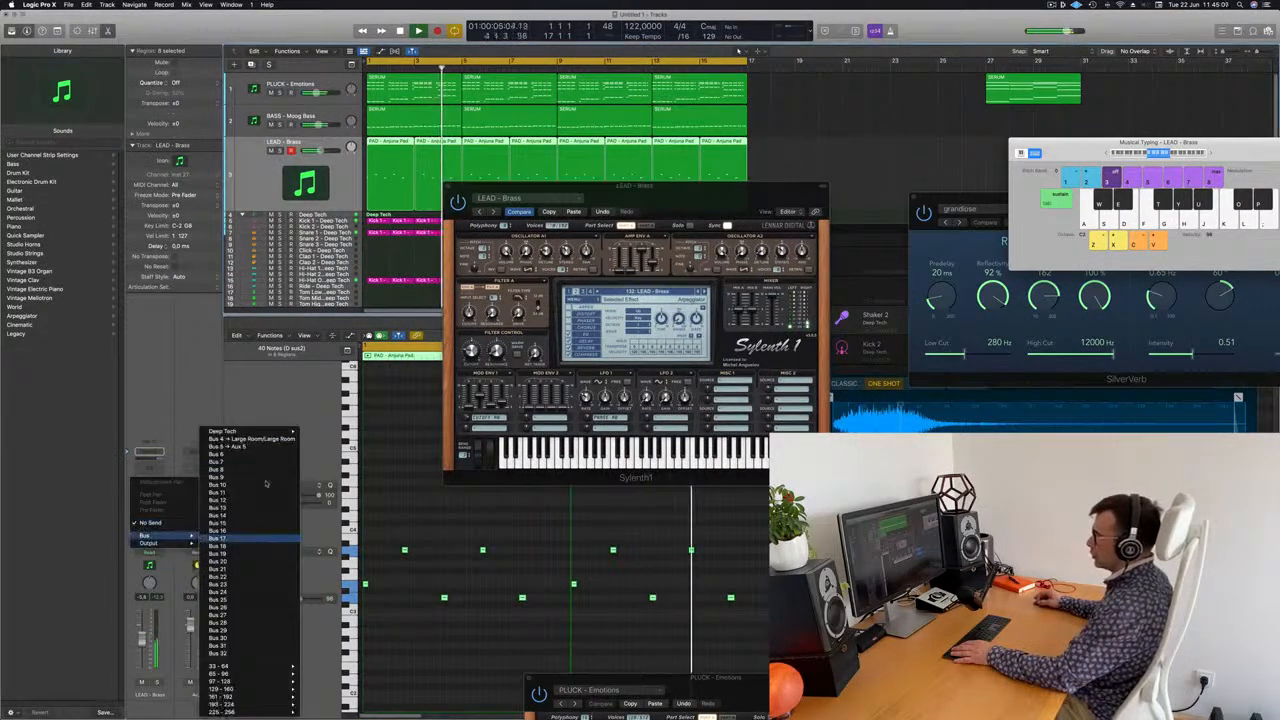
left_click(250, 453)
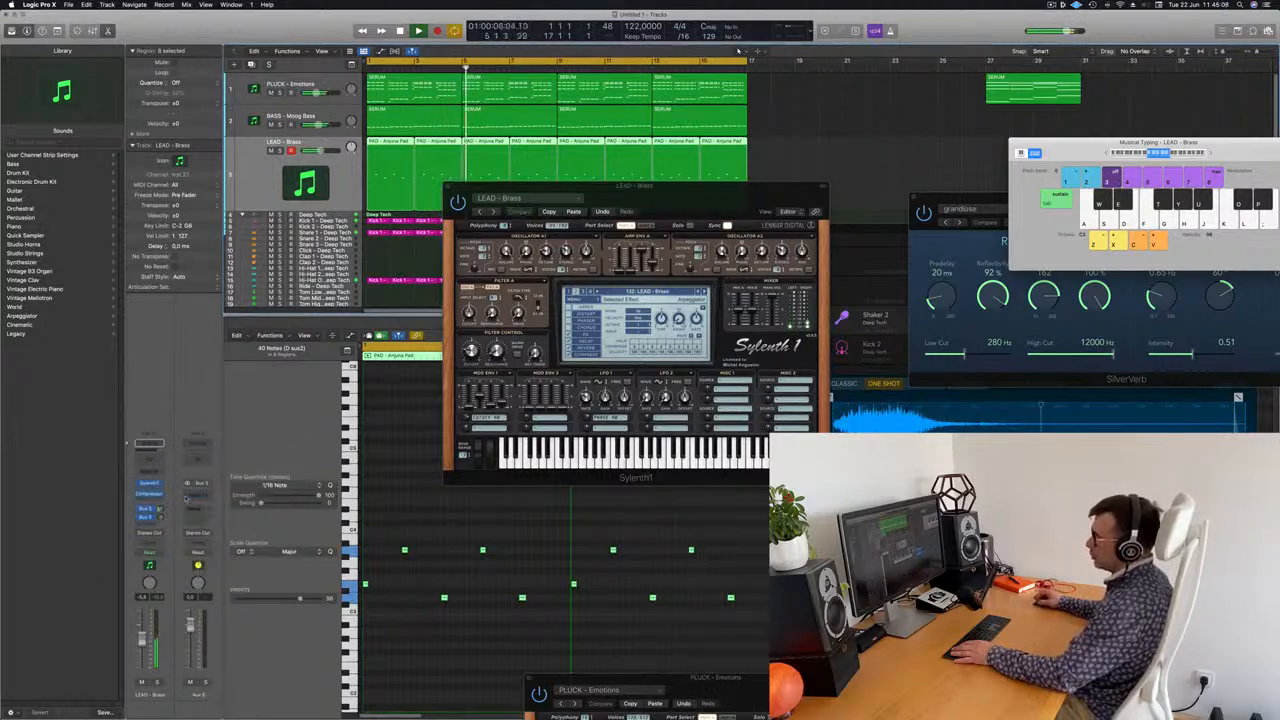
left_click(192, 509)
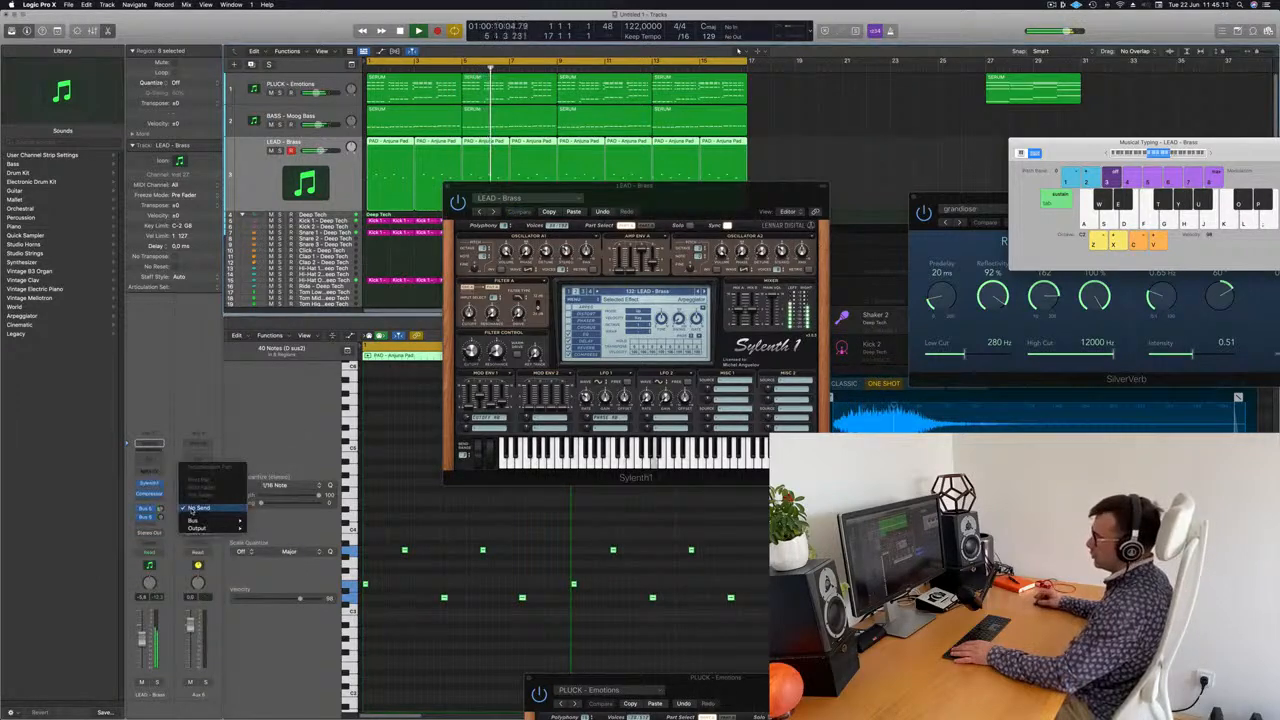
mouse_move(195, 521)
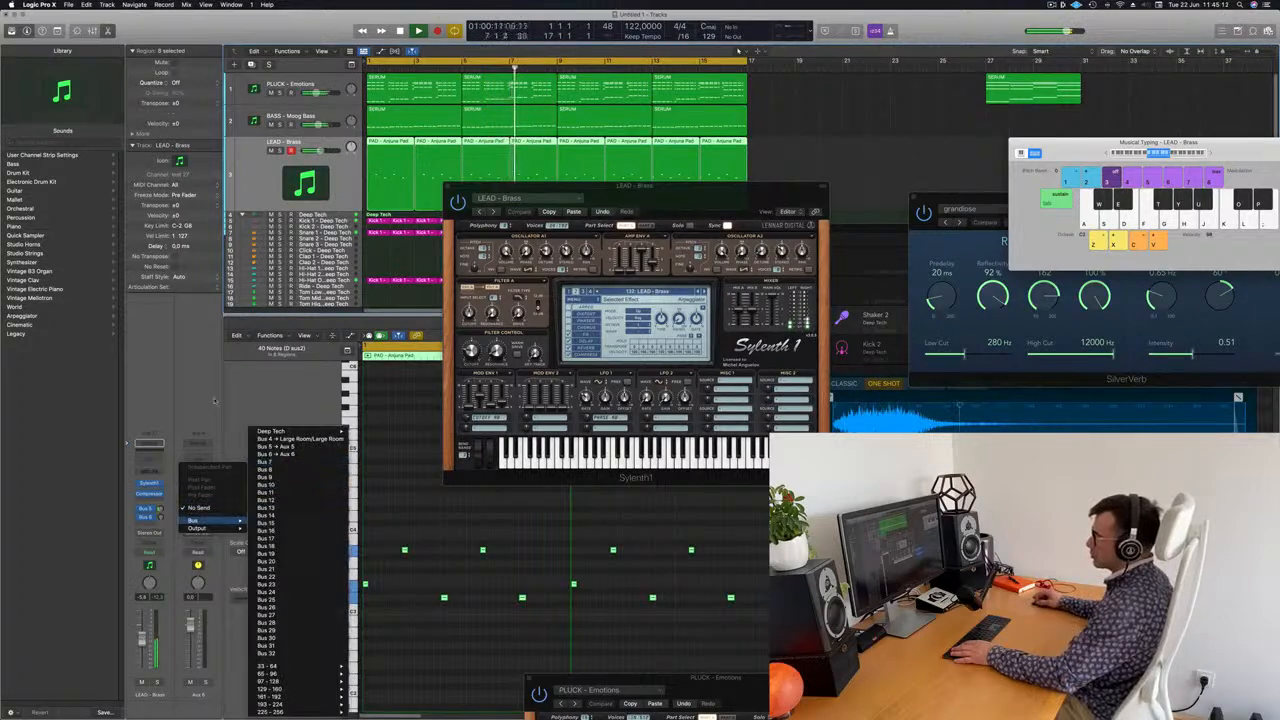
left_click(265, 462)
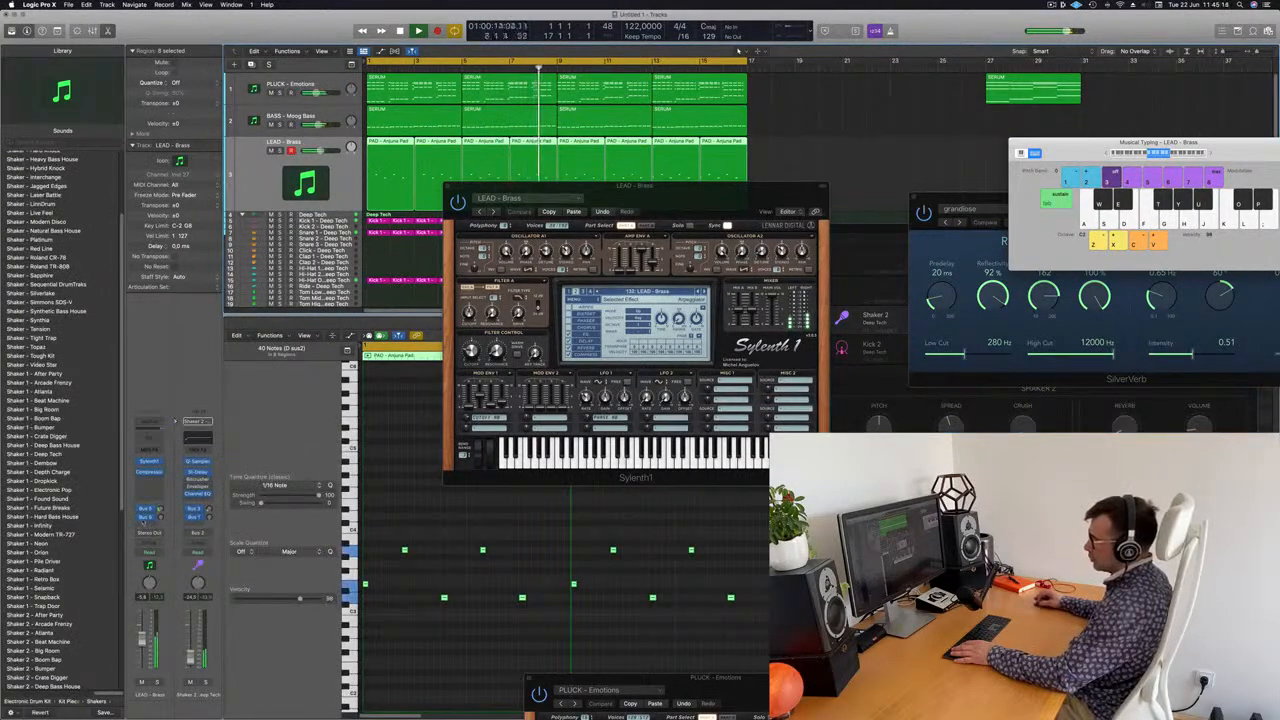
left_click(149, 517)
left_click(162, 517)
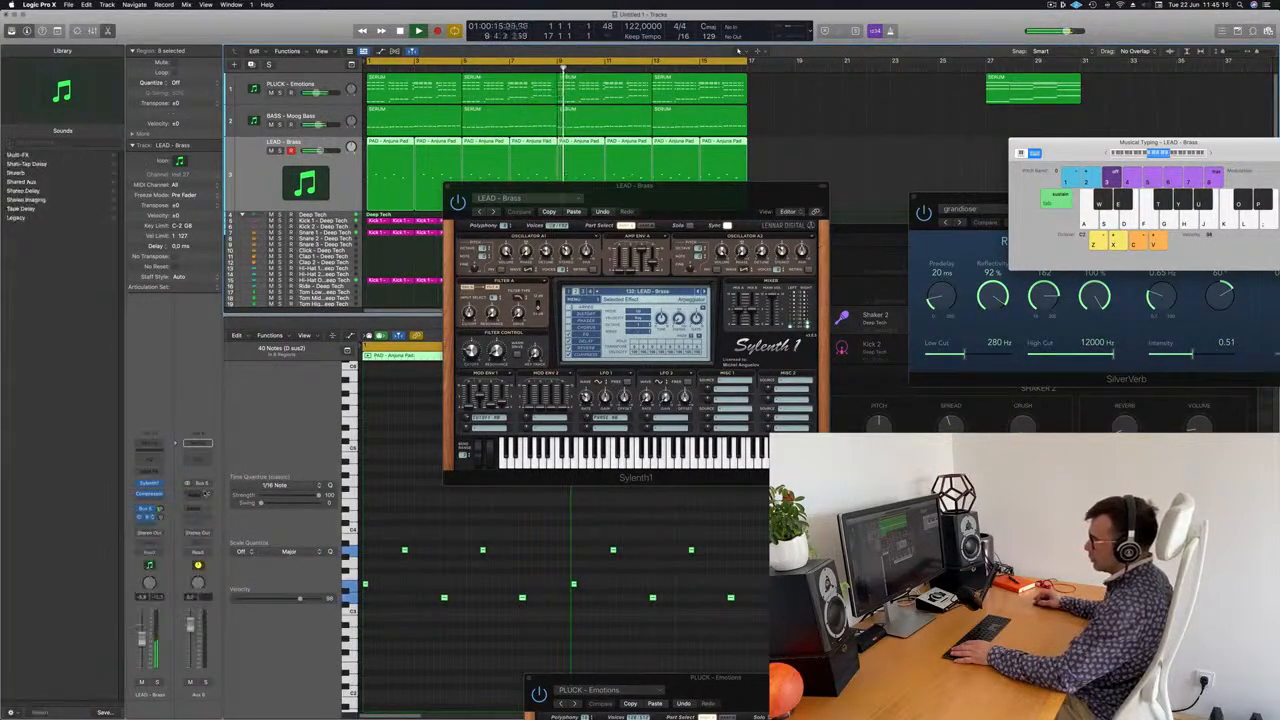
- Insert a Stereo Delay on the Aux 6 channel
left_click(198, 494)
mouse_move(222, 577)
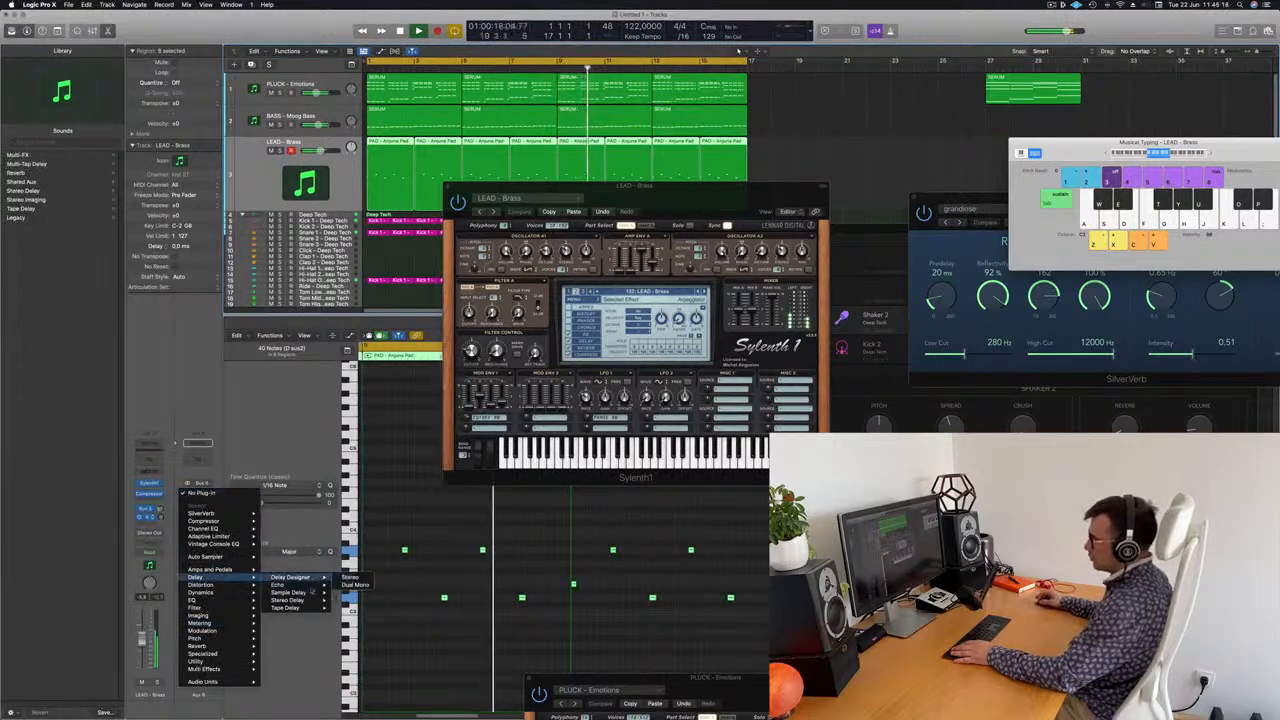
mouse_move(300, 599)
left_click(350, 599)
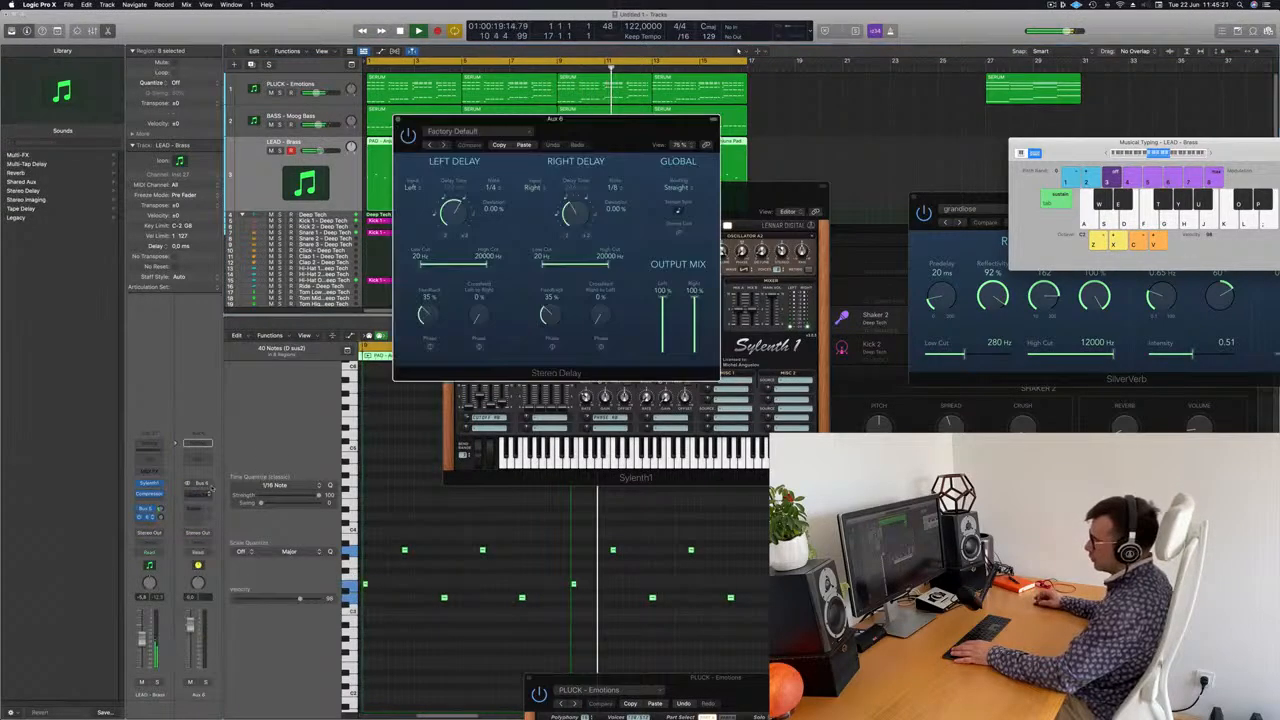
- Adjust the lead channel's Bus 6 send level to the delay, moving the Stereo Delay window aside while listening
left_click_drag(160, 518, 158, 521)
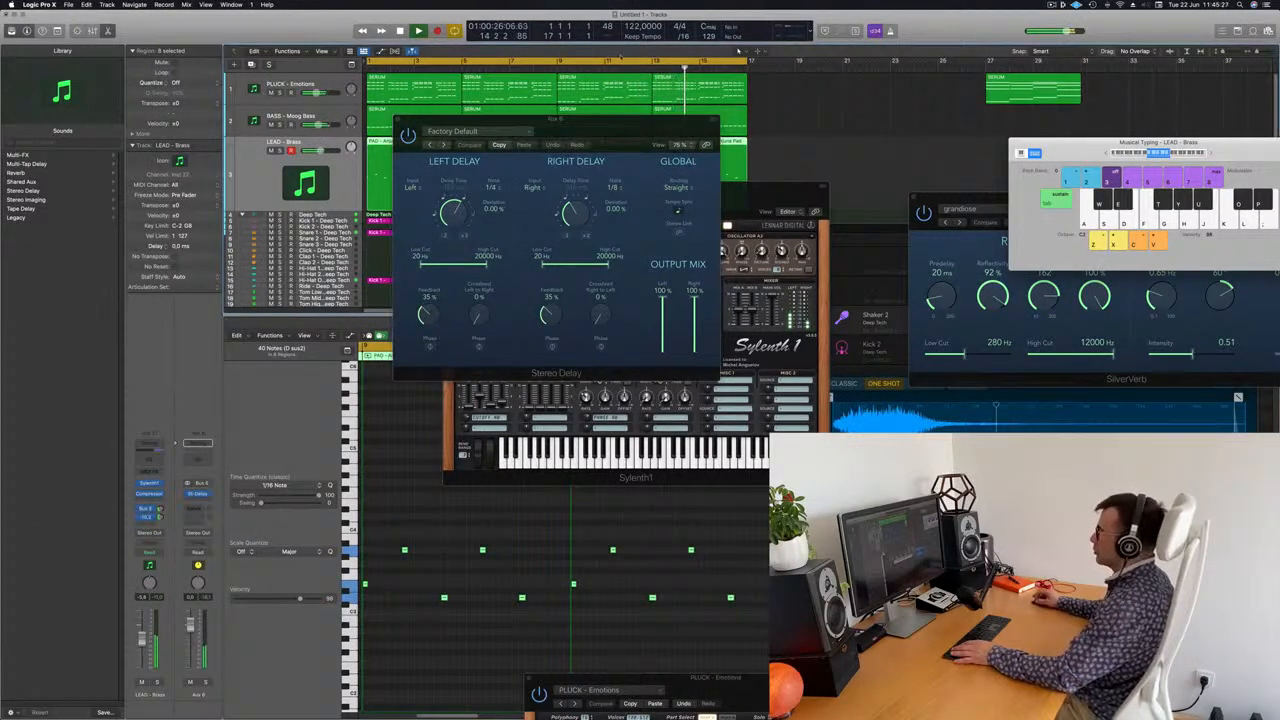
left_click_drag(603, 130, 661, 164)
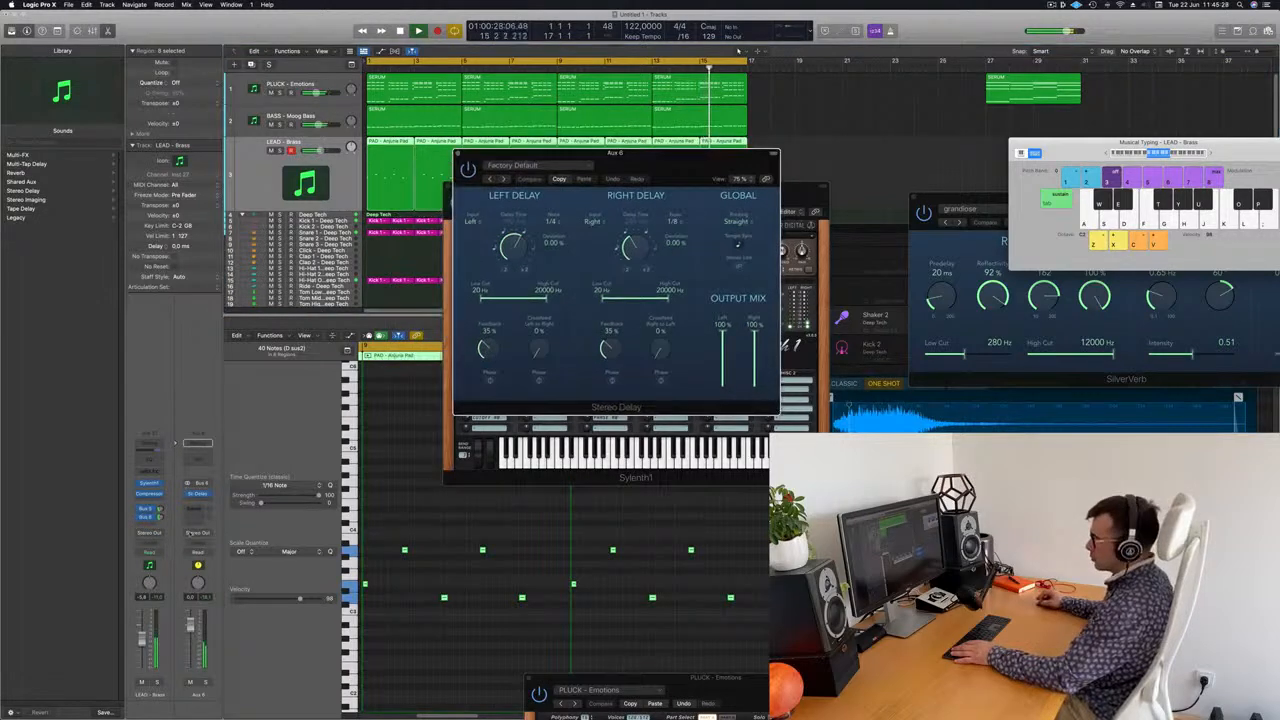
left_click(158, 516)
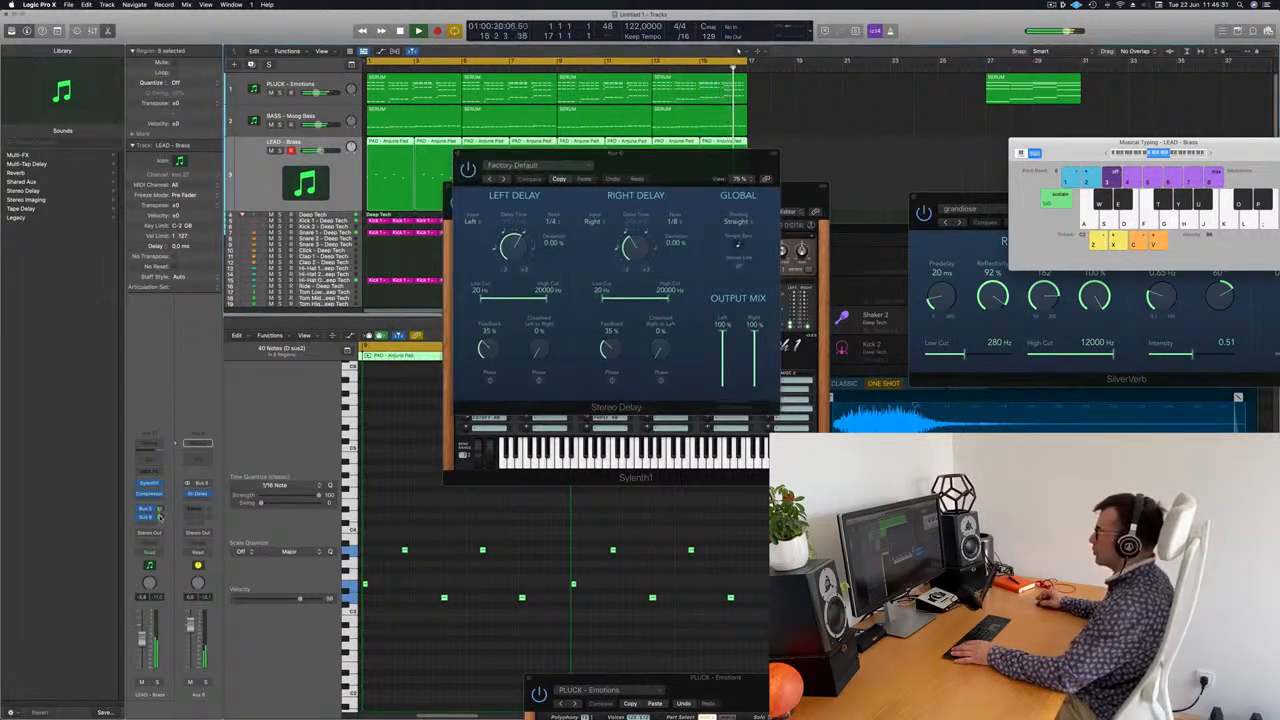
- Close the Stereo Delay and Sylenth1 windows to uncover the arrangement and Piano Roll
left_click_drag(630, 167, 507, 187)
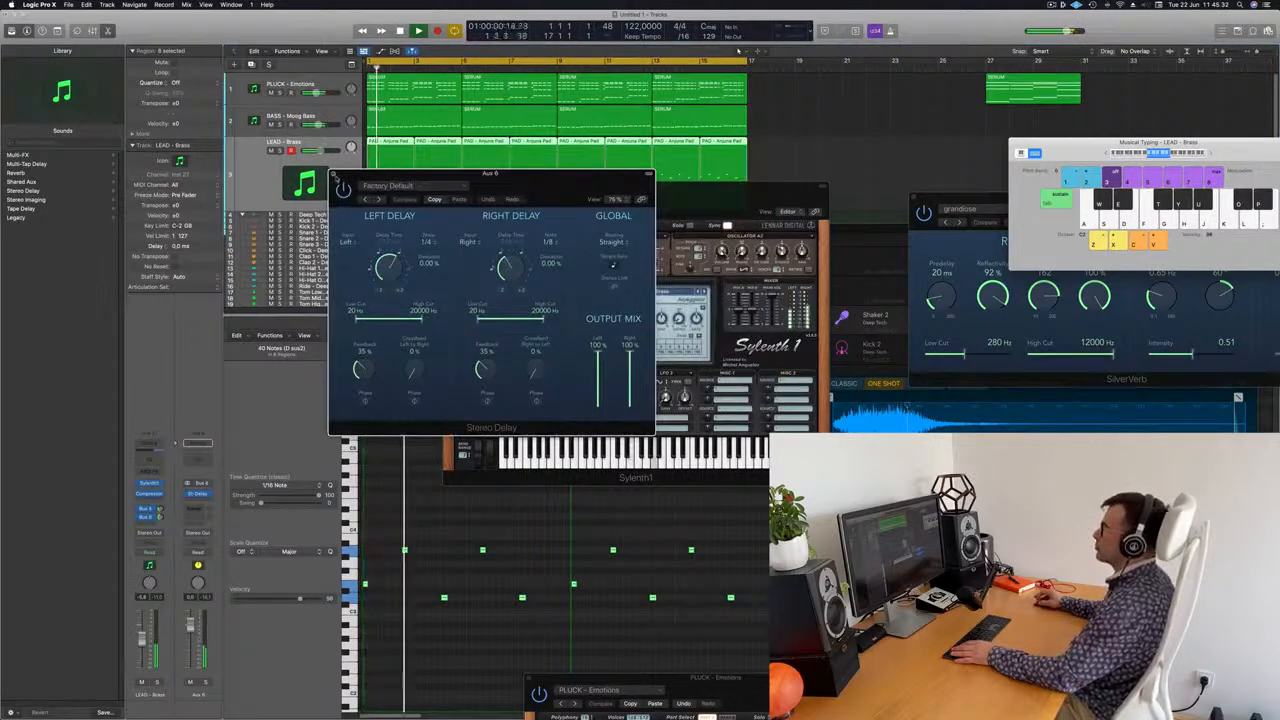
left_click(334, 174)
left_click_drag(671, 194, 417, 236)
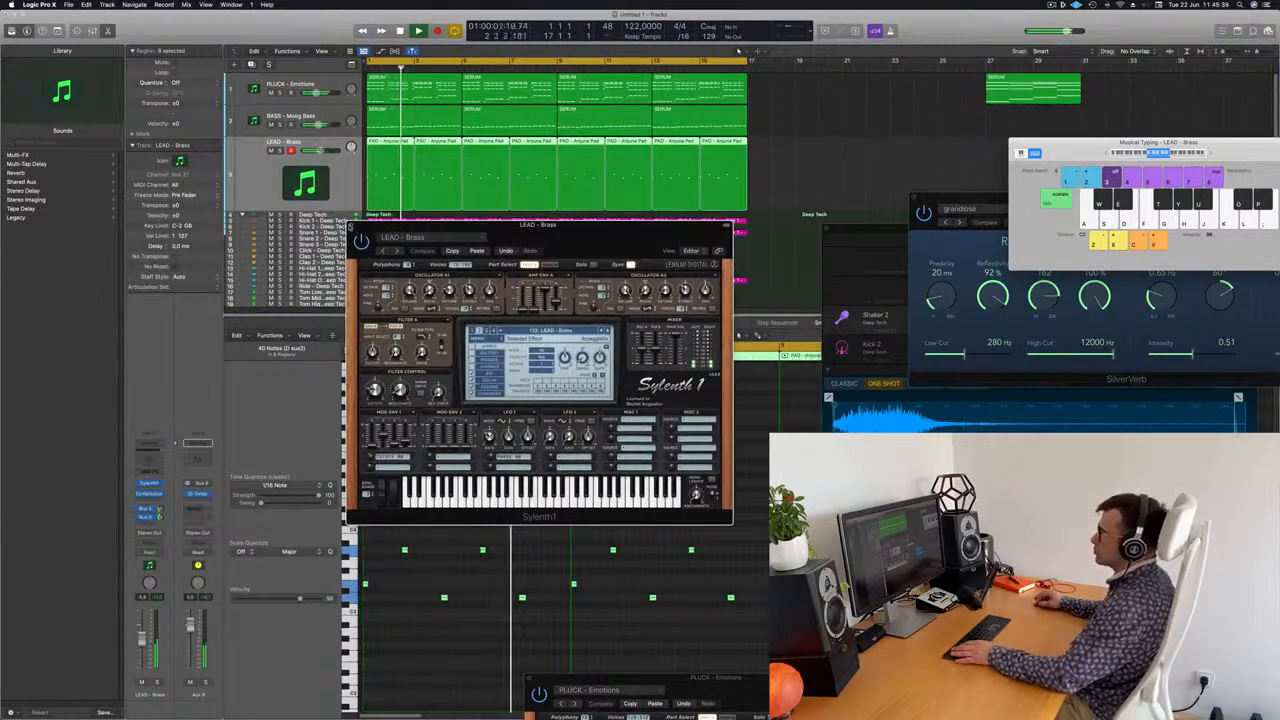
left_click(351, 227)
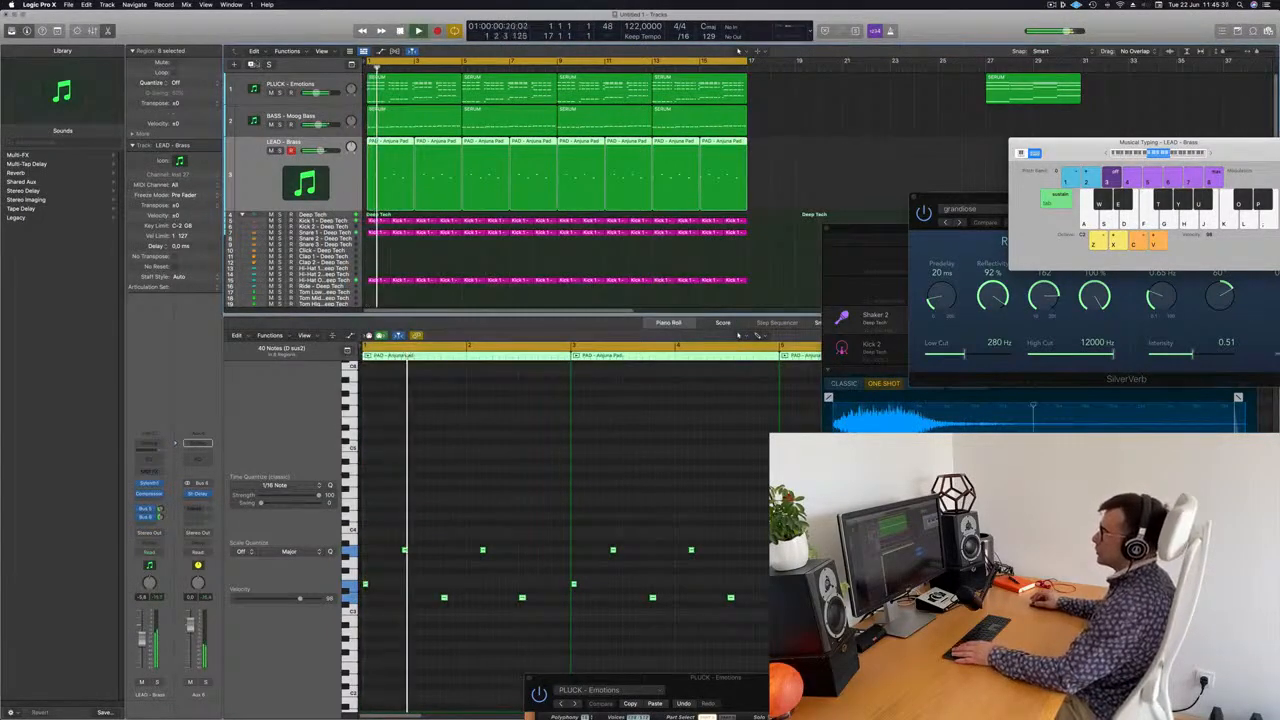
- Duplicate the LEAD - Brass track and replace its Sylenth1 instrument with a stereo Alchemy
key("super+d")
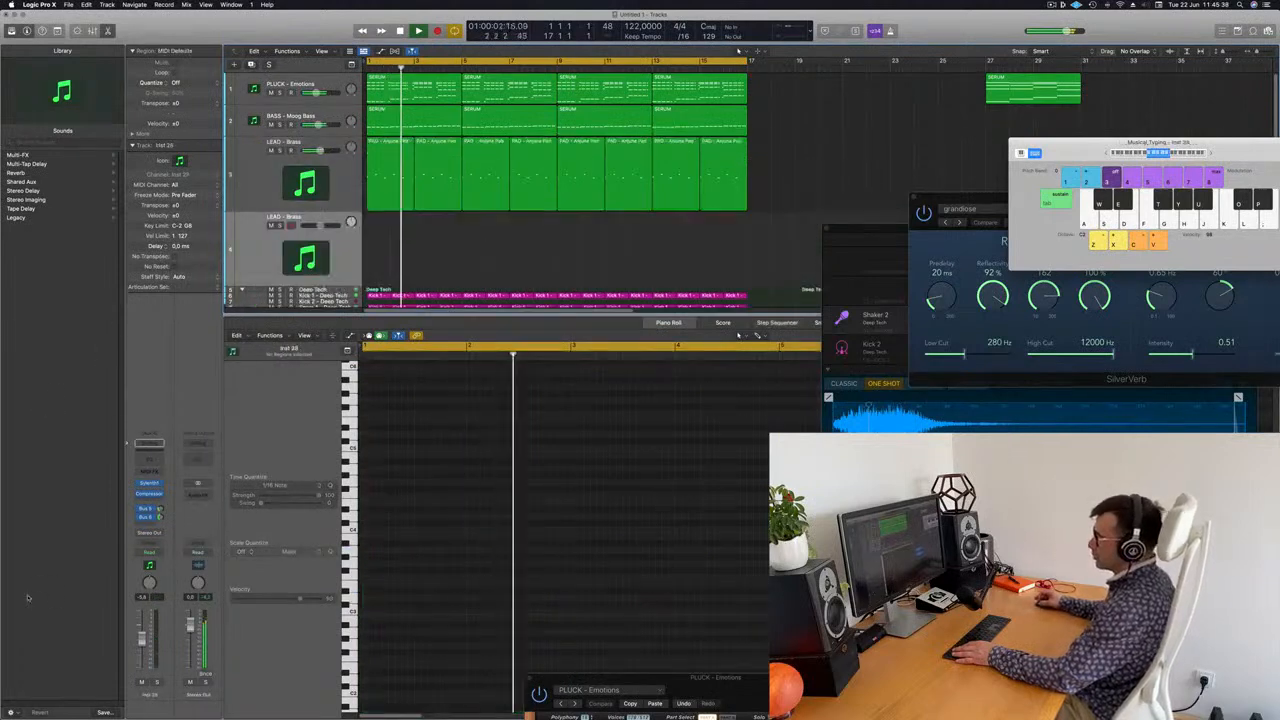
left_click(149, 483)
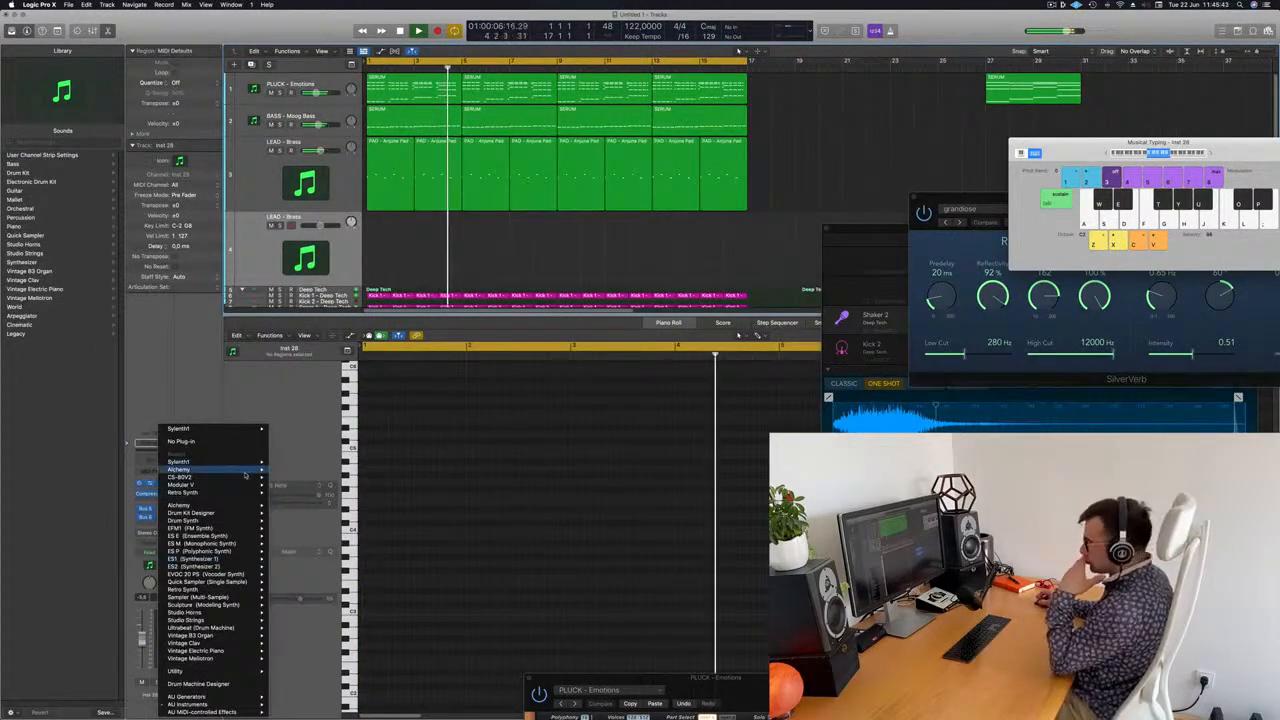
mouse_move(234, 506)
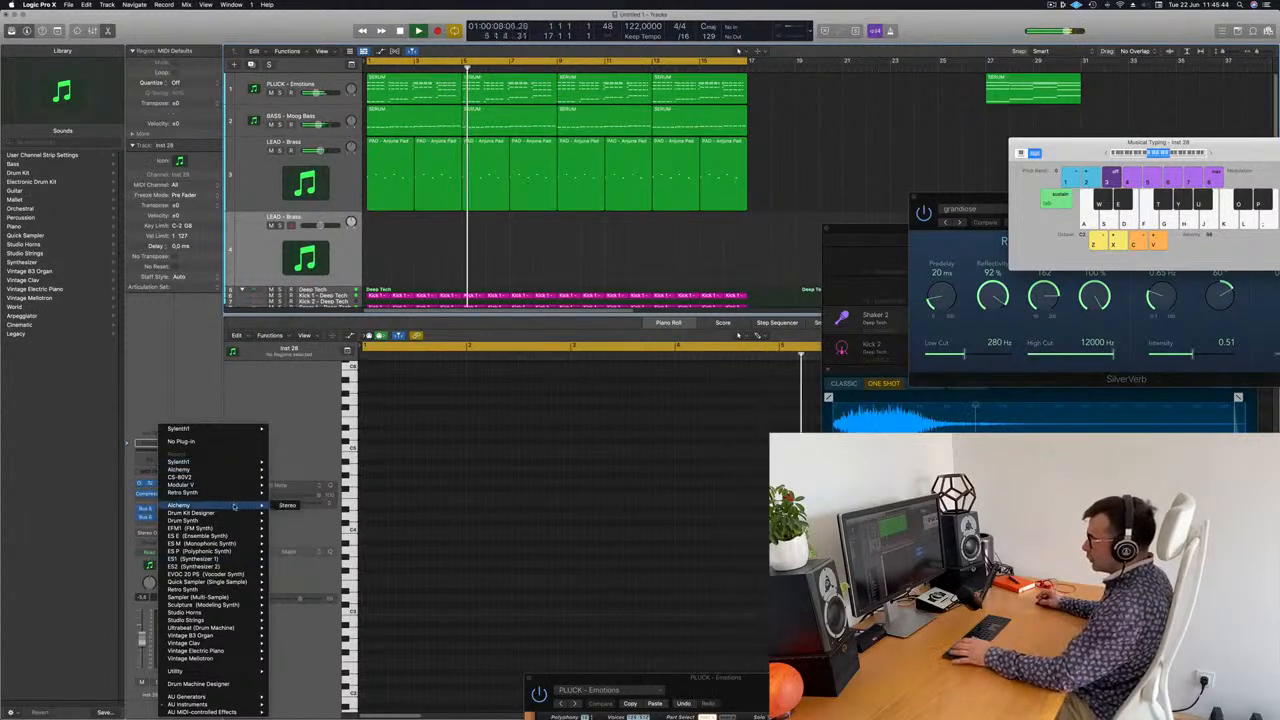
left_click(287, 506)
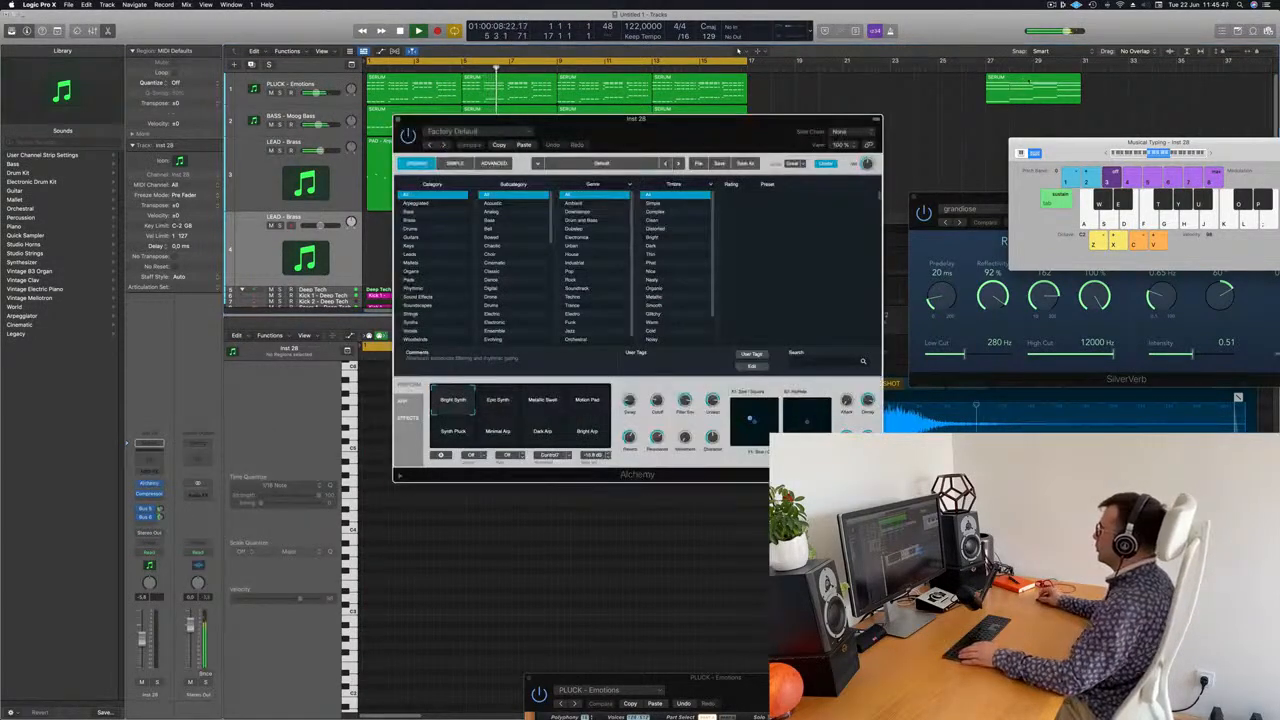
- Copy the spare SERUM chord region from bar 27 to bar 1 of the new Alchemy track, moving the plug-in window aside
left_click_drag(1025, 86, 296, 244)
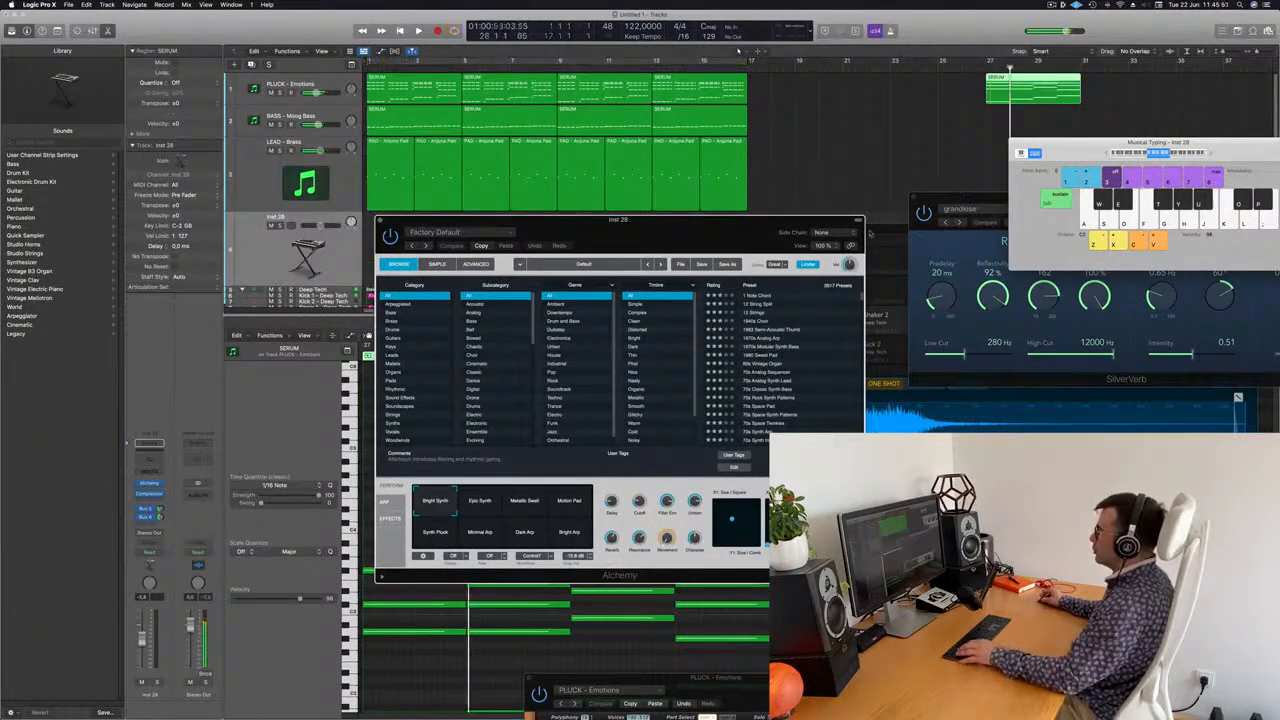
left_click_drag(738, 238, 1213, 232)
left_click(772, 179)
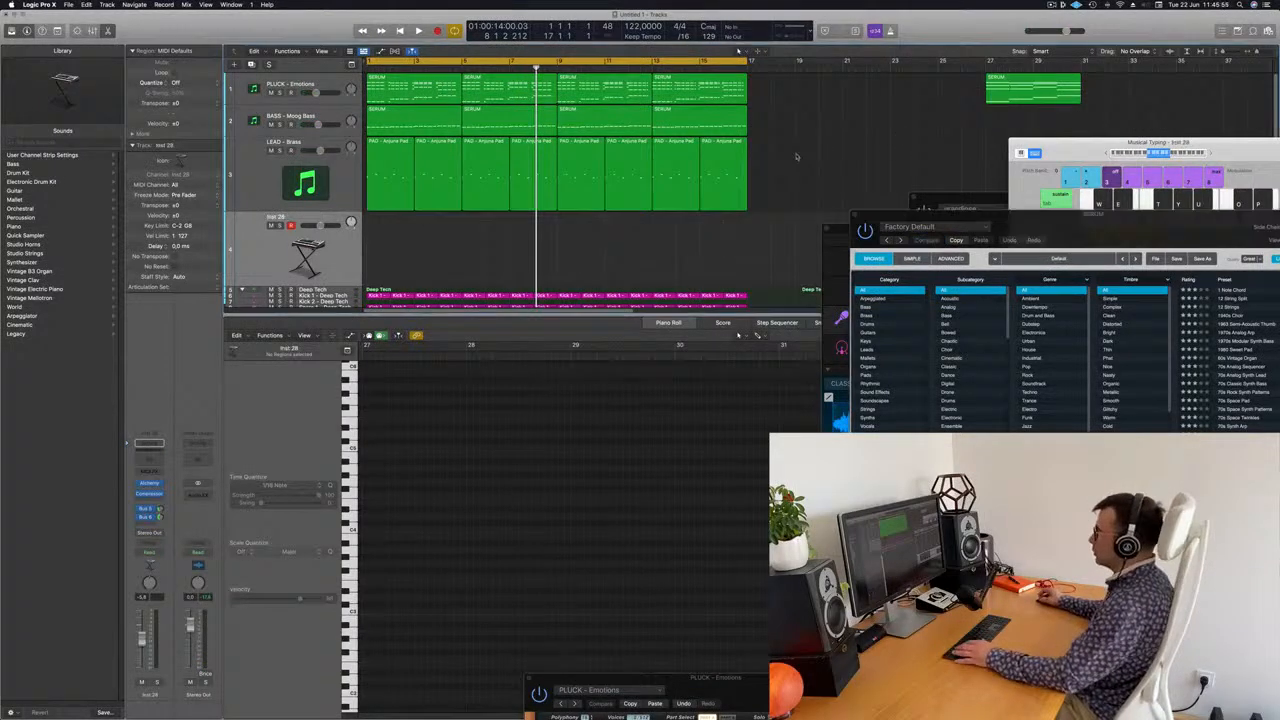
left_click_drag(1019, 83, 399, 262)
left_click_drag(1018, 223, 818, 55)
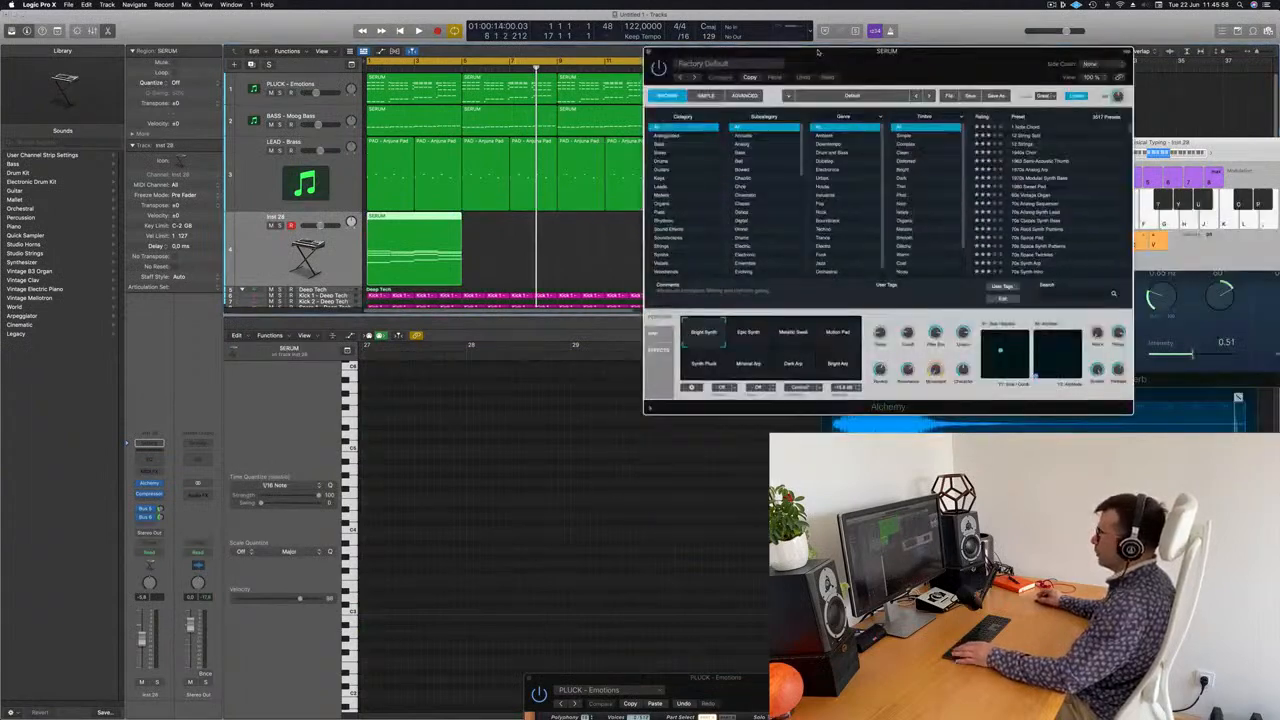
- Browse Alchemy's Pads category during playback and load the Deeper Emotion preset
key("space")
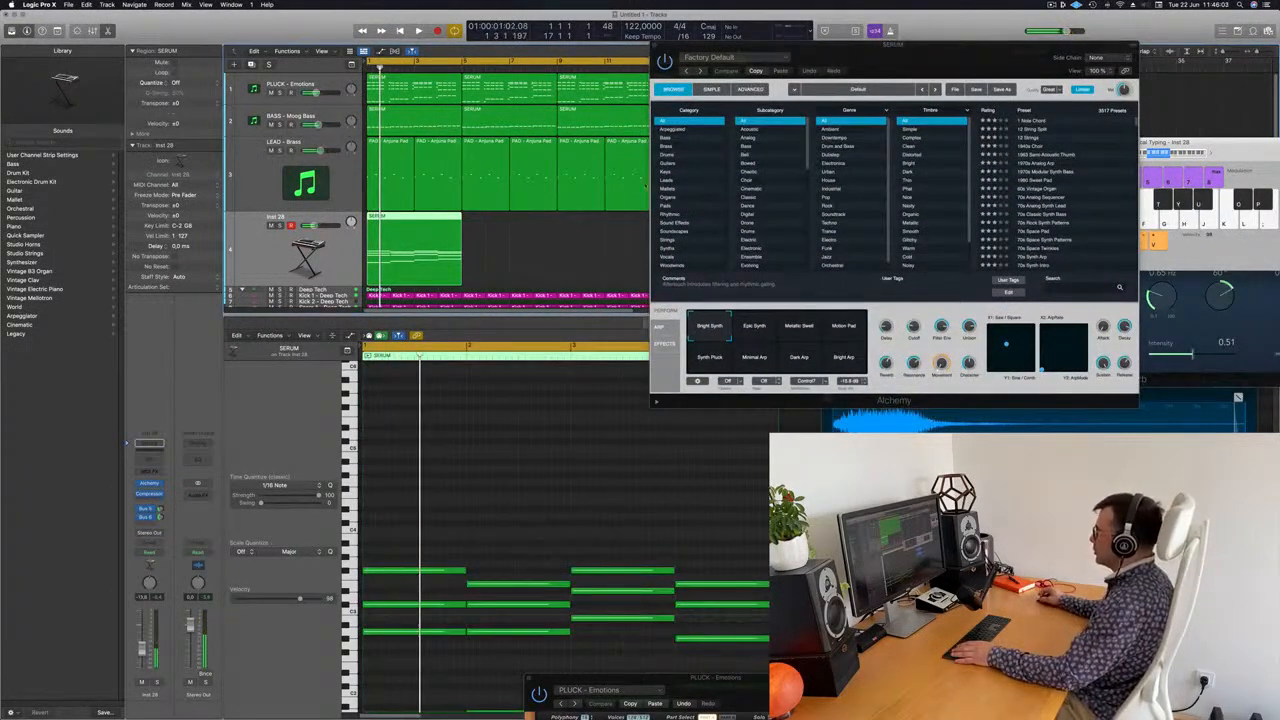
left_click(664, 206)
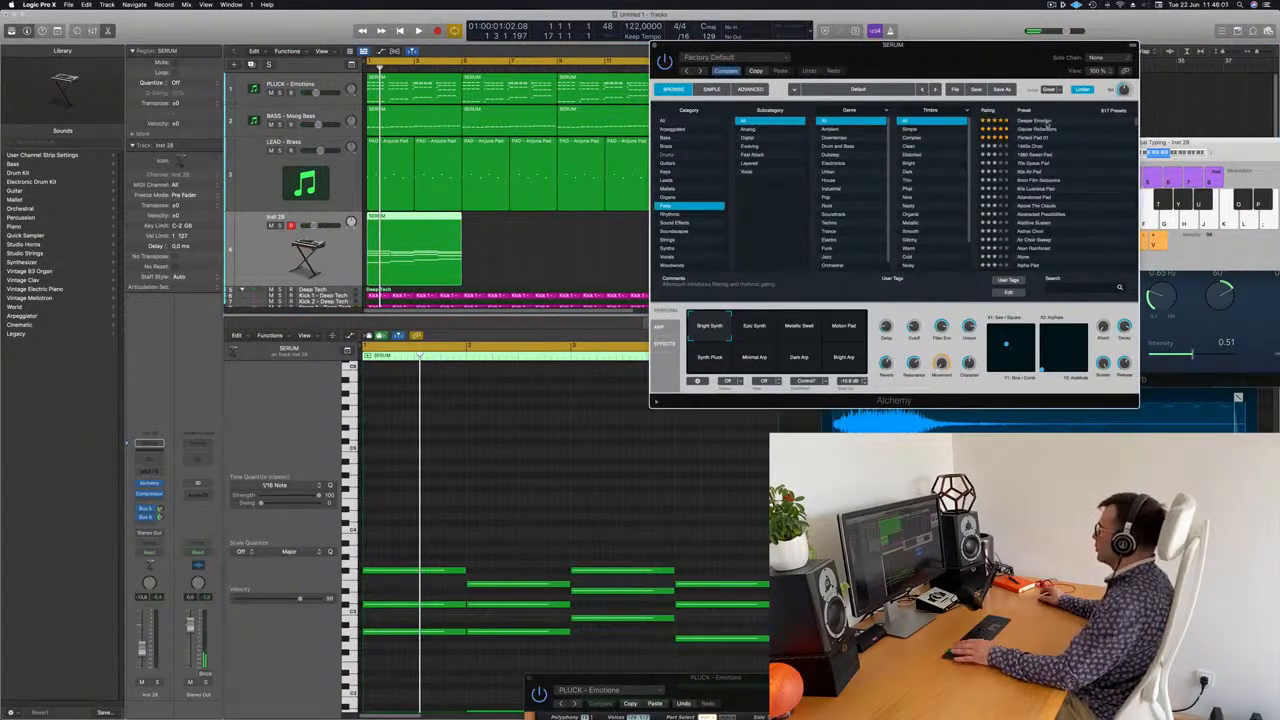
- Repeat the pad's chord region until it fills the 16-bar loop, and select all four regions on the track
left_click(349, 243)
key("super+r")
key("super+r")
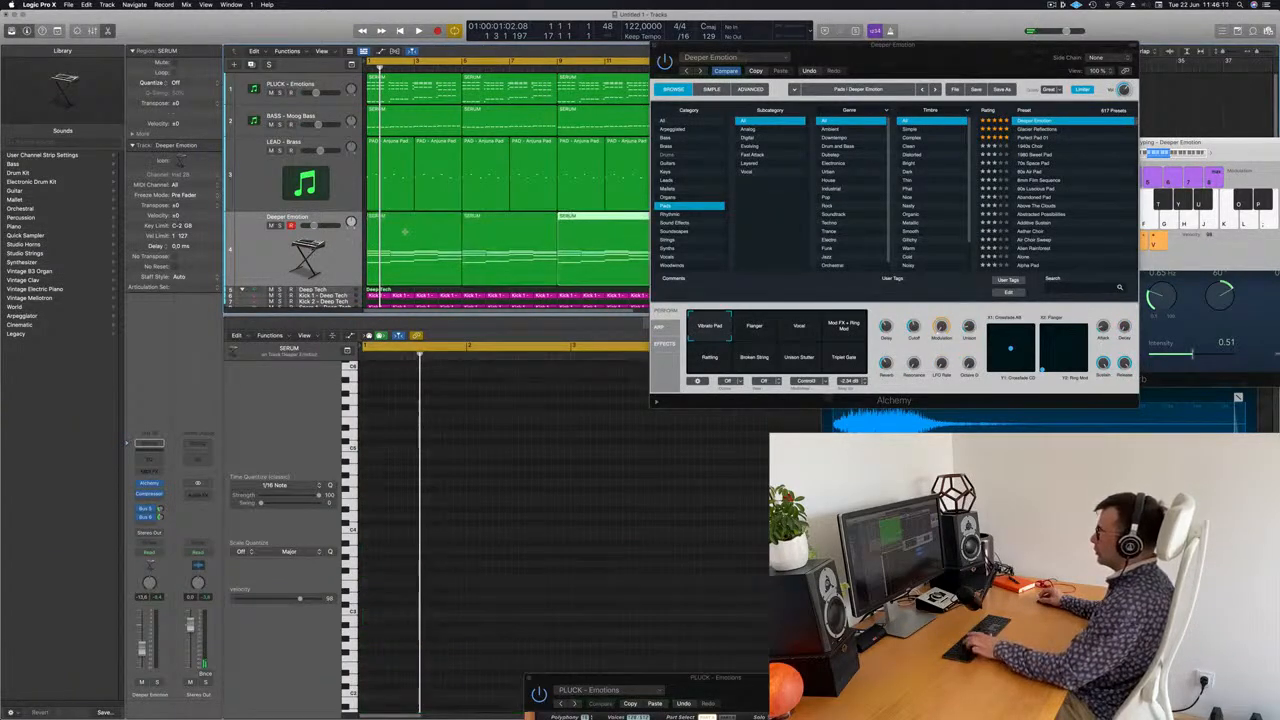
left_click_drag(909, 57, 979, 162)
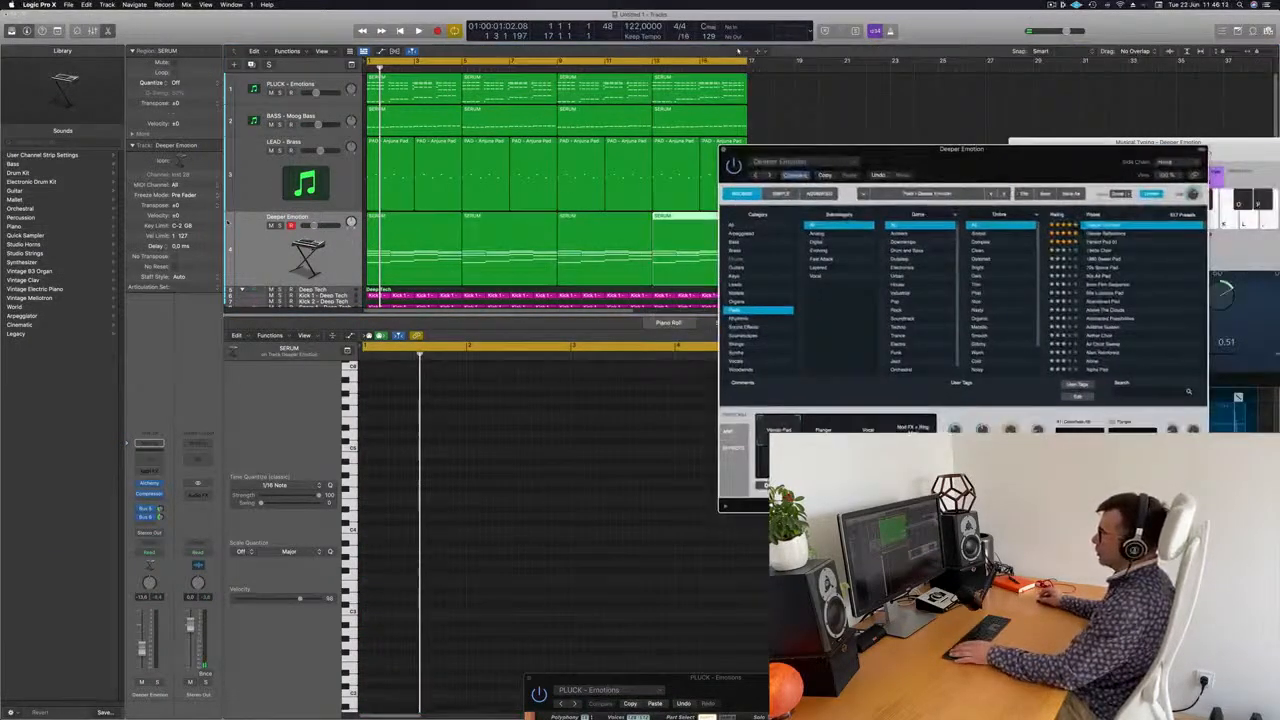
key("super+a")
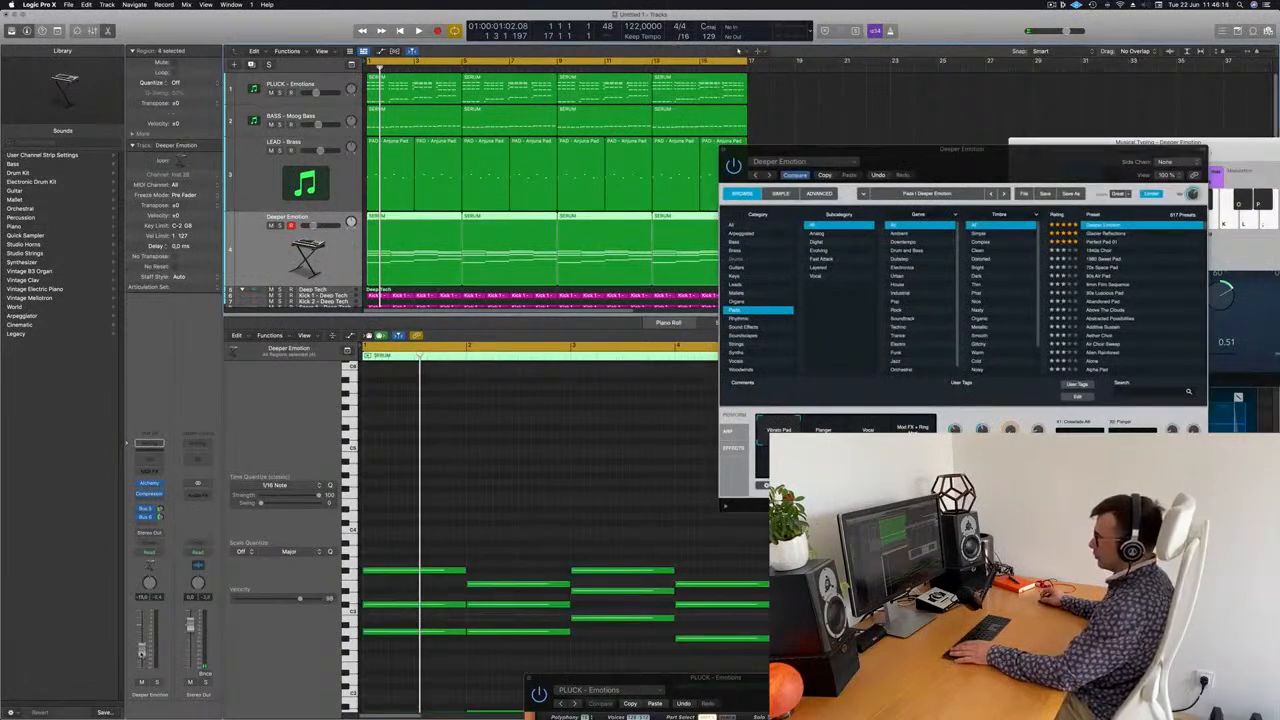
- Audition Deeper Emotion's performance snapshots, including Flanger, Vocal, Mod FX + Ring Mod, Broken String, Unison Stutter and Triplet Gate
key("space")
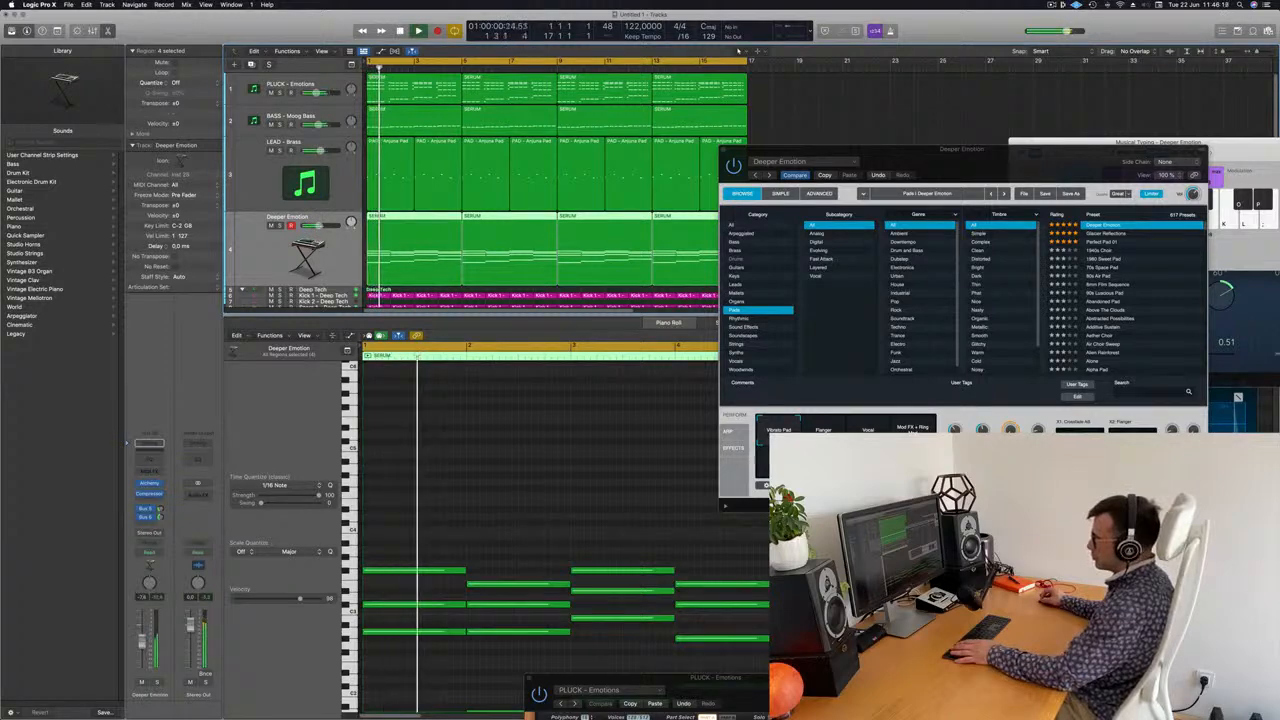
left_click_drag(846, 150, 602, 153)
key("space")
key("space")
left_click(582, 432)
left_click(624, 432)
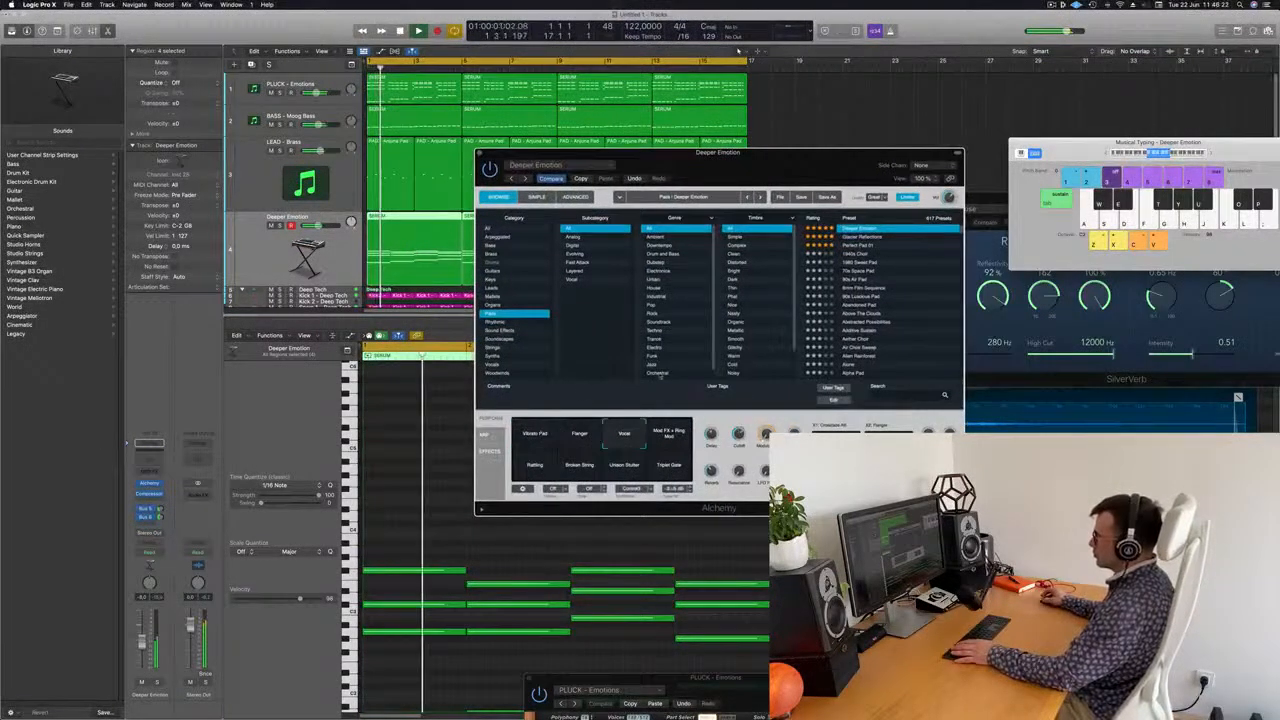
key("space")
key("space")
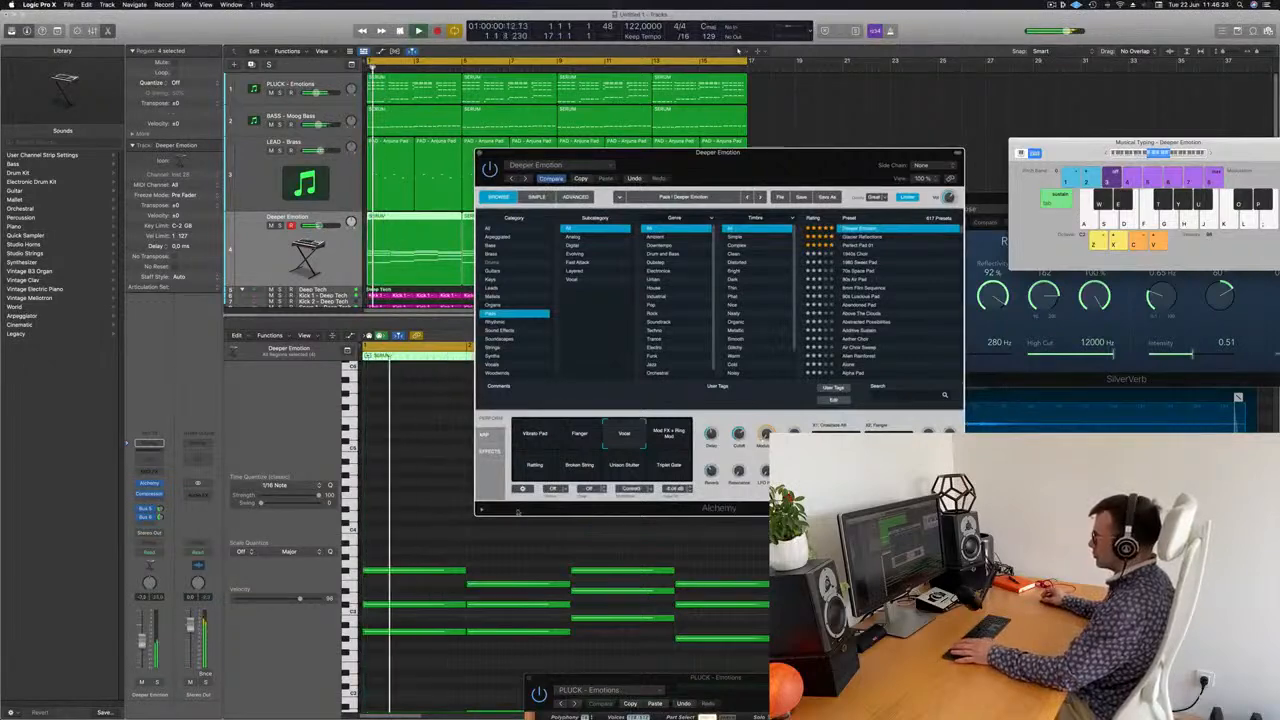
left_click(670, 441)
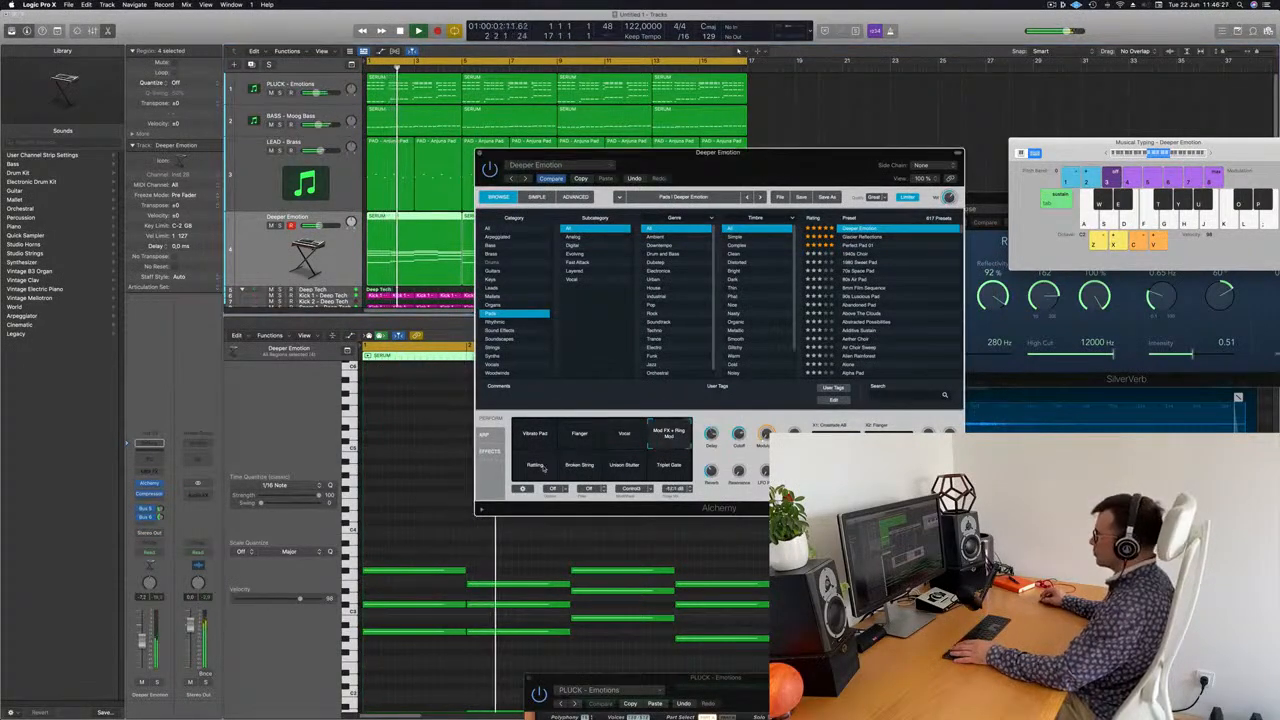
left_click(580, 466)
left_click(640, 472)
left_click(664, 468)
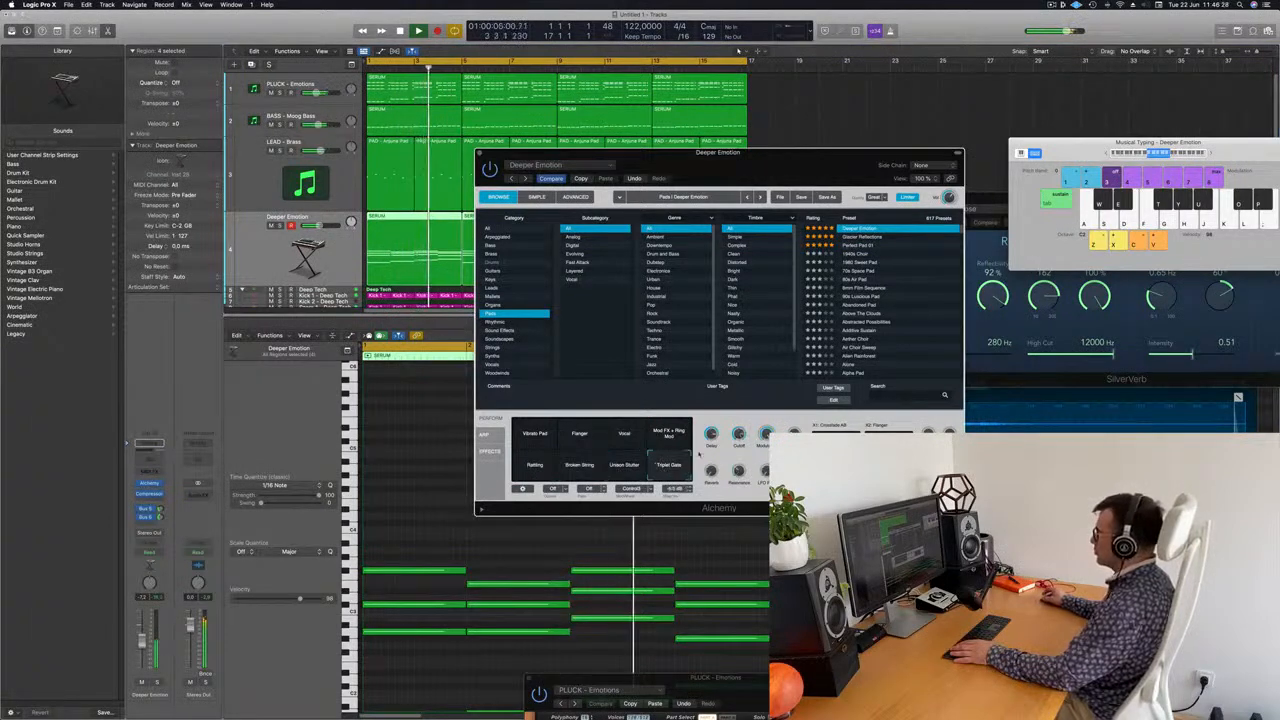
- Load the Perfect Pad 01 preset in Alchemy and play the loop from the start
left_click(862, 245)
key("Return")
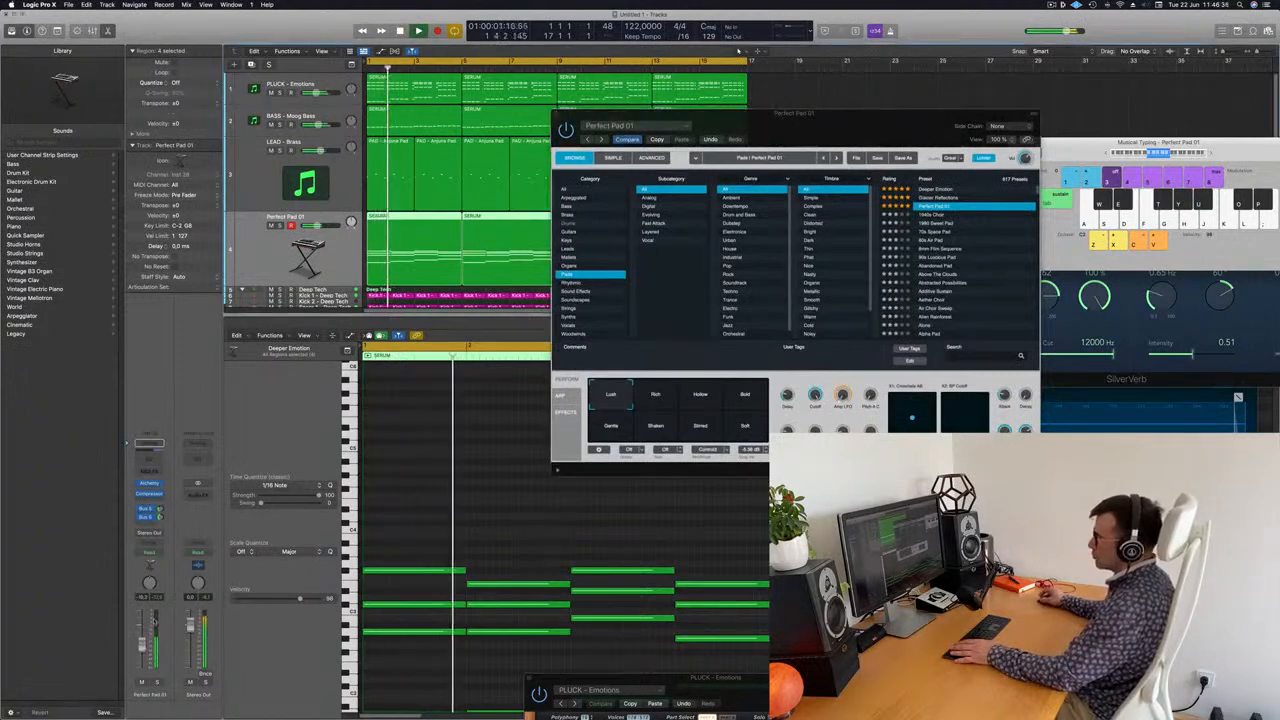
- Add a Channel EQ to the pad channel and enable its low-cut filter at 189 Hz, 12 dB/Oct, with a Q of 0.79
left_click(149, 460)
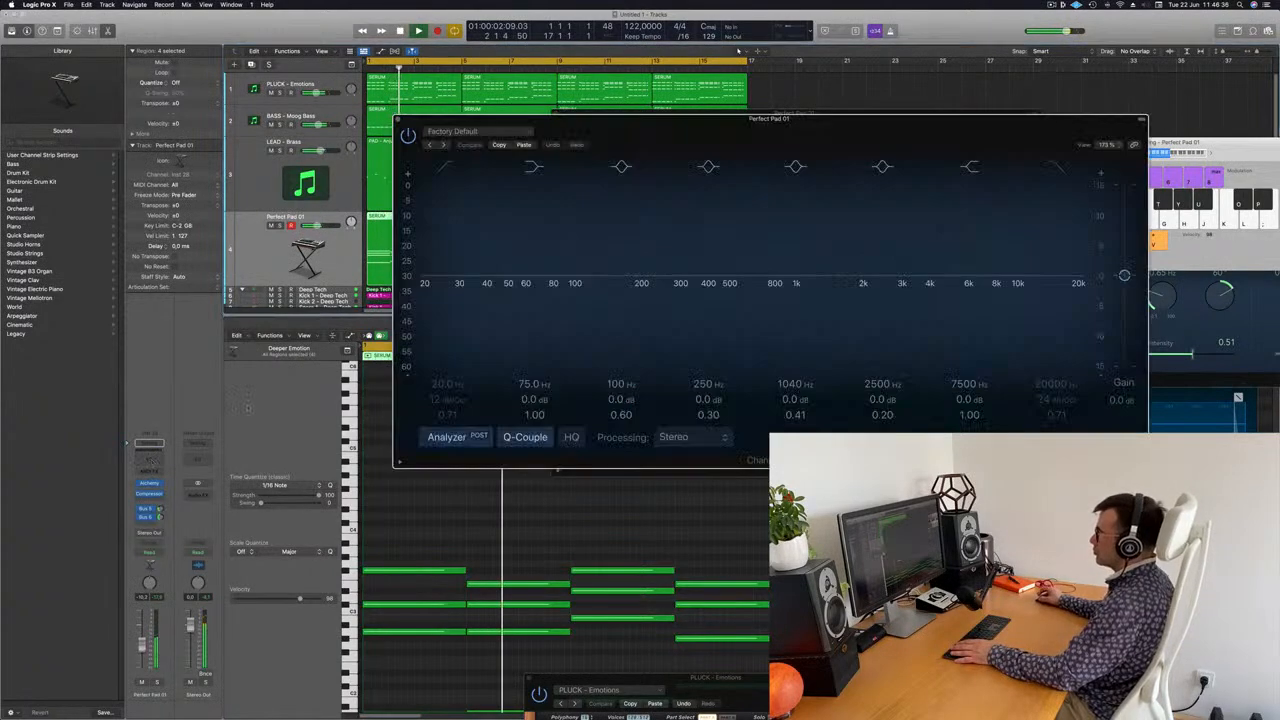
left_click(447, 167)
left_click_drag(557, 231, 617, 246)
left_click_drag(614, 297, 630, 287)
left_click_drag(708, 122, 790, 326)
left_click_drag(885, 134, 1203, 89)
left_click(268, 254)
key("Return")
left_click_drag(743, 342, 651, 305)
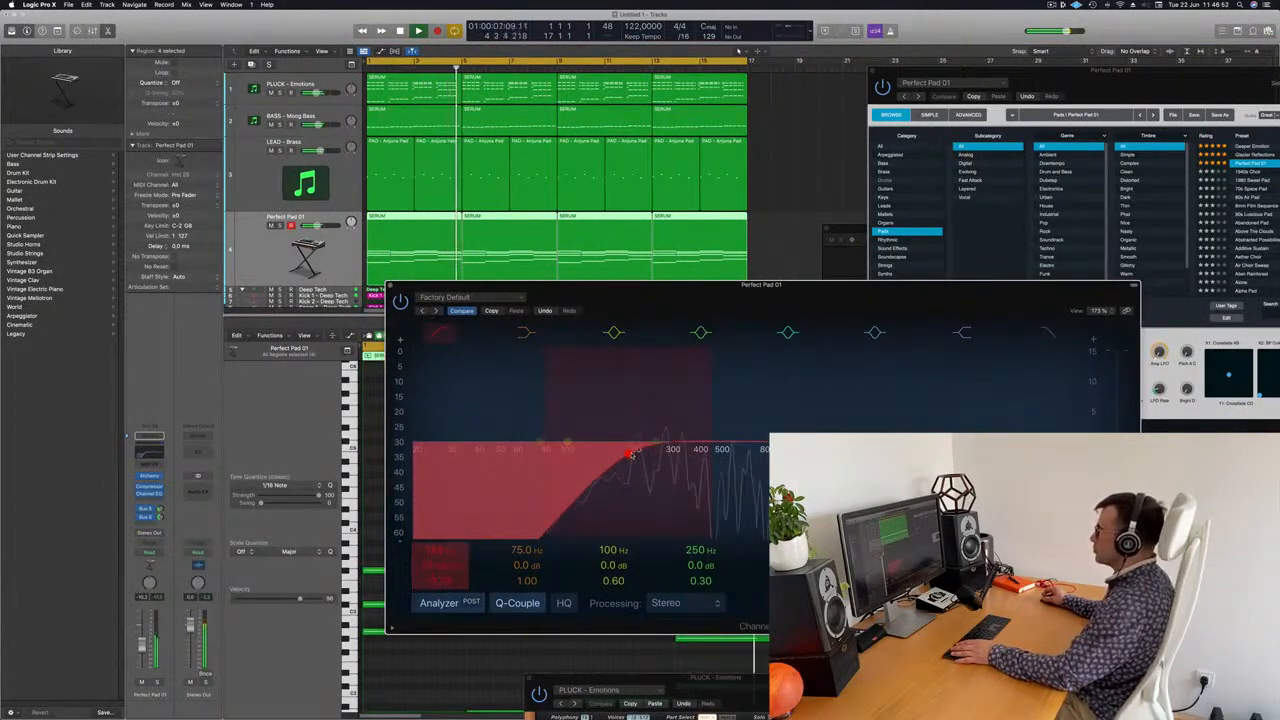
- Listen to the filtered pad in solo, then replay it with the full mix from the start
left_click(158, 683)
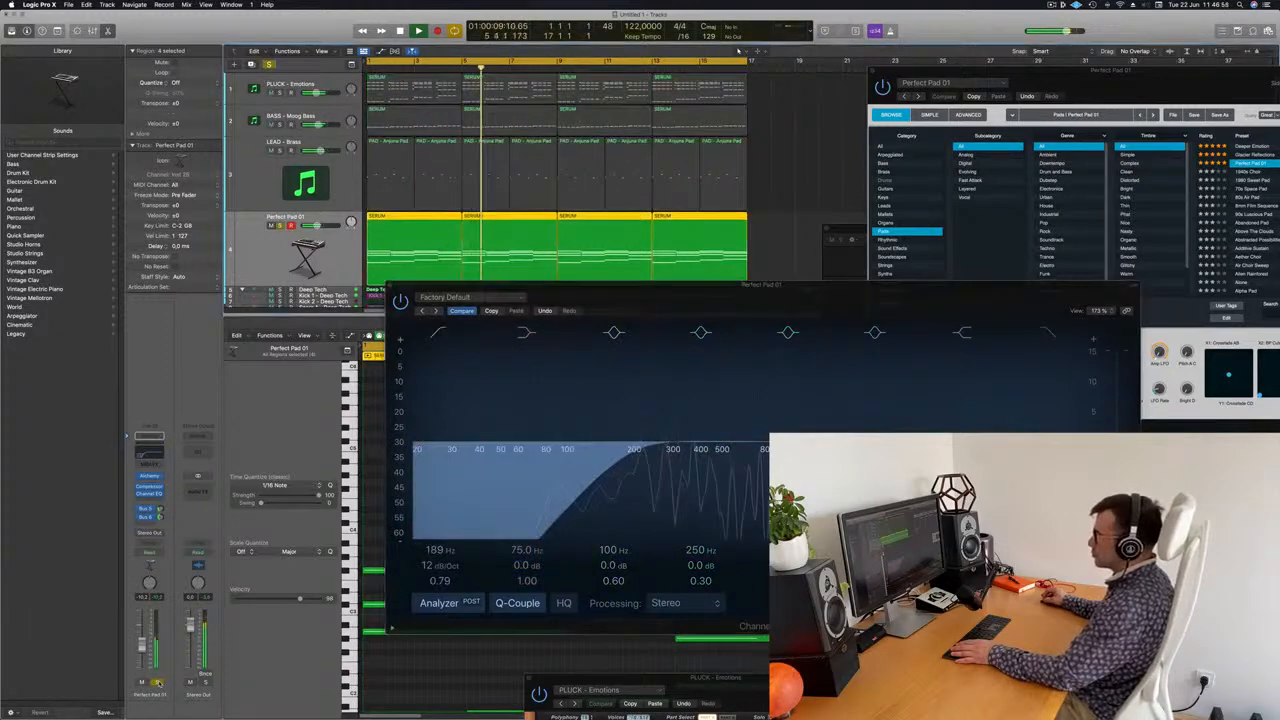
left_click(158, 683)
key("Return")
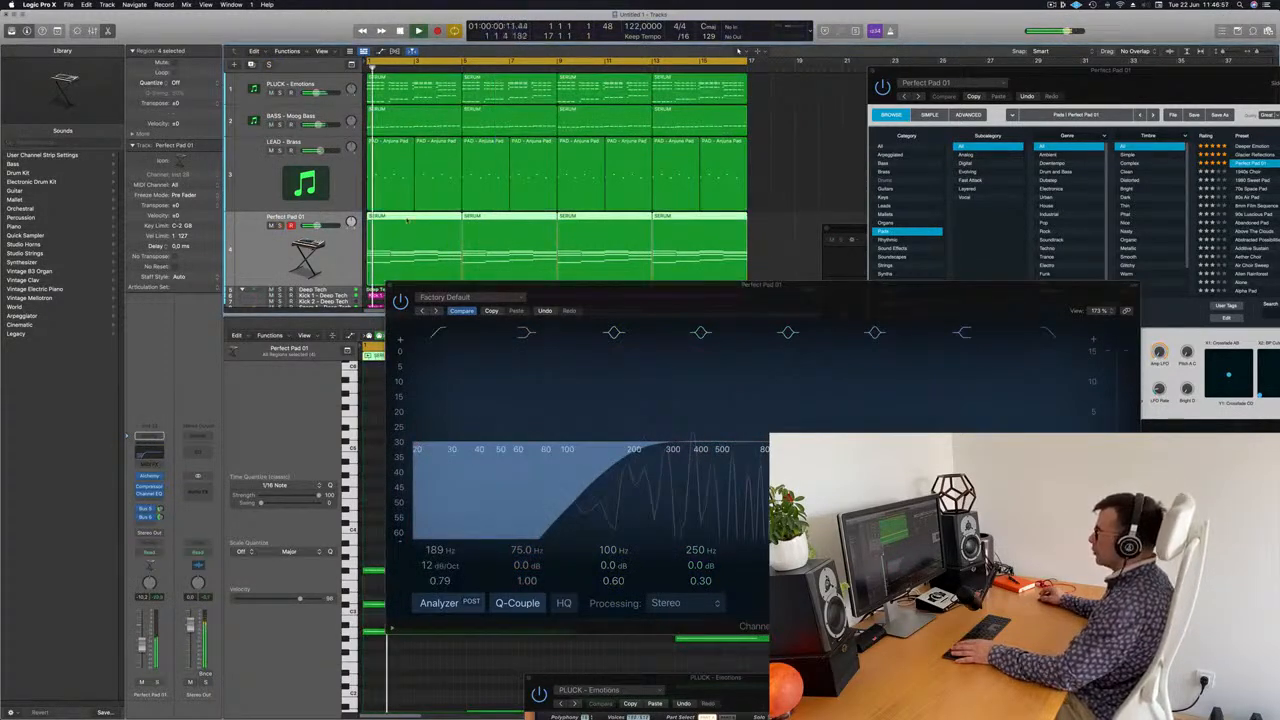
- Delete the lowest bass notes under the chords in all four pad regions and close the Channel EQ window
key("e")
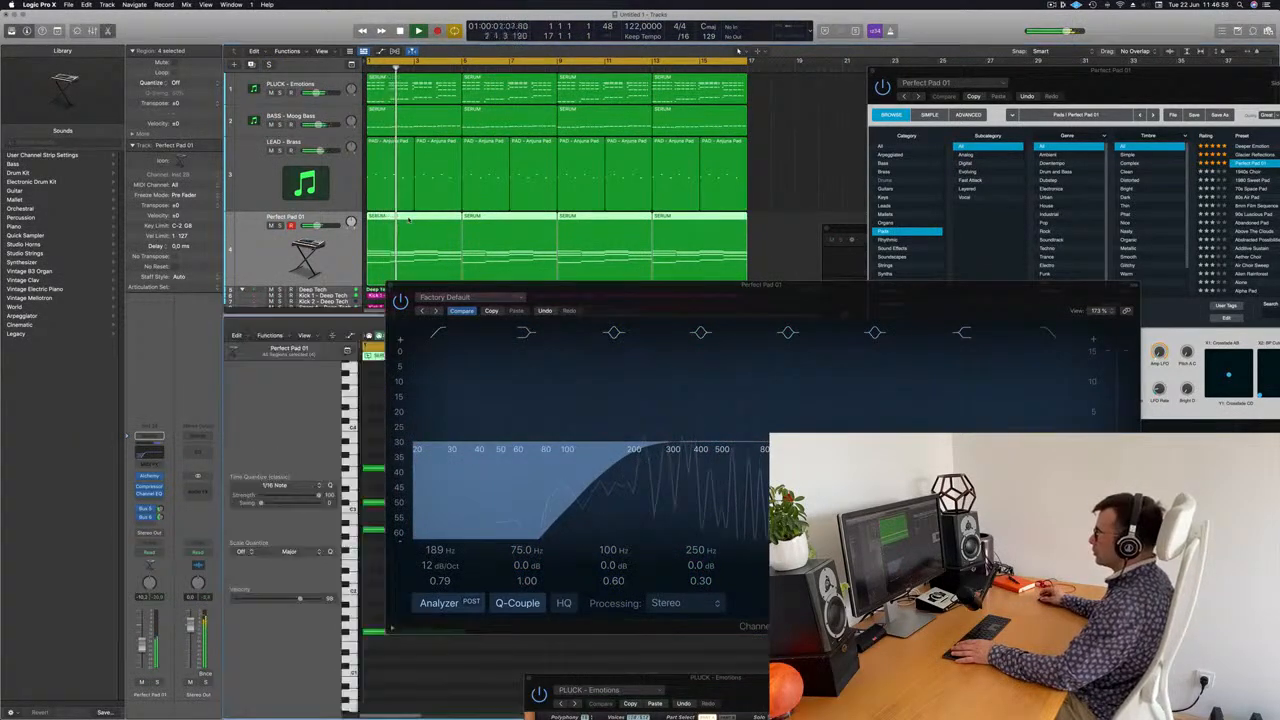
key("e")
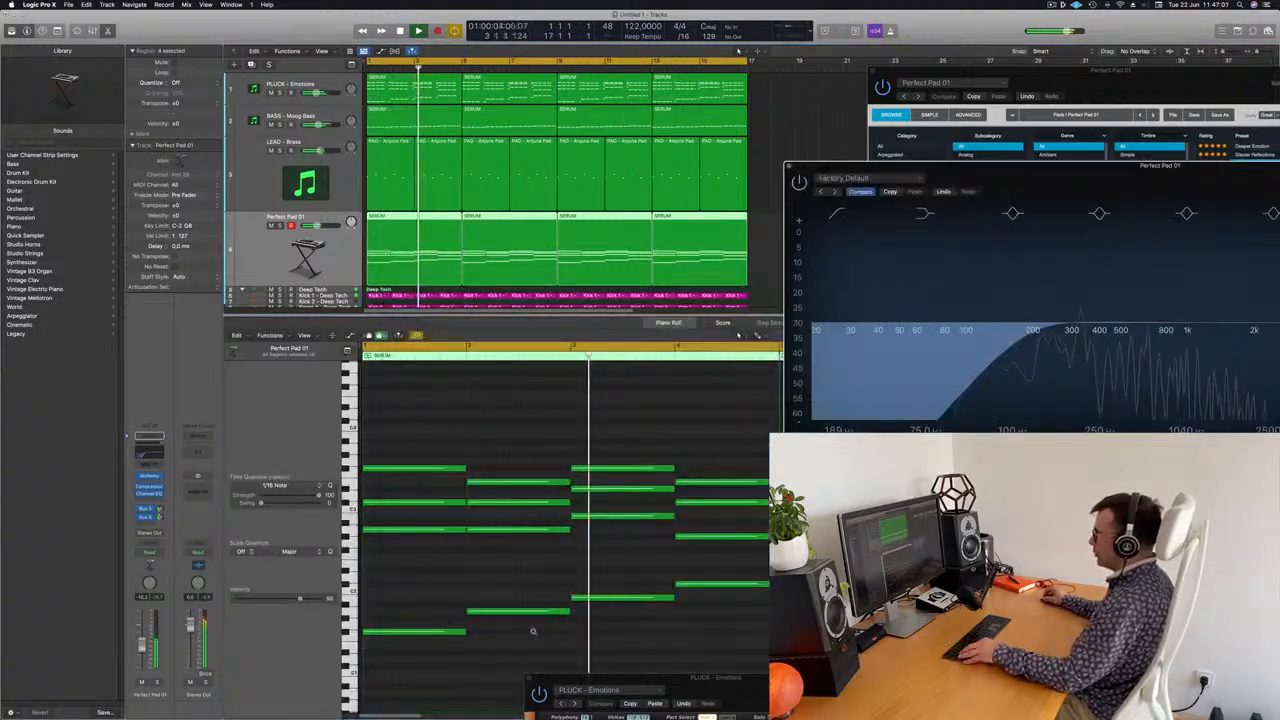
scroll(533, 631, "down", 8)
left_click_drag(370, 564, 718, 662)
key("Delete")
key("Return")
left_click_drag(1014, 168, 743, 303)
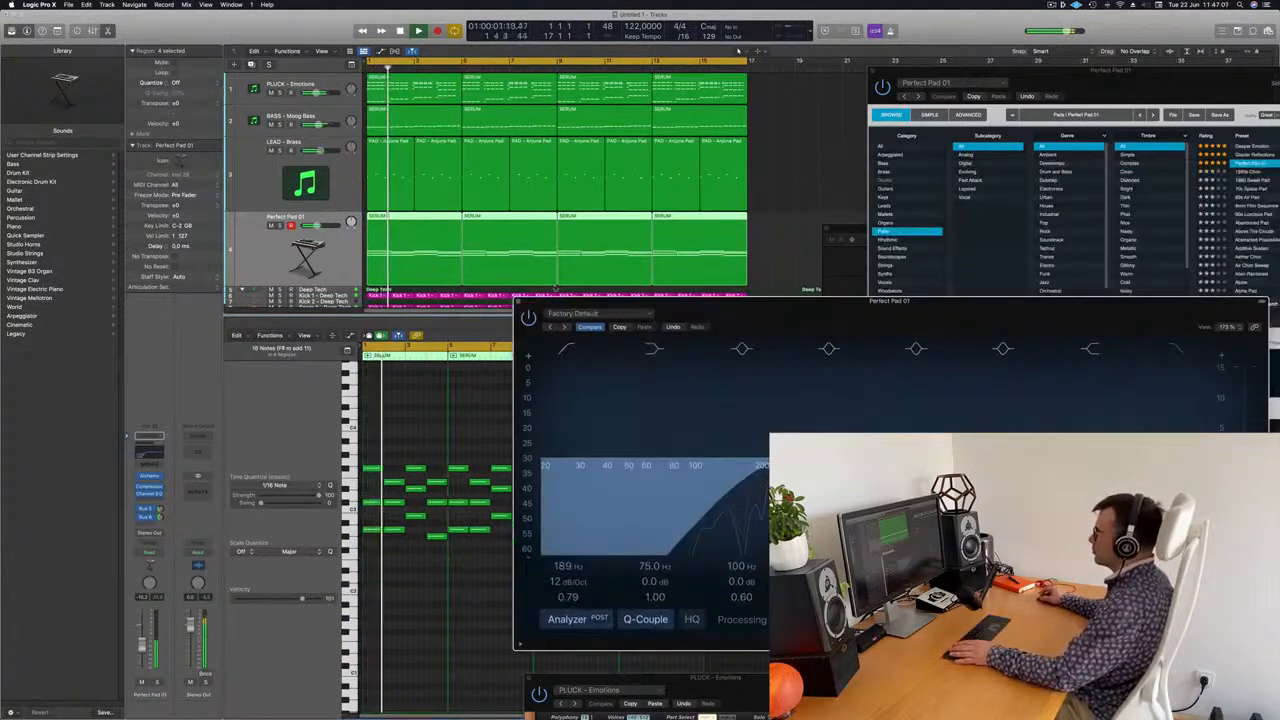
key("super+w")
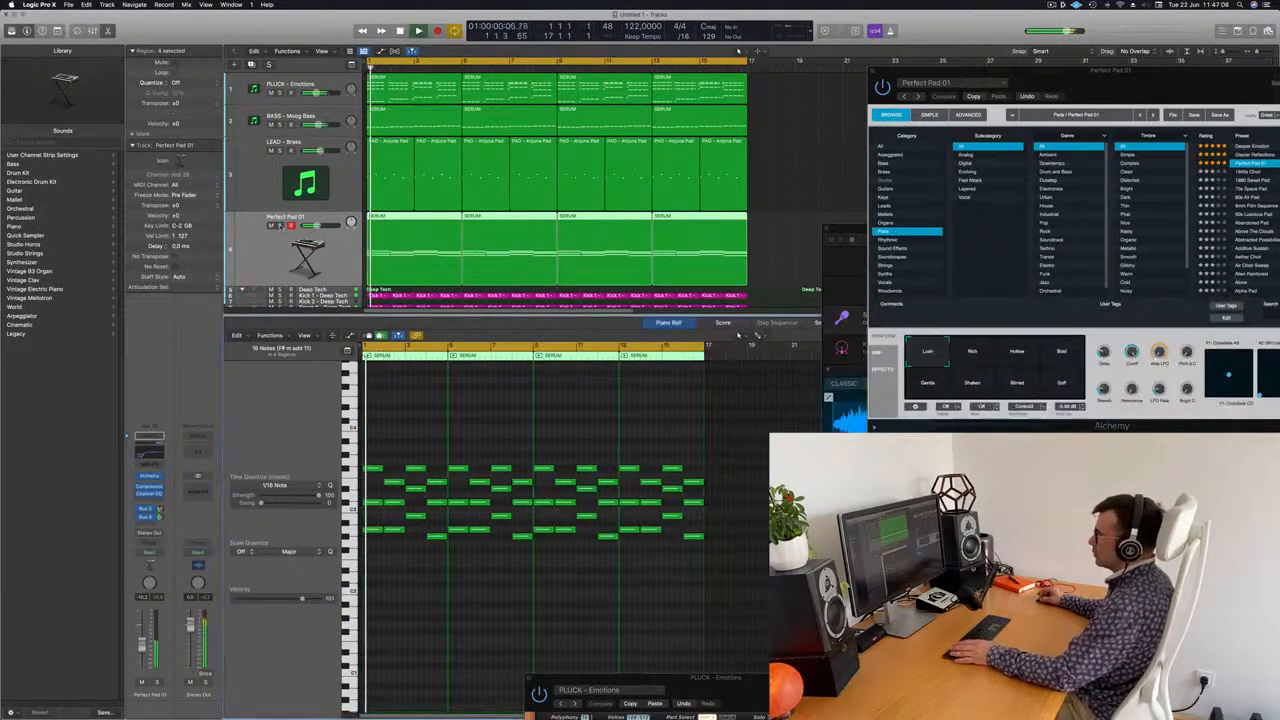
- Compare the thinned-out pad chords in solo and in the full mix from the start of the loop
key("s")
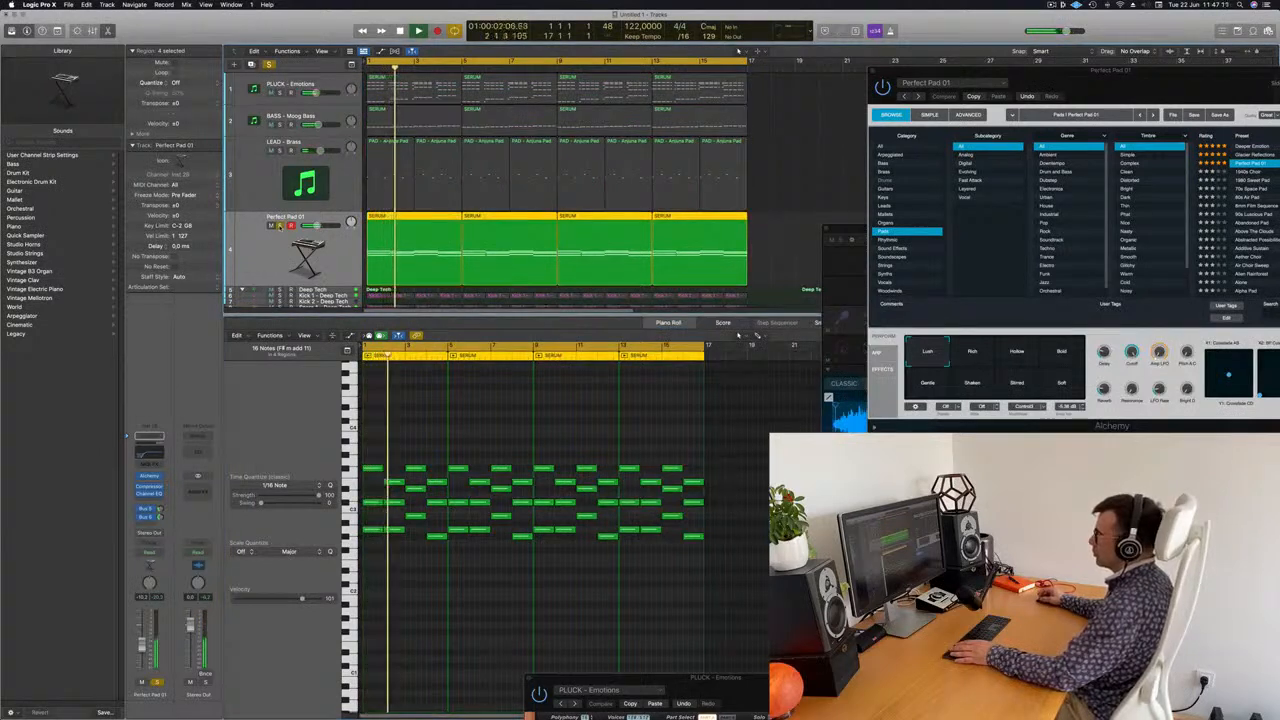
key("s")
key("Return")
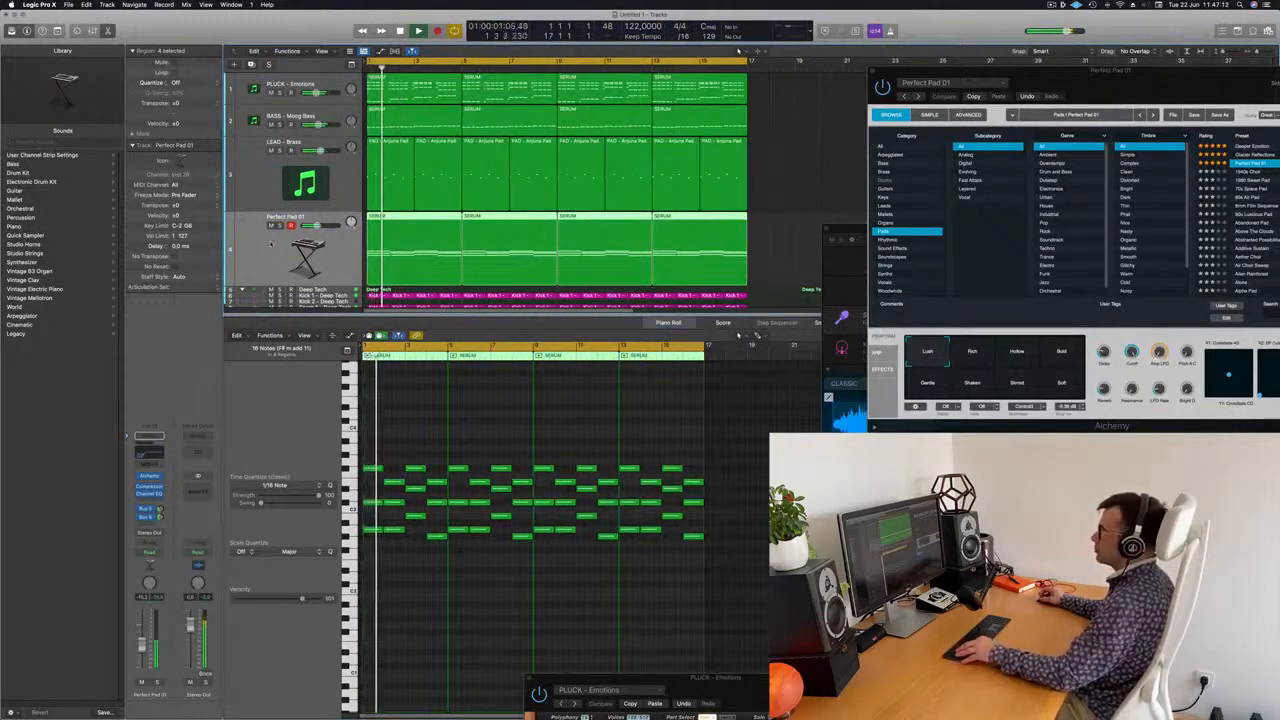
key("super+Right")
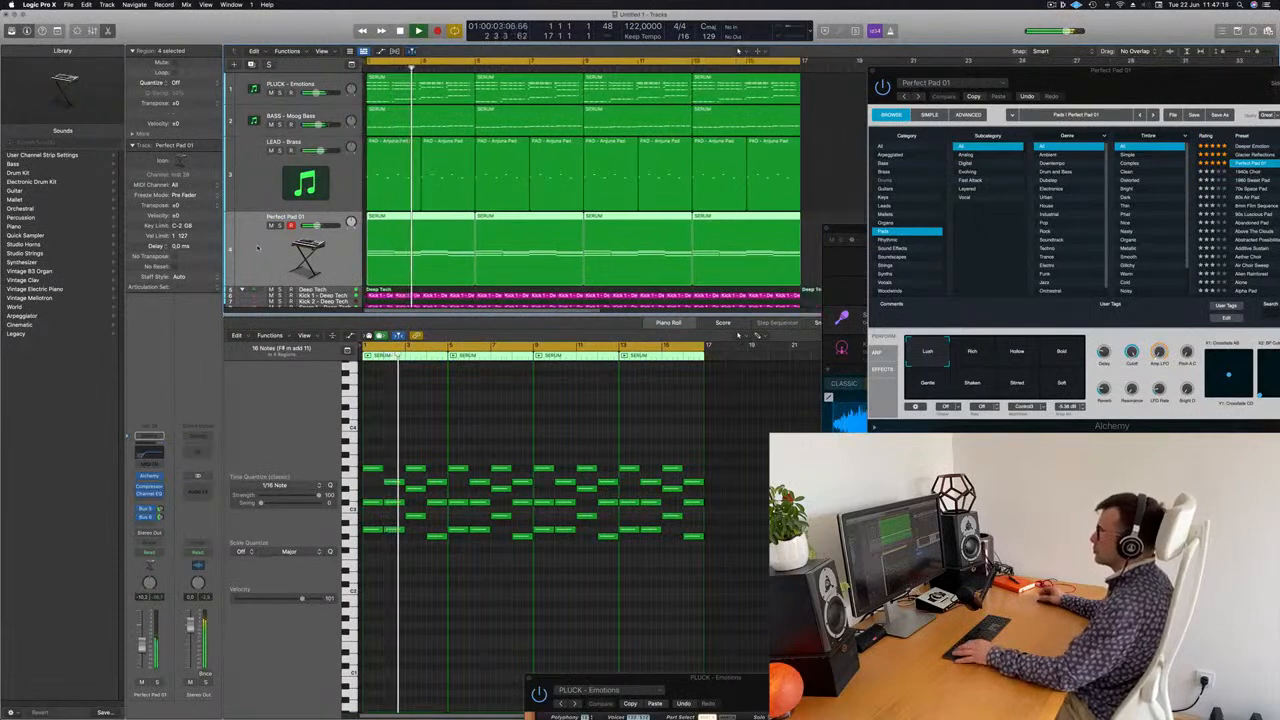
key("super+Left")
key("super+Left")
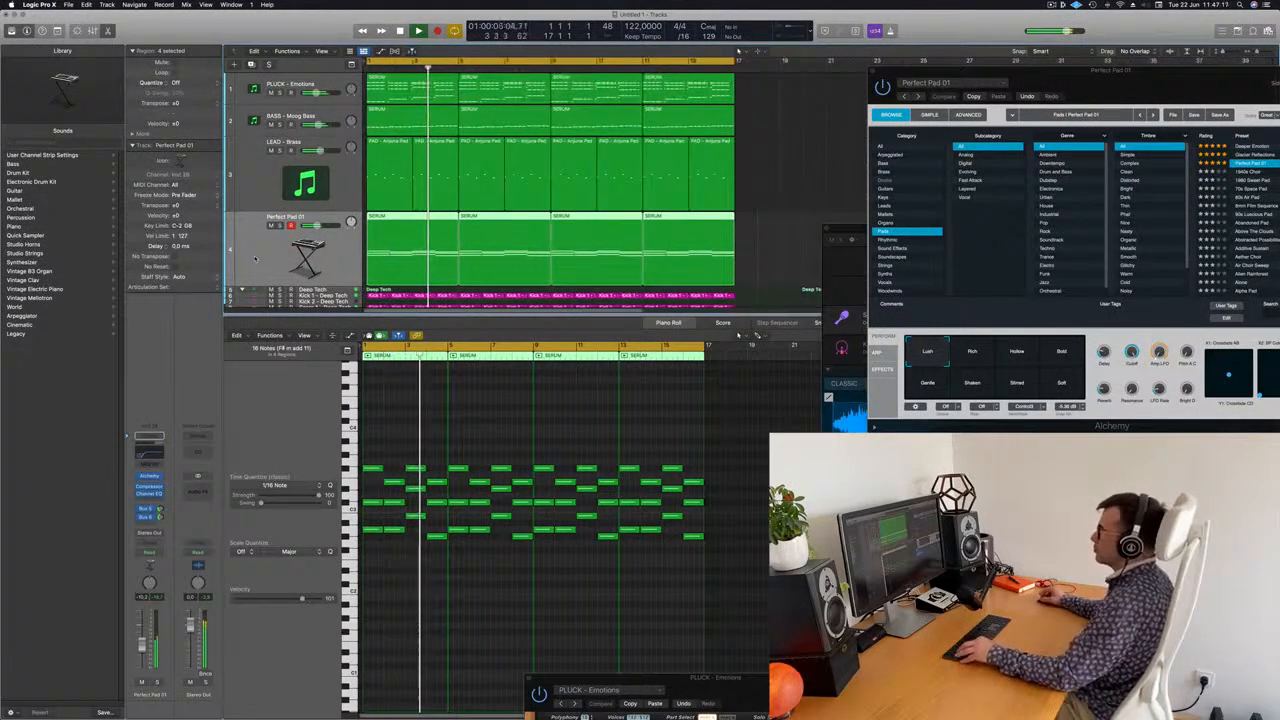
key("super+Right")
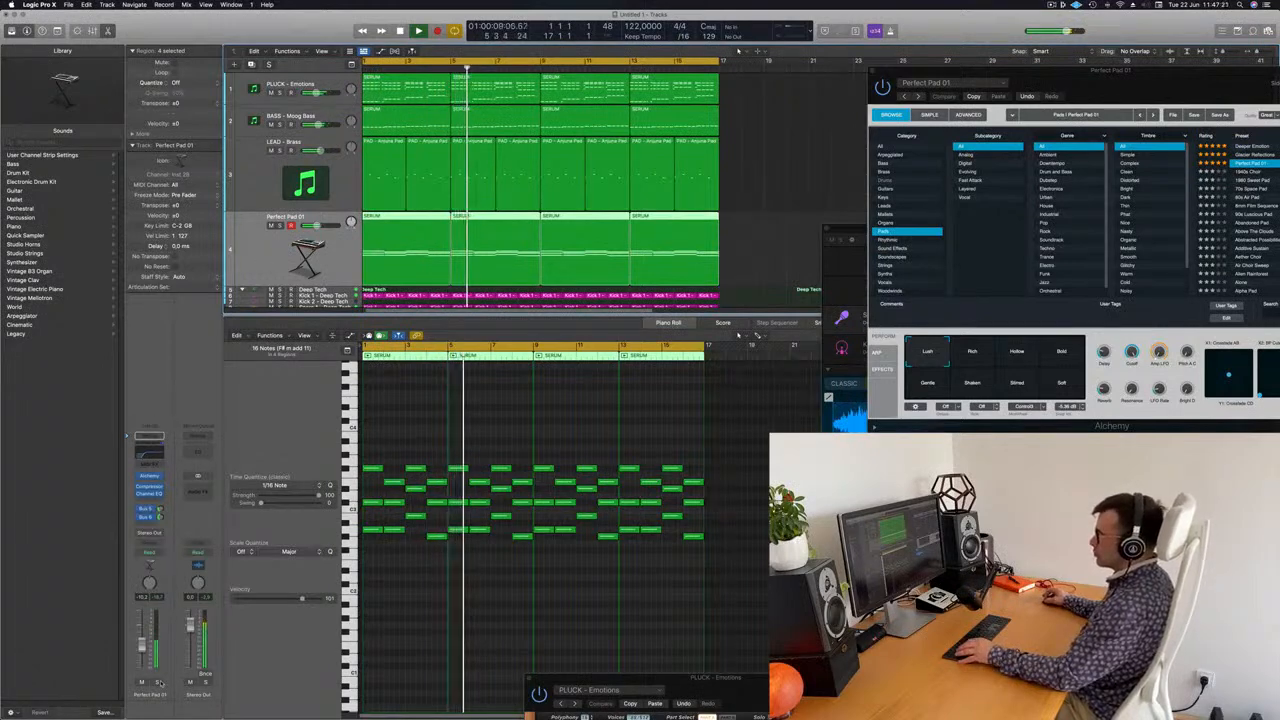
key("Return")
- Switch Perfect Pad 01 to the Bold performance snapshot and close the Alchemy window
left_click_drag(1147, 72, 655, 166)
left_click(559, 455)
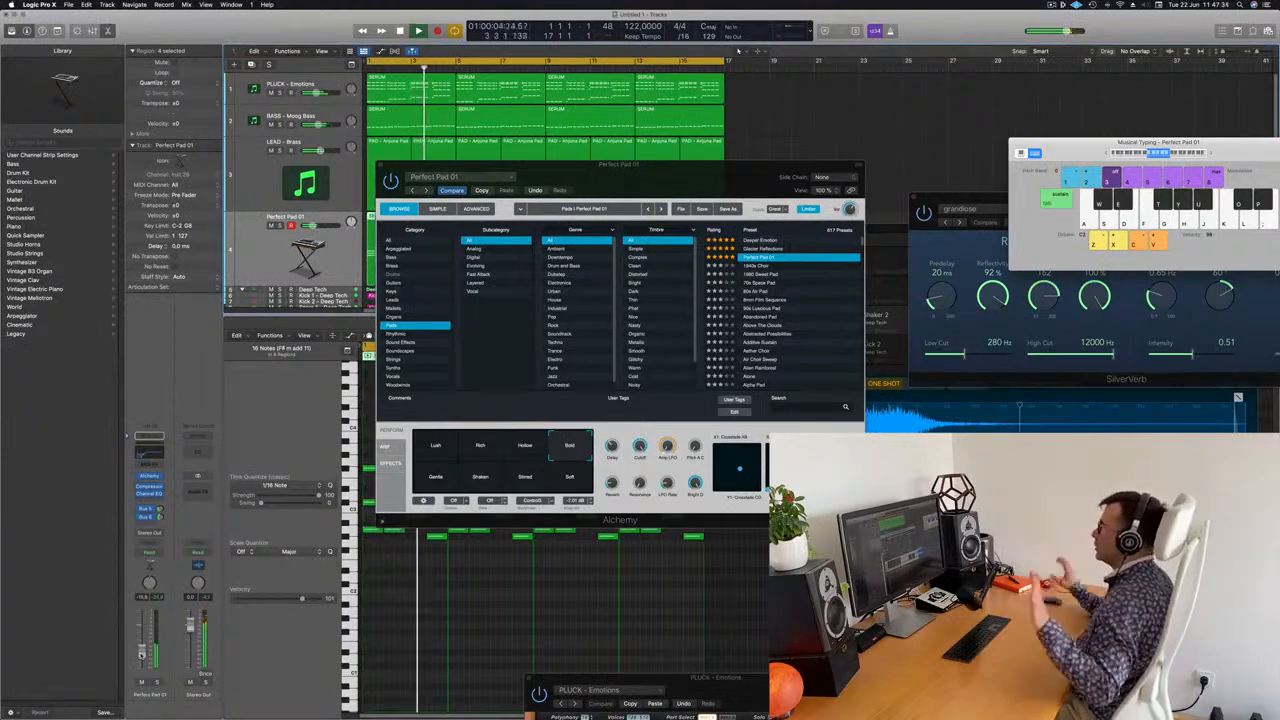
left_click_drag(726, 166, 867, 121)
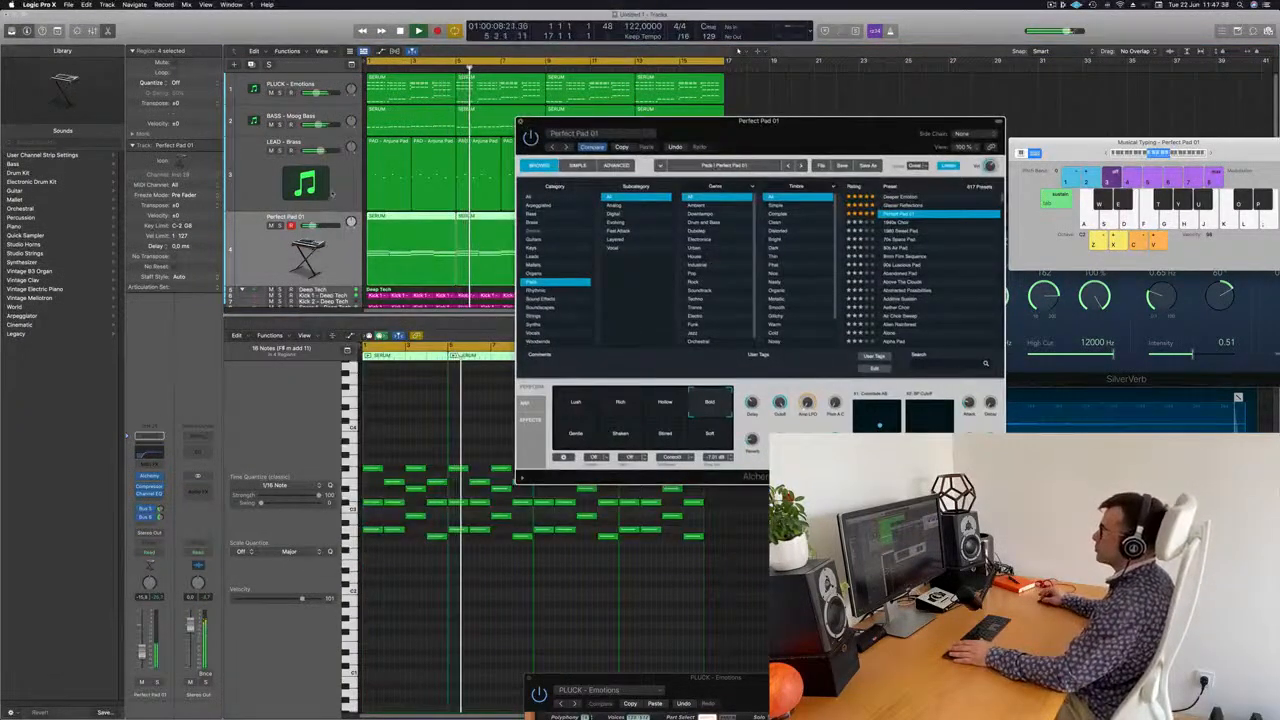
key("super+w")
- Select the LEAD - Brass track, open its Sylenth1 editor and play the loop from the start
left_click(339, 187)
key("Return")
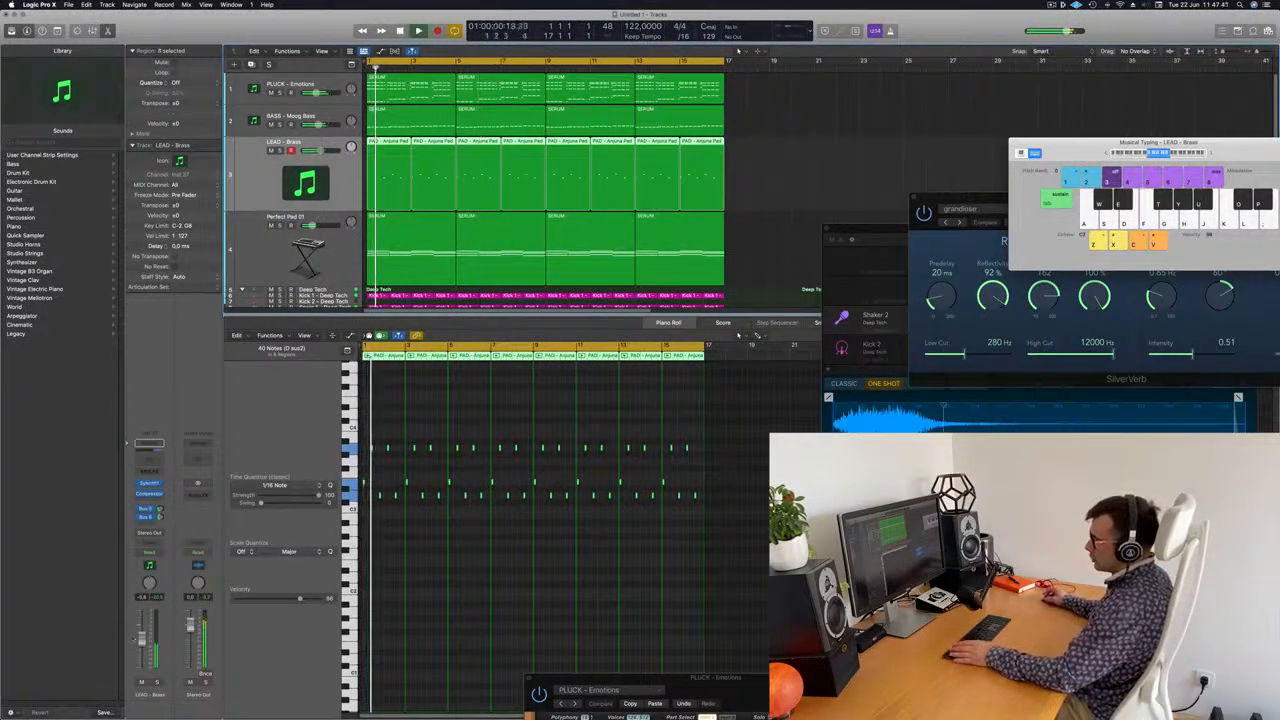
left_click(149, 483)
key("Return")
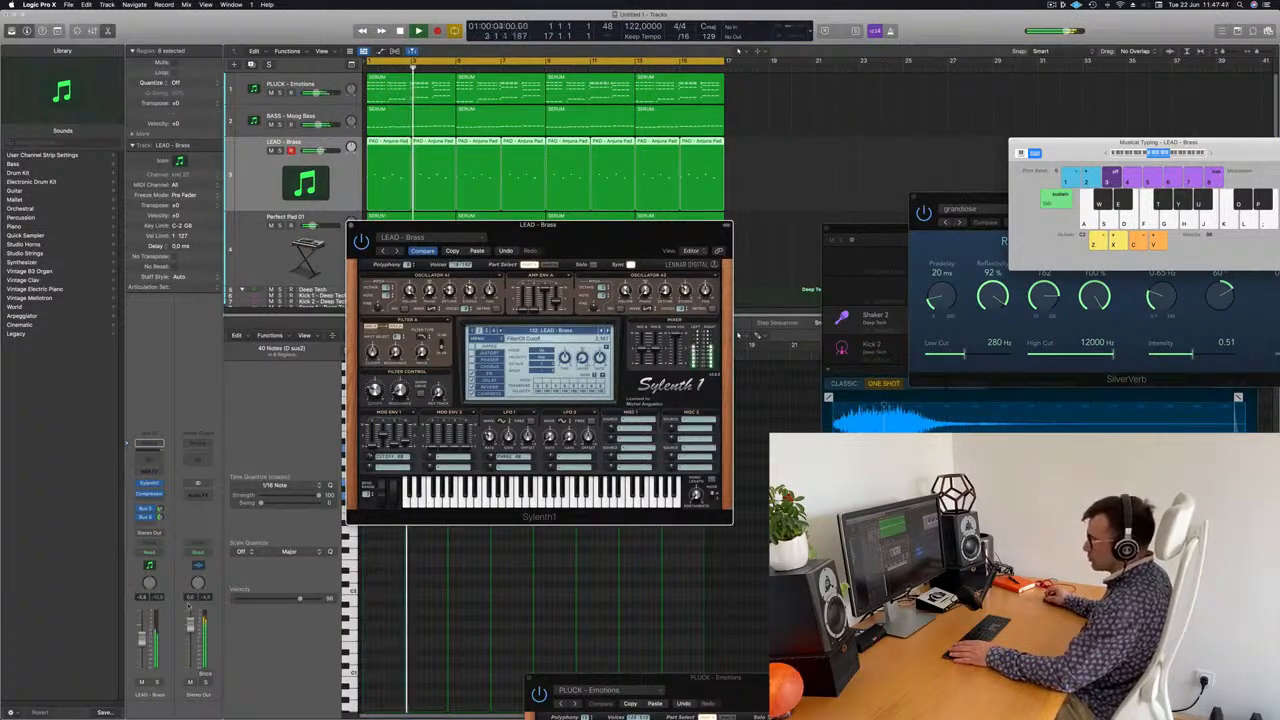
- Add a Channel EQ to the LEAD - Brass track with a low cut at about 314 Hz and close the plug-in windows
left_click(154, 462)
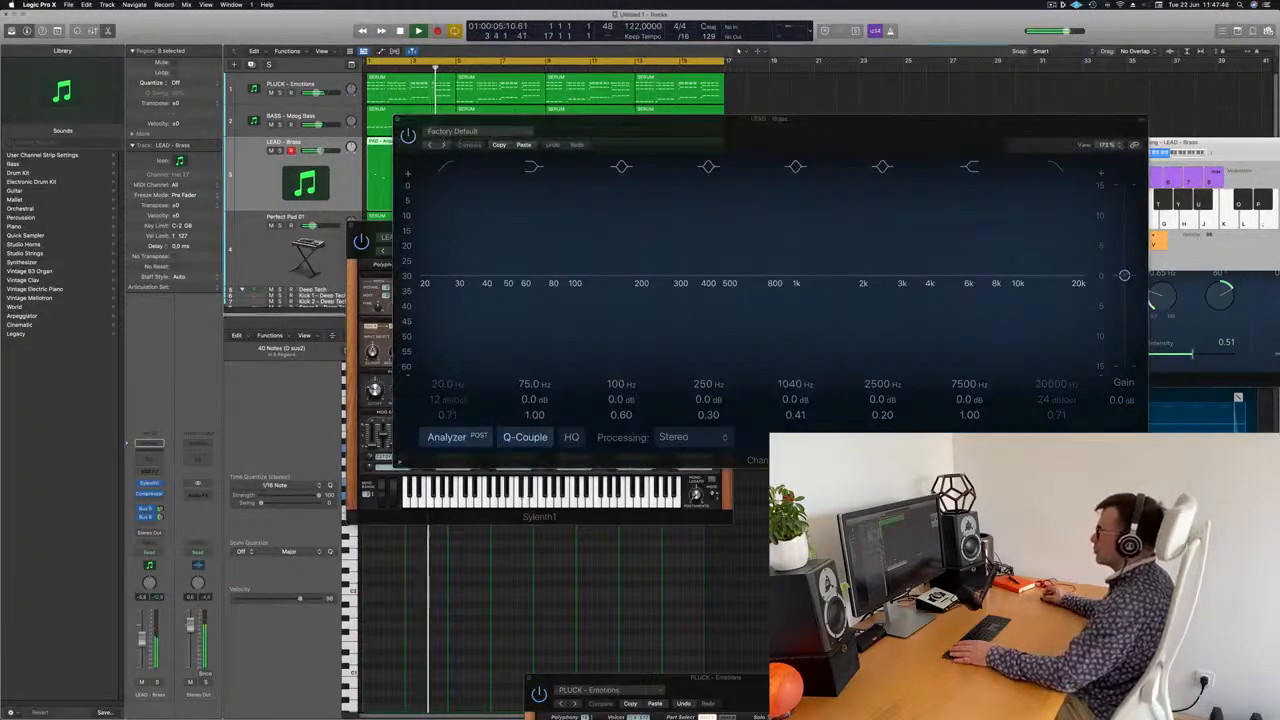
left_click(447, 167)
left_click_drag(453, 230, 752, 222)
left_click_drag(144, 640, 143, 639)
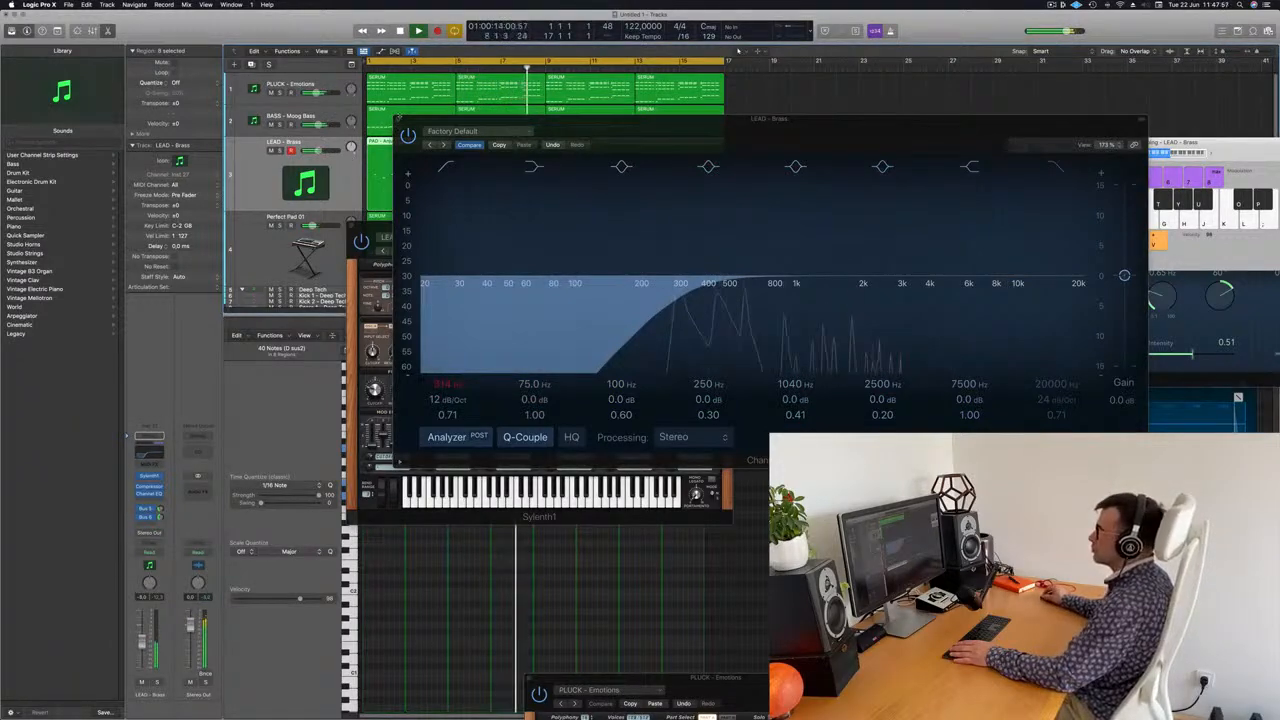
left_click(399, 118)
left_click_drag(489, 229, 467, 232)
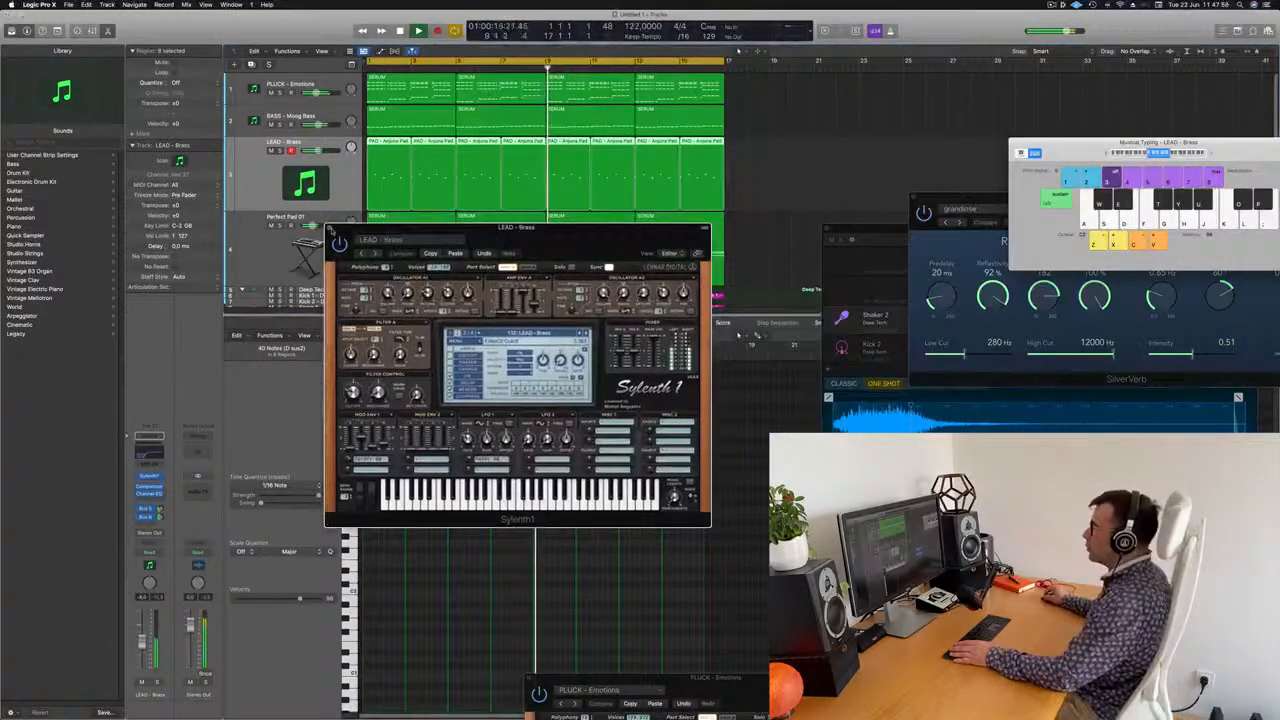
left_click(329, 228)
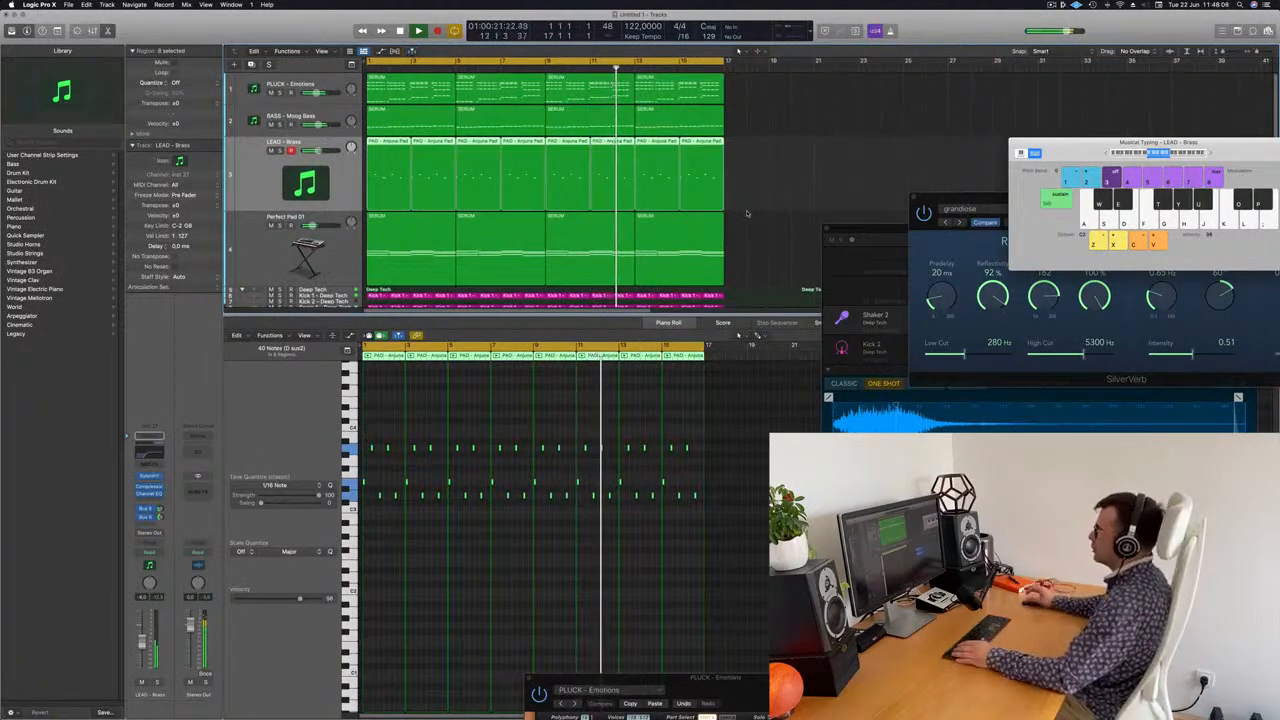
- Deselect all regions and show the secondary ruler above the tracks
left_click(747, 213)
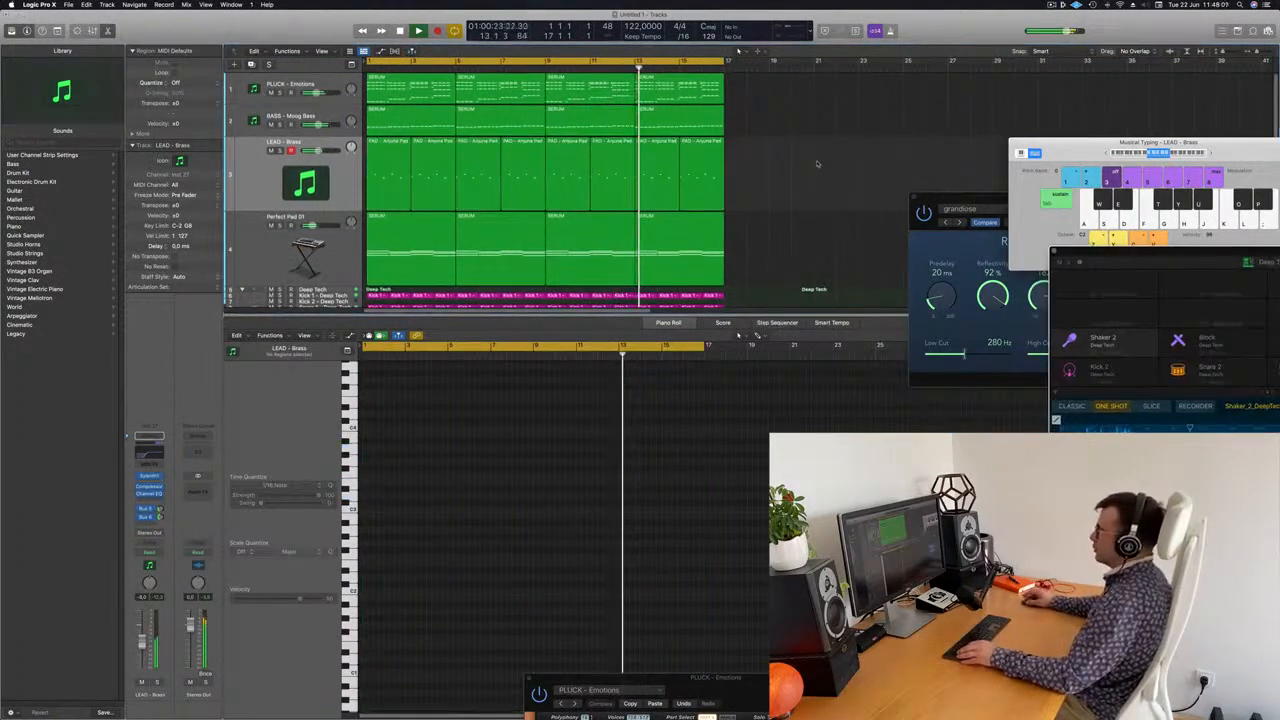
left_click(321, 50)
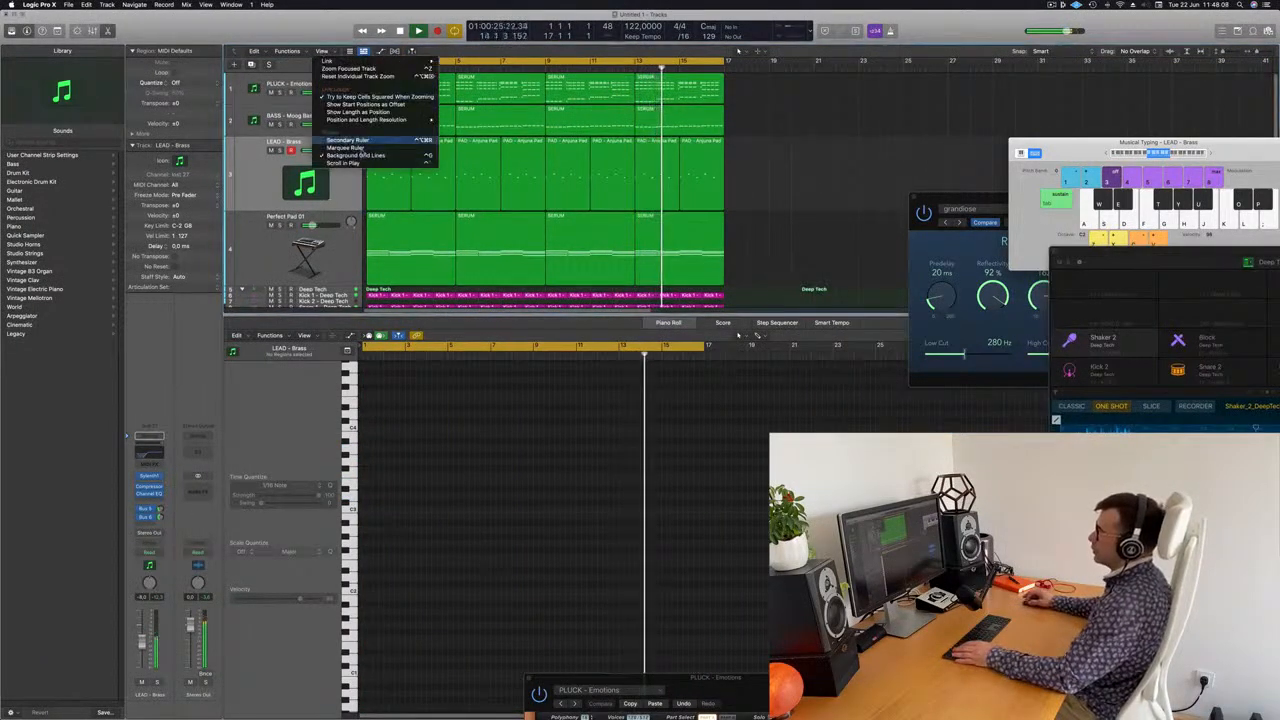
left_click(347, 140)
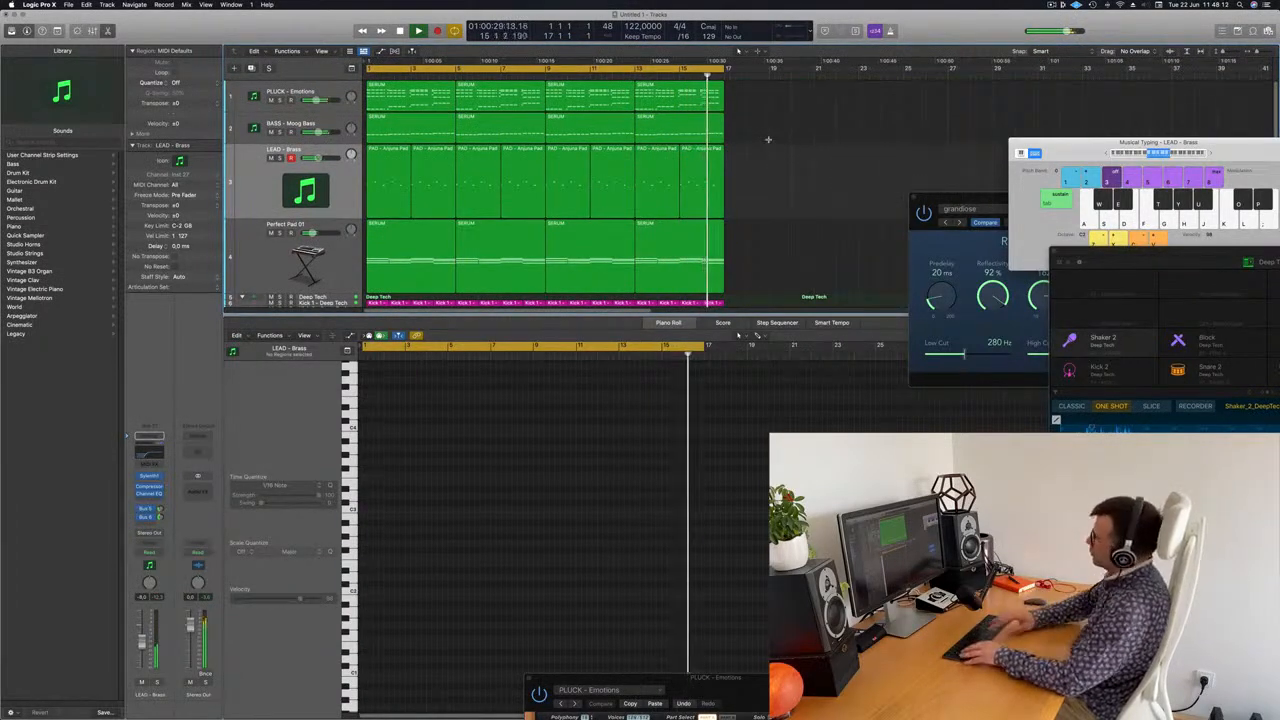
- Repeat all regions once after bar 17 and extend the cycle range to cover 32 bars
key("super+a")
key("super+r")
key("super+Left")
key("super+Left")
key("super+Left")
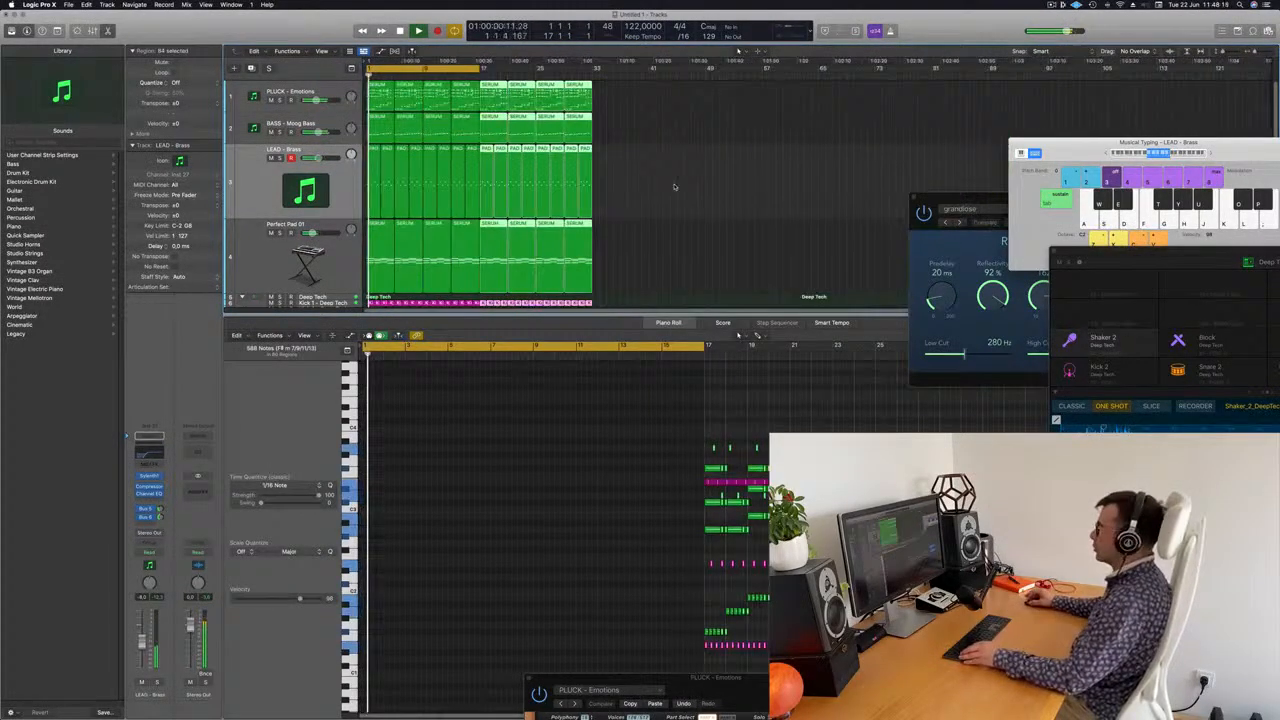
key("super+Right")
scroll(552, 63, "left", 3)
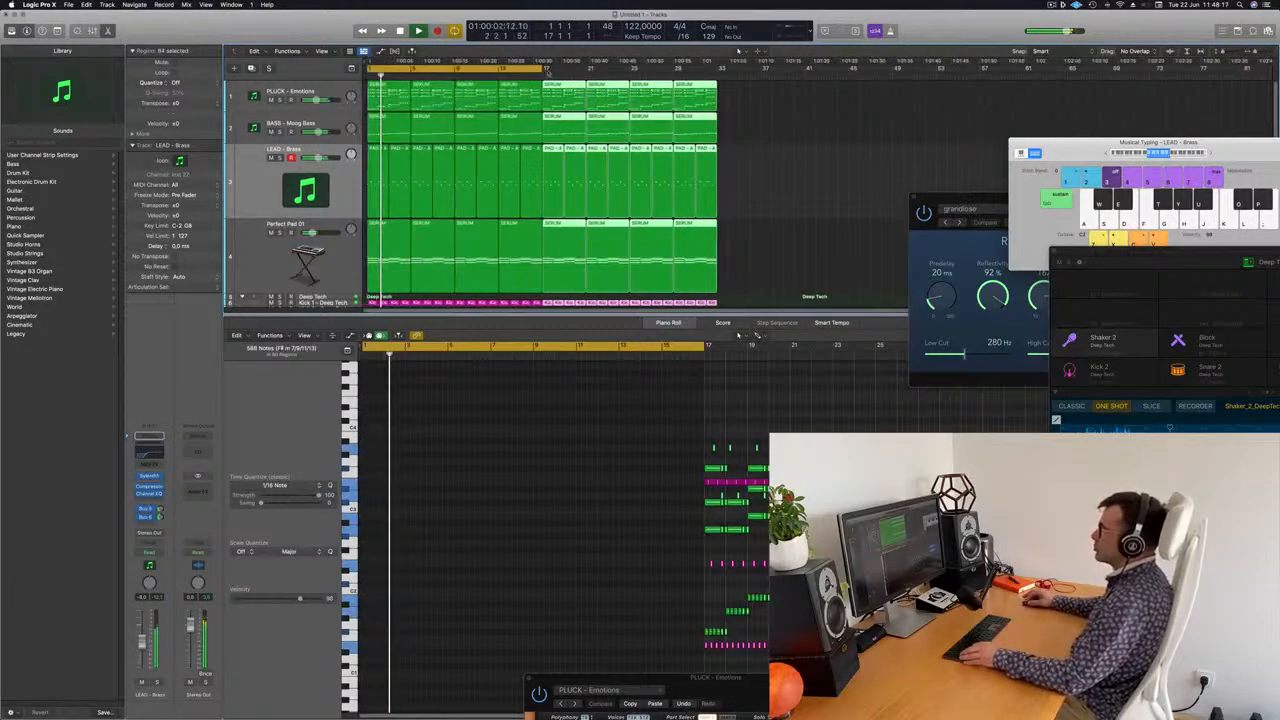
left_click_drag(541, 69, 720, 90)
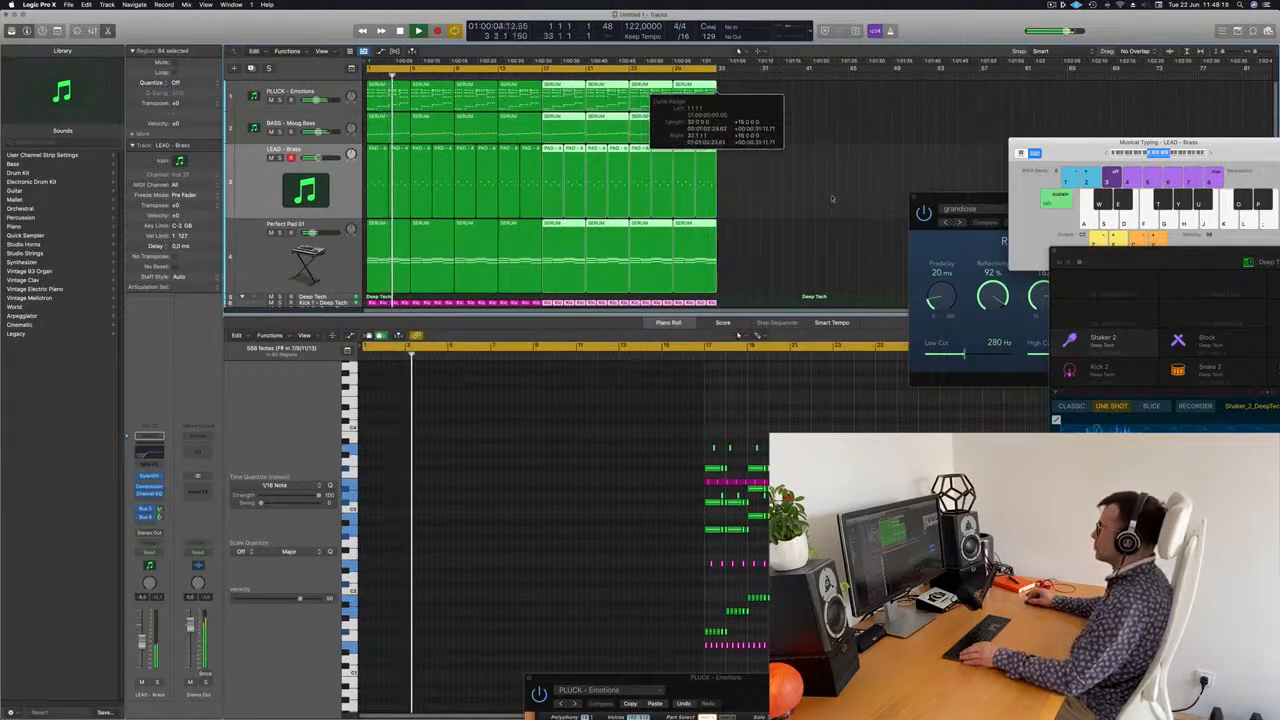
left_click(820, 227)
- Duplicate the Perfect Pad 01 track as an empty track below it and restart playback from the beginning
scroll(803, 245, "down", 1)
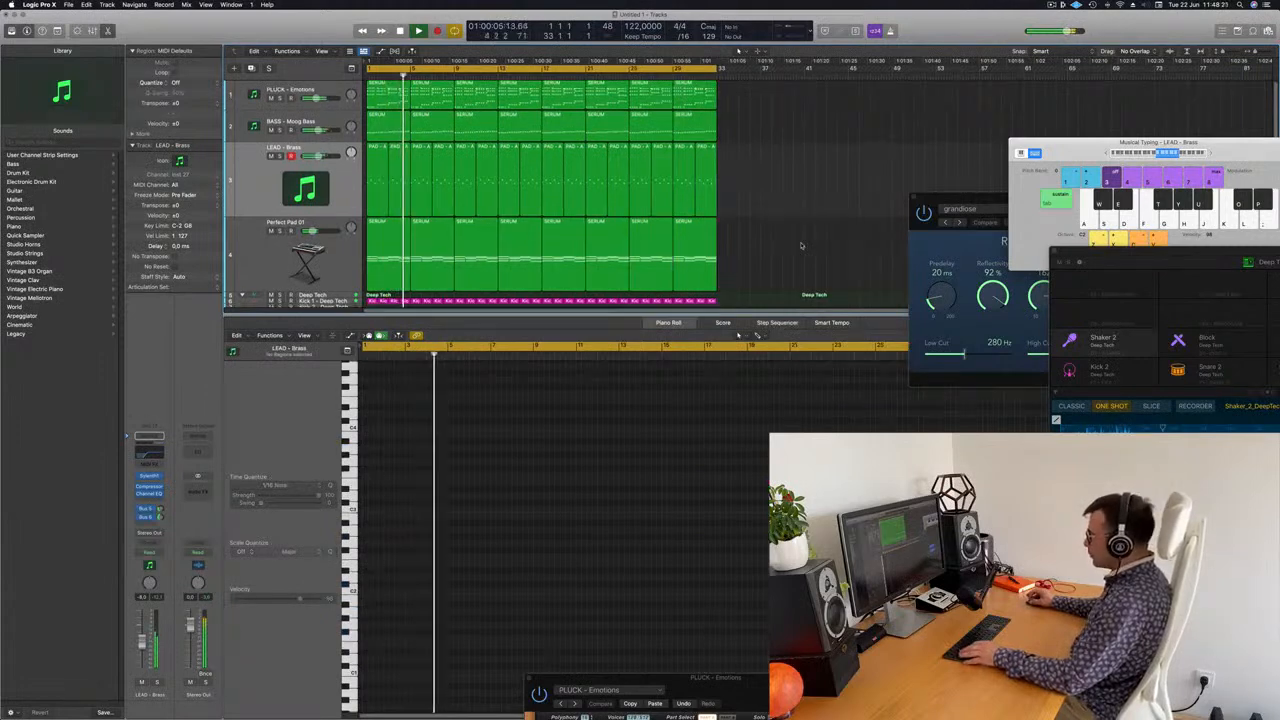
scroll(780, 236, "down", 8)
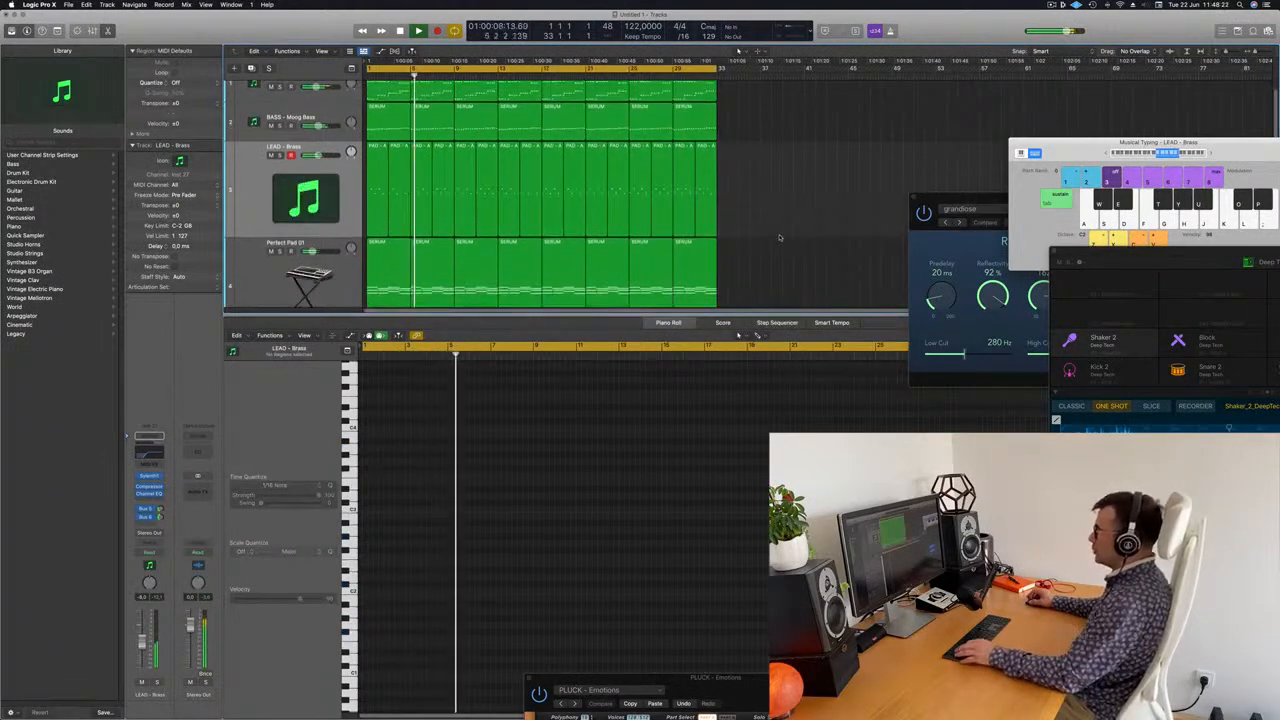
scroll(784, 236, "up", 4)
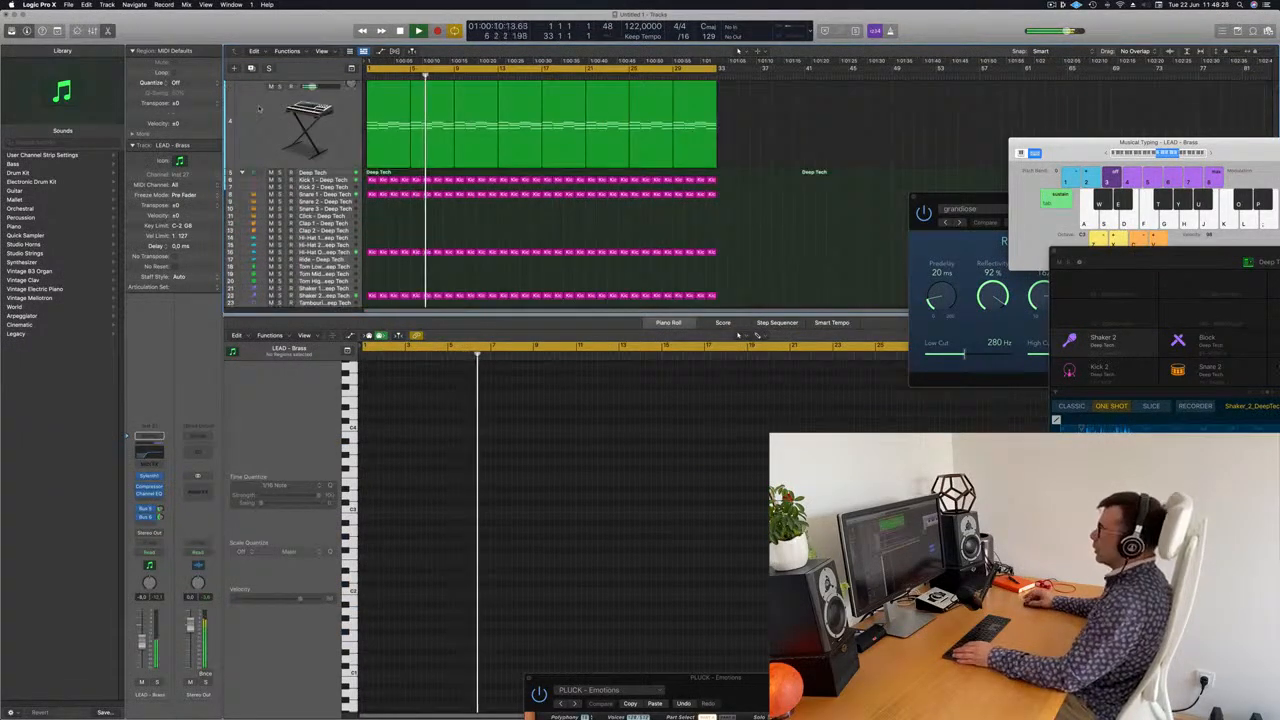
left_click(340, 130)
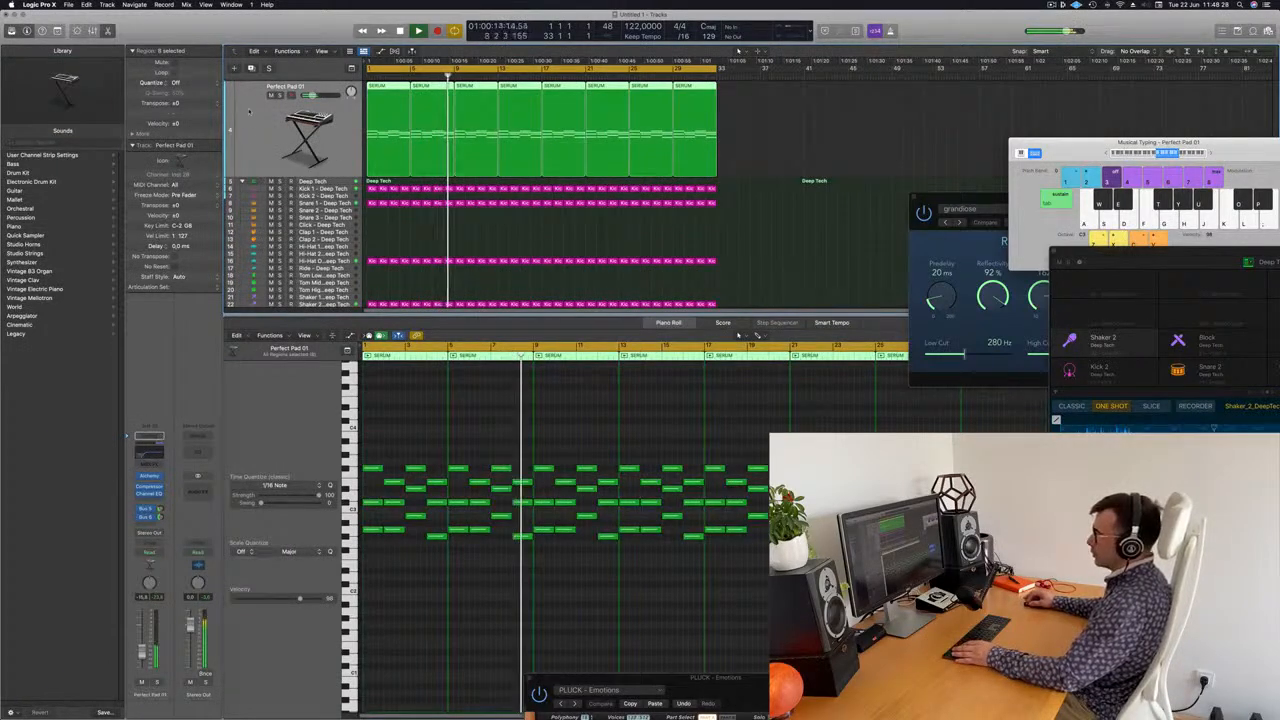
left_click(251, 68)
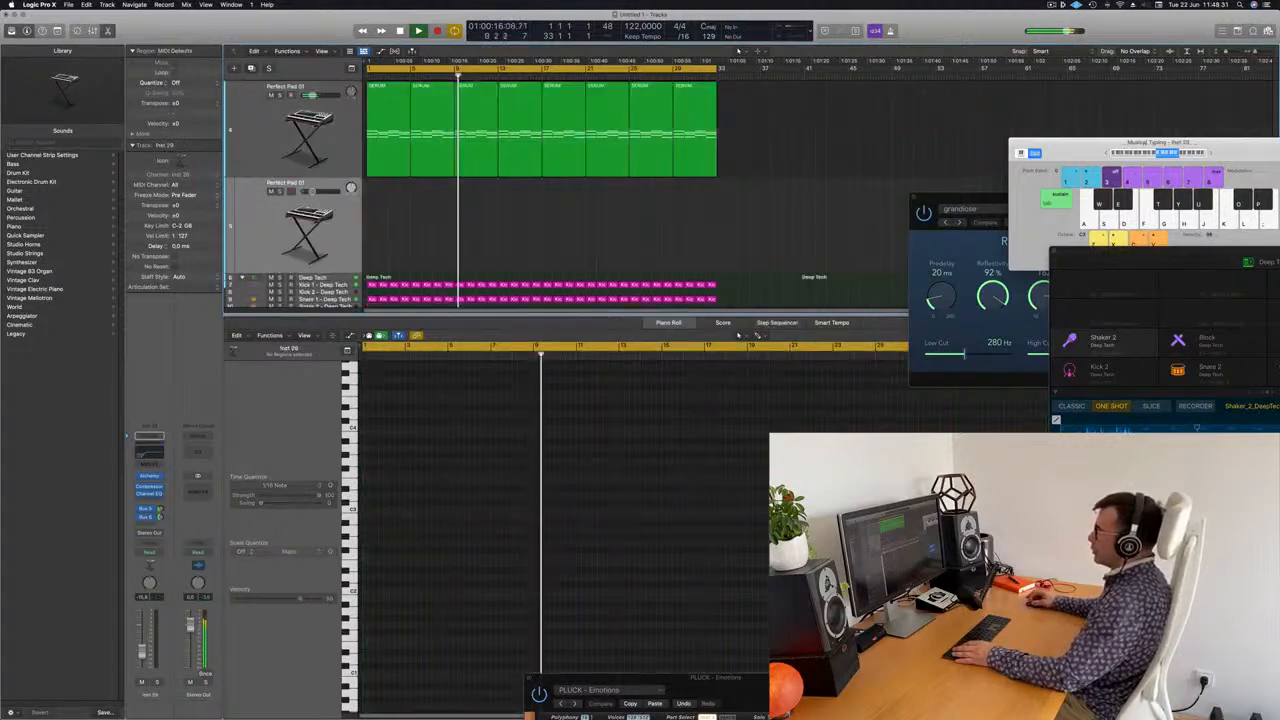
key("Return")
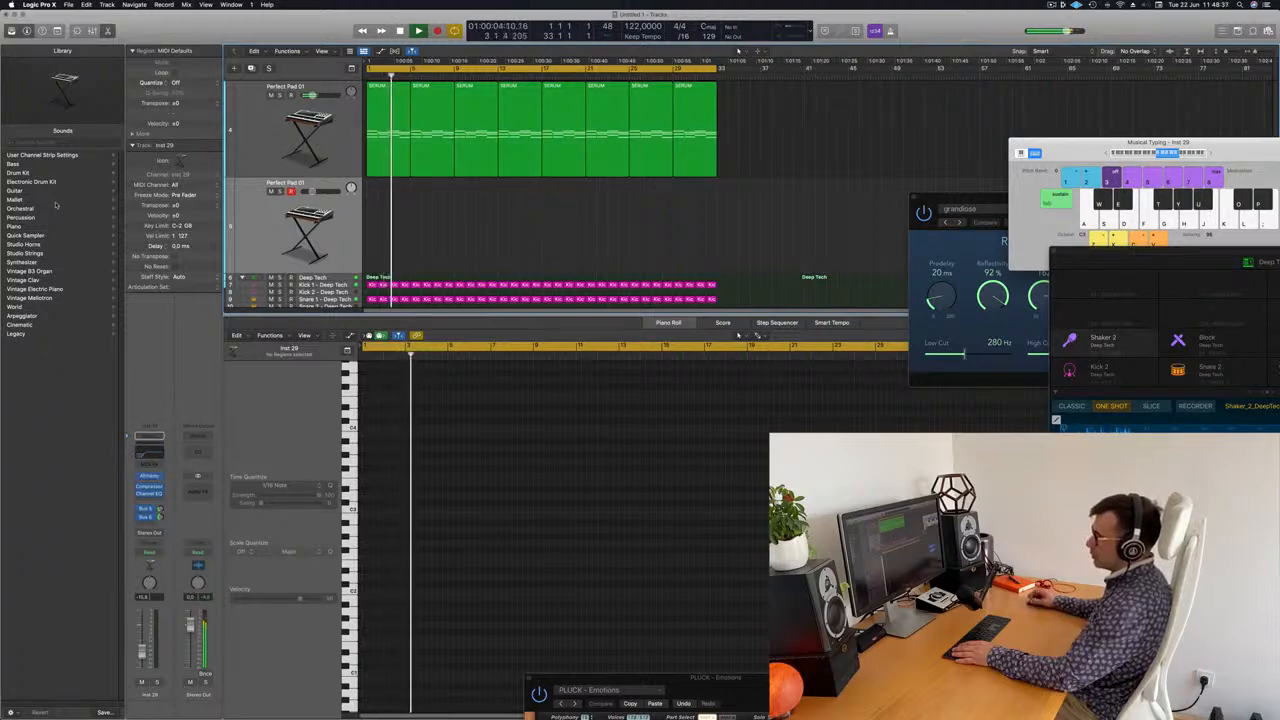
- Search the sound library for "kali" and load African Kalimba Echoes on the duplicated track
left_click(35, 141)
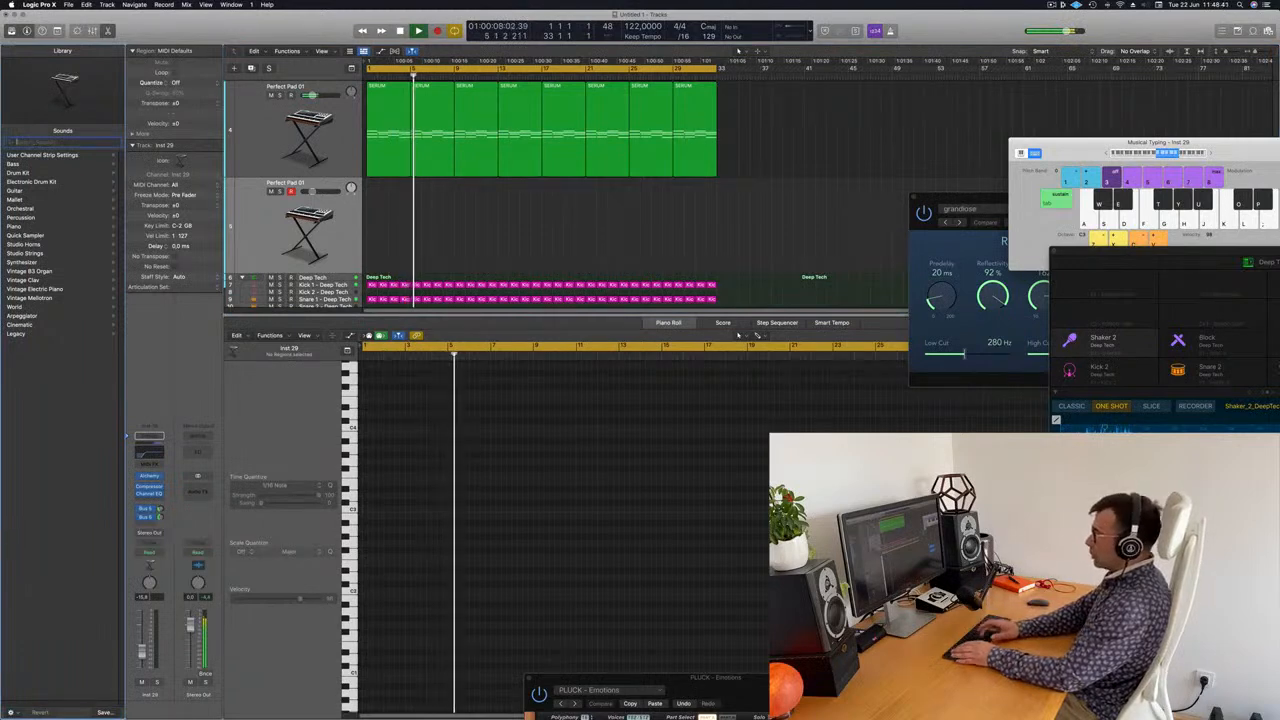
type("kali")
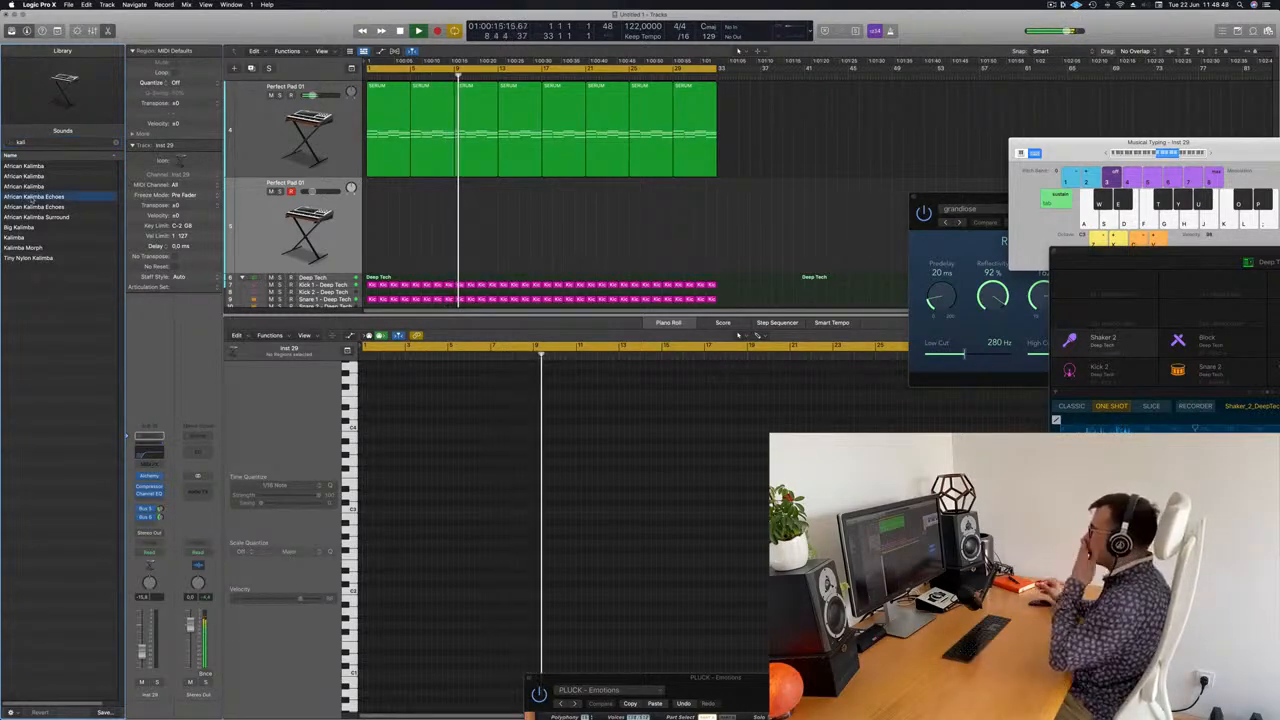
left_click(33, 198)
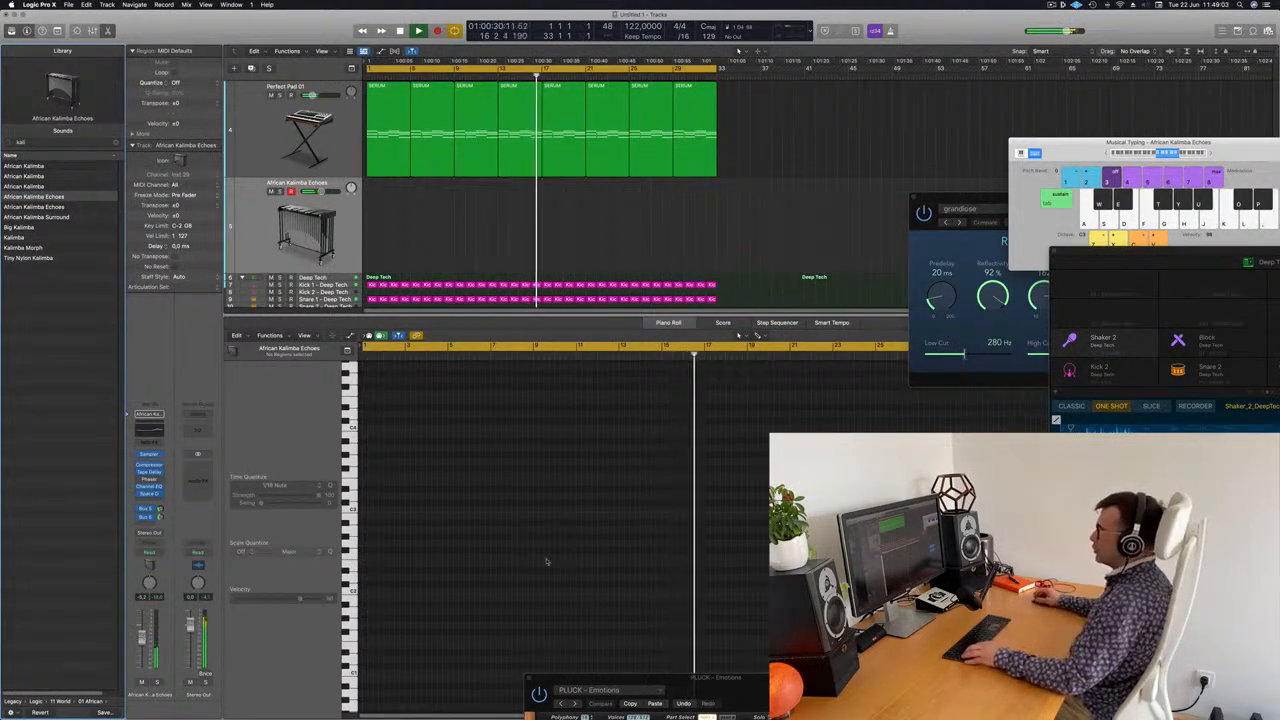
- Copy the first Perfect Pad 01 region onto the African Kalimba Echoes track and shorten all its chord notes to one beat
scroll(694, 240, "up", 5)
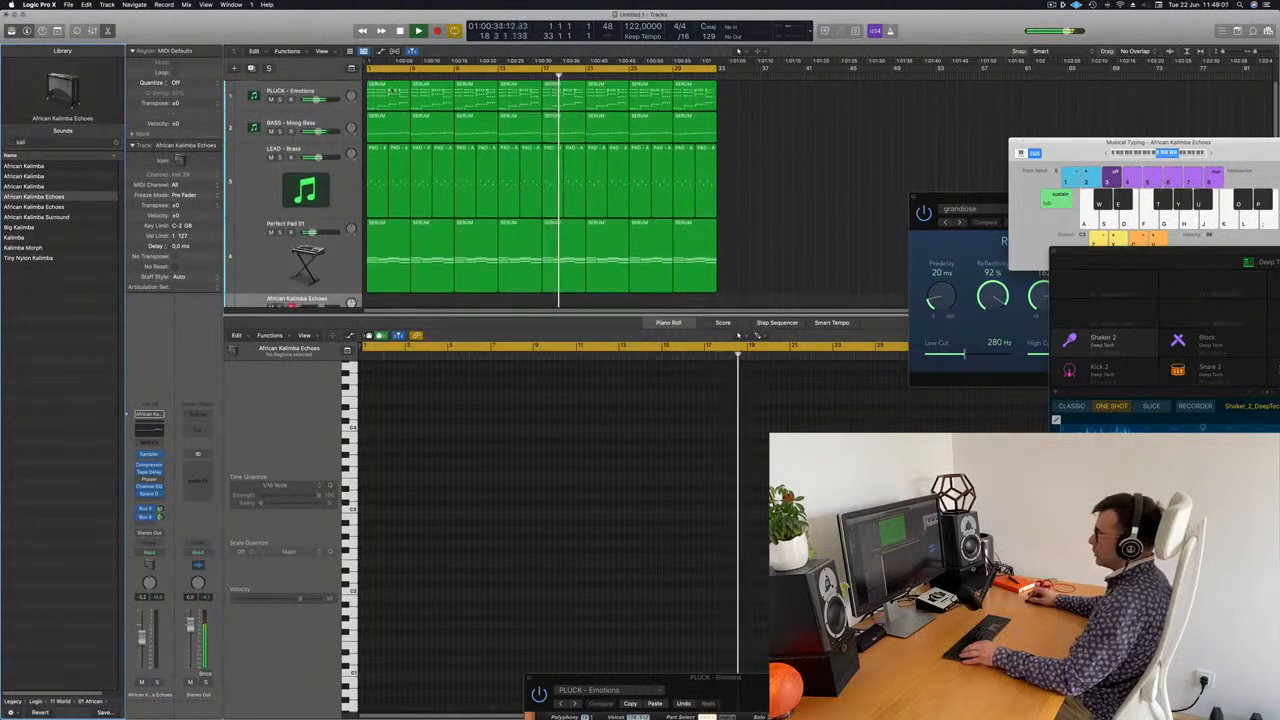
scroll(875, 291, "down", 2)
scroll(875, 291, "down", 1)
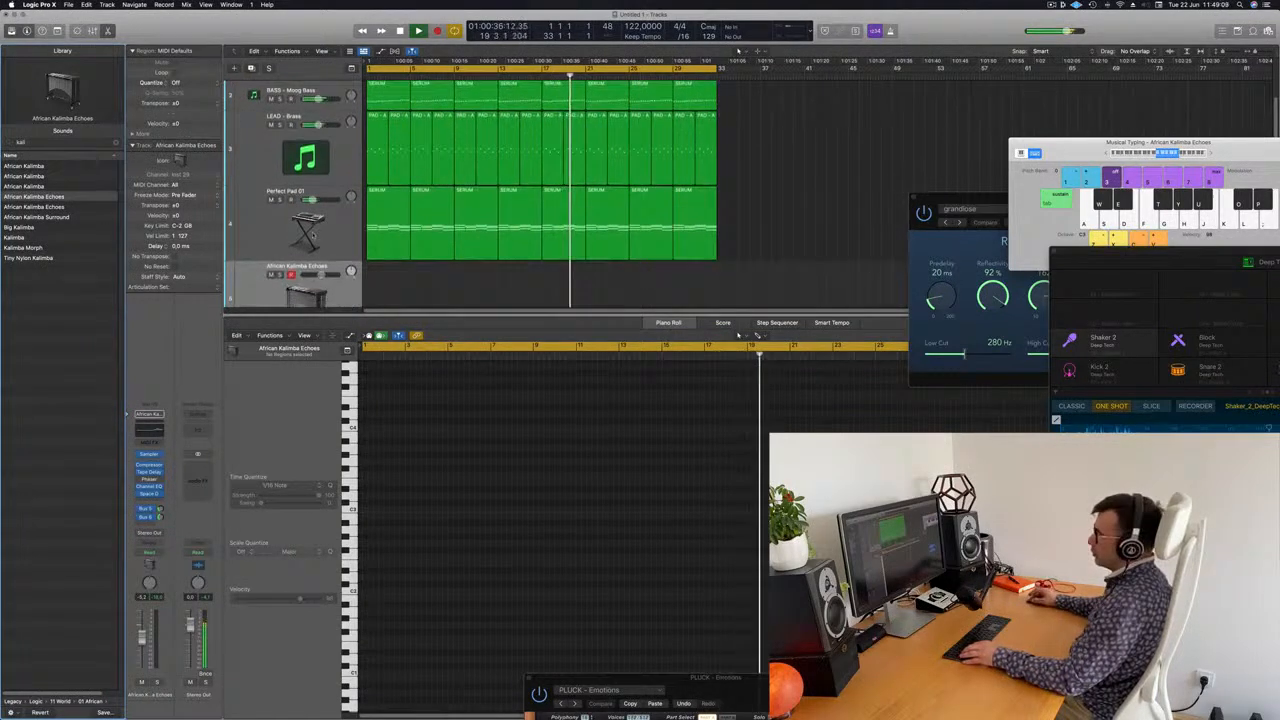
scroll(376, 231, "down", 1)
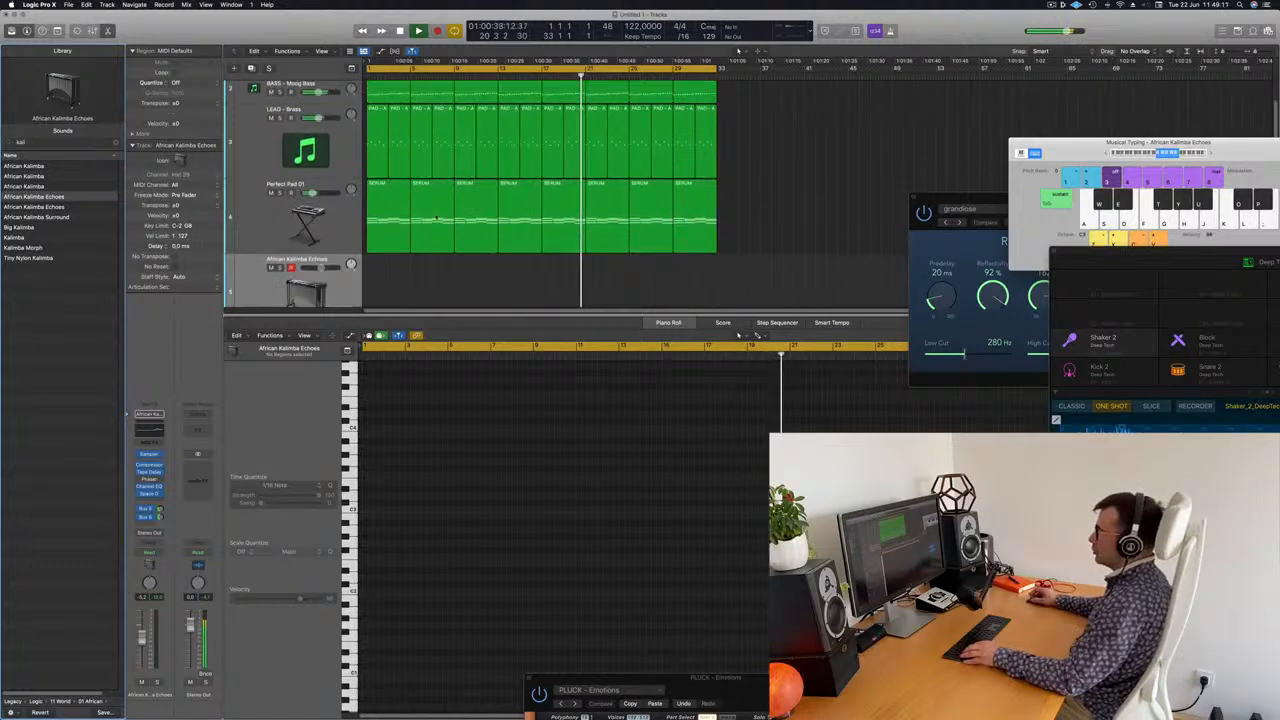
left_click(413, 204)
scroll(412, 204, "down", 1)
left_click(387, 202)
left_click_drag(387, 202, 386, 268)
left_click_drag(376, 459, 430, 538)
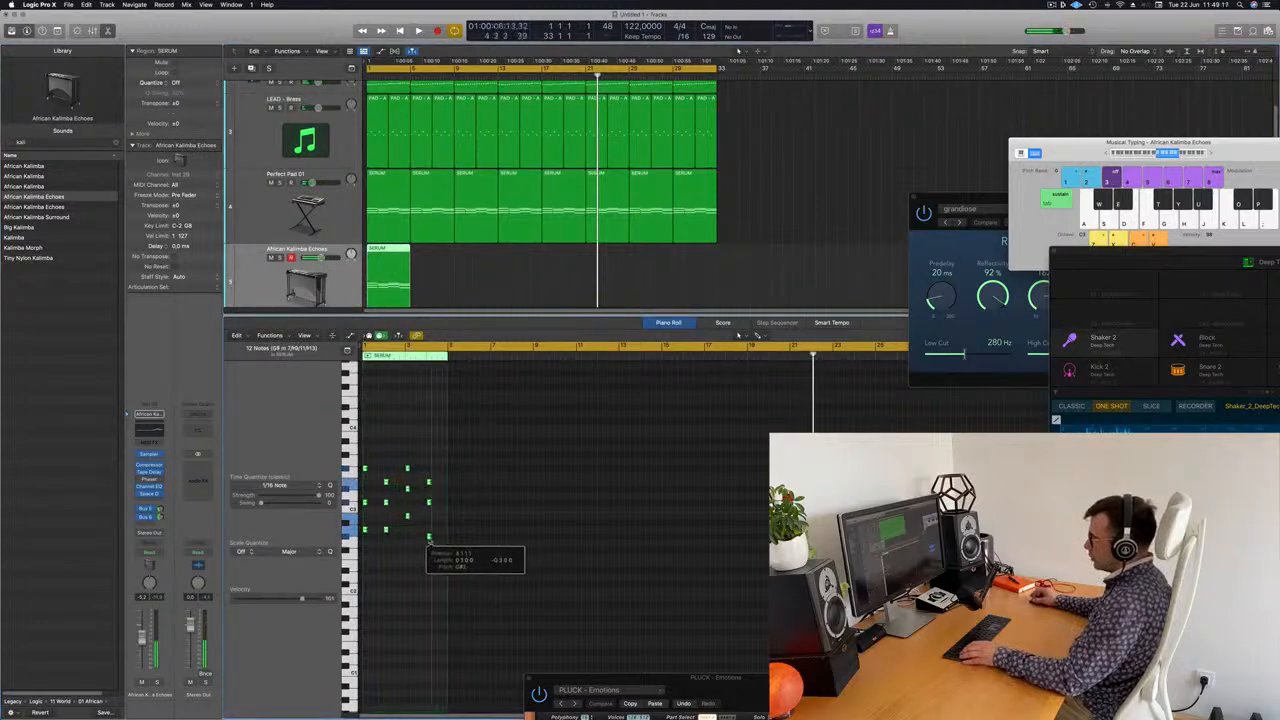
- Copy the short kalimba chords twice within each bar to form three hits per bar and audition the rhythm
scroll(400, 575, "up", 5)
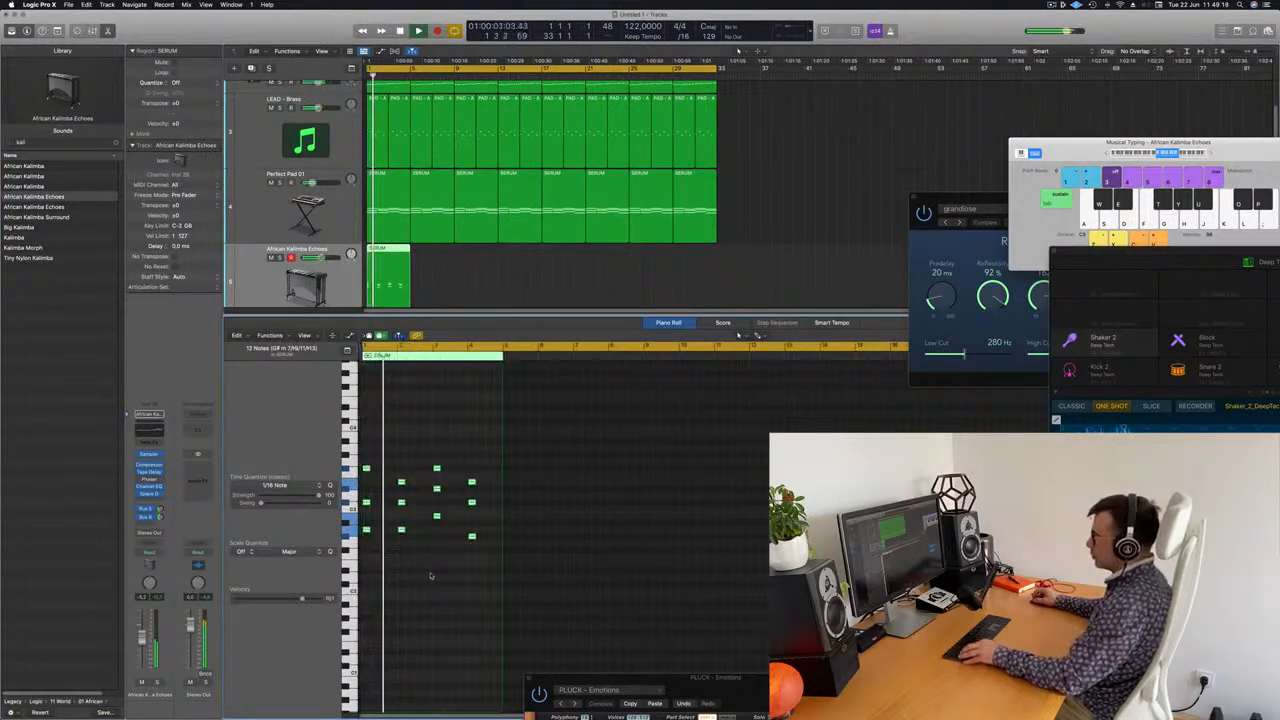
scroll(432, 571, "left", 1)
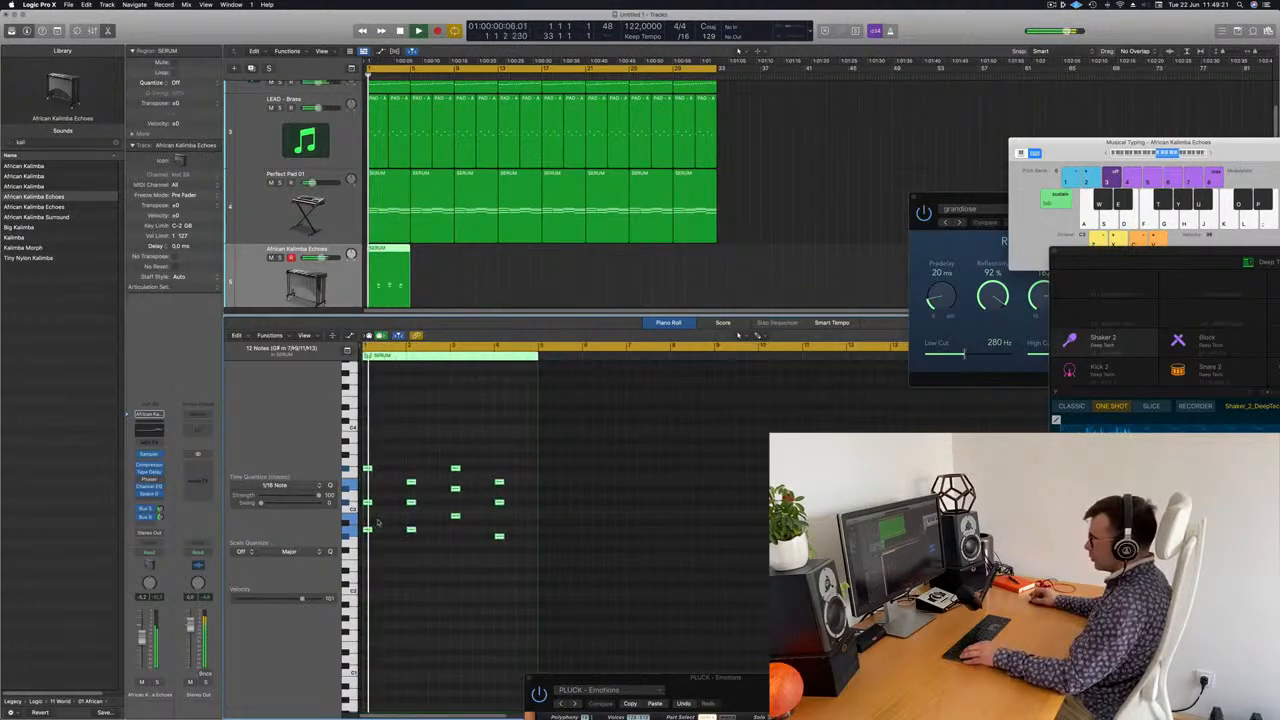
scroll(378, 532, "up", 3)
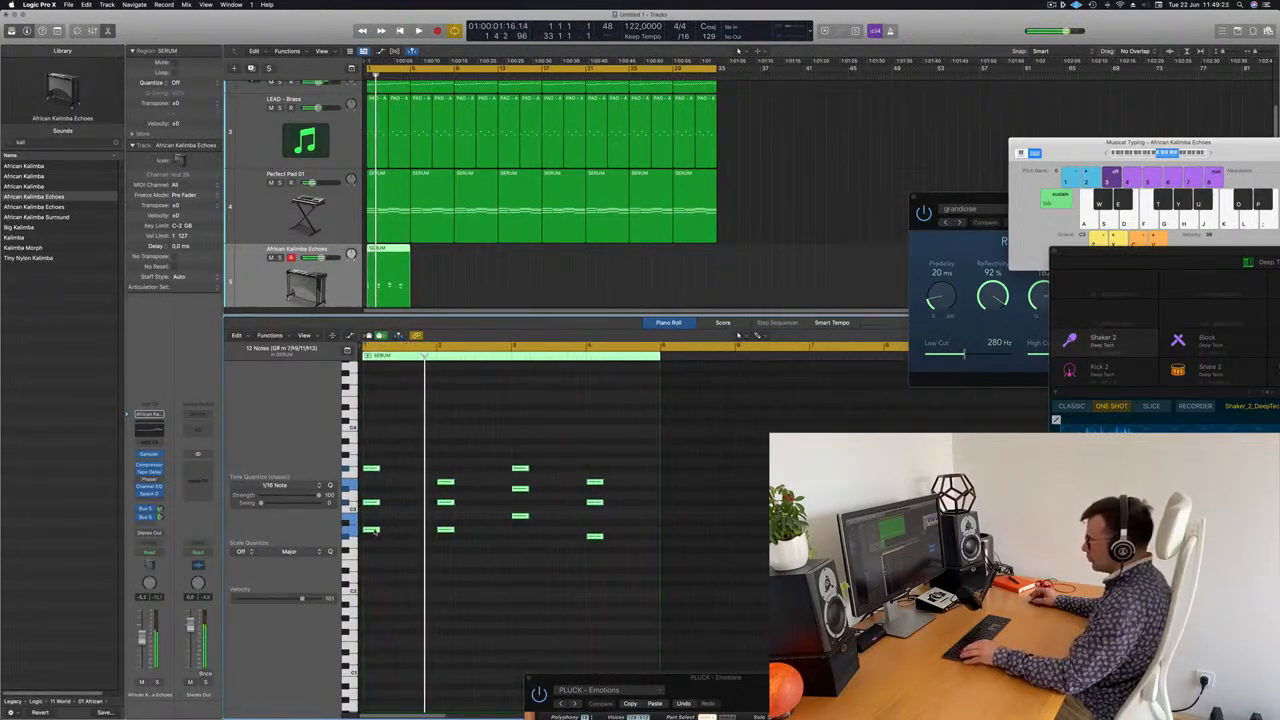
left_click_drag(376, 532, 404, 537)
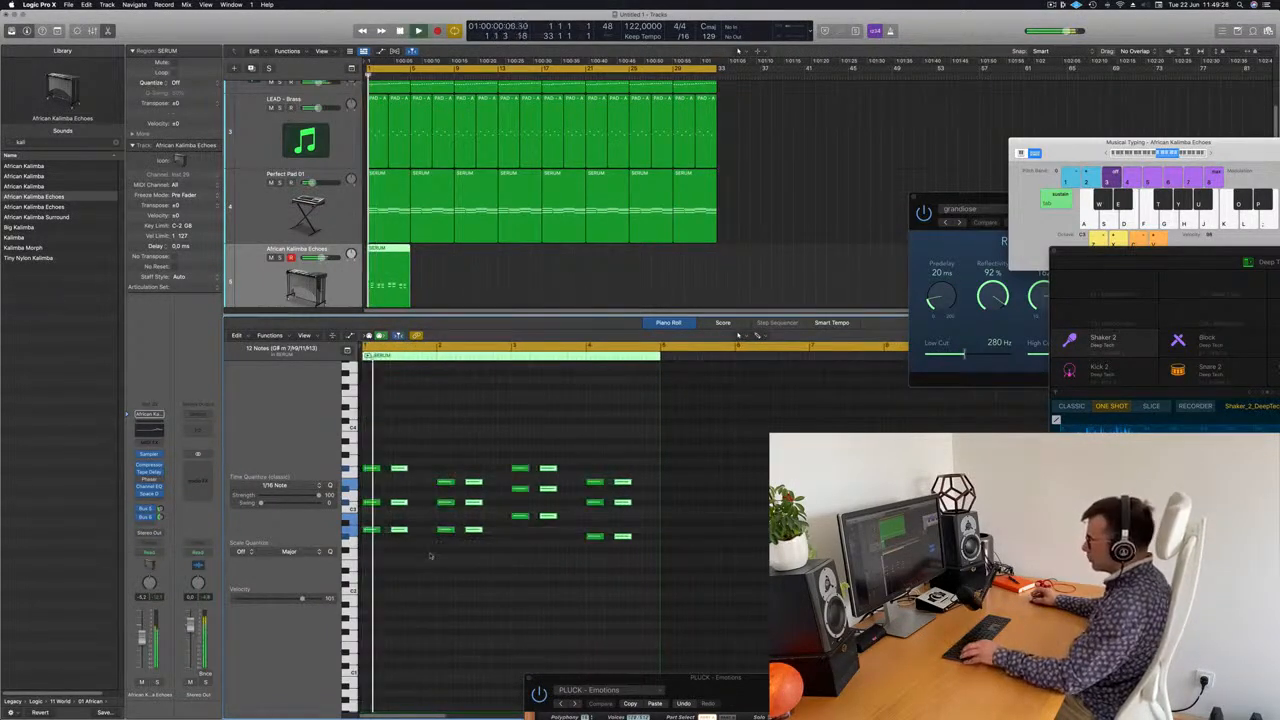
scroll(429, 555, "up", 2)
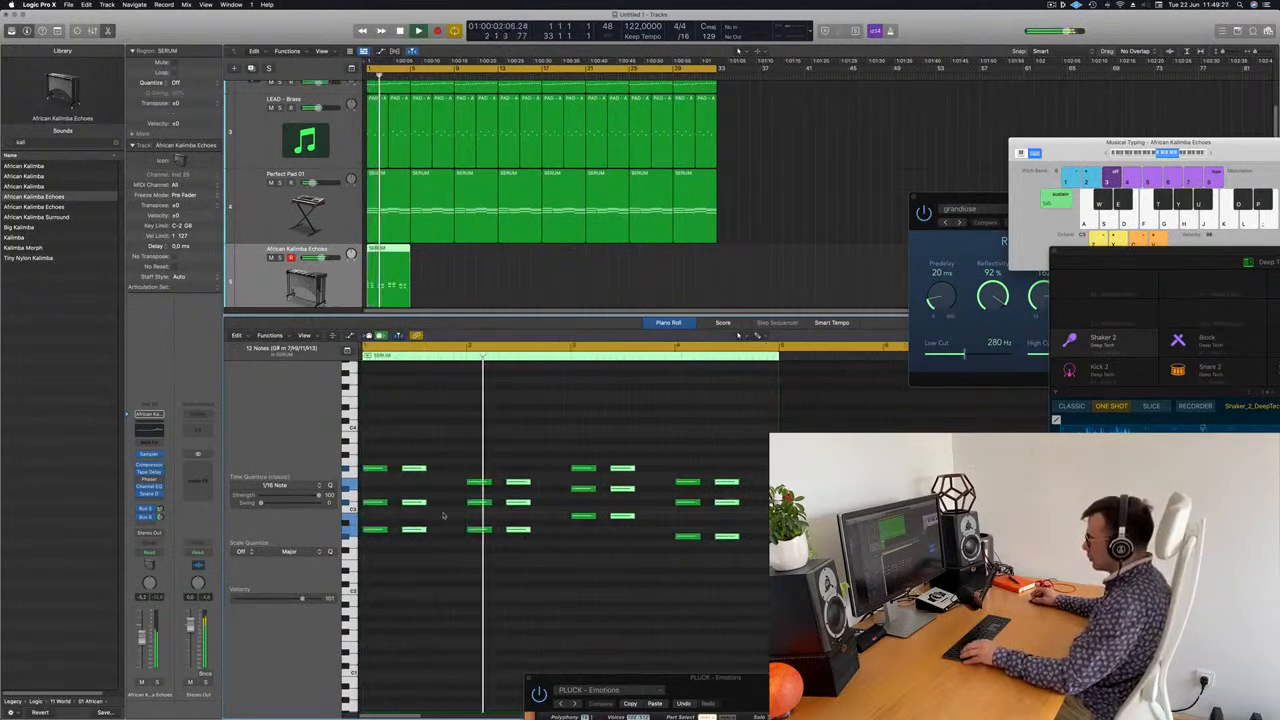
left_click_drag(437, 536, 450, 535)
scroll(430, 560, "down", 3)
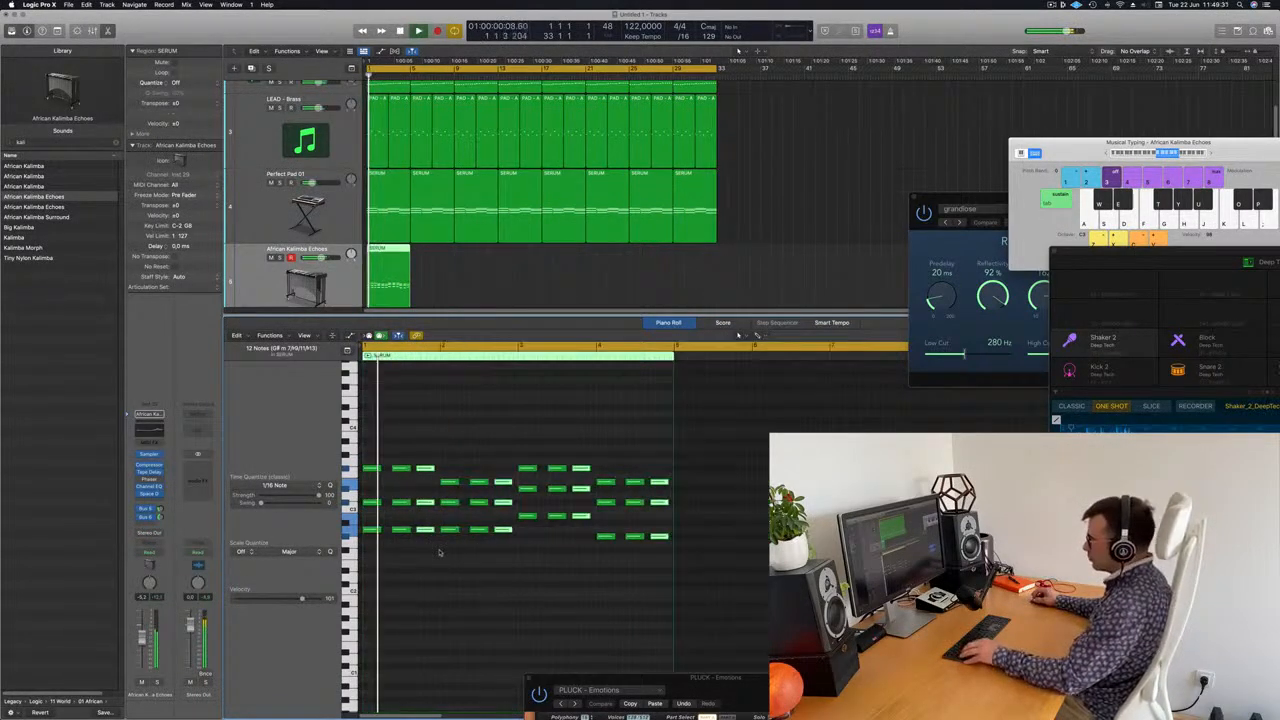
scroll(424, 571, "up", 2)
scroll(426, 571, "down", 1)
key("space")
key("space")
key("space")
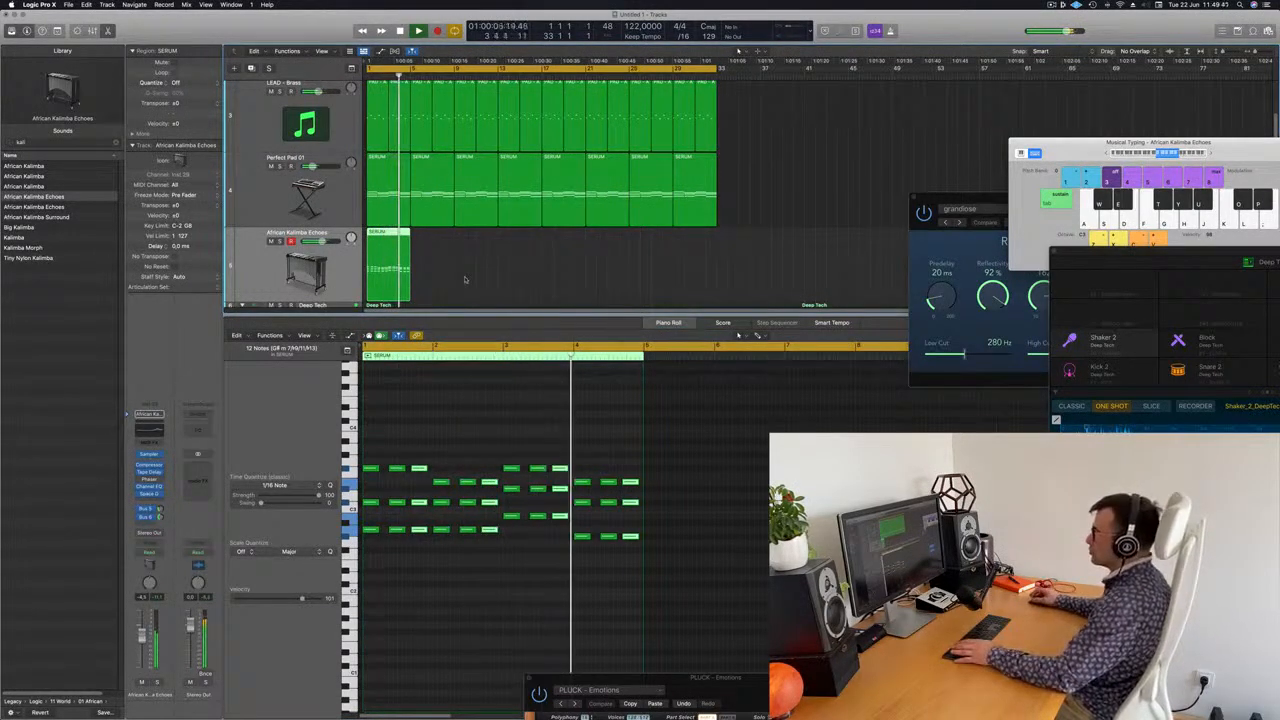
key("space")
- Repeat the four-bar kalimba region to fill all 32 bars and delete the surplus copy past bar 33
left_click(472, 275)
left_click(392, 283)
key("super+r")
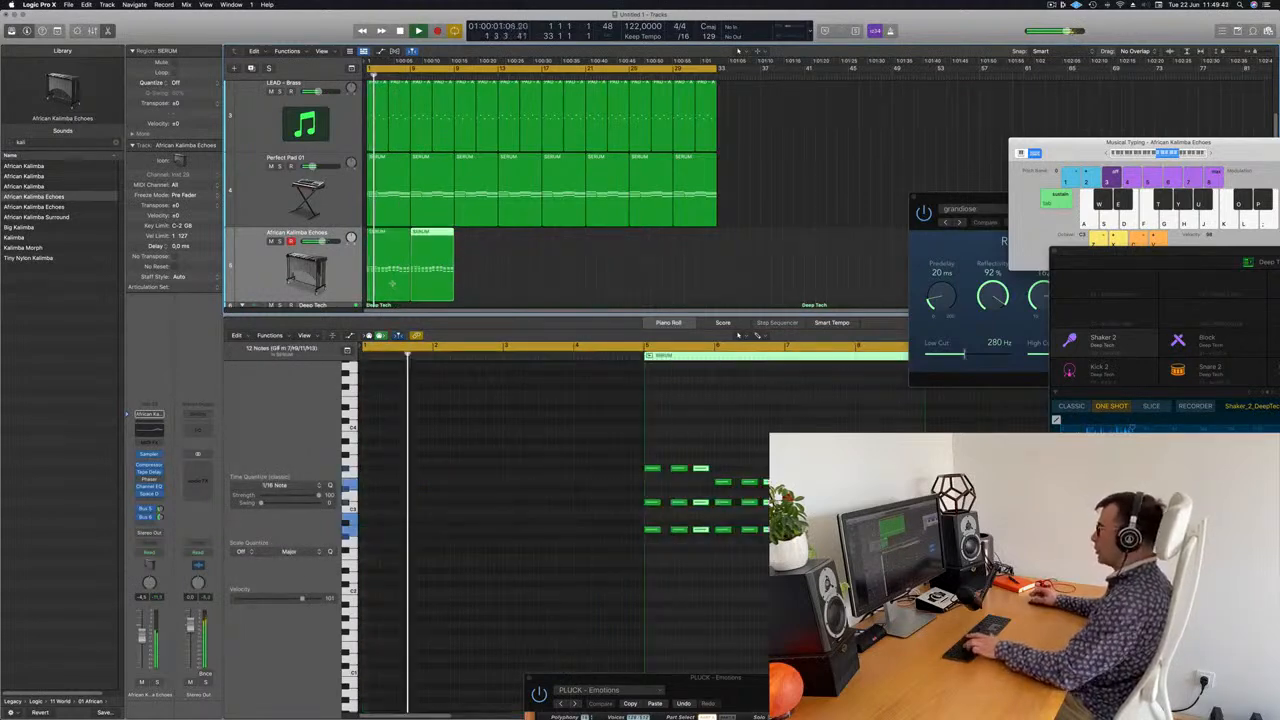
key("super+r")
key("super+r")
key("super+r")
key("super+r")
key("super+r")
key("super+r")
key("super+r")
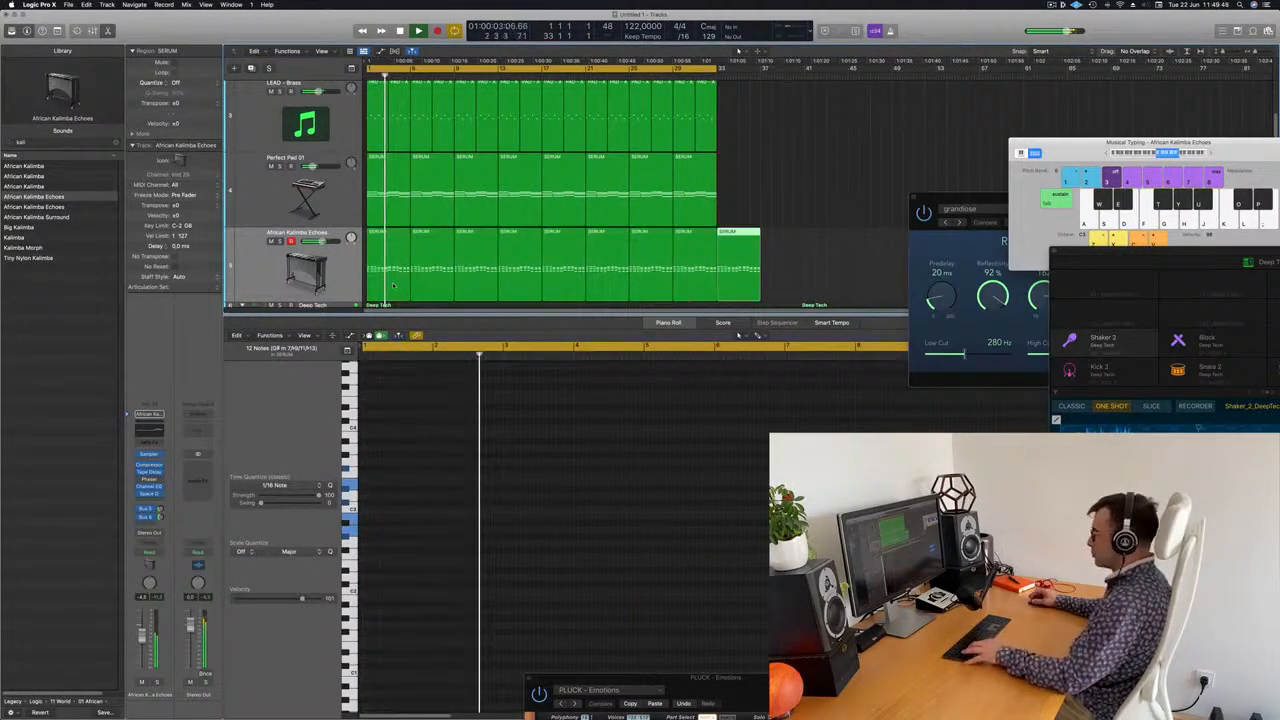
key("Delete")
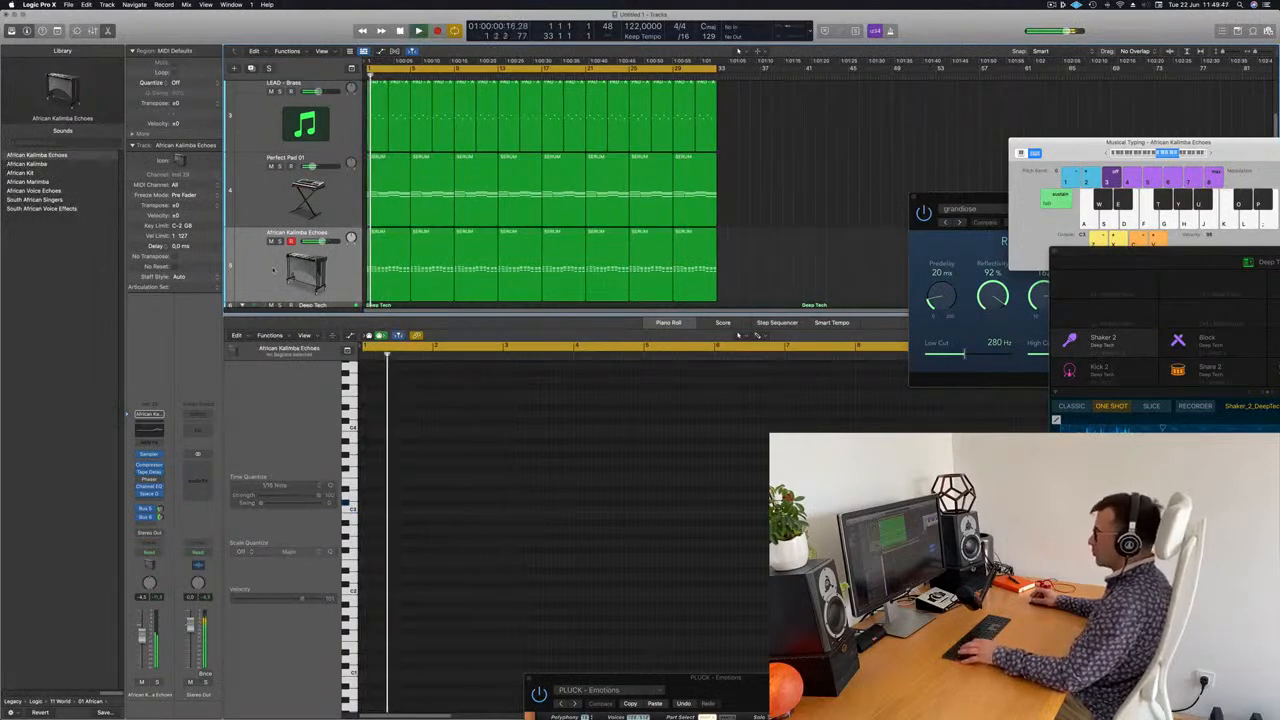
- Change the kalimba track's library sound to African Kalimba
left_click(270, 273)
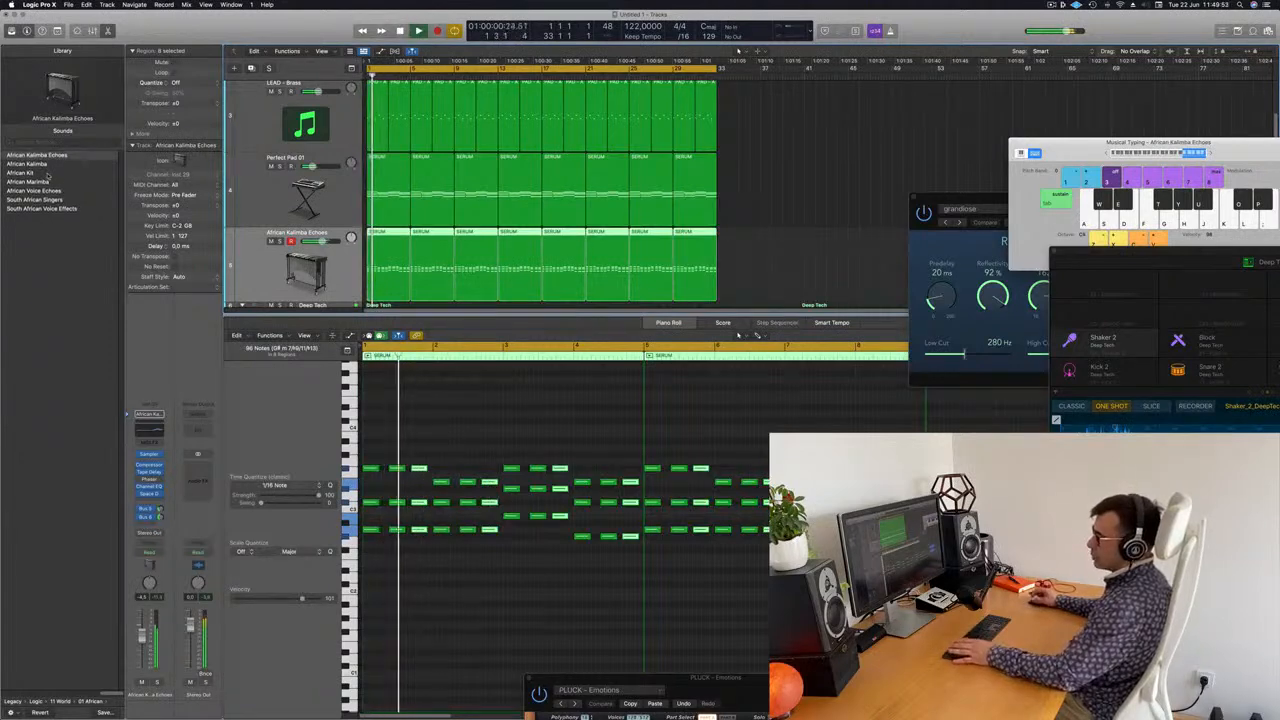
left_click(30, 164)
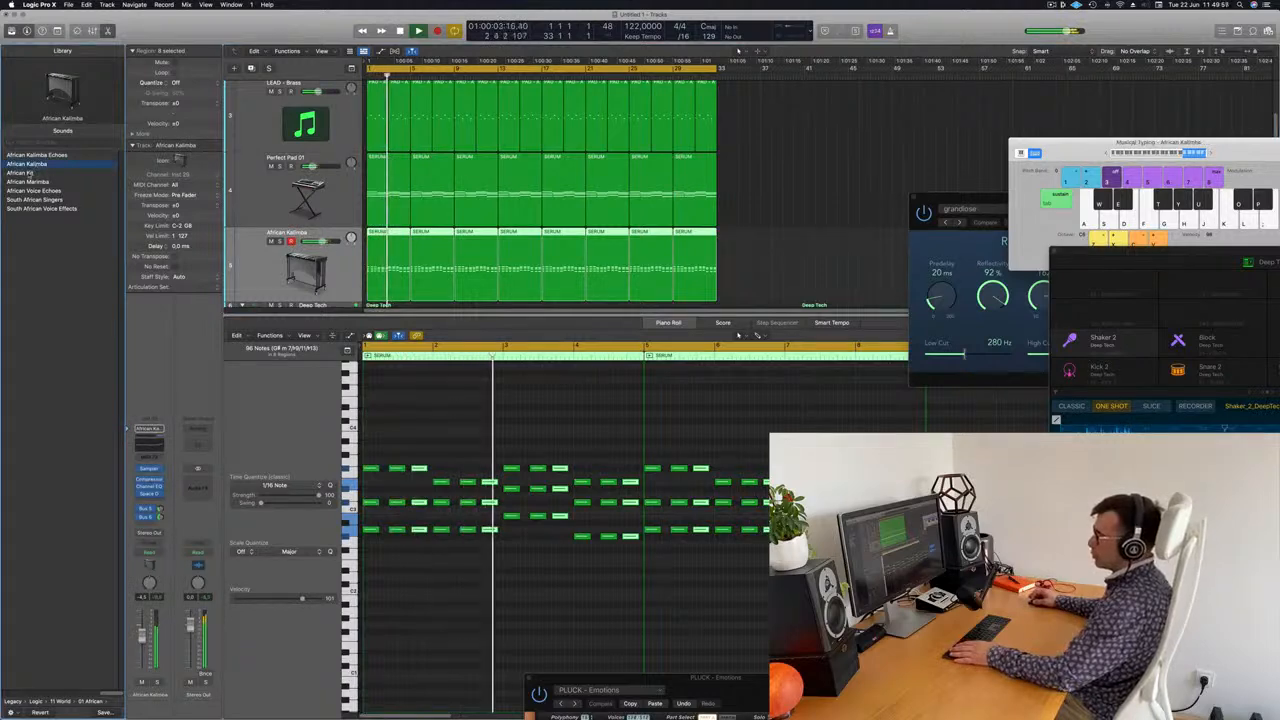
- Audition African Kit and African Marimba on the kalimba track, and set its library sound back to African Kalimba Echoes
left_click(30, 175)
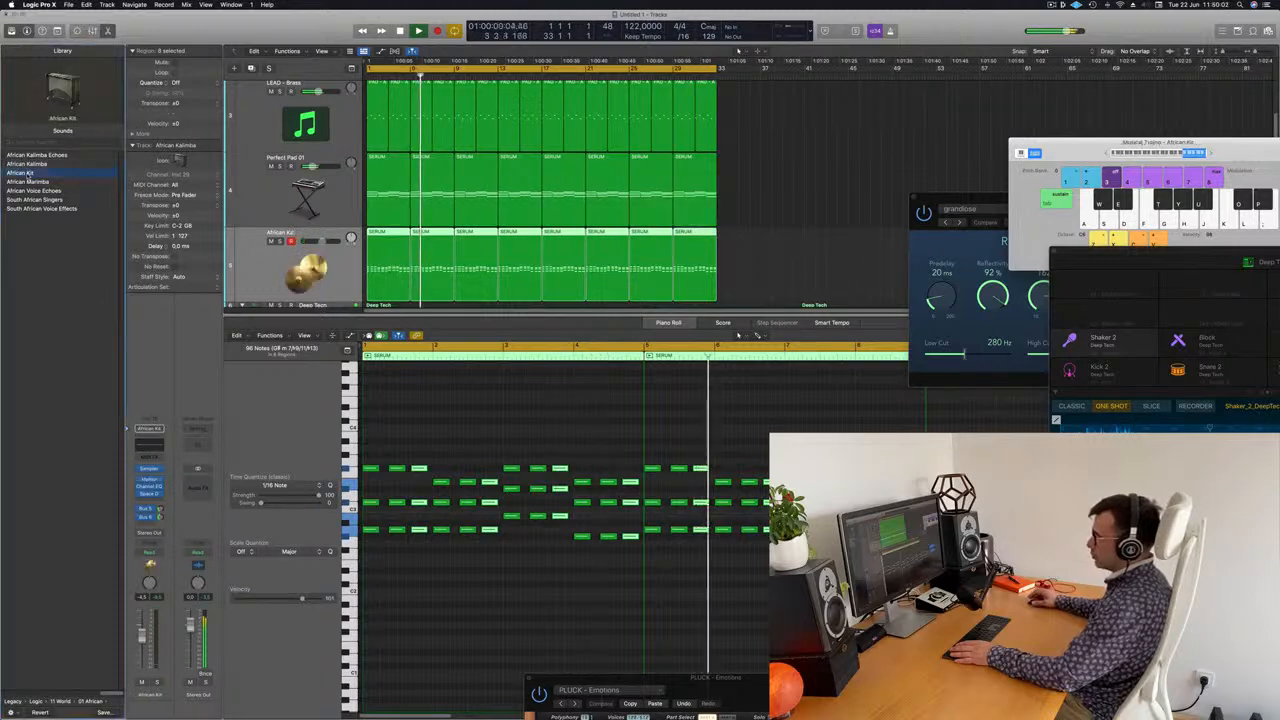
left_click(27, 181)
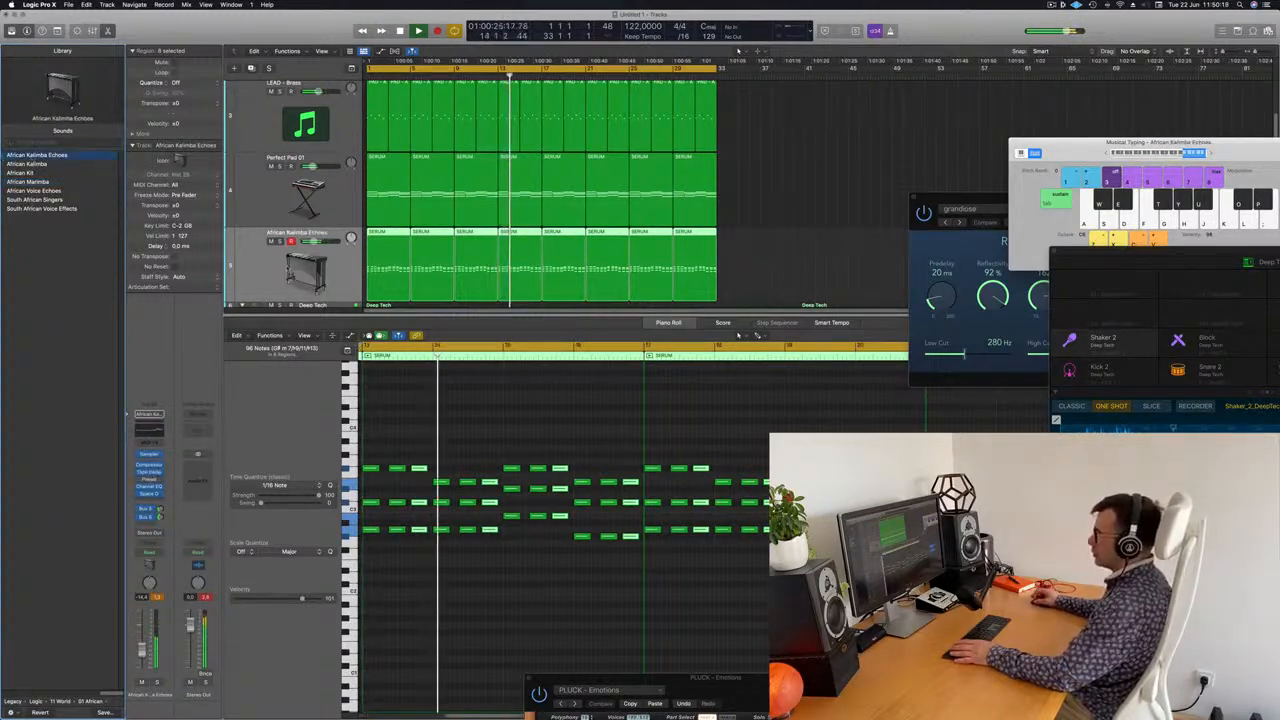
key("Return")
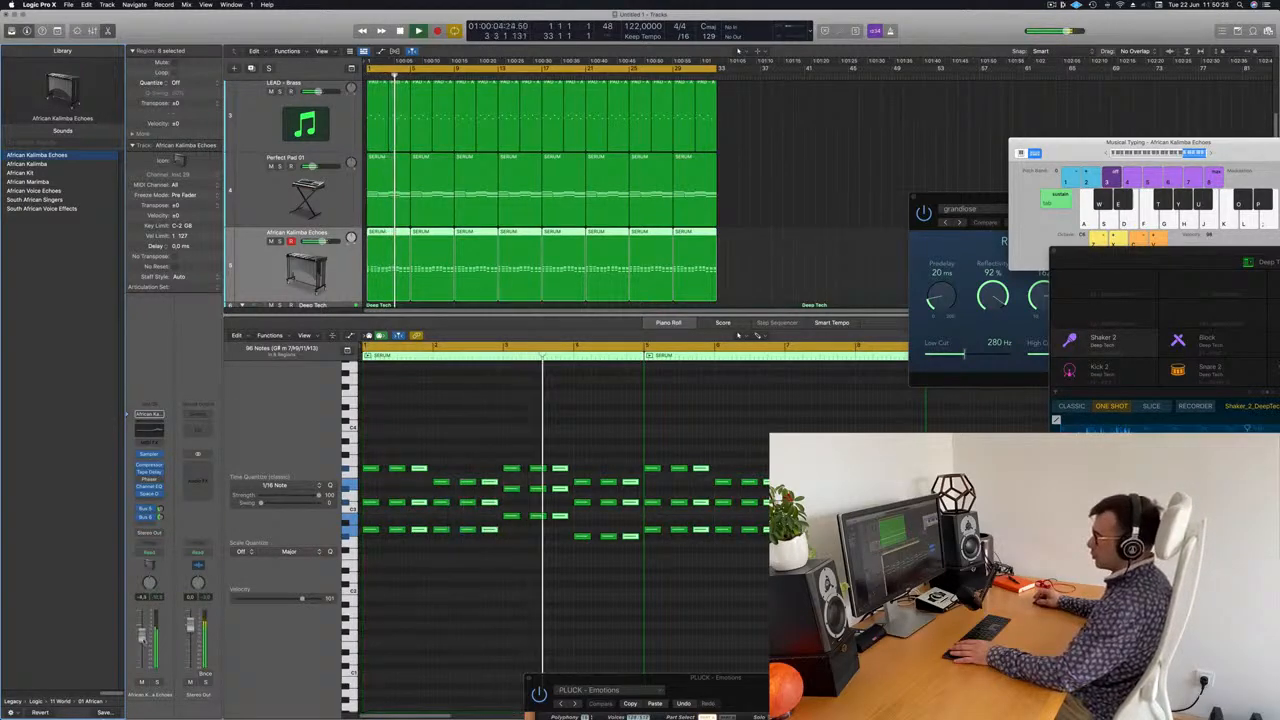
scroll(370, 619, "down", 3)
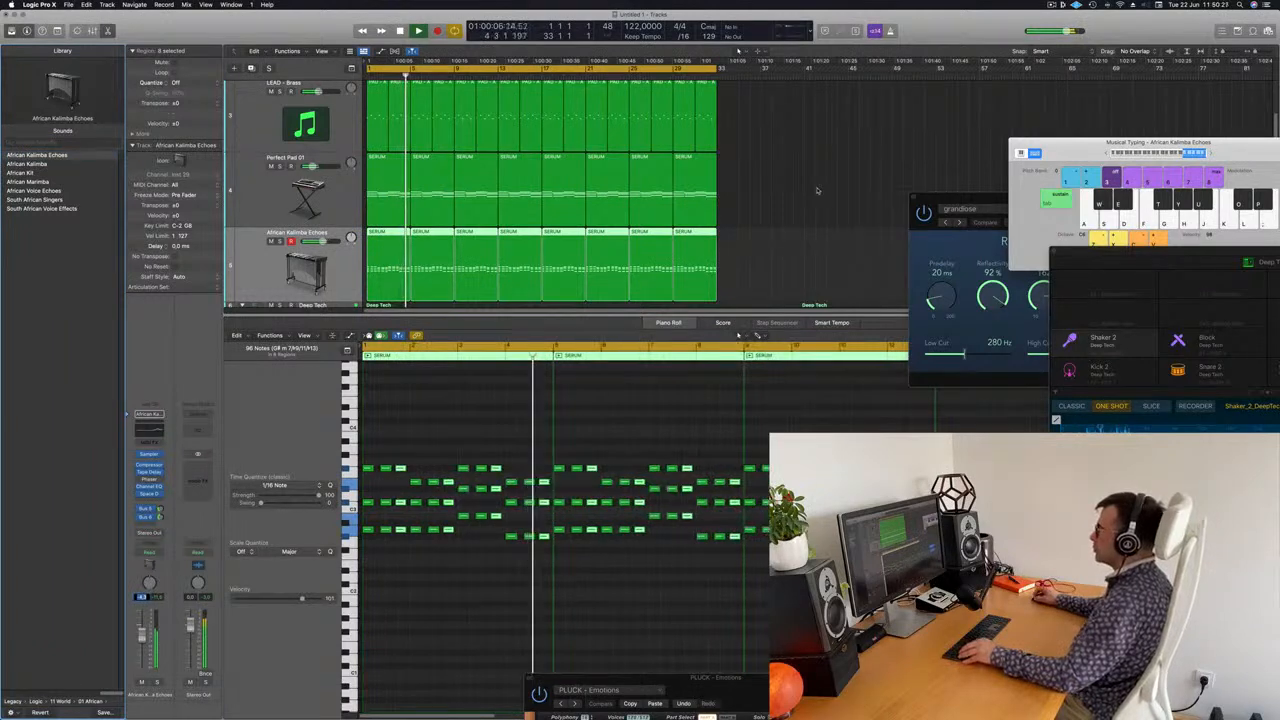
left_click(794, 209)
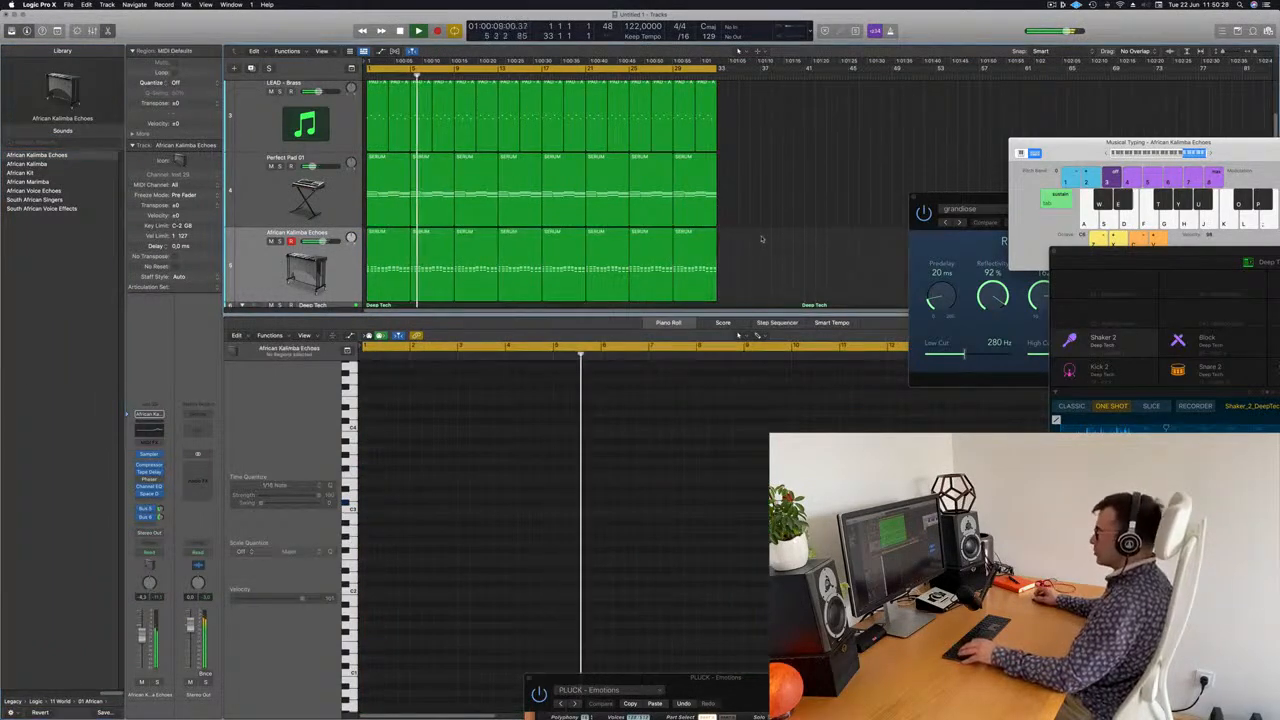
- Search the sound library for beach and sand sounds
left_click(268, 272)
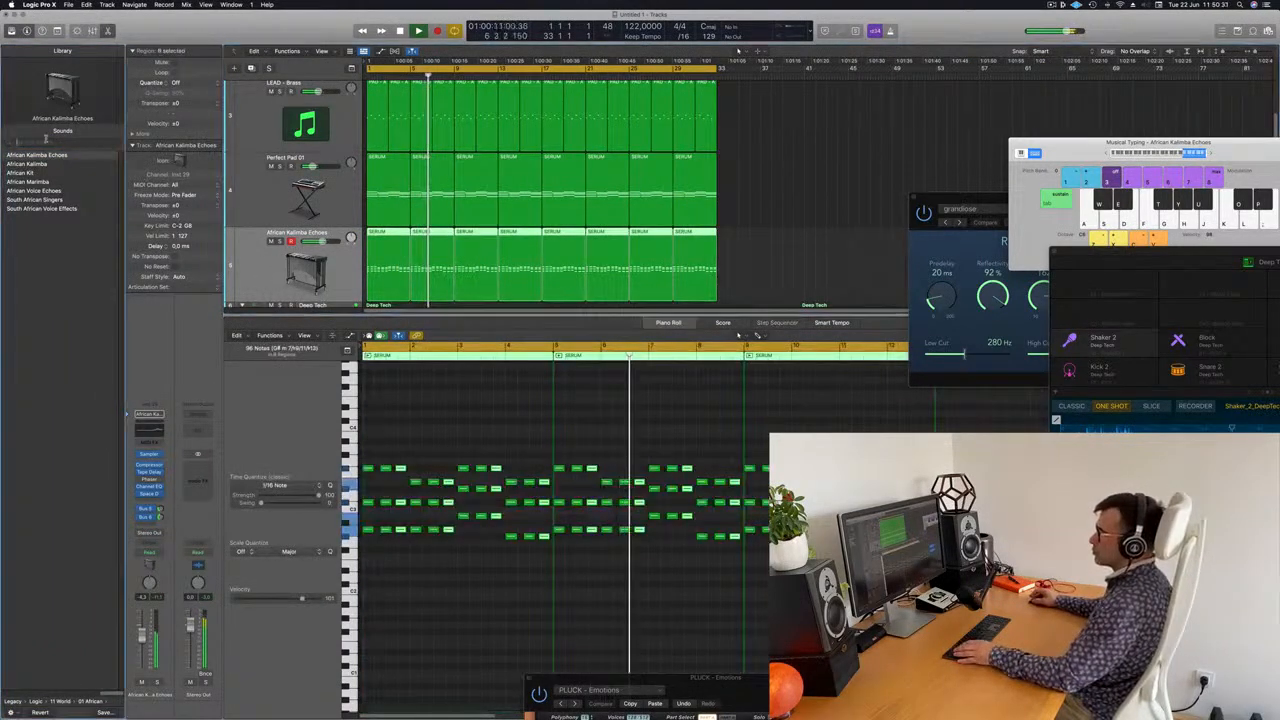
key("Tab")
type("beach")
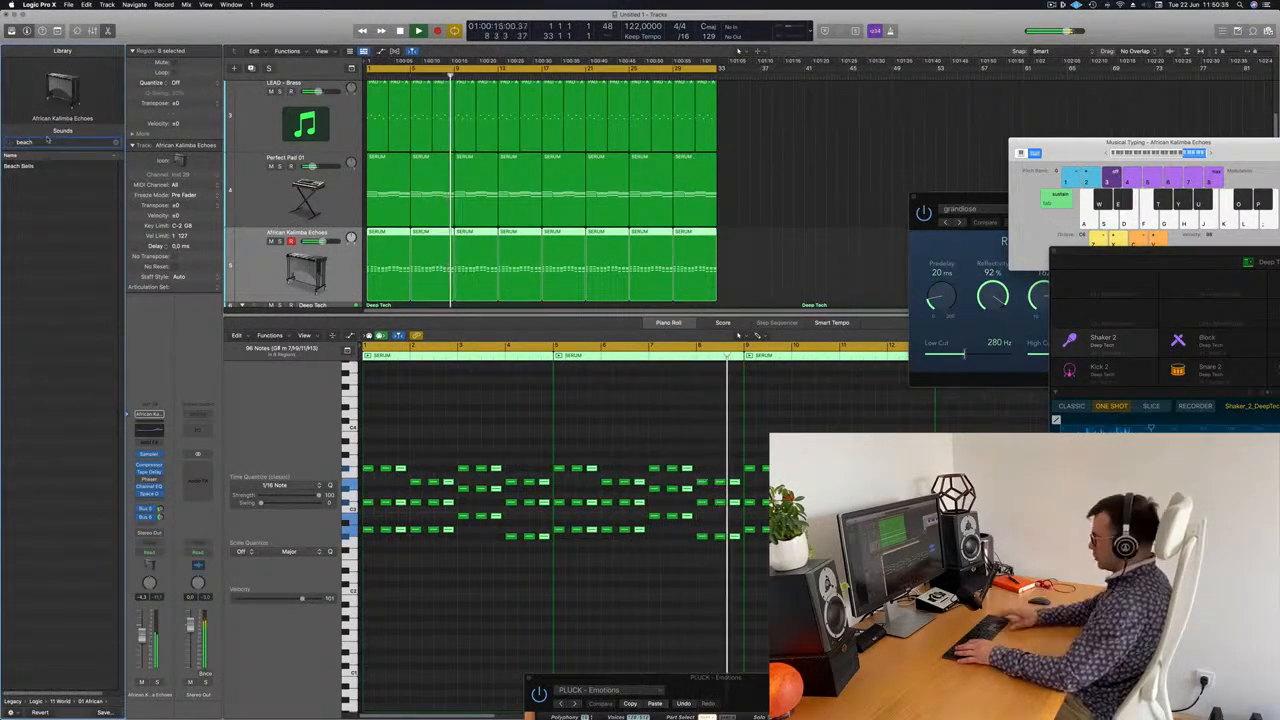
key("BackSpace")
key("BackSpace")
key("BackSpace")
key("BackSpace")
key("BackSpace")
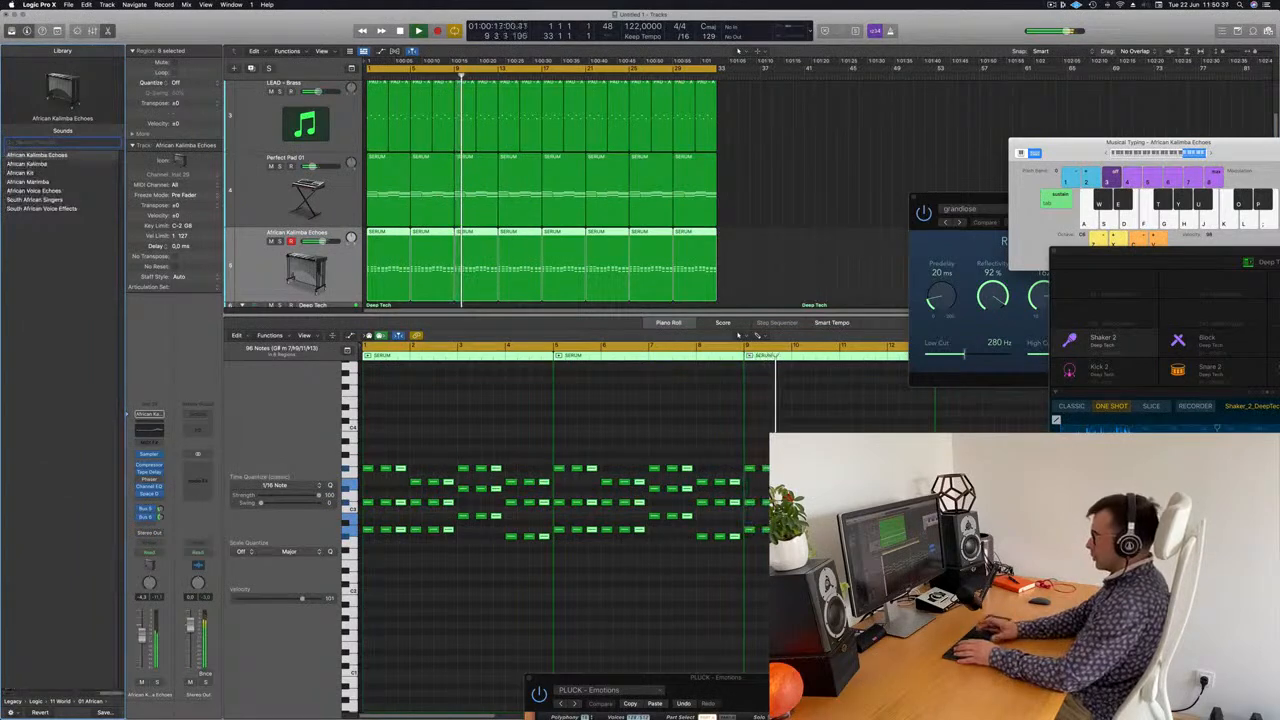
type("sands")
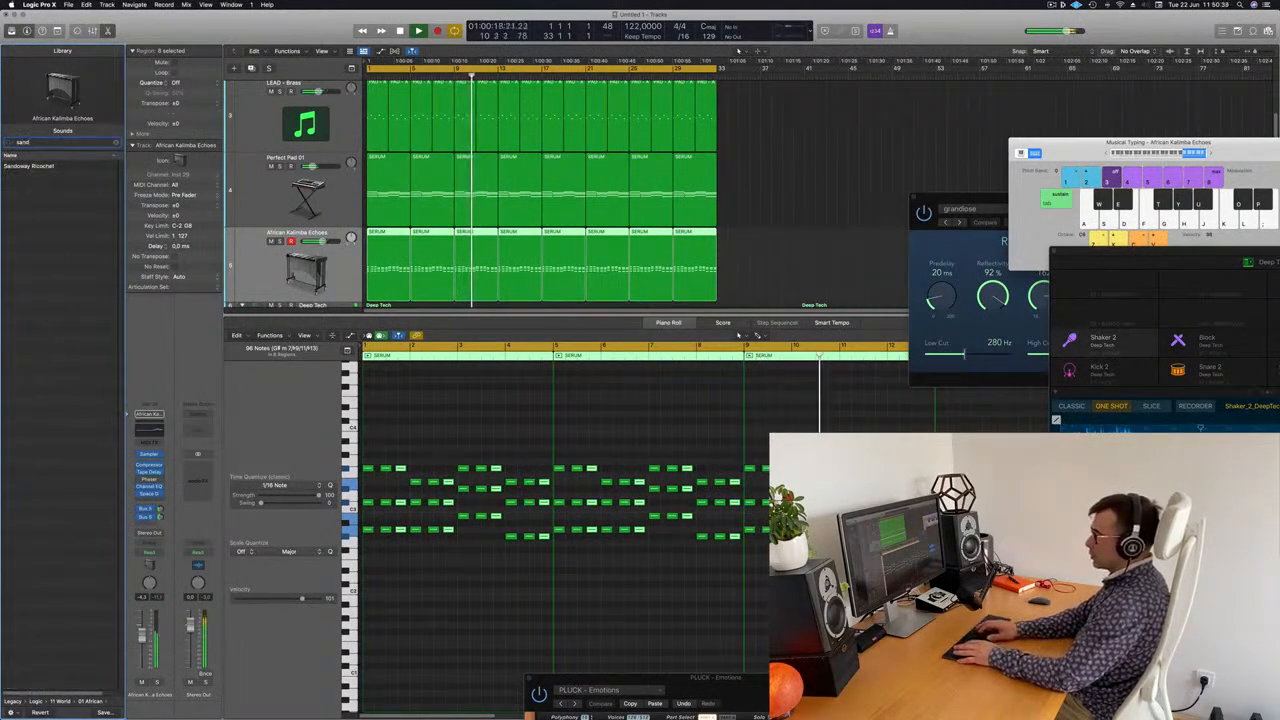
key("BackSpace")
key("BackSpace")
key("BackSpace")
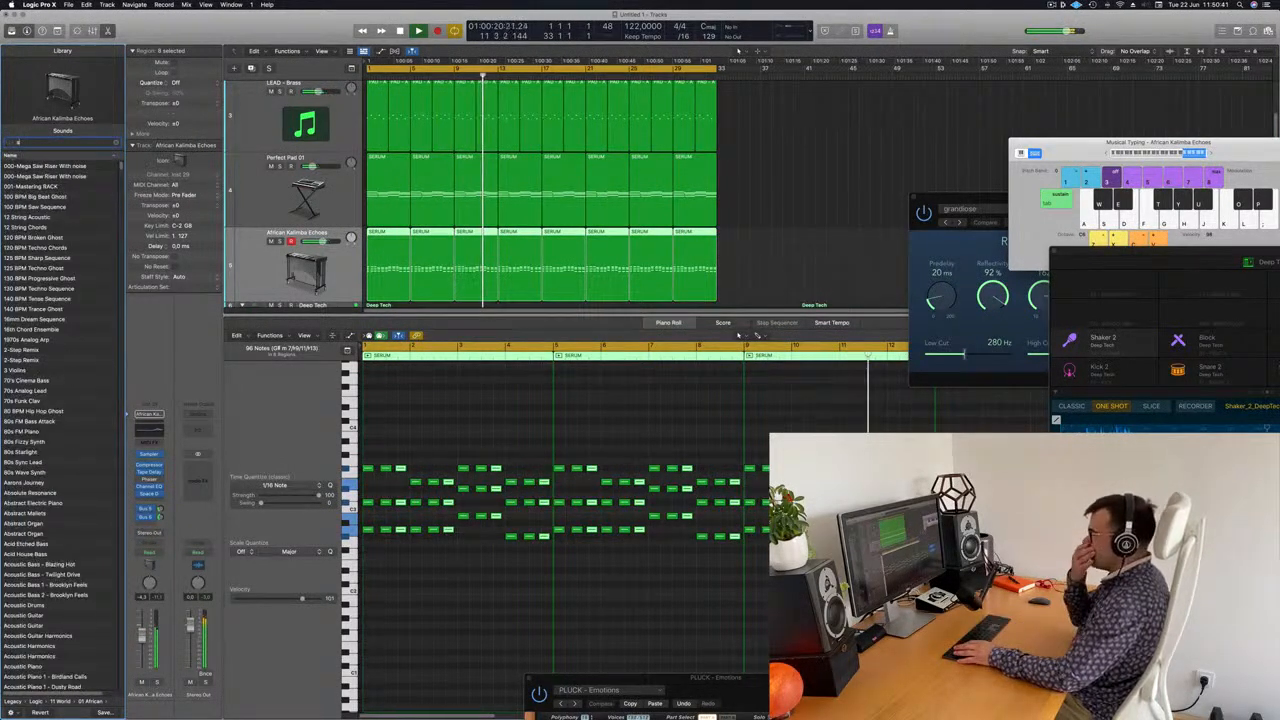
- Search the sound library for wind and sea sounds
left_click(816, 265)
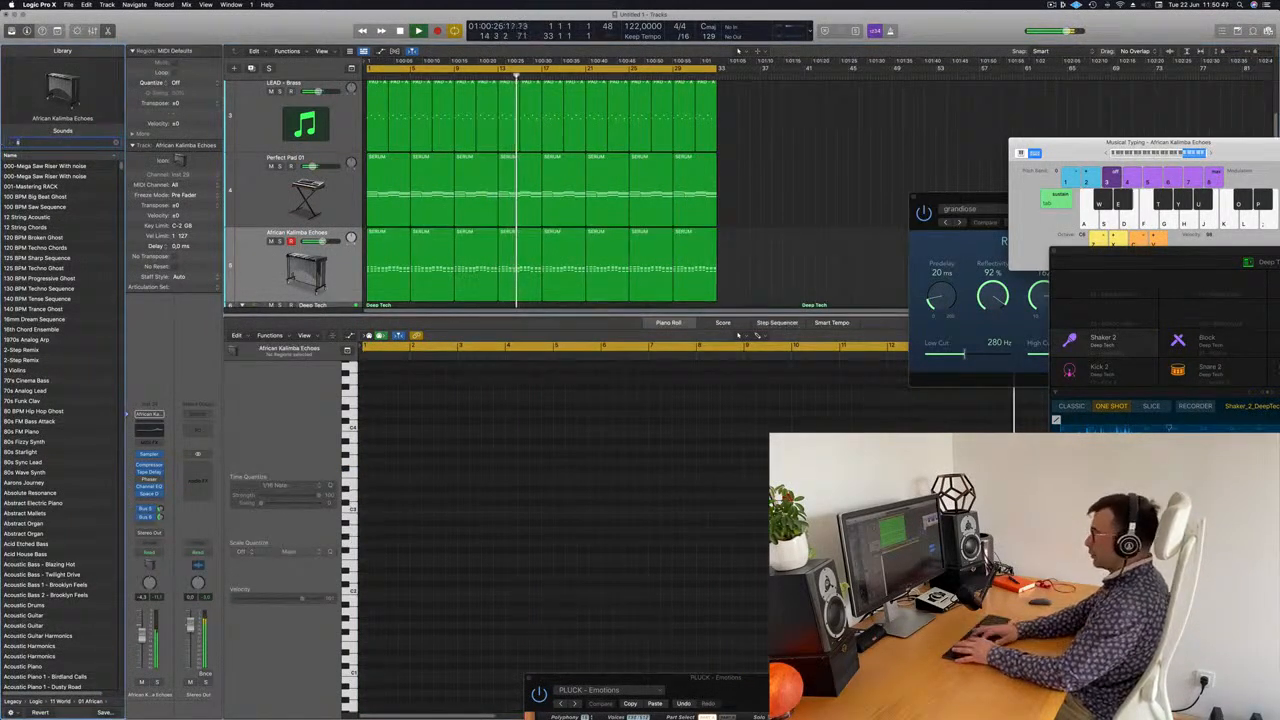
type("wind")
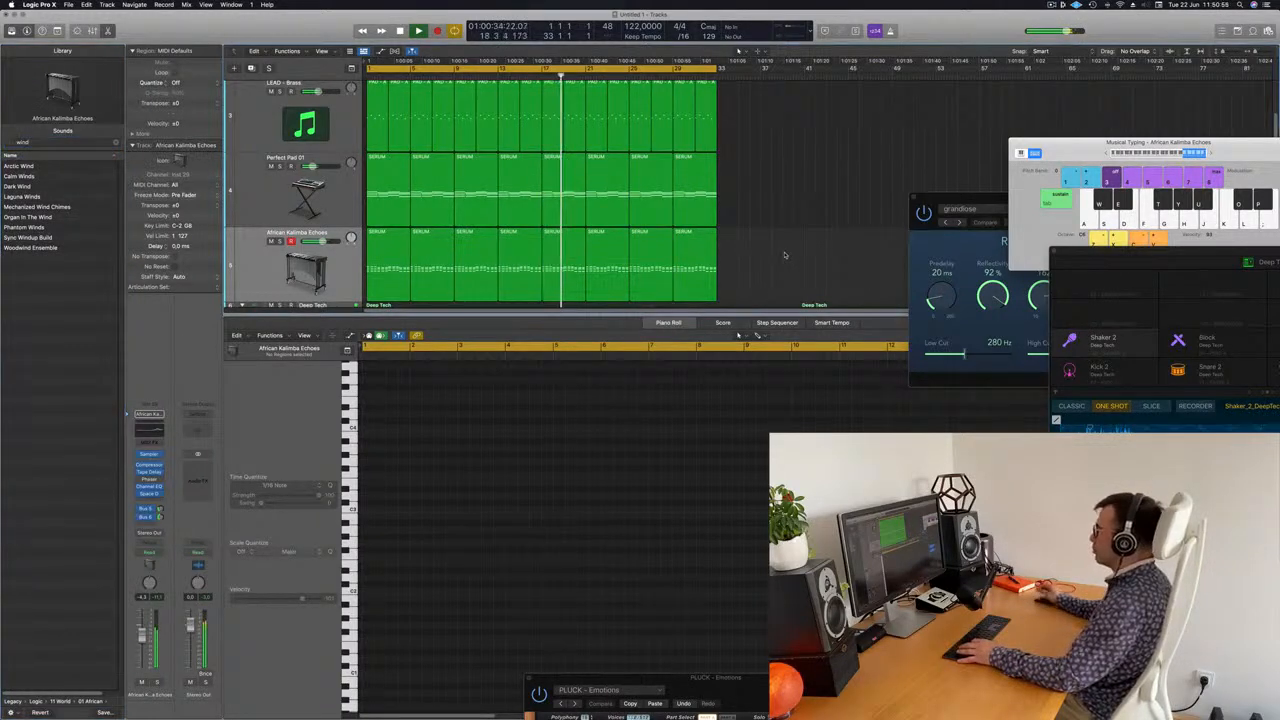
left_click(45, 143)
type("sea")
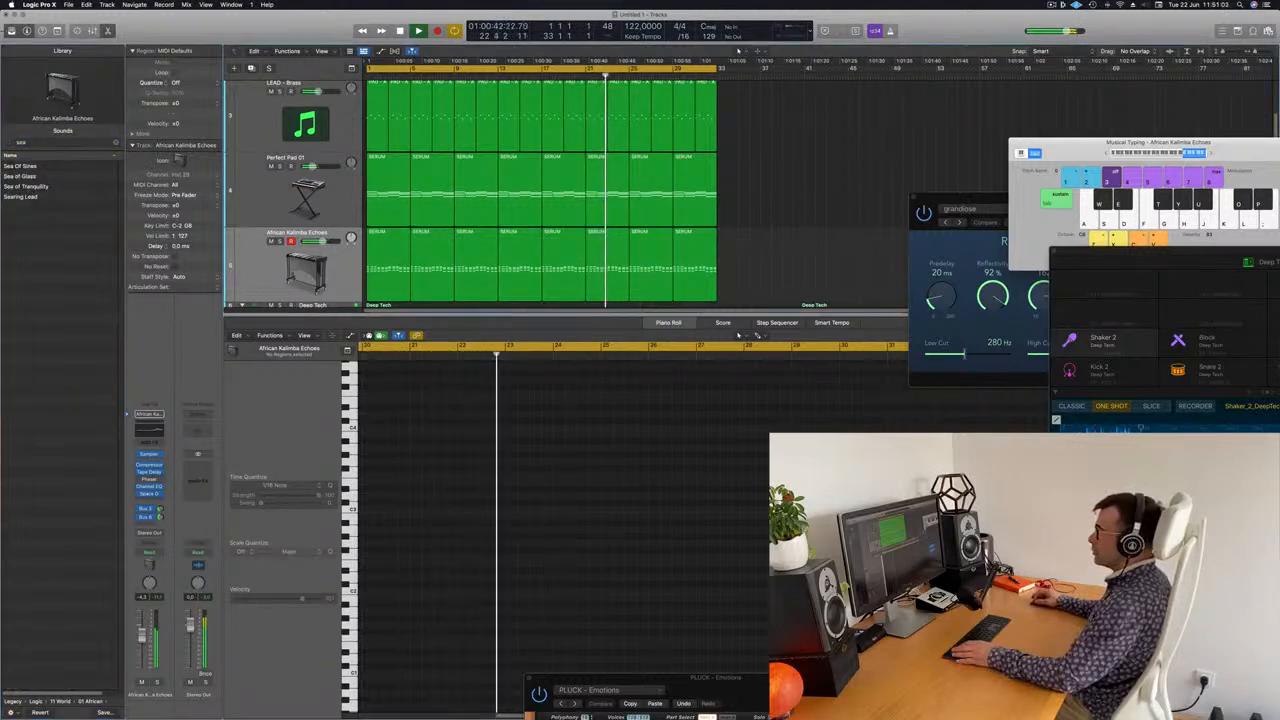
- Hide the sound library, the Musical Typing keyboard and the lower editor to leave only the arrangement of tracks
key("y")
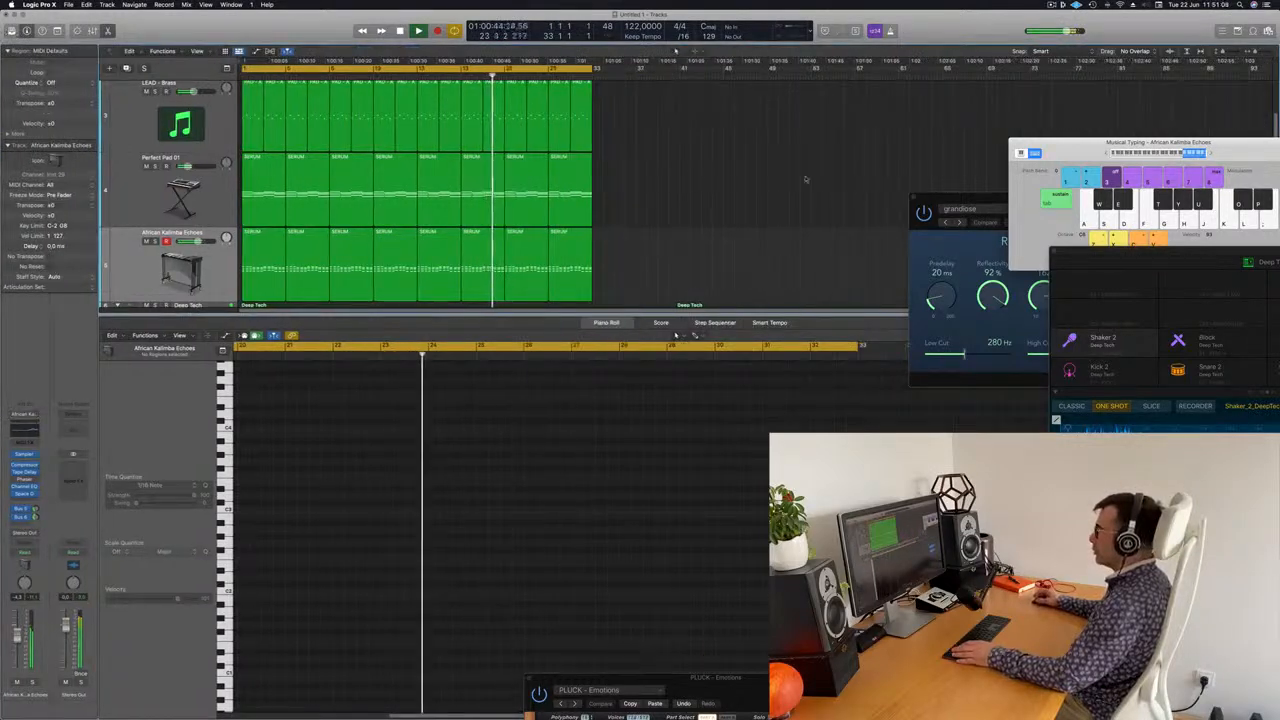
key("x")
scroll(776, 231, "down", 1)
key("super+k")
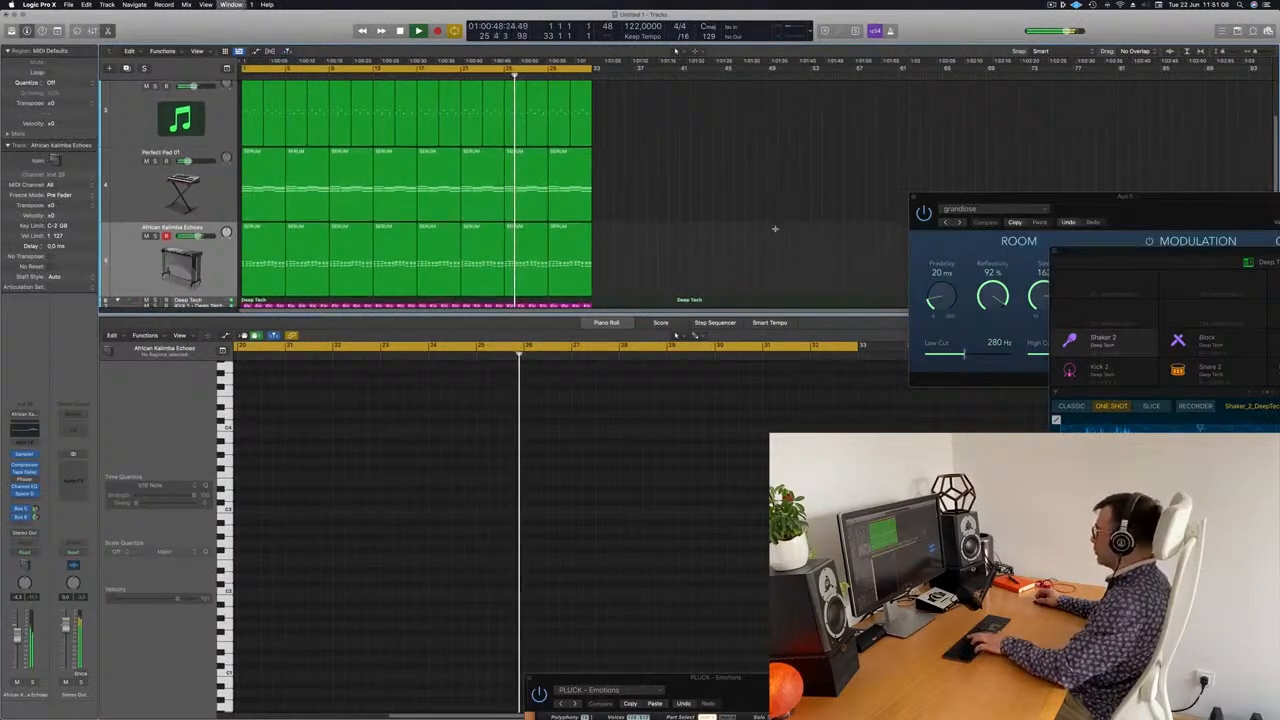
key("x")
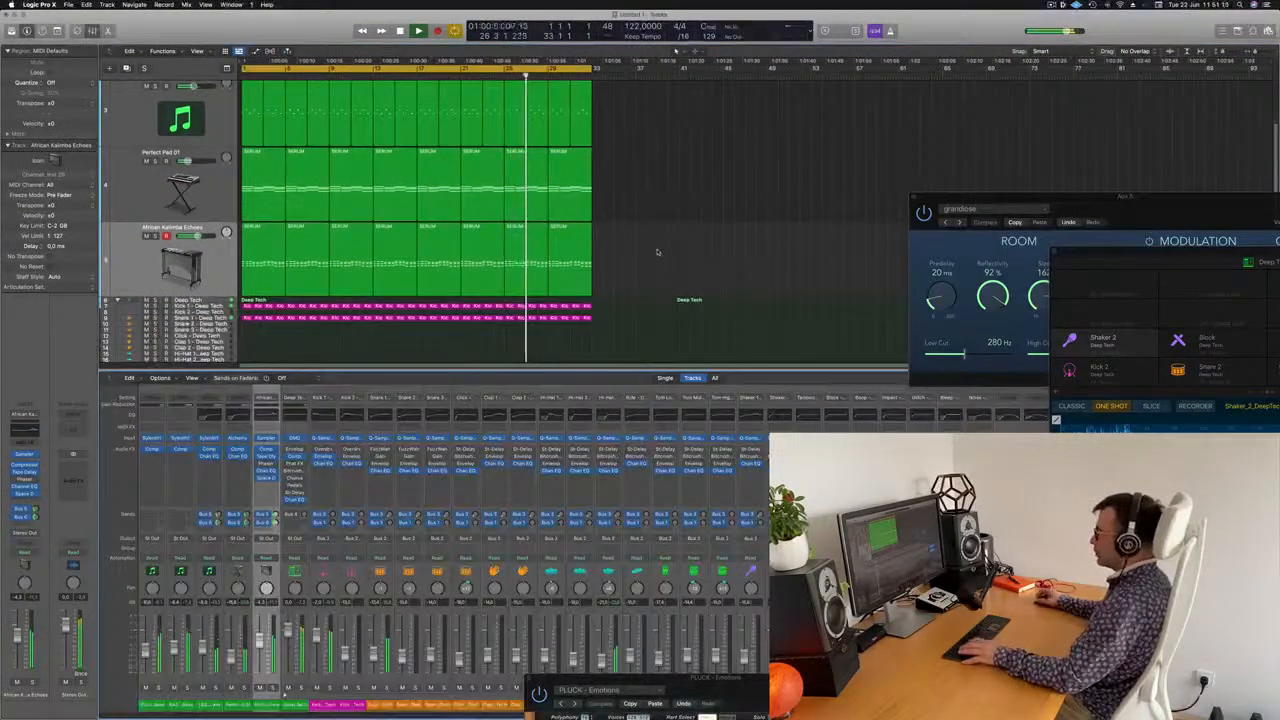
key("x")
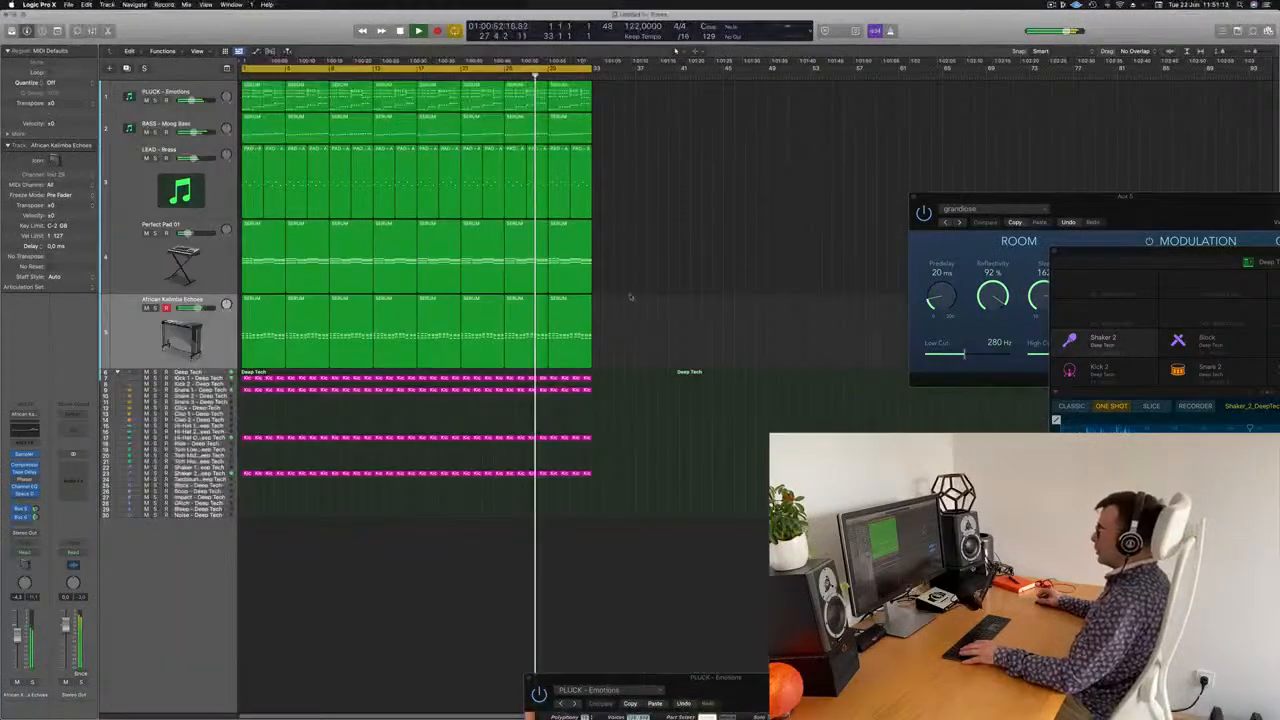
- Play the whole loop from the start and mute the LEAD - Brass and African Kalimba Echoes tracks
key("super+Left")
key("super+Right")
key("super+a")
key("Return")
key("space")
left_click(146, 158)
key("Return")
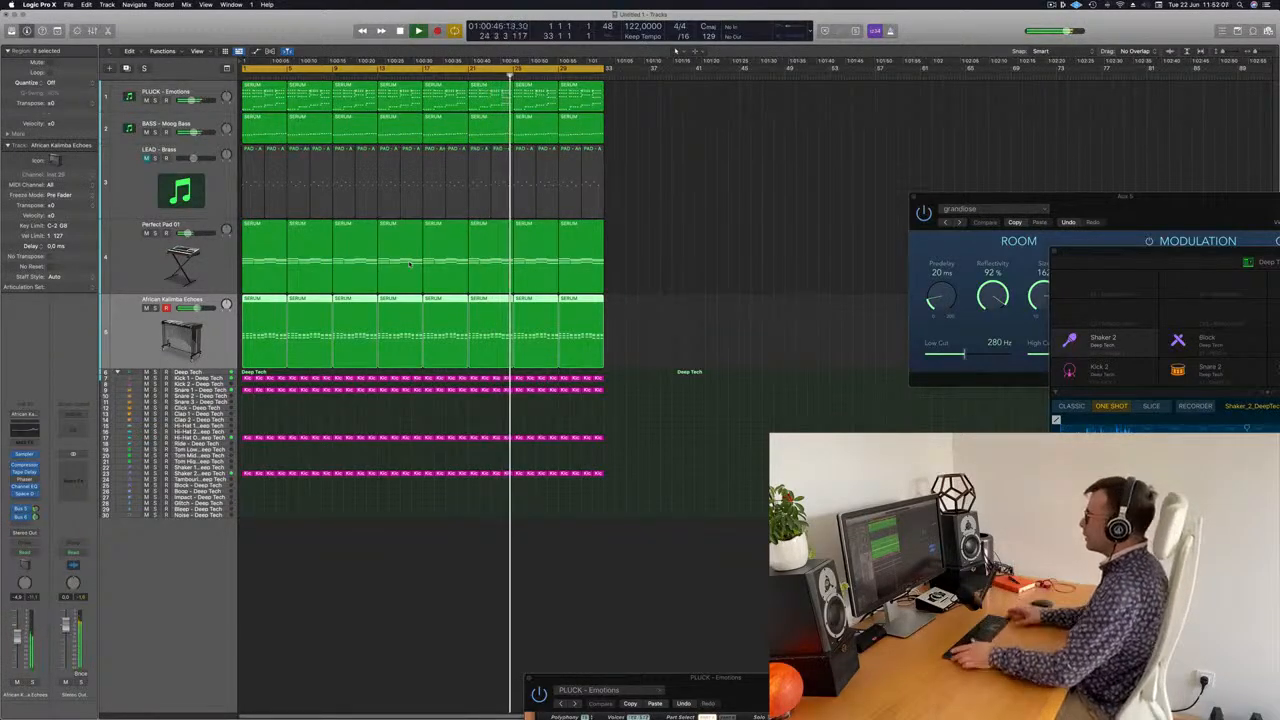
left_click(714, 181)
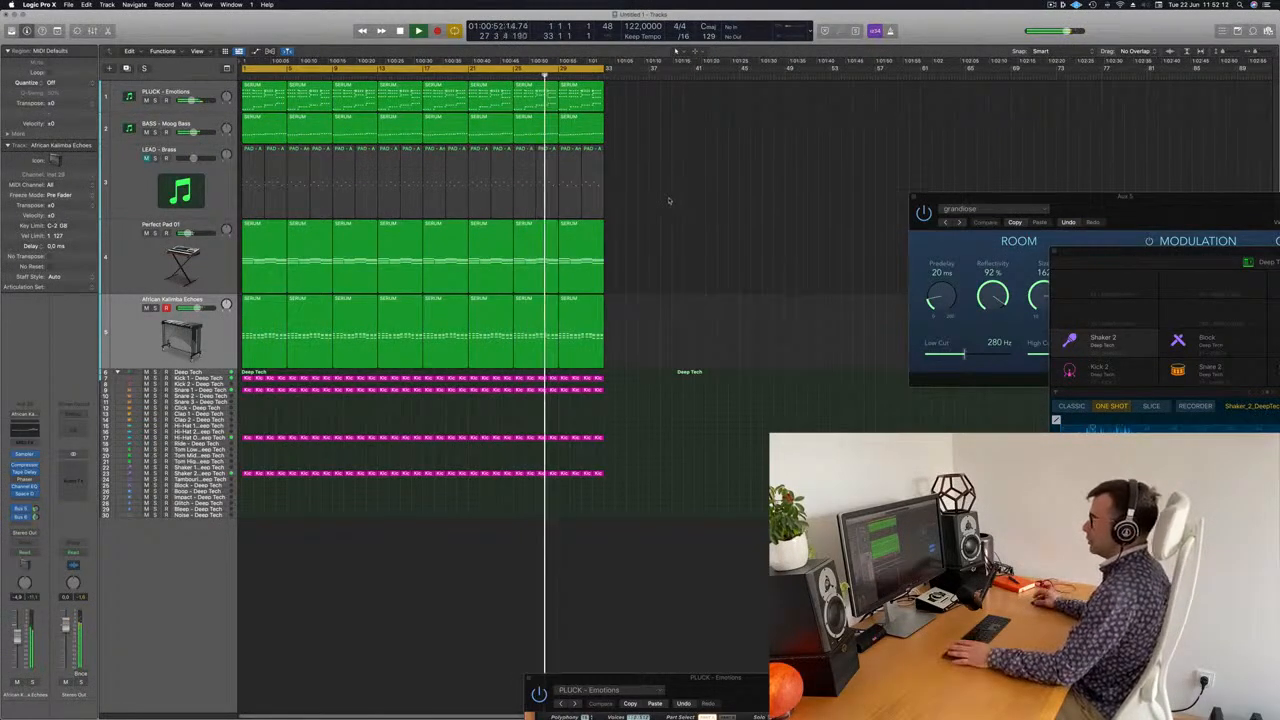
left_click(147, 309)
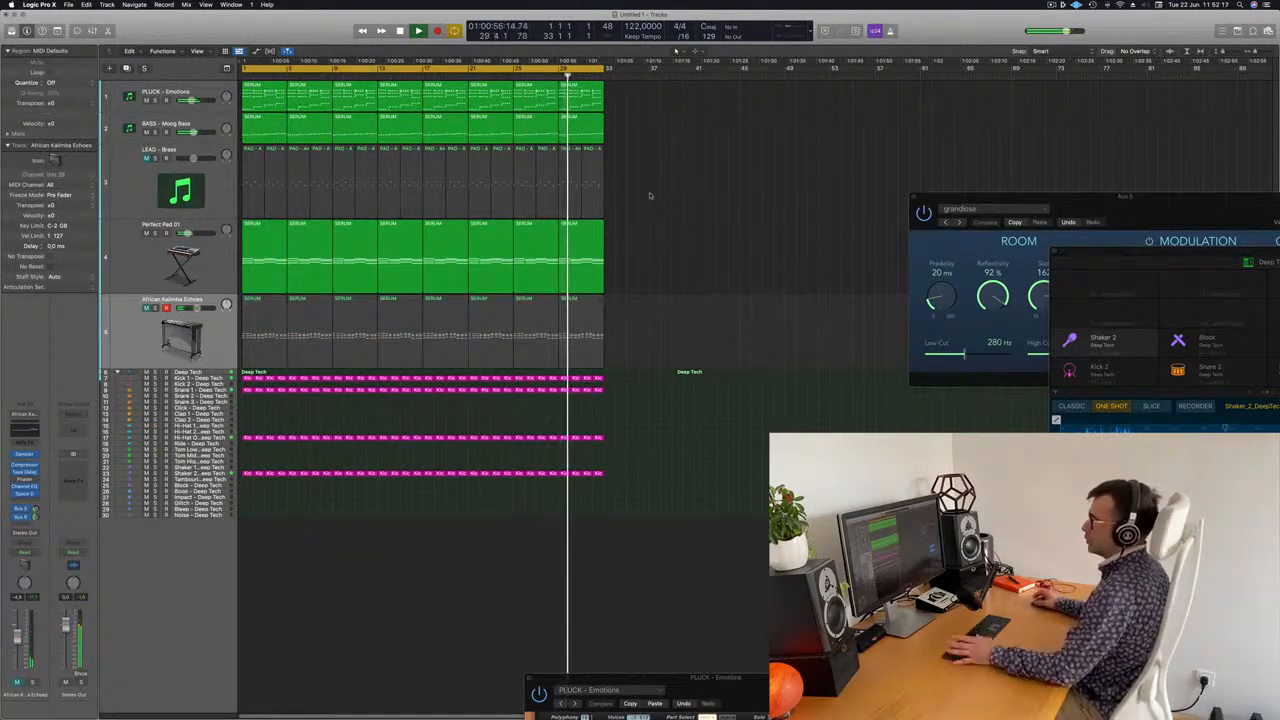
- Select the Perfect Pad 01 track, restart playback and open its Alchemy instrument
left_click(146, 257)
key("space")
key("space")
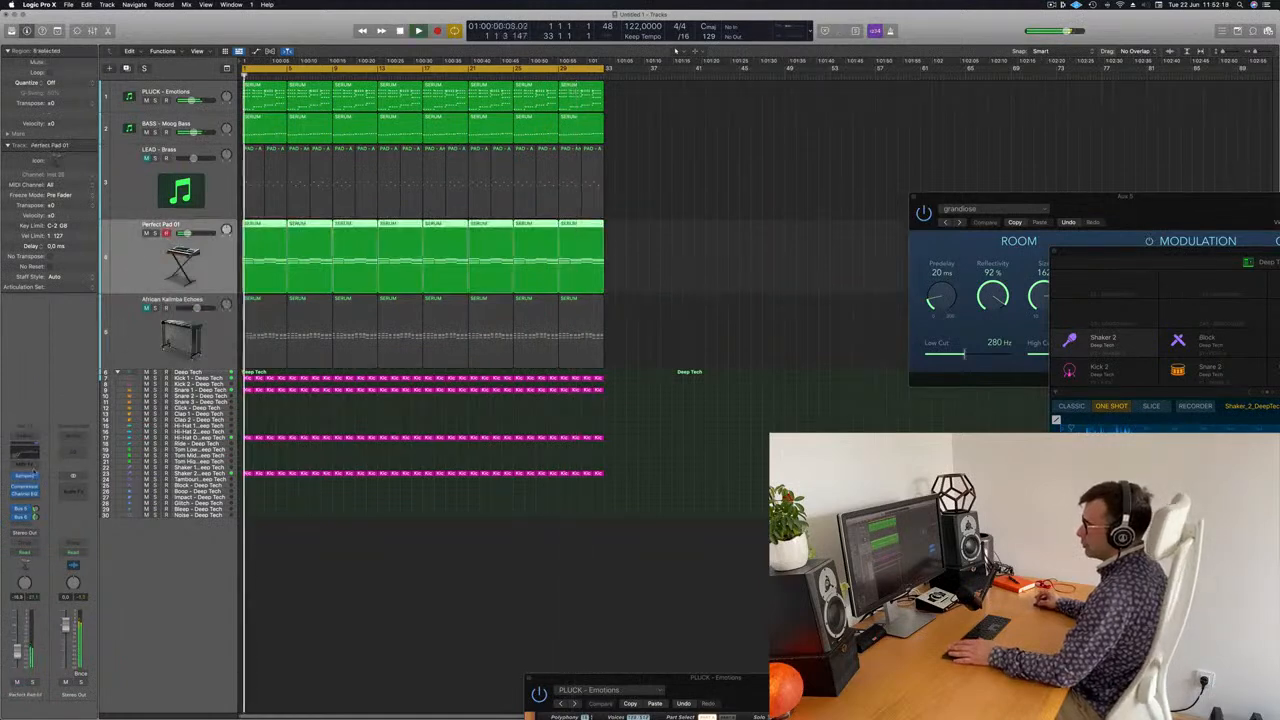
left_click(25, 478)
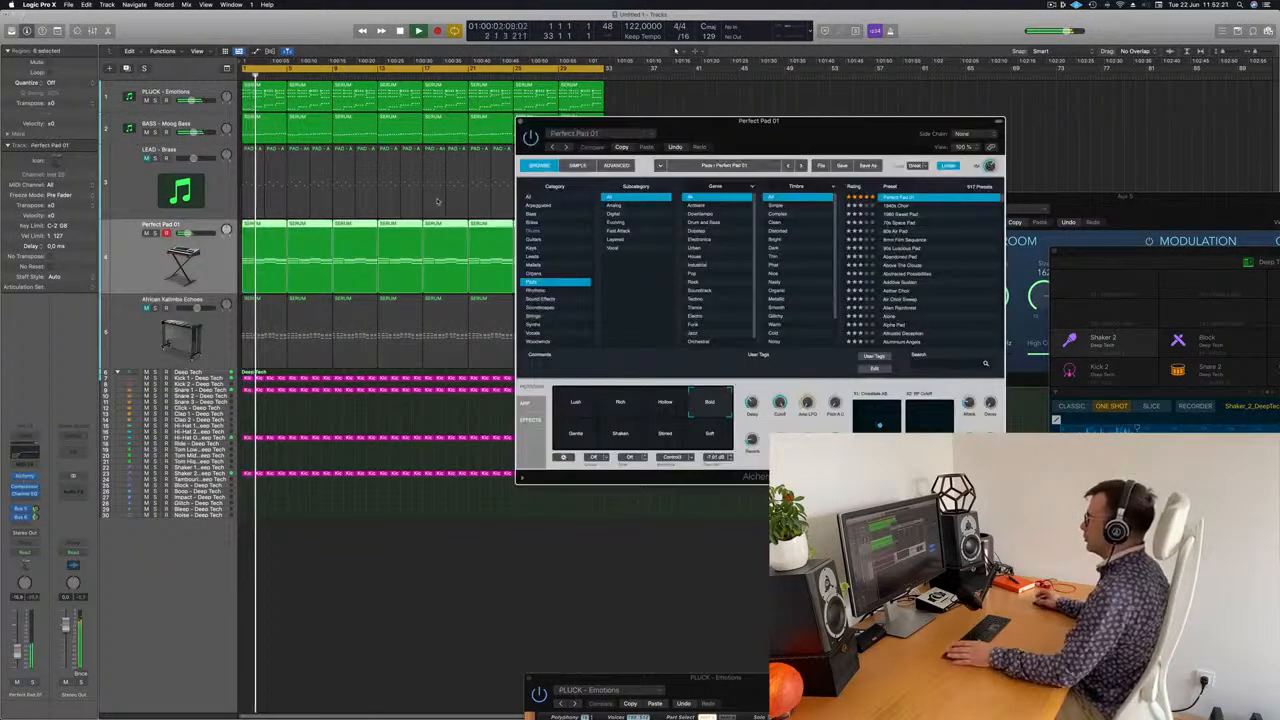
left_click_drag(837, 135, 859, 111)
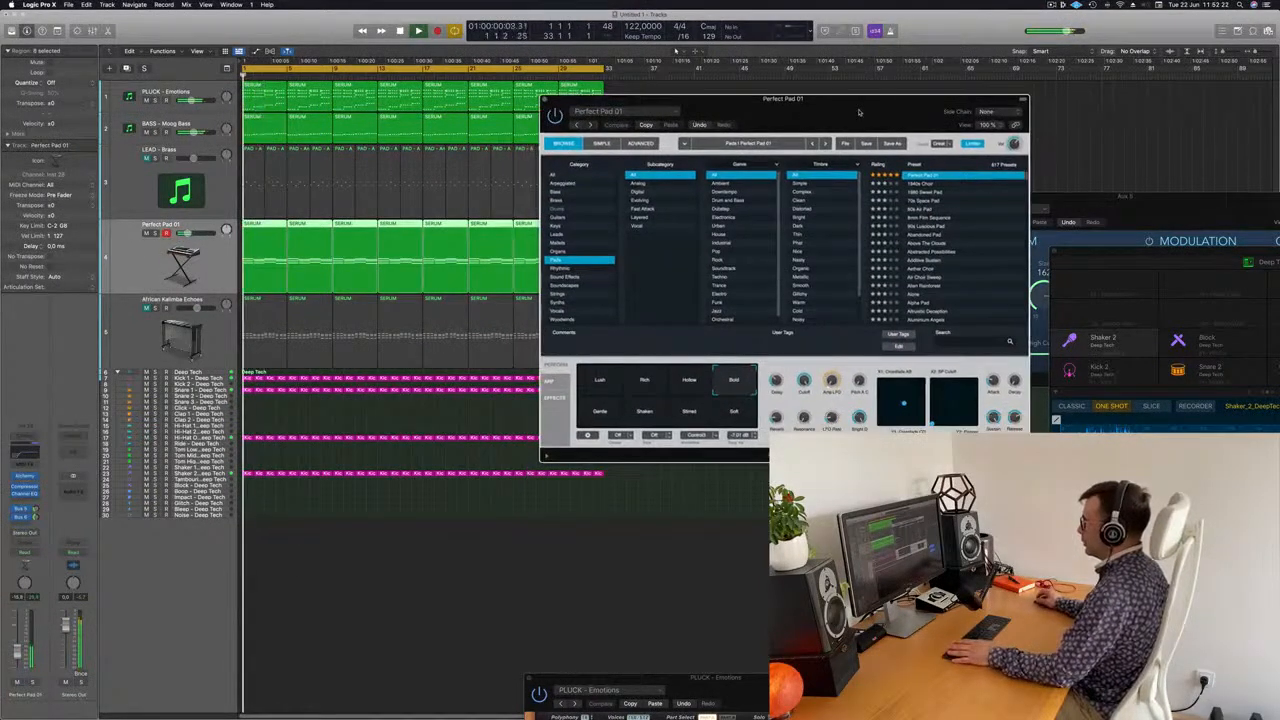
- Set the Perfect Pad 01 track's automation mode to Touch, record a downward sweep of Alchemy's Cutoff, and close the instrument
left_click(26, 552)
left_click(22, 561)
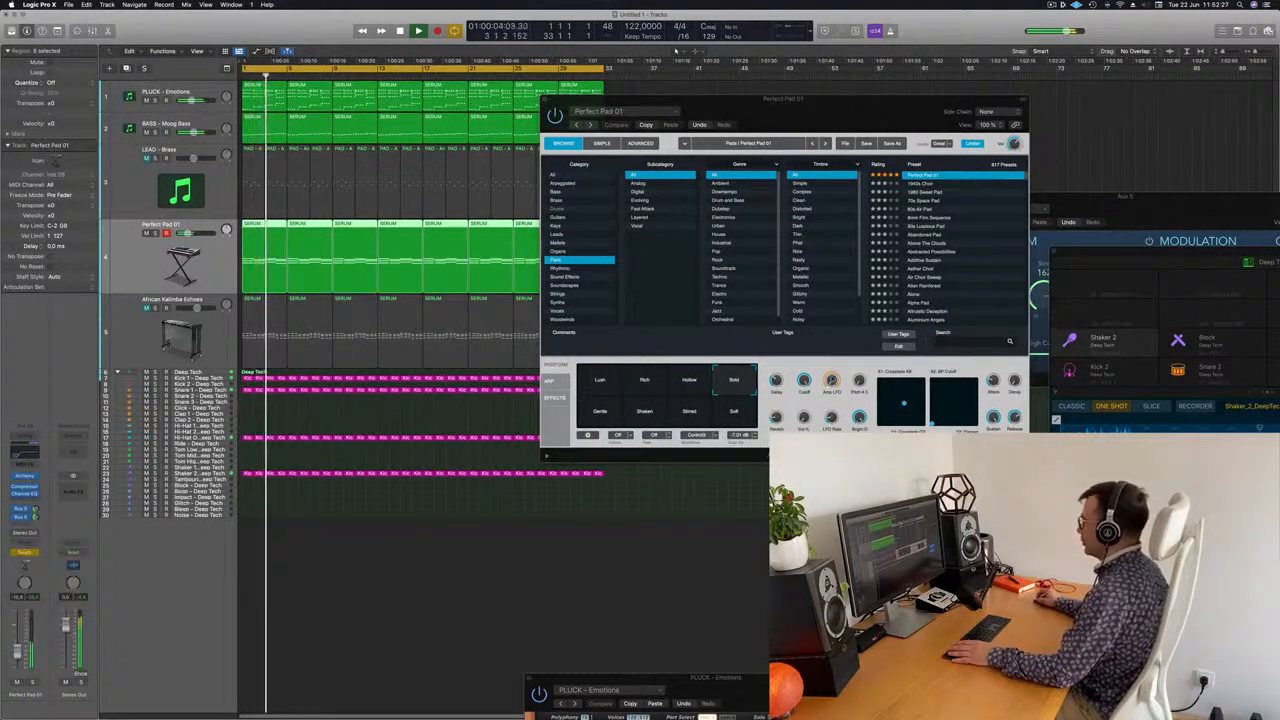
left_click_drag(804, 381, 804, 388)
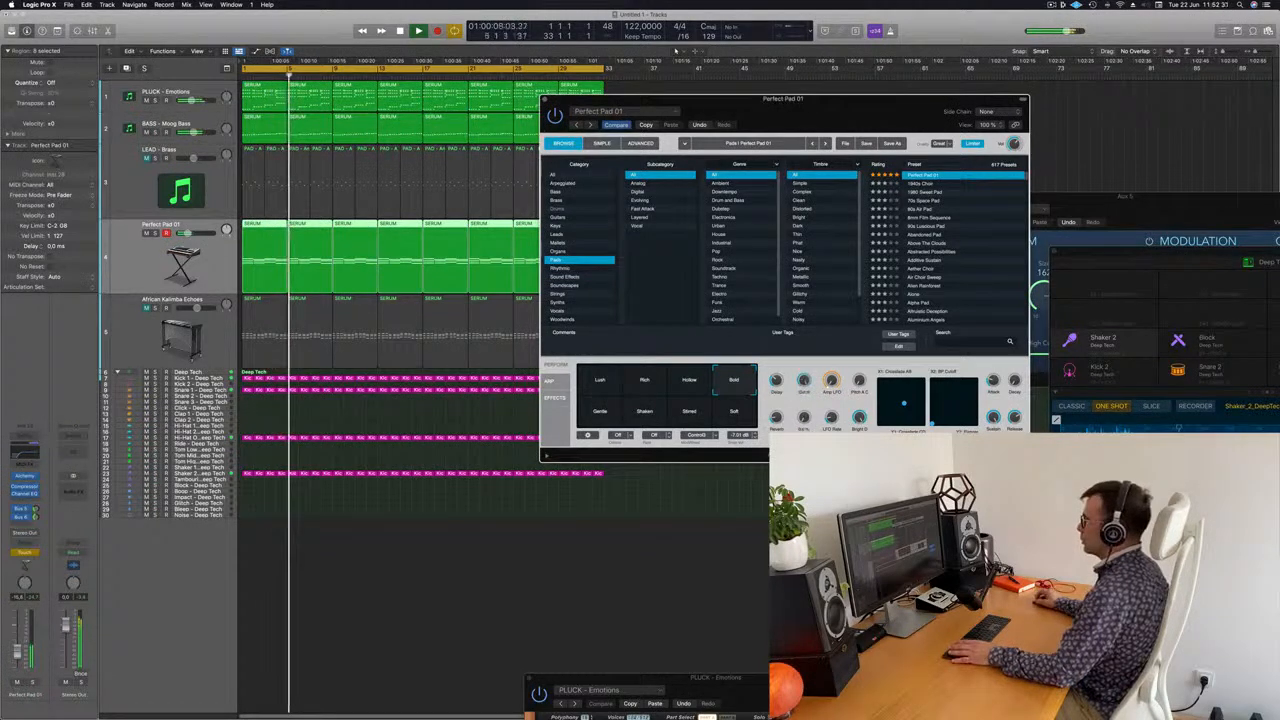
key("super+w")
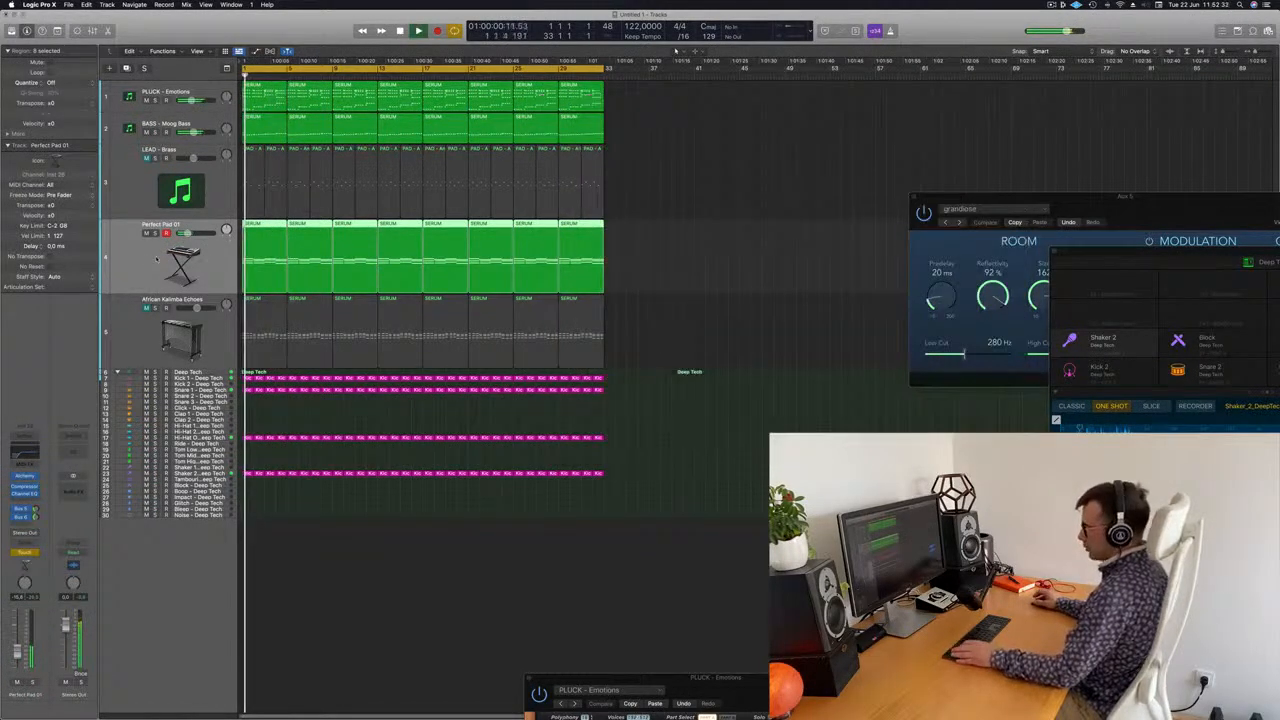
- Show track automation and set the Perfect Pad 01 track's automation mode to Read
key("a")
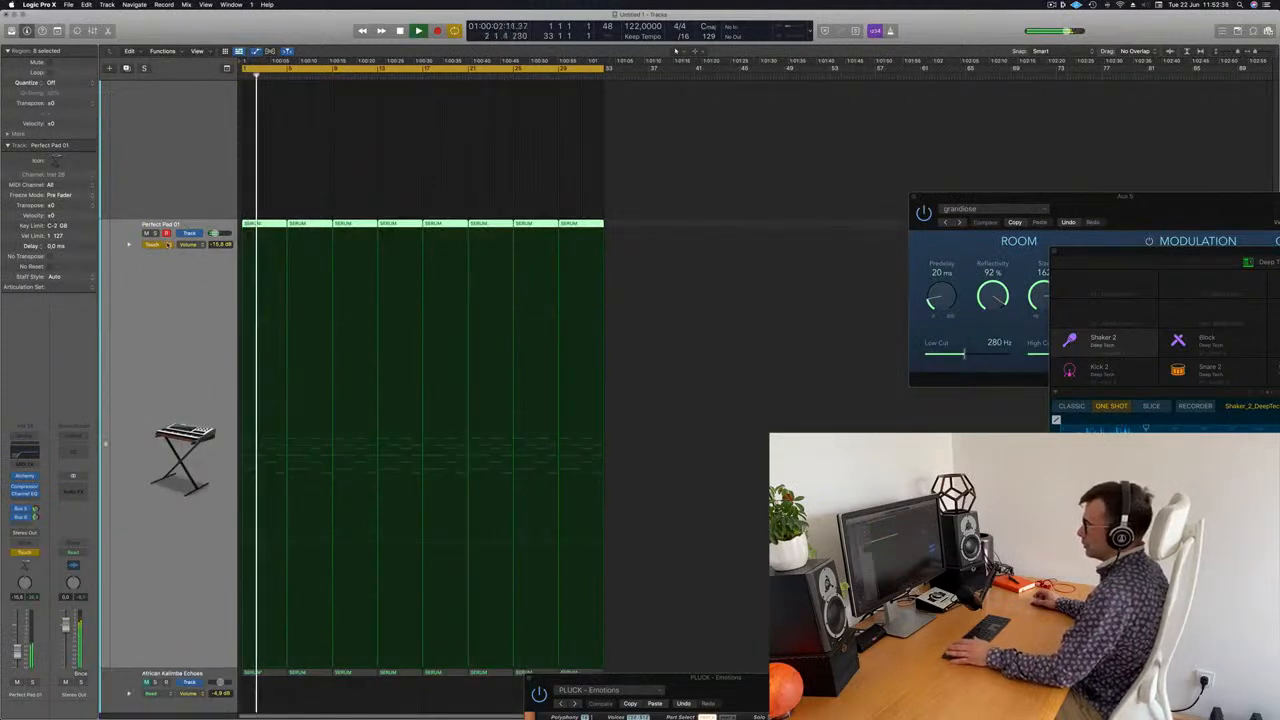
left_click(166, 244)
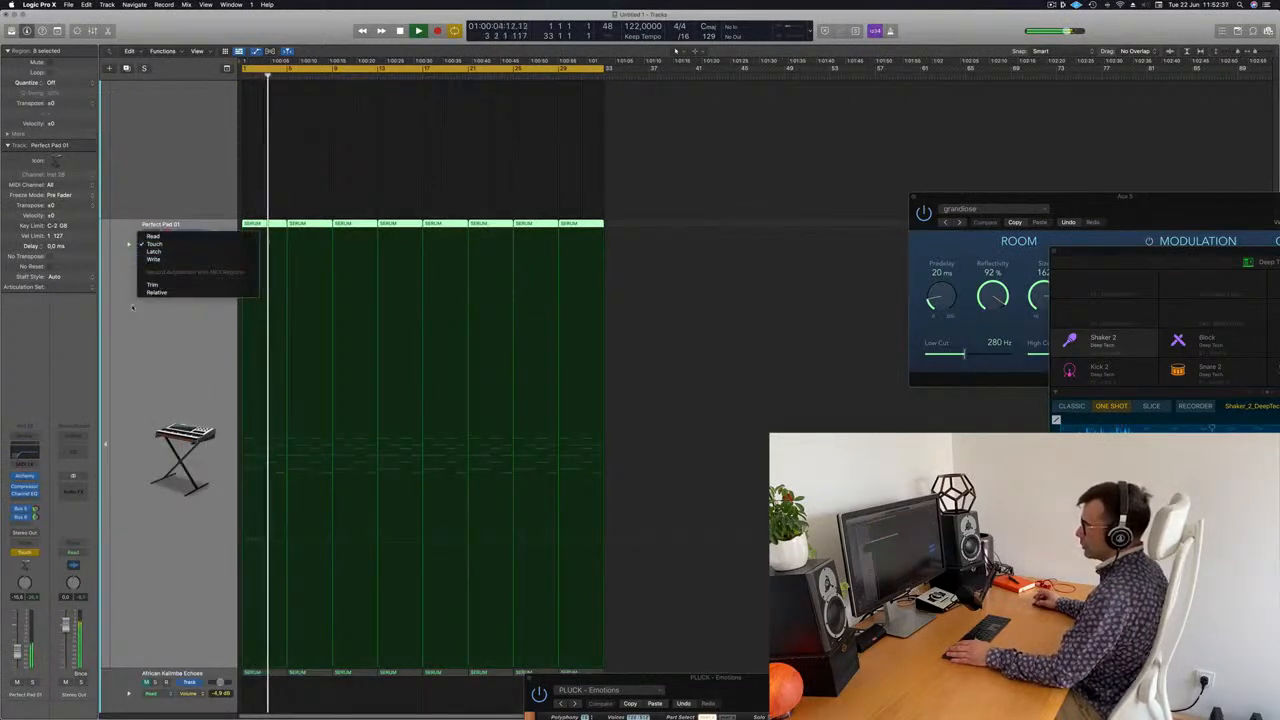
left_click(153, 236)
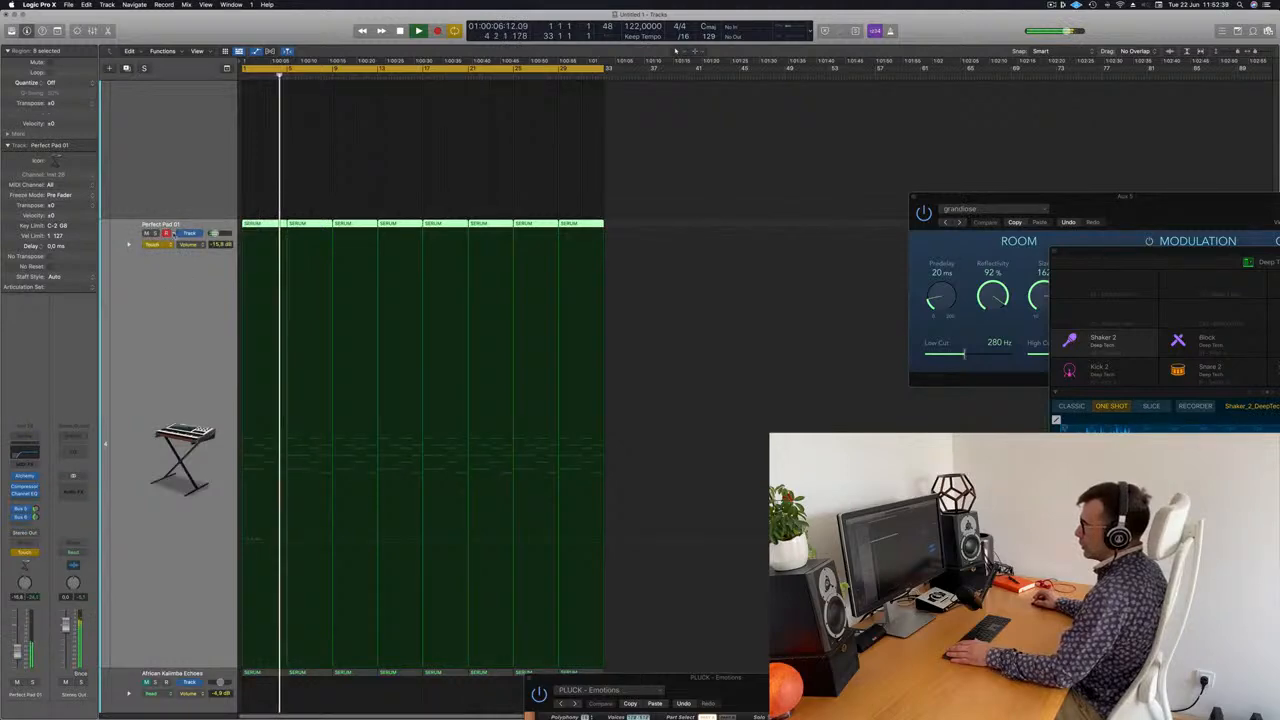
left_click(153, 245)
left_click(155, 234)
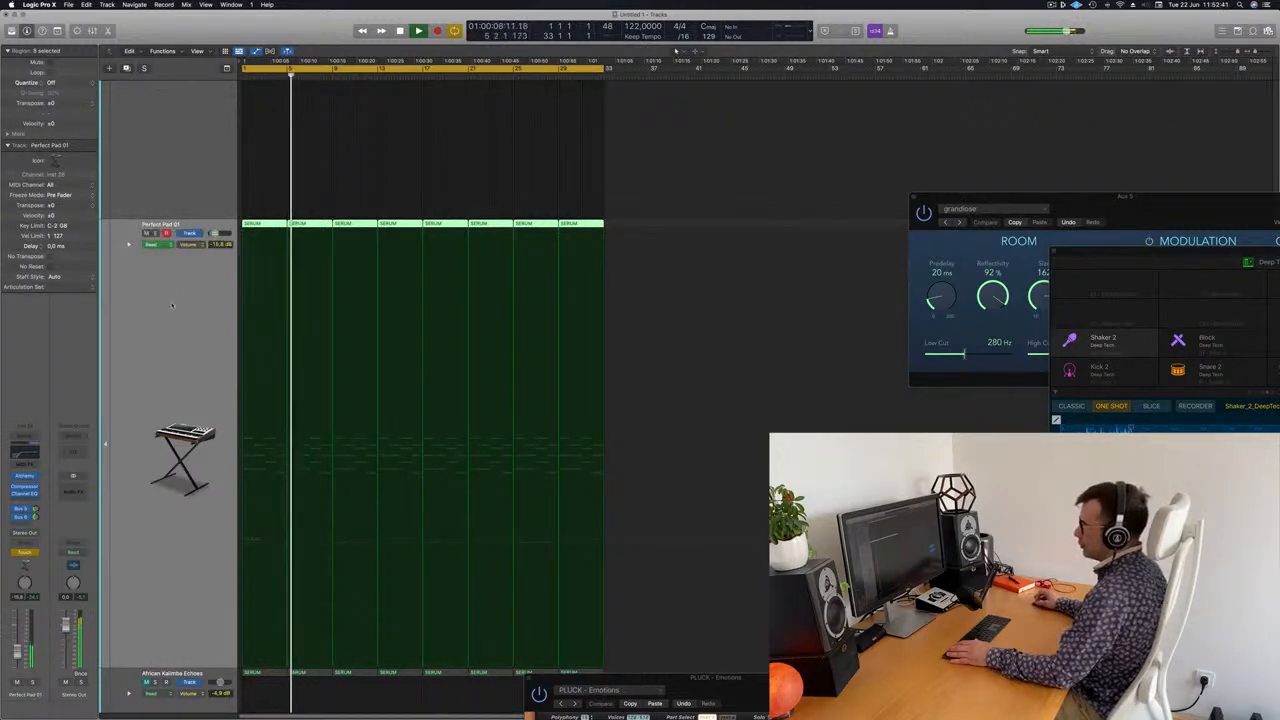
- Display the Alchemy Cutoff automation on the Perfect Pad 01 track and delete the recorded sweep
left_click(190, 249)
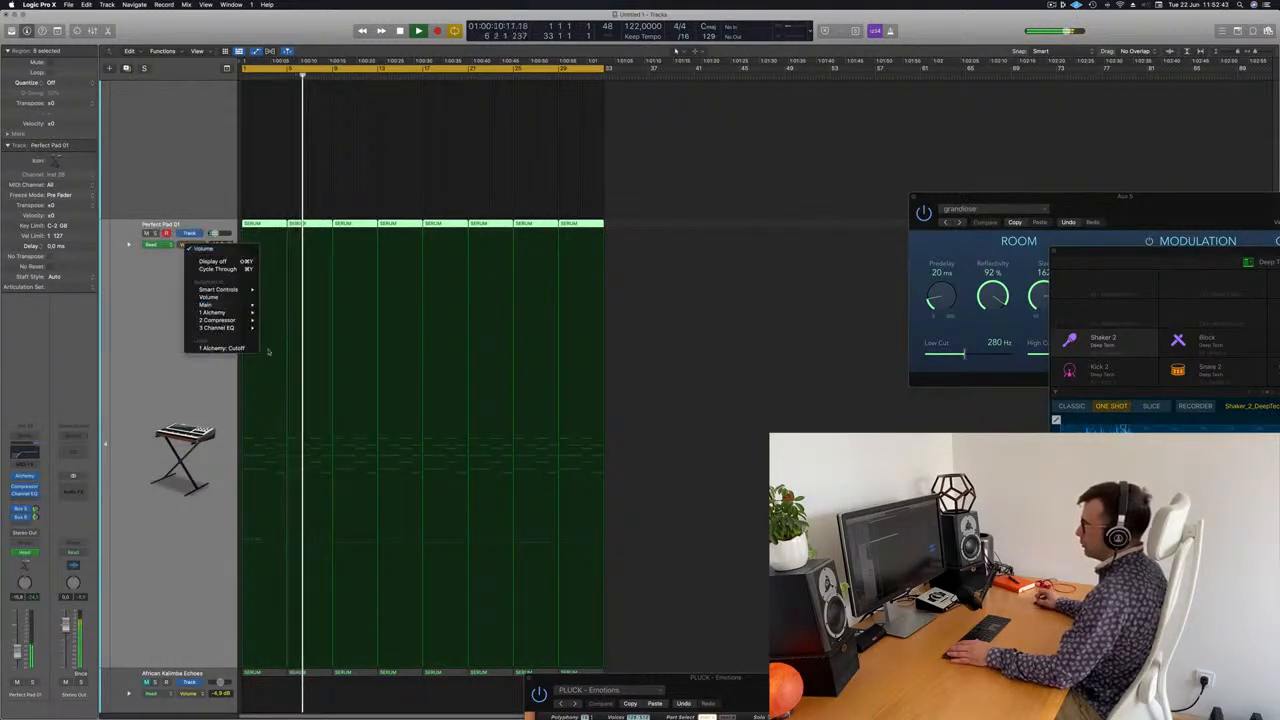
left_click(358, 279)
key("Return")
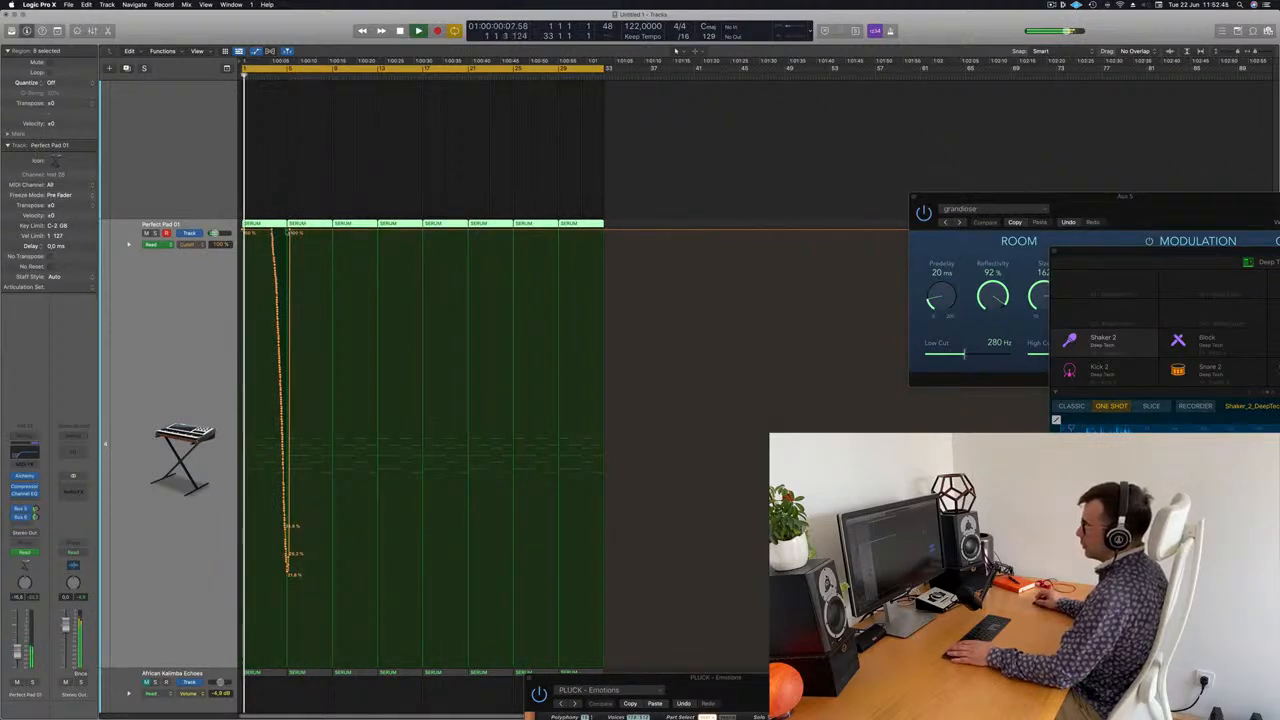
left_click_drag(290, 231, 250, 232)
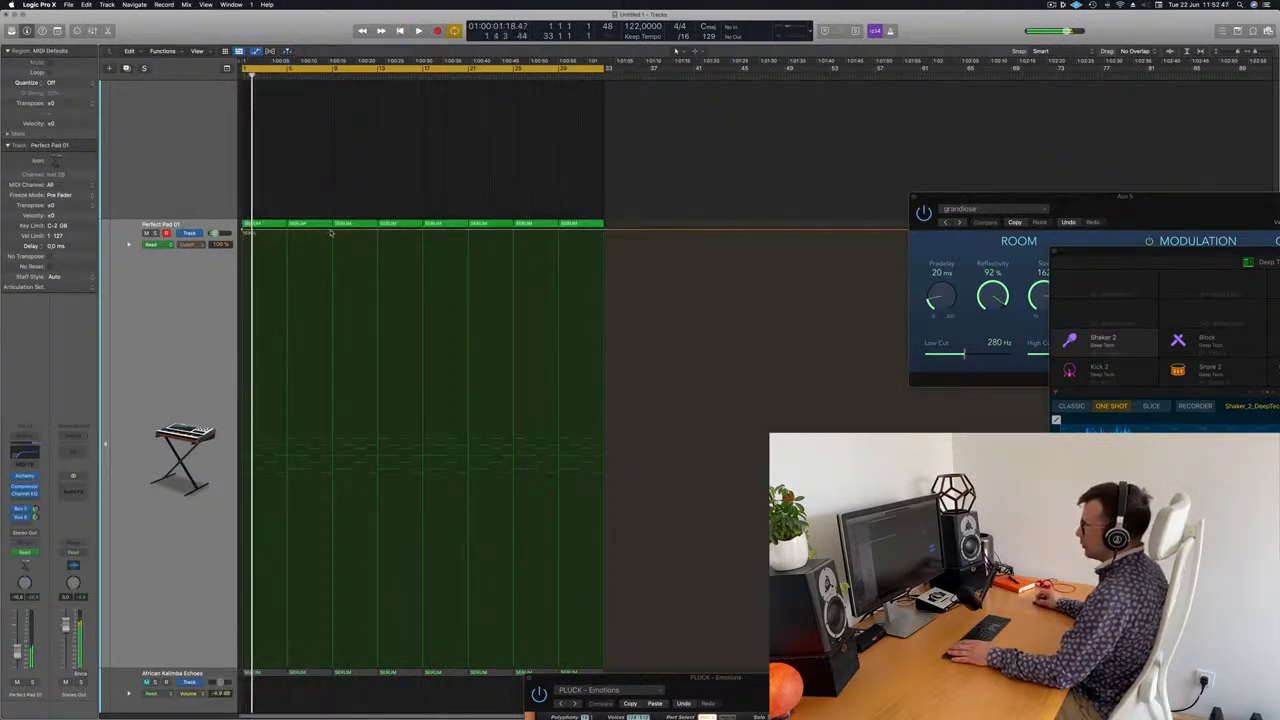
- Shape the pad's Cutoff automation into a ramp from about 34% at bar 1 to 100% at bar 9, and play it
left_click(245, 232)
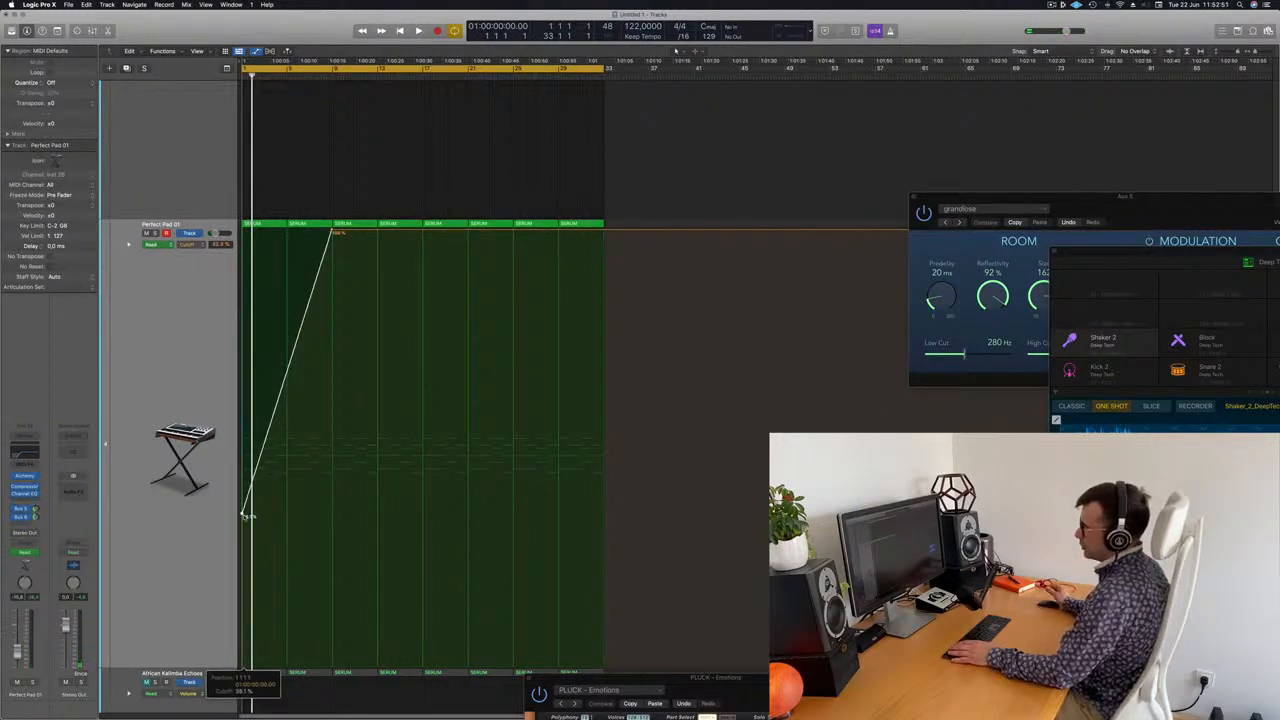
left_click_drag(243, 515, 244, 516)
key("space")
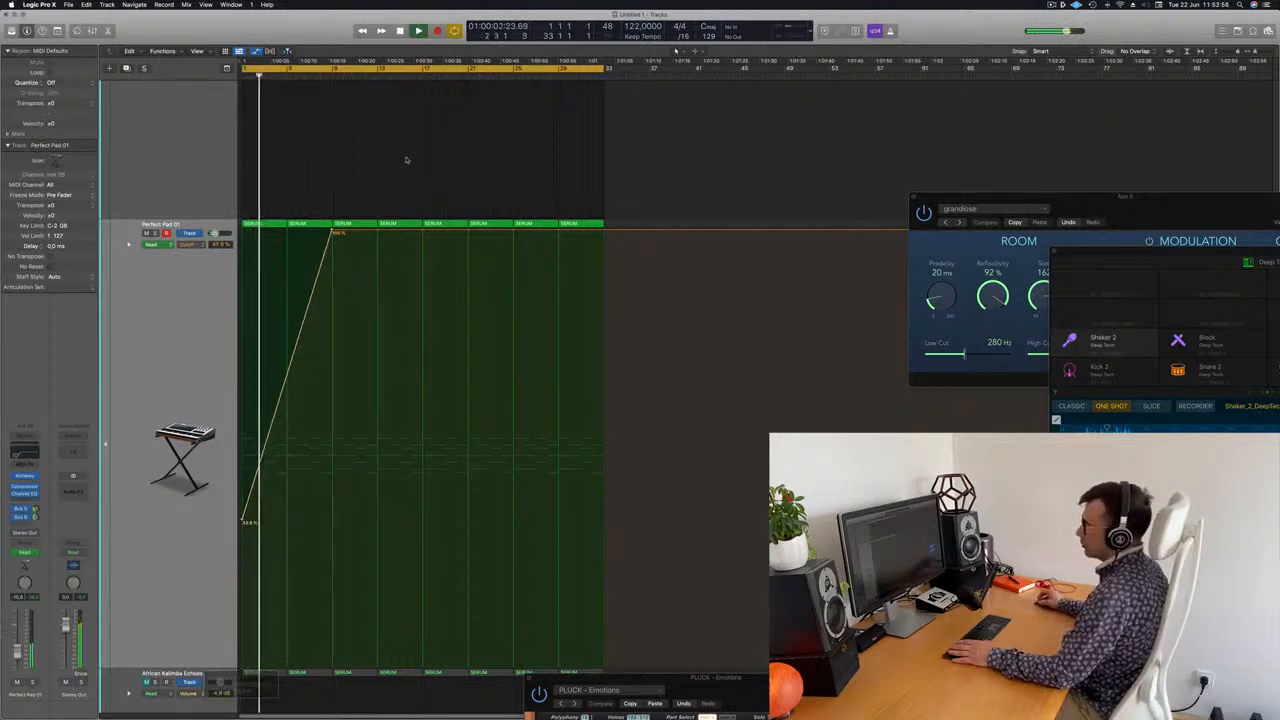
- Extend the pad's Cutoff automation with a fall to about 33% at bar 17, held level to a point at bar 25
left_click_drag(426, 232, 422, 523)
left_click(513, 523)
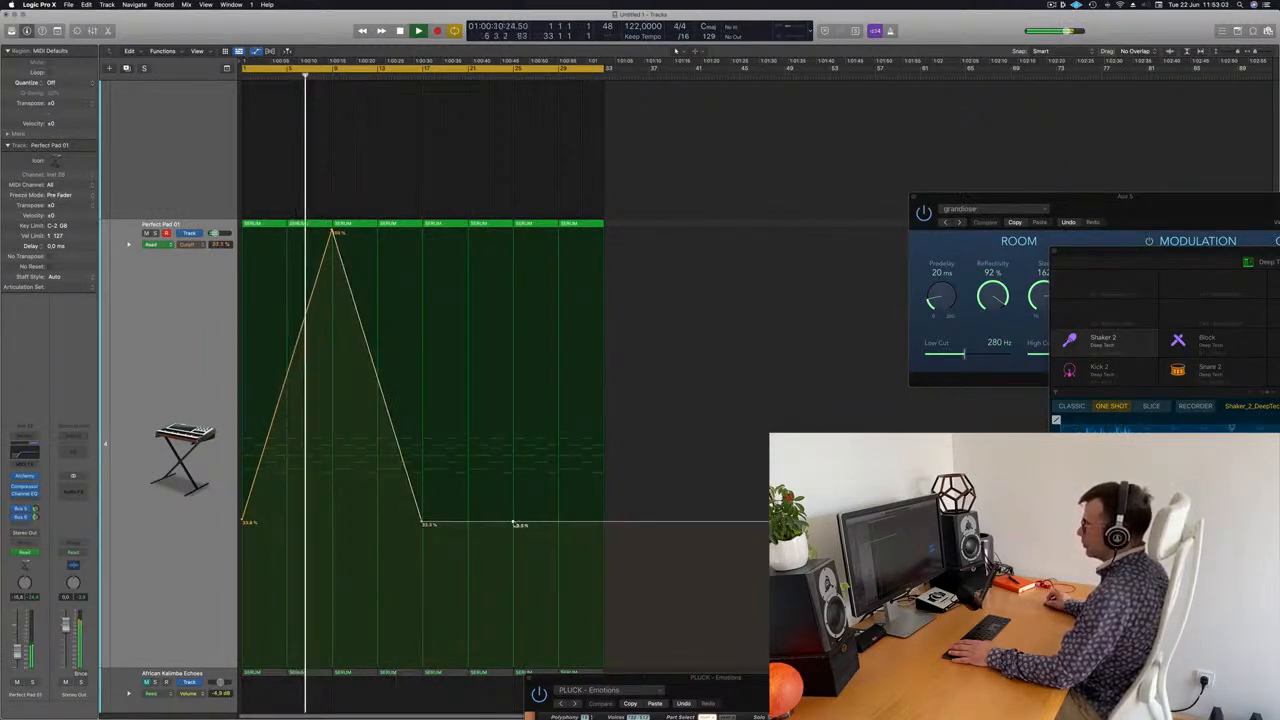
mouse_move(513, 523)
left_mouse_down()
mouse_move(531, 303)
mouse_move(512, 523)
left_mouse_up()
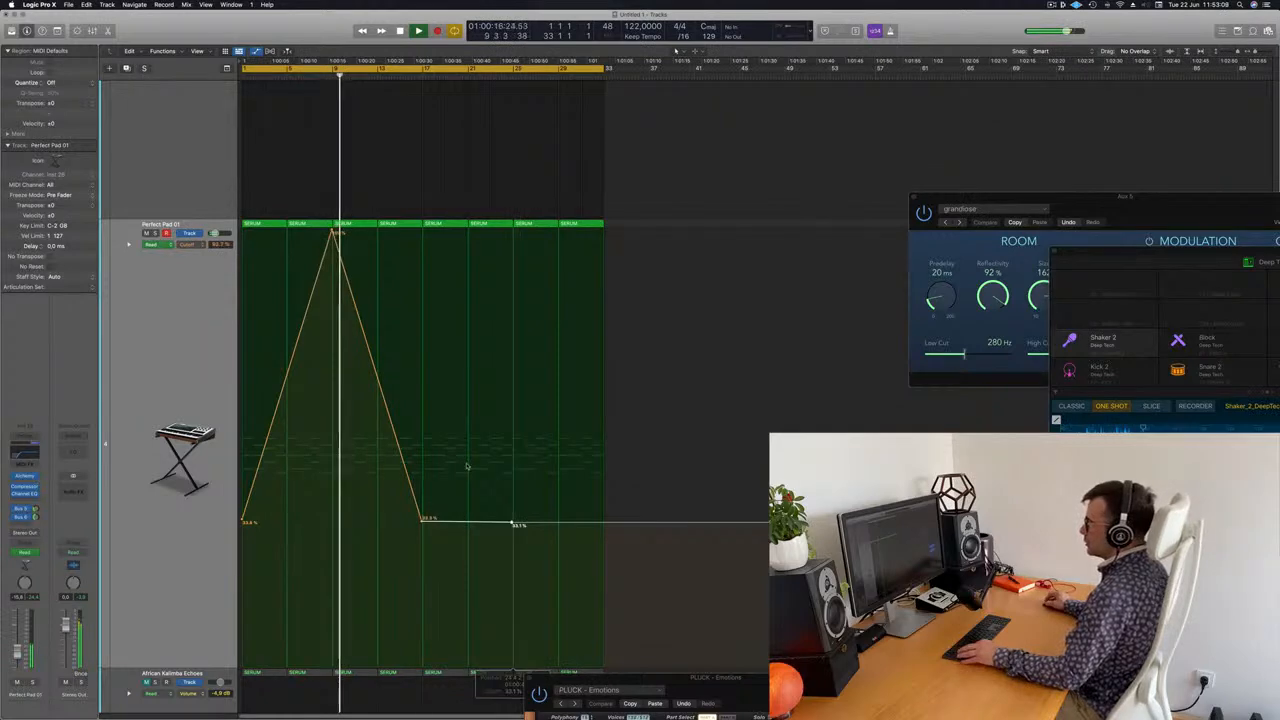
- Repeat the whole 32-bar arrangement once on all tracks, including the pad's Cutoff automation, filling bars 33 to 65
scroll(458, 337, "down", 3)
scroll(471, 290, "up", 5)
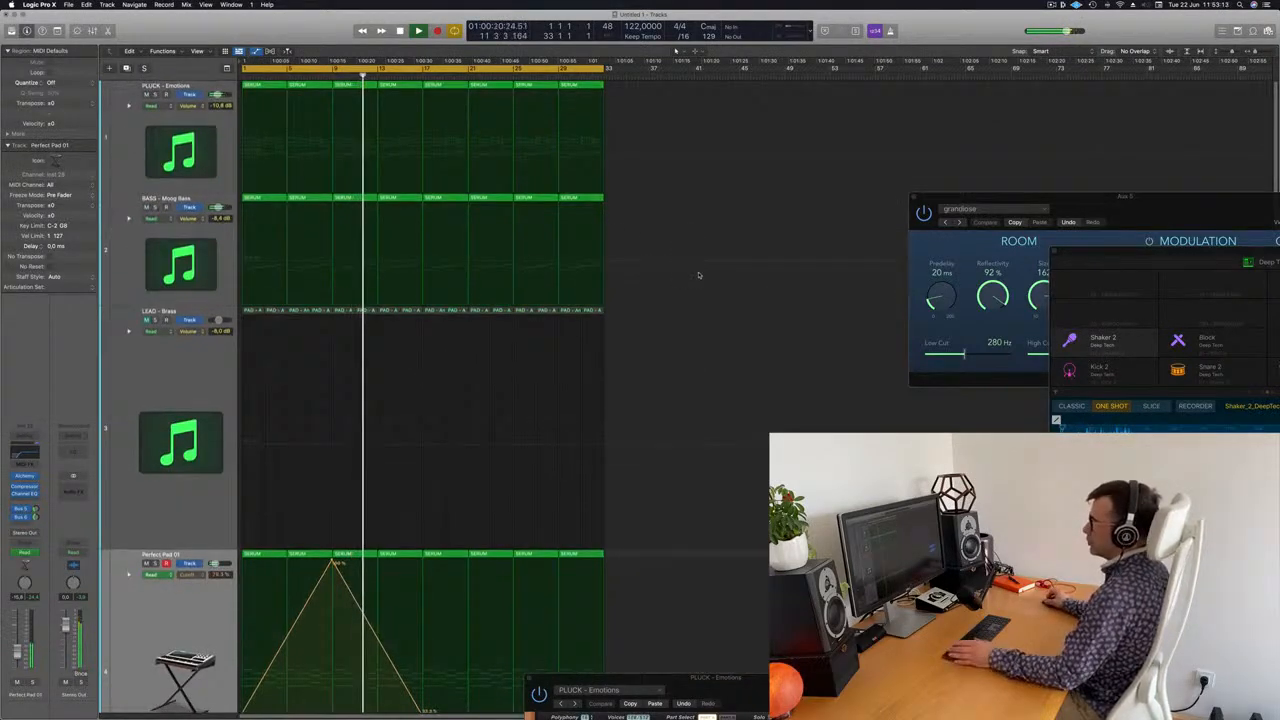
scroll(699, 275, "down", 6)
scroll(699, 275, "down", 2)
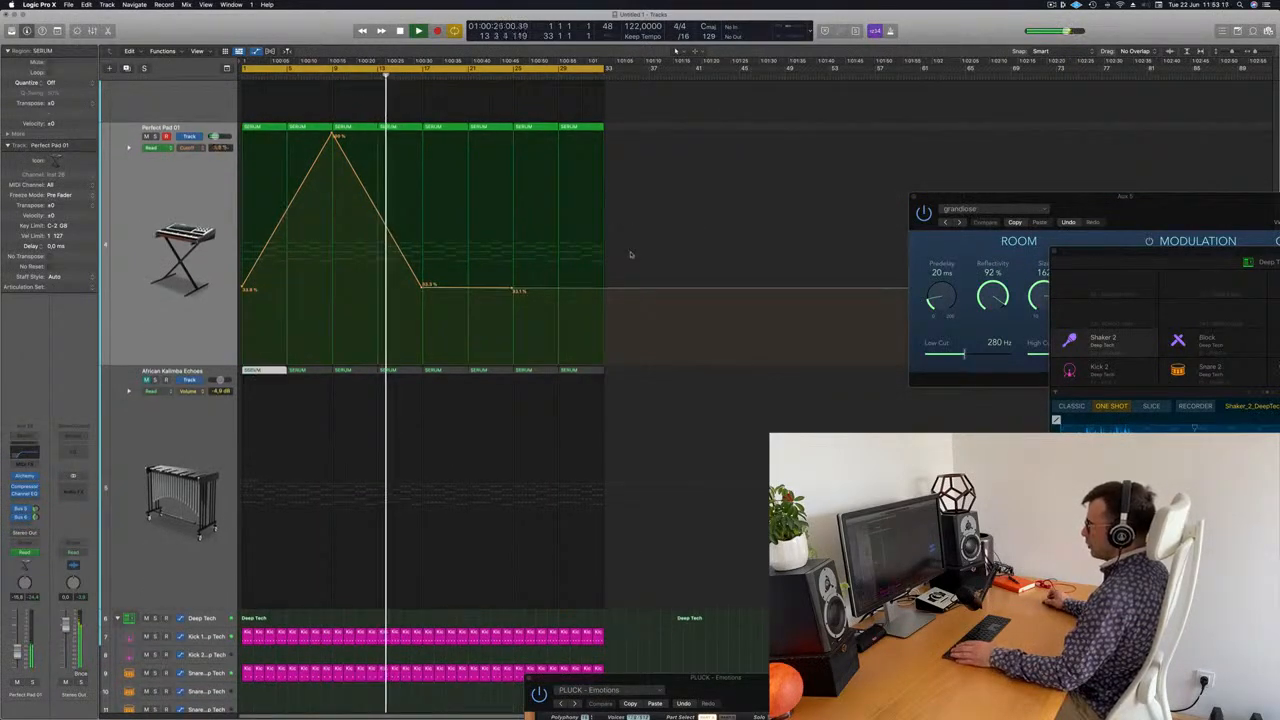
scroll(629, 252, "up", 8)
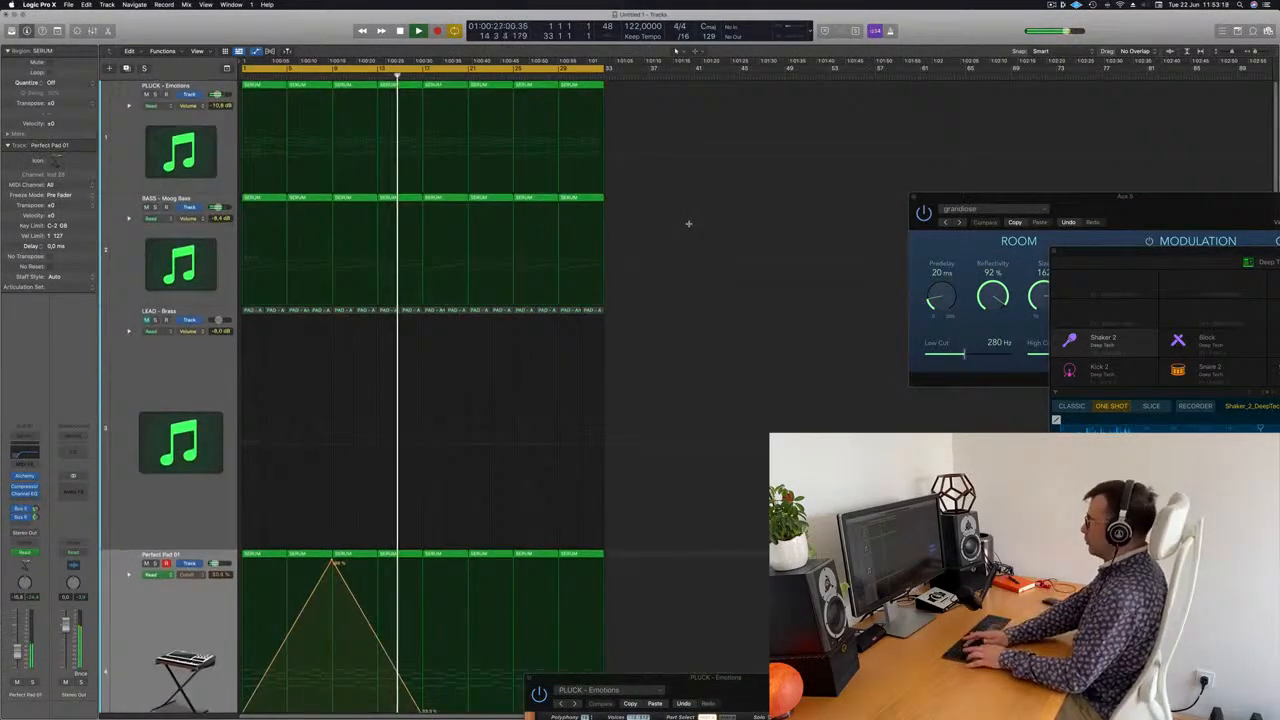
key("super+r")
scroll(689, 227, "down", 1)
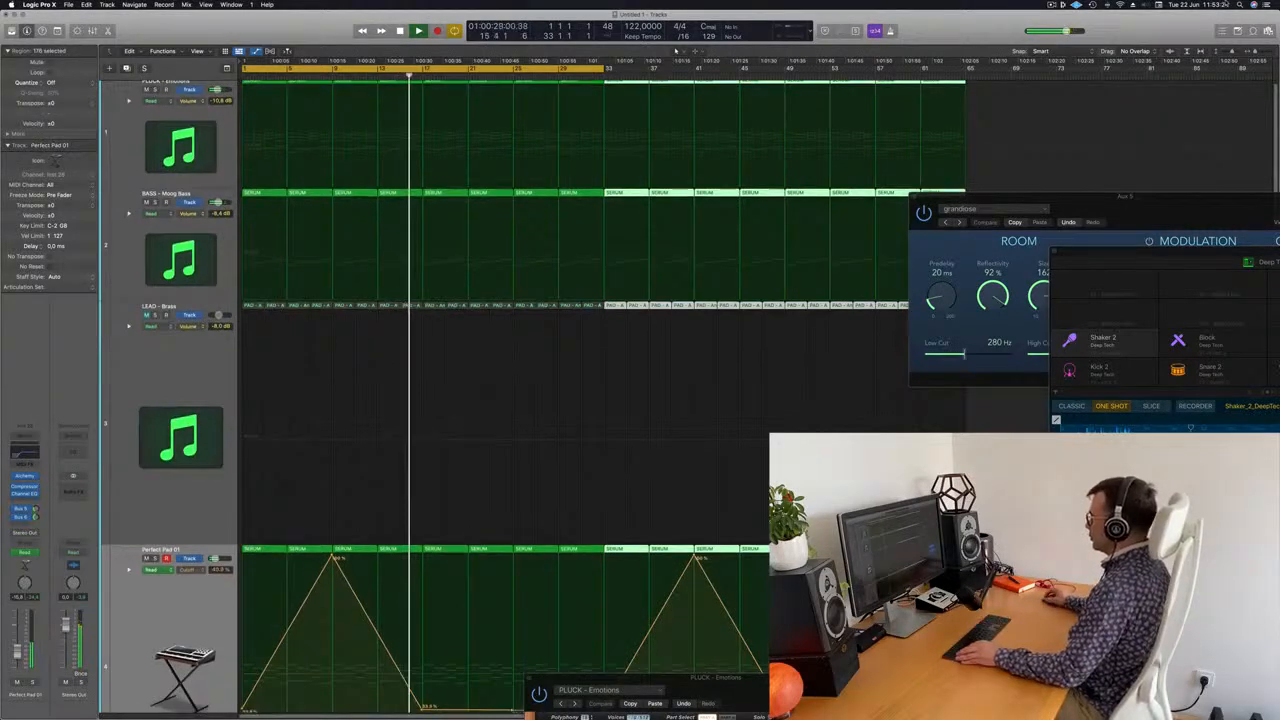
key("super+Left")
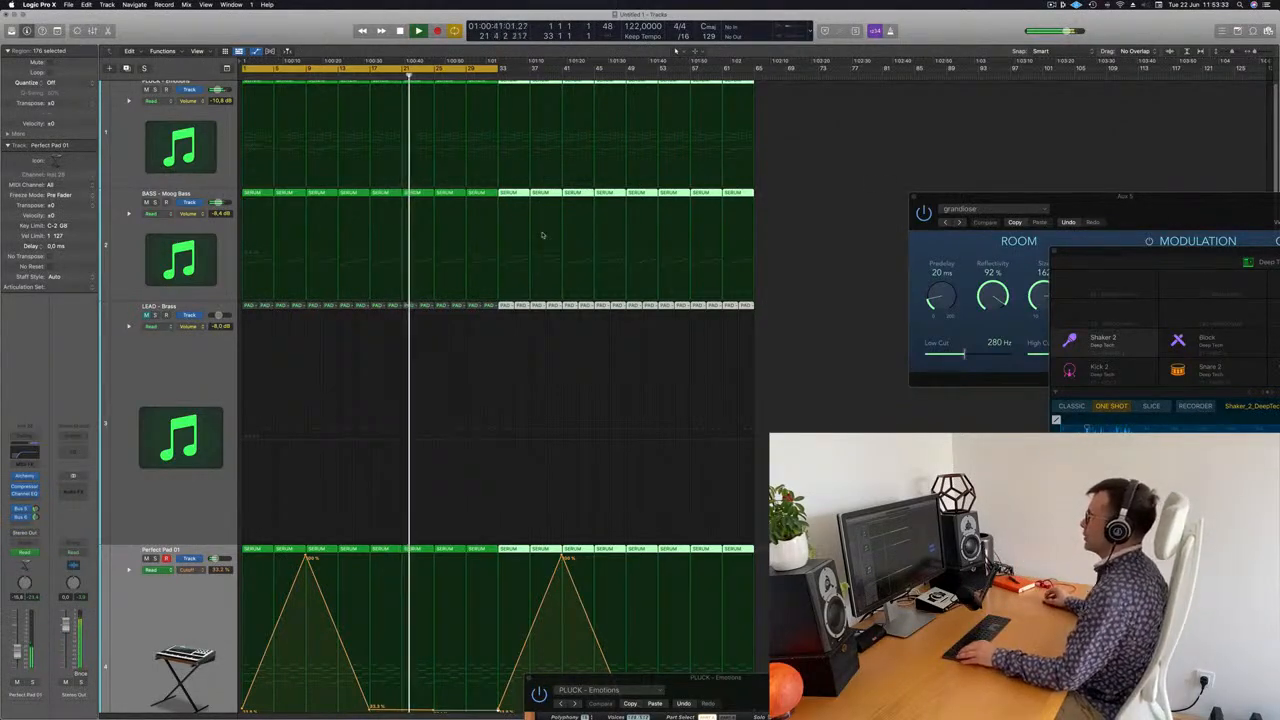
scroll(549, 232, "up", 1)
scroll(536, 234, "down", 4)
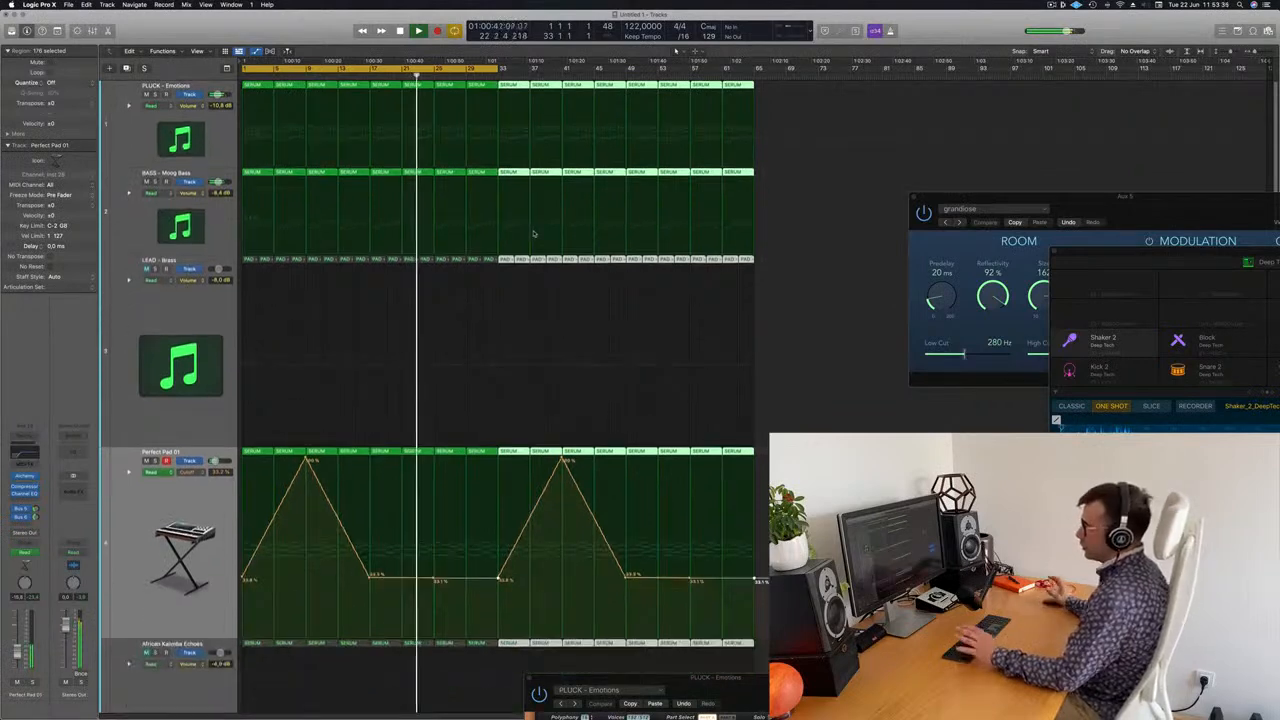
scroll(533, 233, "down", 3)
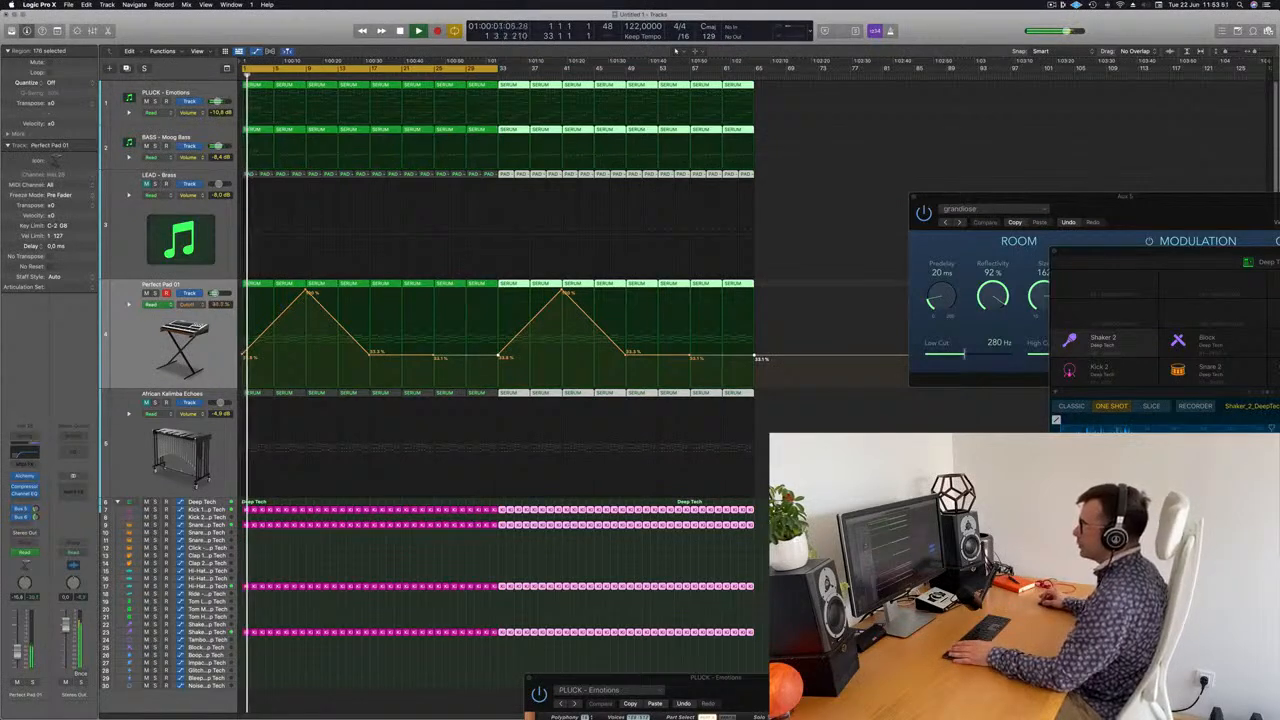
- Color and name all regions in the arrangement by their tracks, and clear the selection
left_click(249, 175)
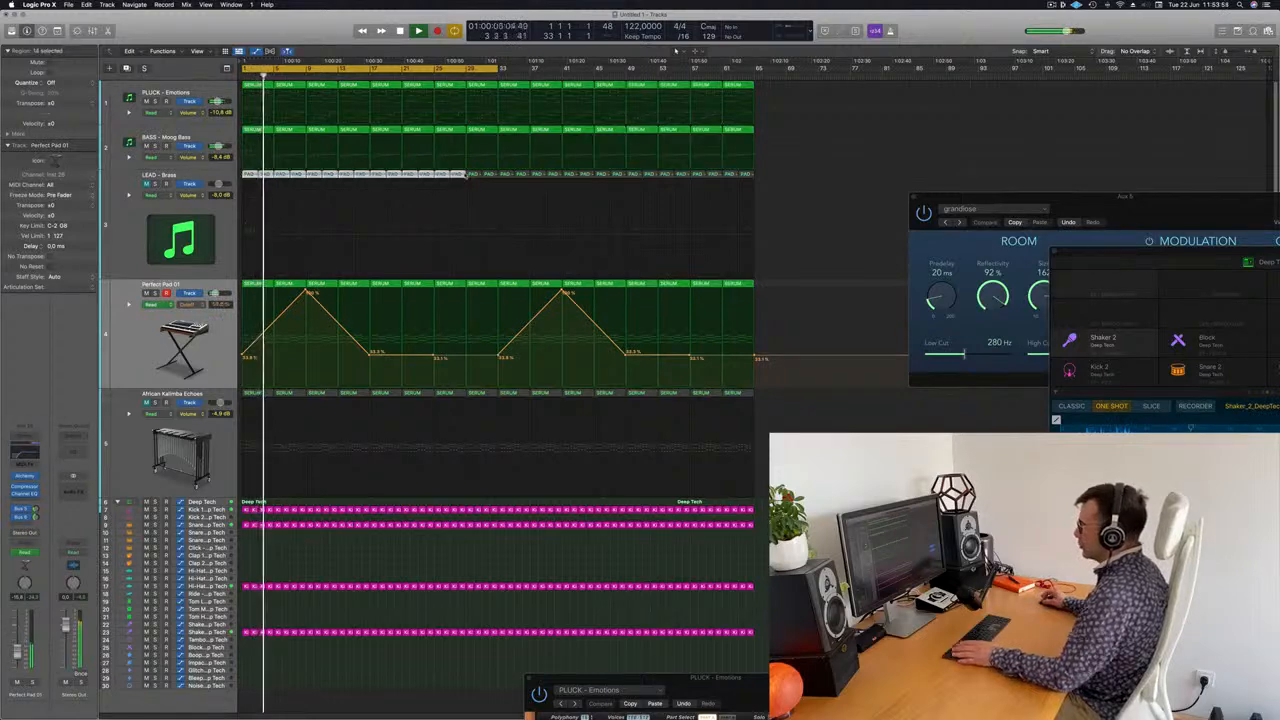
key("super+a")
right_click(454, 130)
left_click(461, 134)
right_click(448, 131)
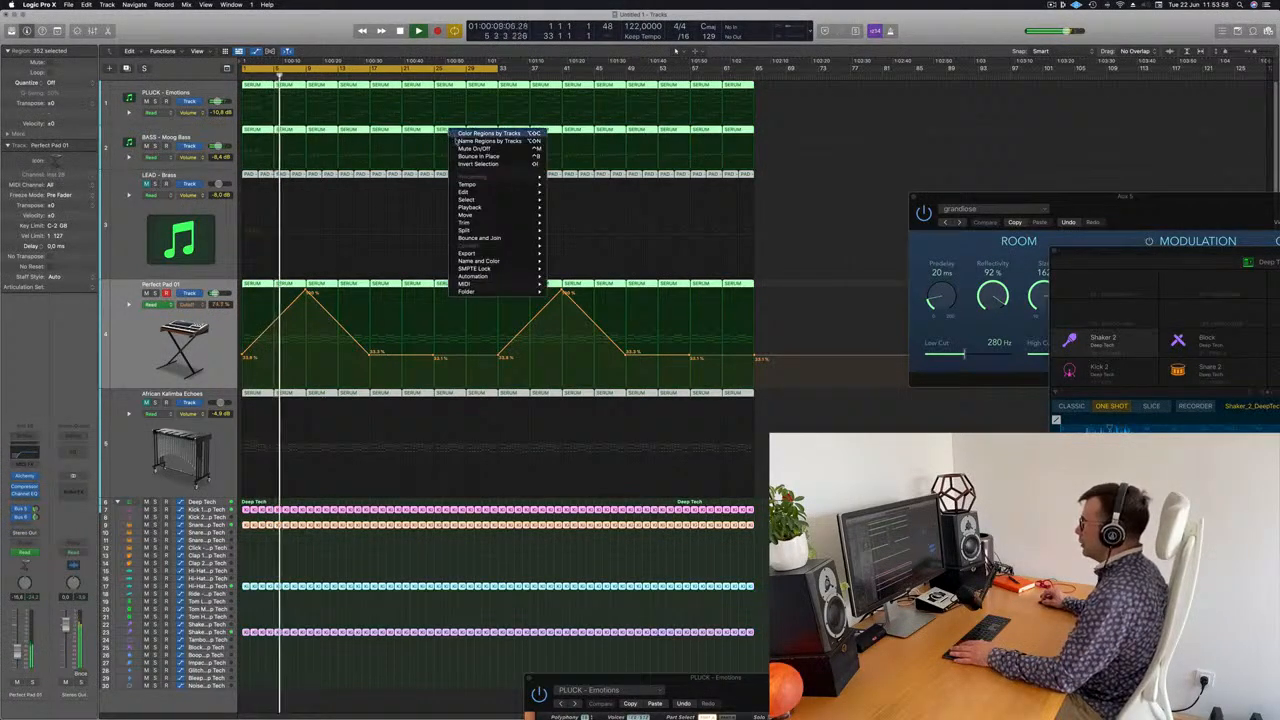
left_click(470, 141)
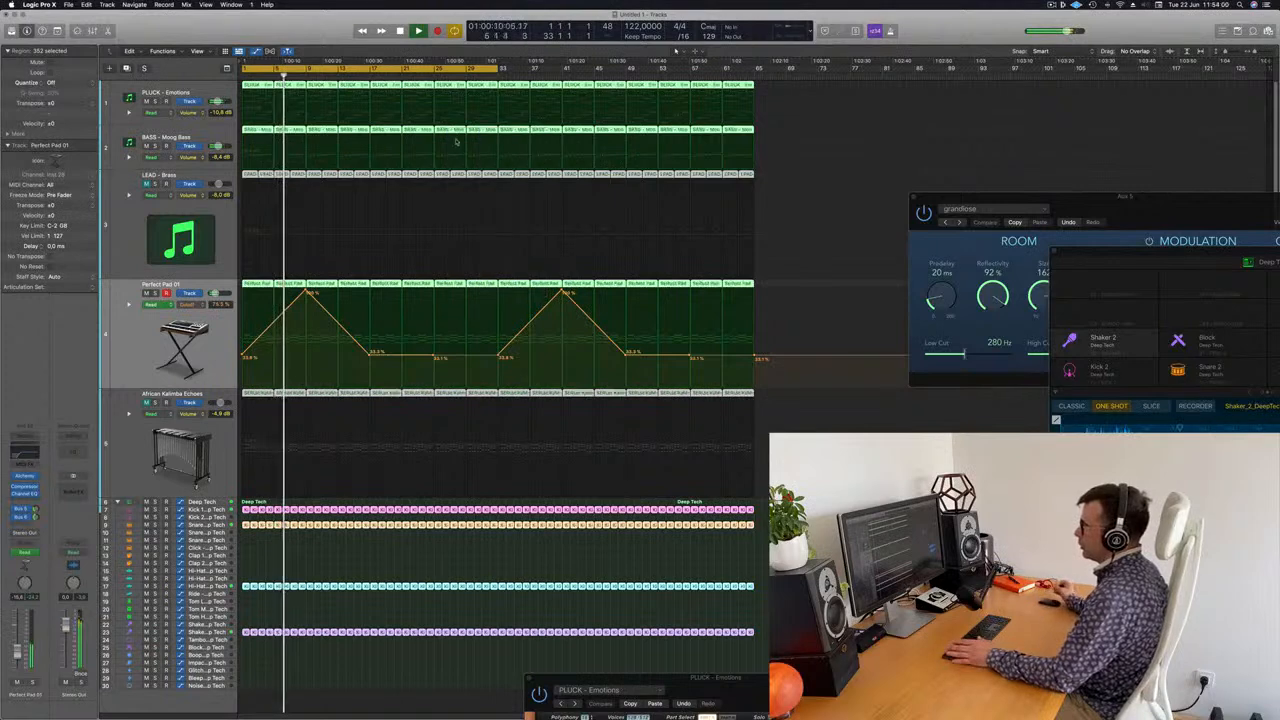
left_click(830, 132)
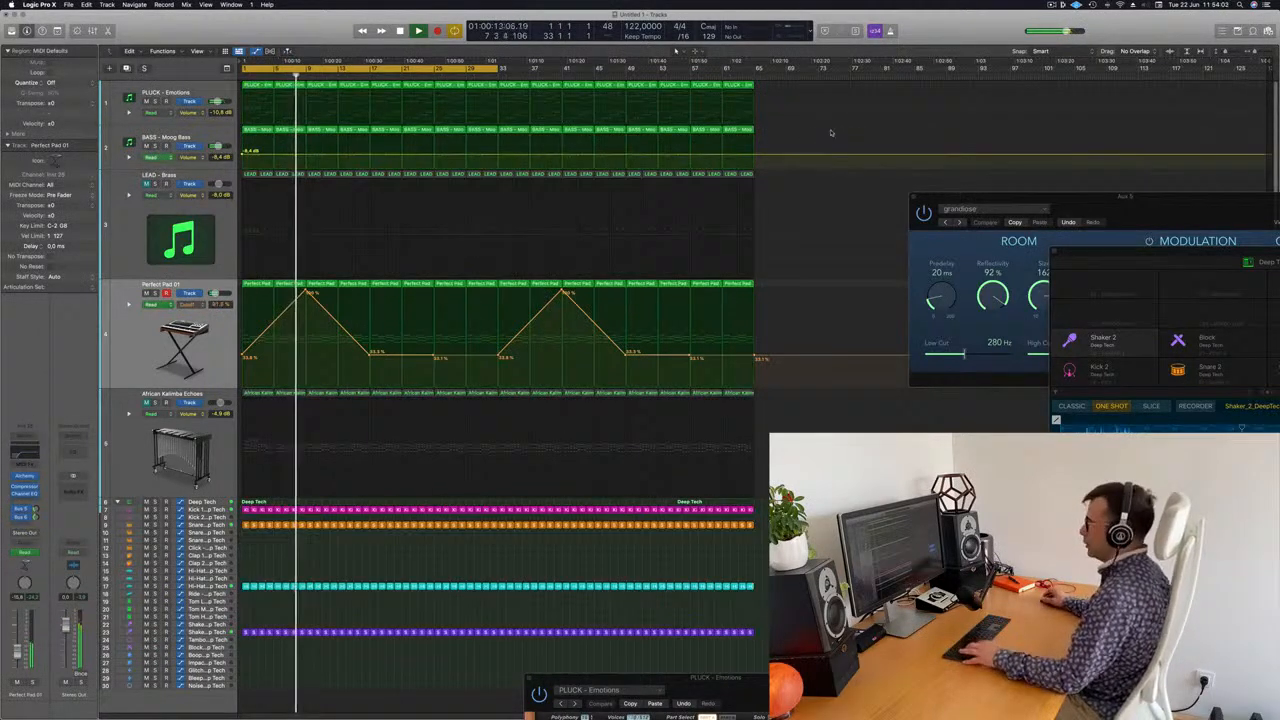
- Delete the stray volume automation point at the start of the BASS - Moog Bass track
left_click(212, 133)
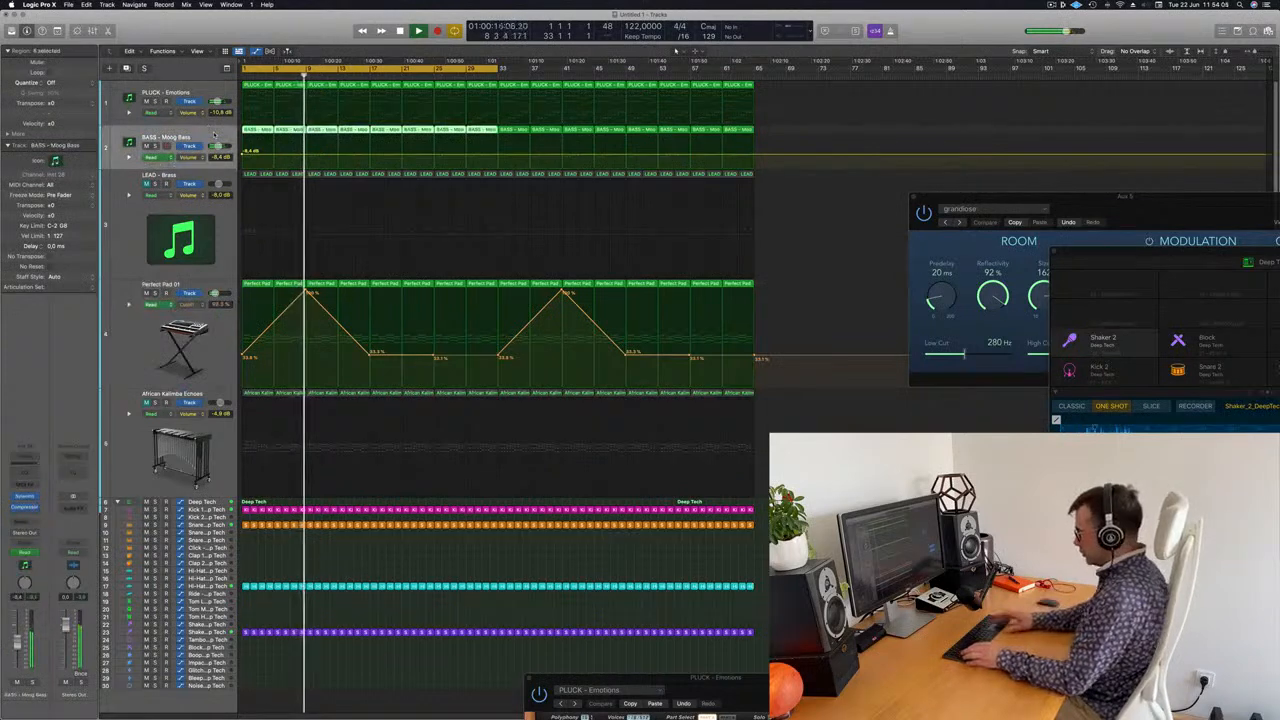
double_click(243, 156)
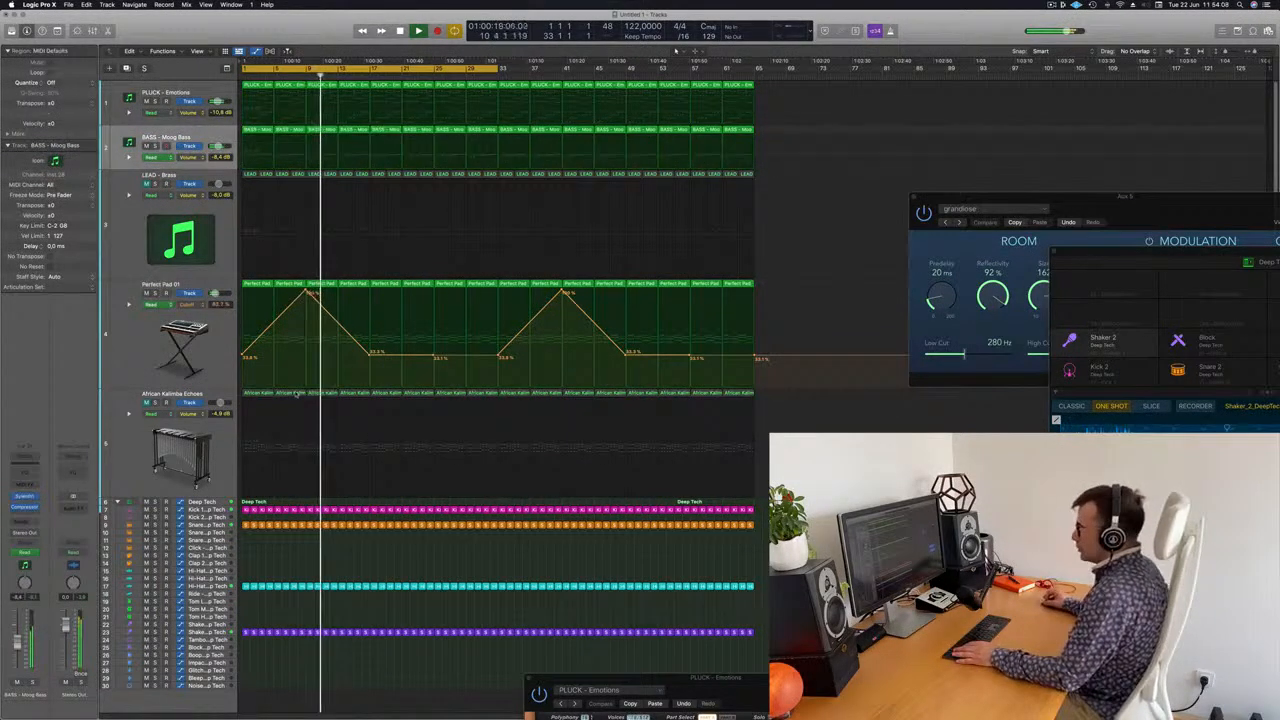
- Delete the African Kalimba Echoes regions from bar 1 to bar 17 and unmute the track
left_click_drag(243, 392, 356, 396)
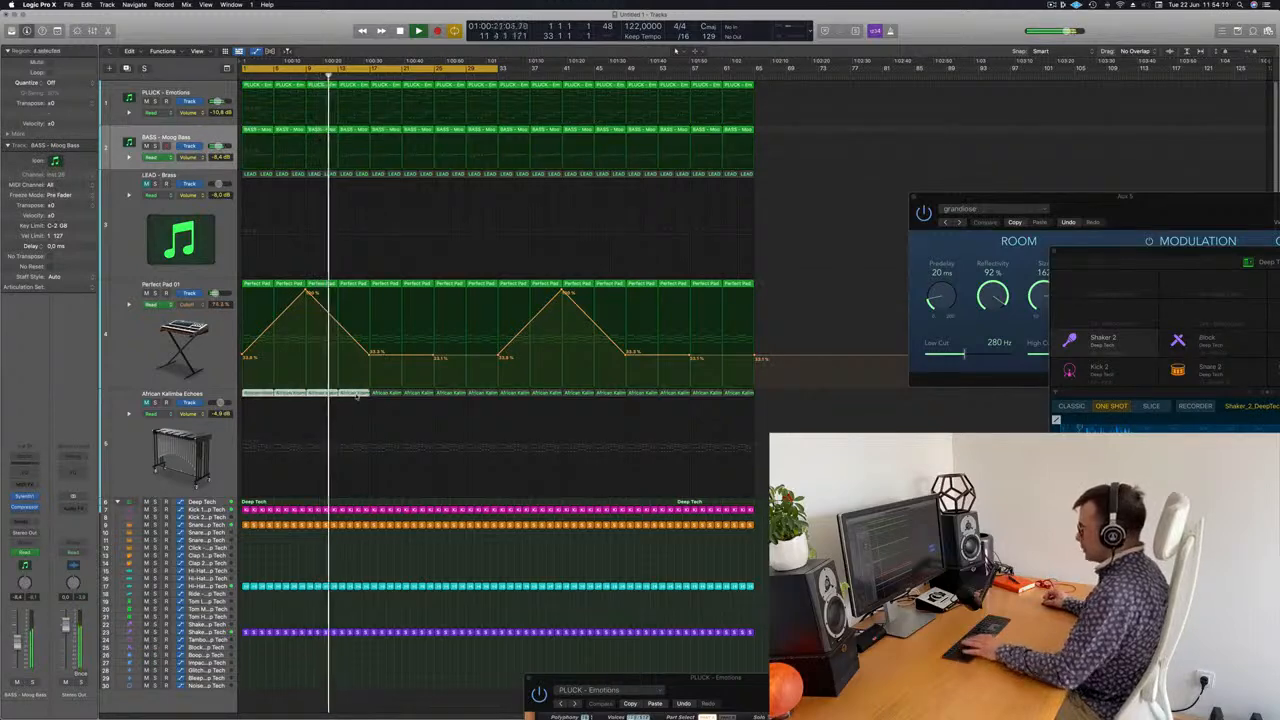
key("Delete")
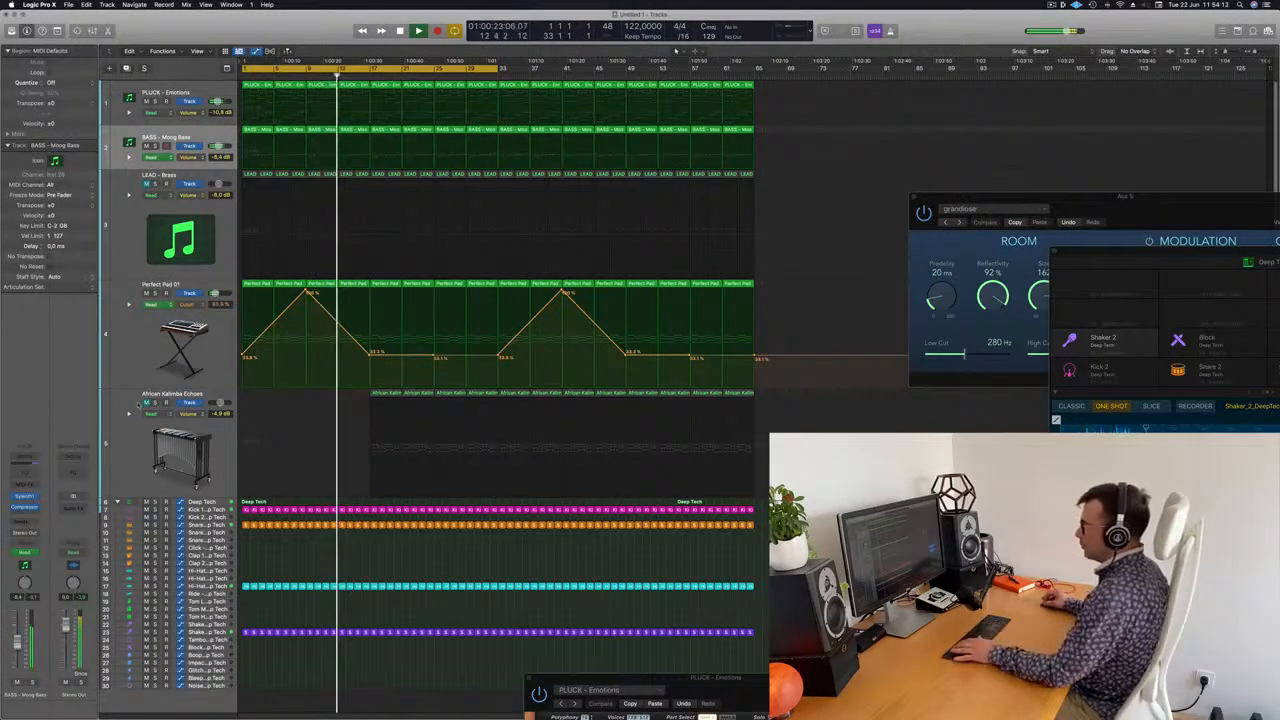
left_click(146, 402)
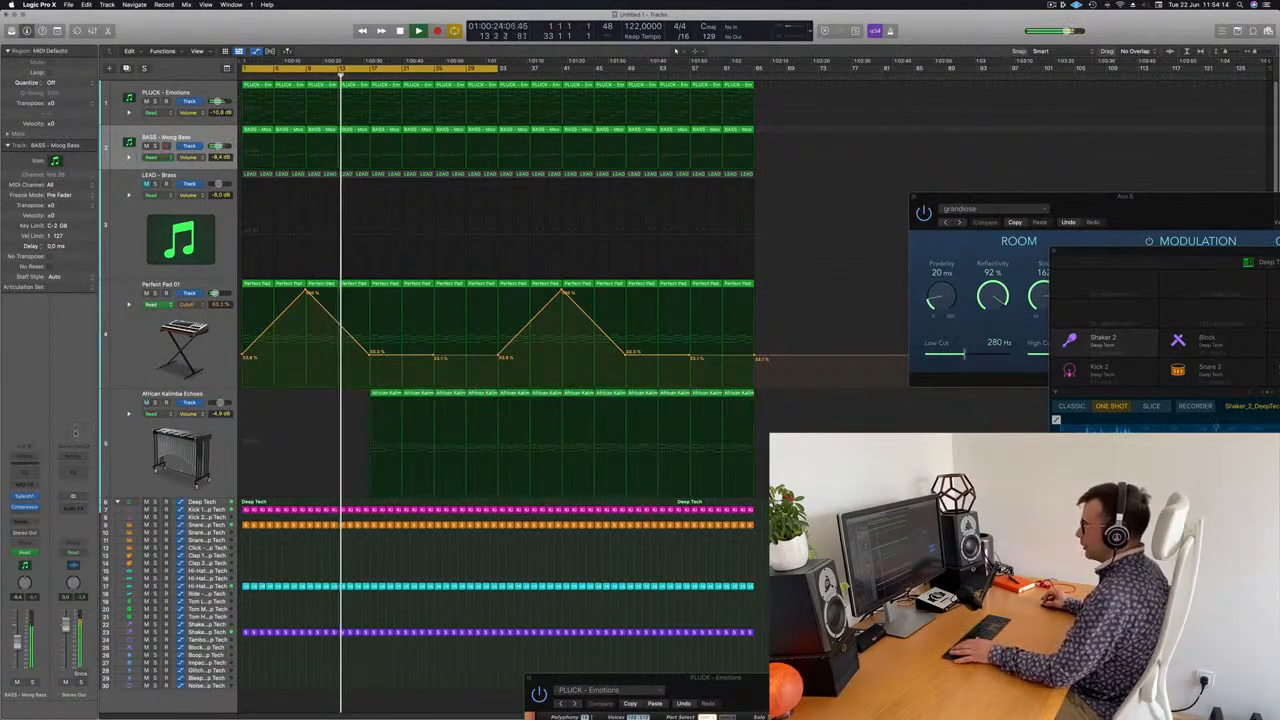
- Delete the three African Kalimba Echoes regions from bar 33 to bar 45
left_click(508, 394)
key("Delete")
key("Delete")
key("Delete")
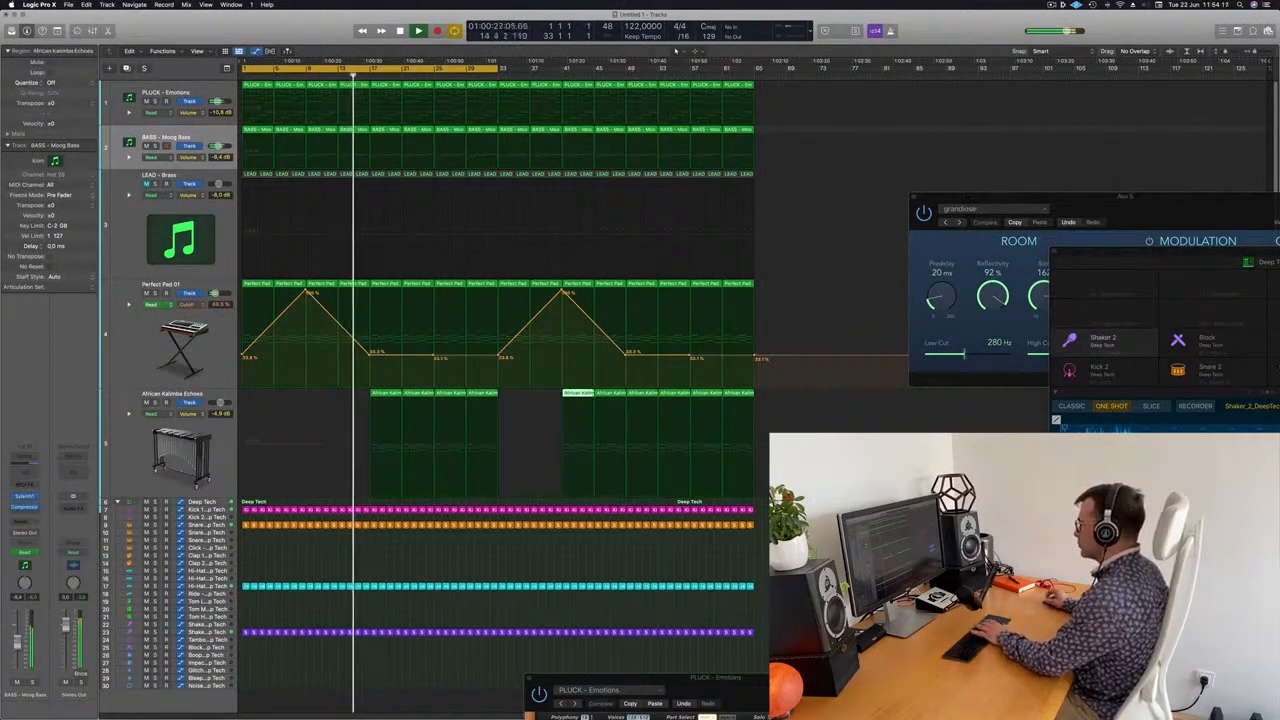
scroll(415, 474, "right", 10)
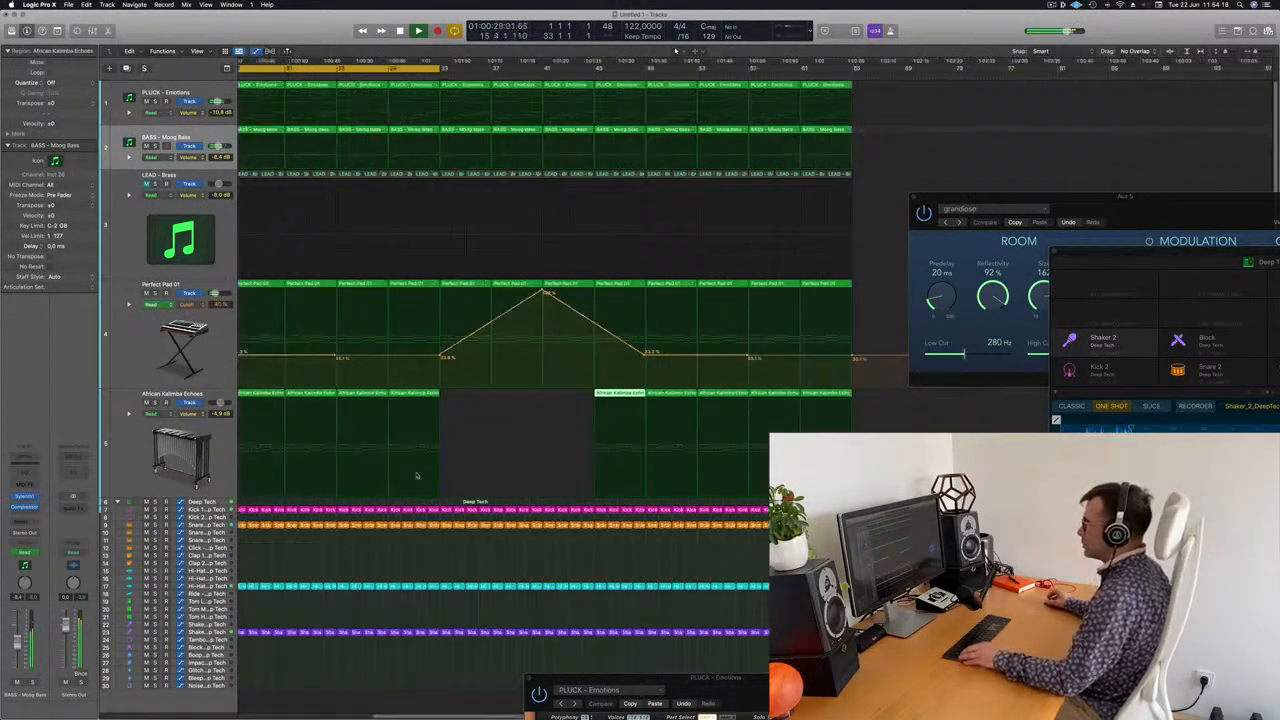
scroll(551, 457, "left", 5)
scroll(546, 467, "left", 10)
scroll(548, 467, "left", 3)
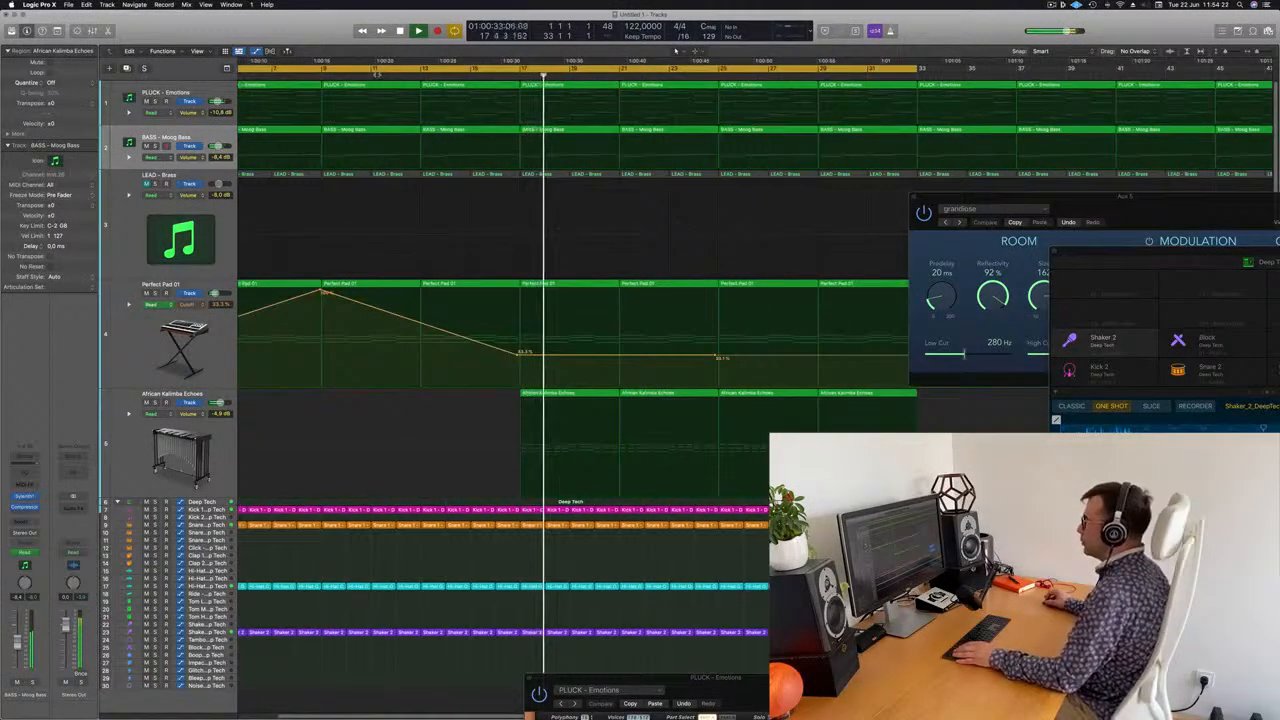
- Delete the Deep Tech snare, hi-hat and shaker regions in bar 16, and cut off the second half of that bar's kick region
left_click(374, 75)
scroll(628, 543, "down", 5)
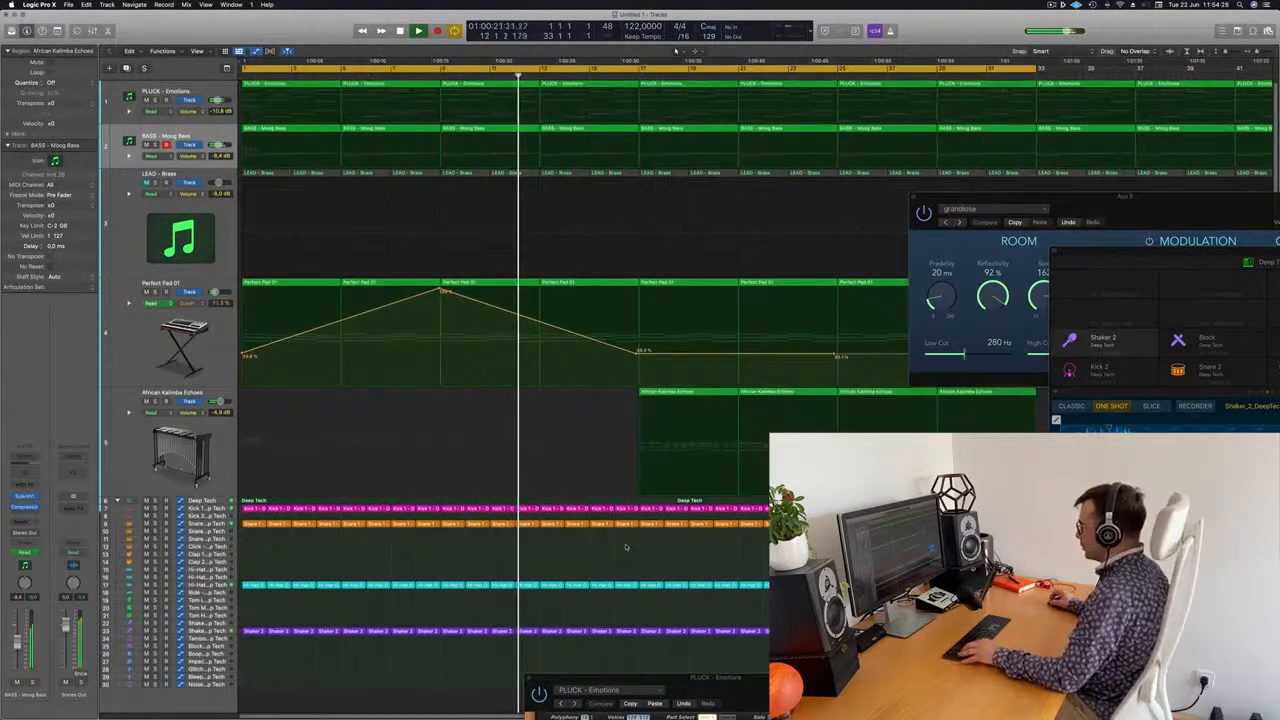
left_click_drag(515, 642, 521, 521)
key("Delete")
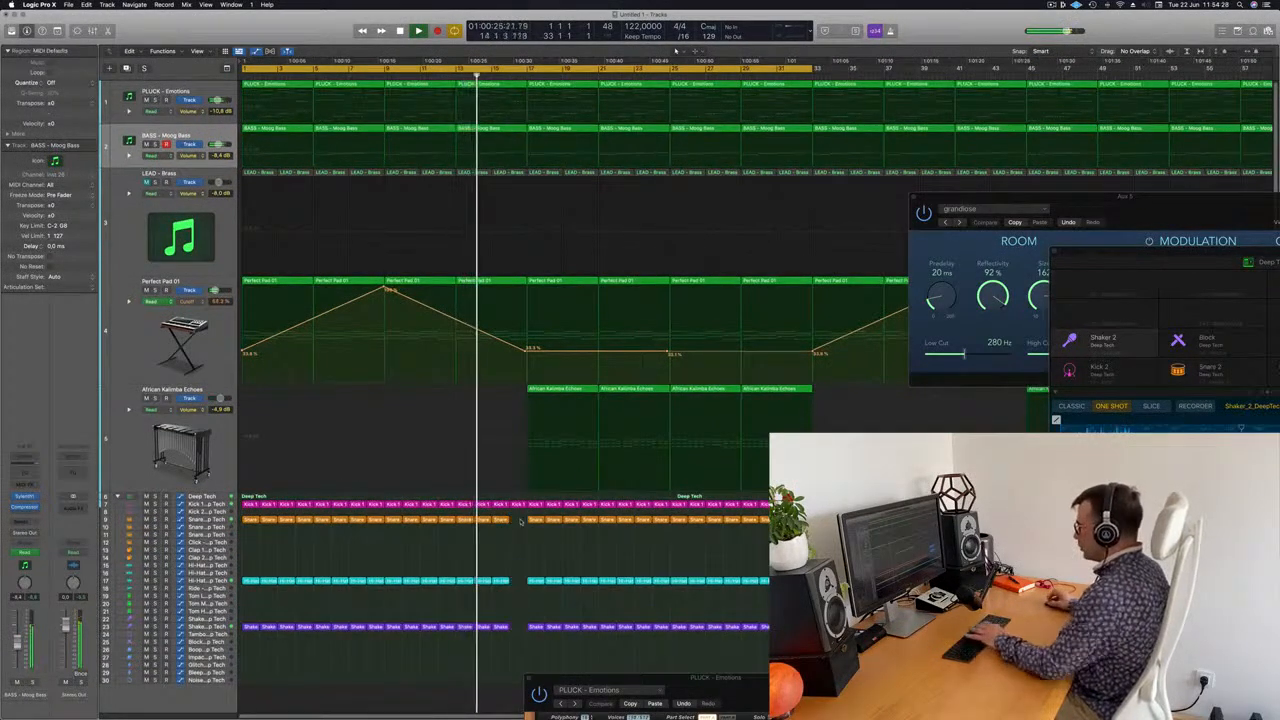
double_click(519, 504, "super")
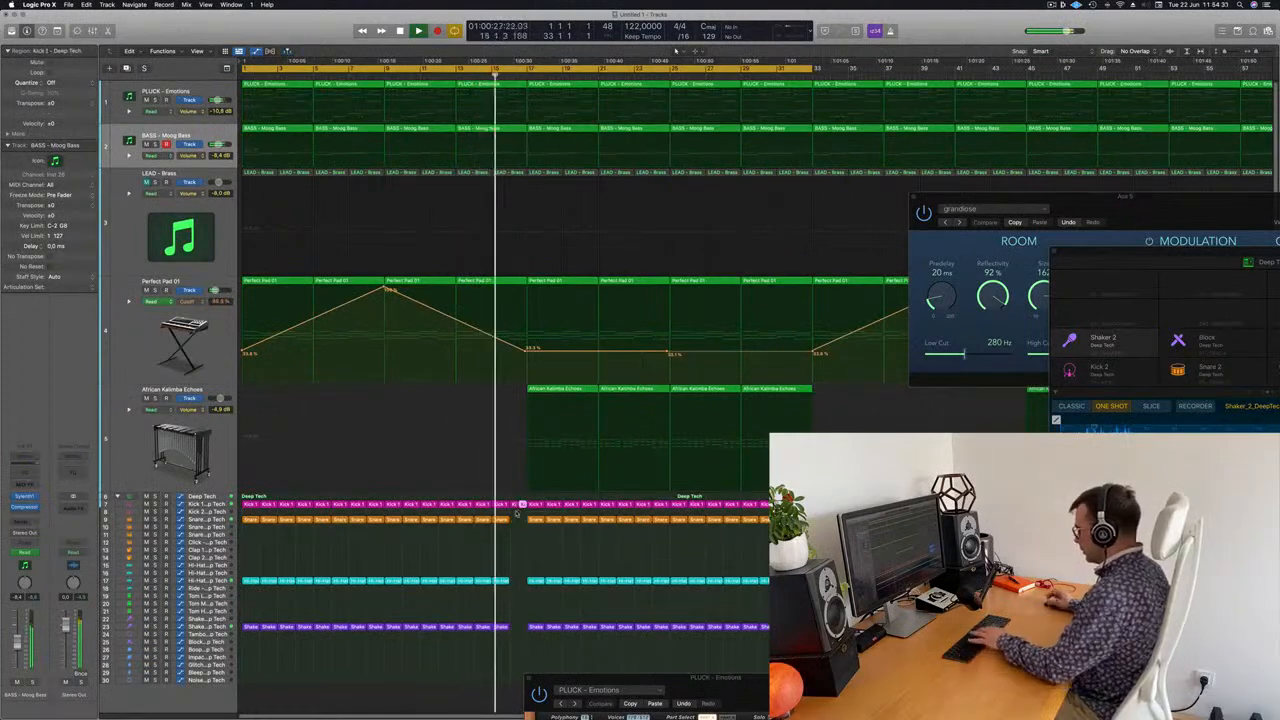
key("Delete")
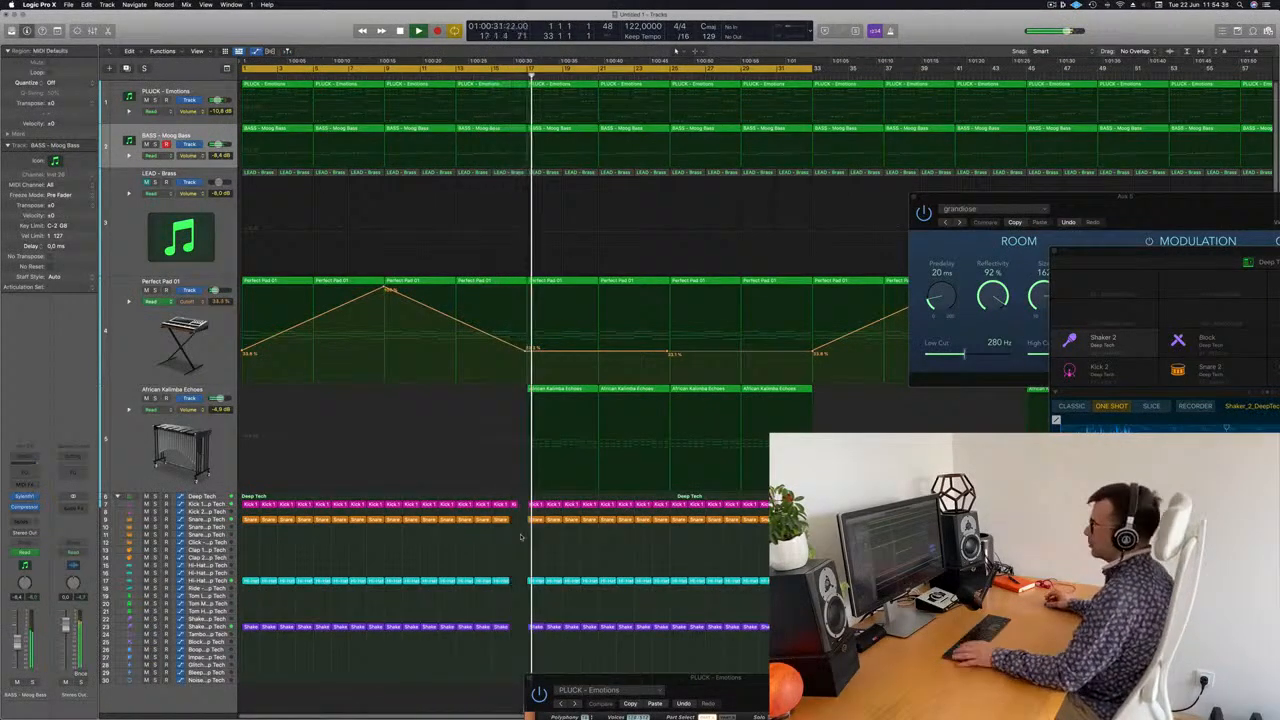
- Select the African Kalimba Echoes track and lower its volume slightly
scroll(505, 545, "left", 3)
scroll(505, 545, "left", 3)
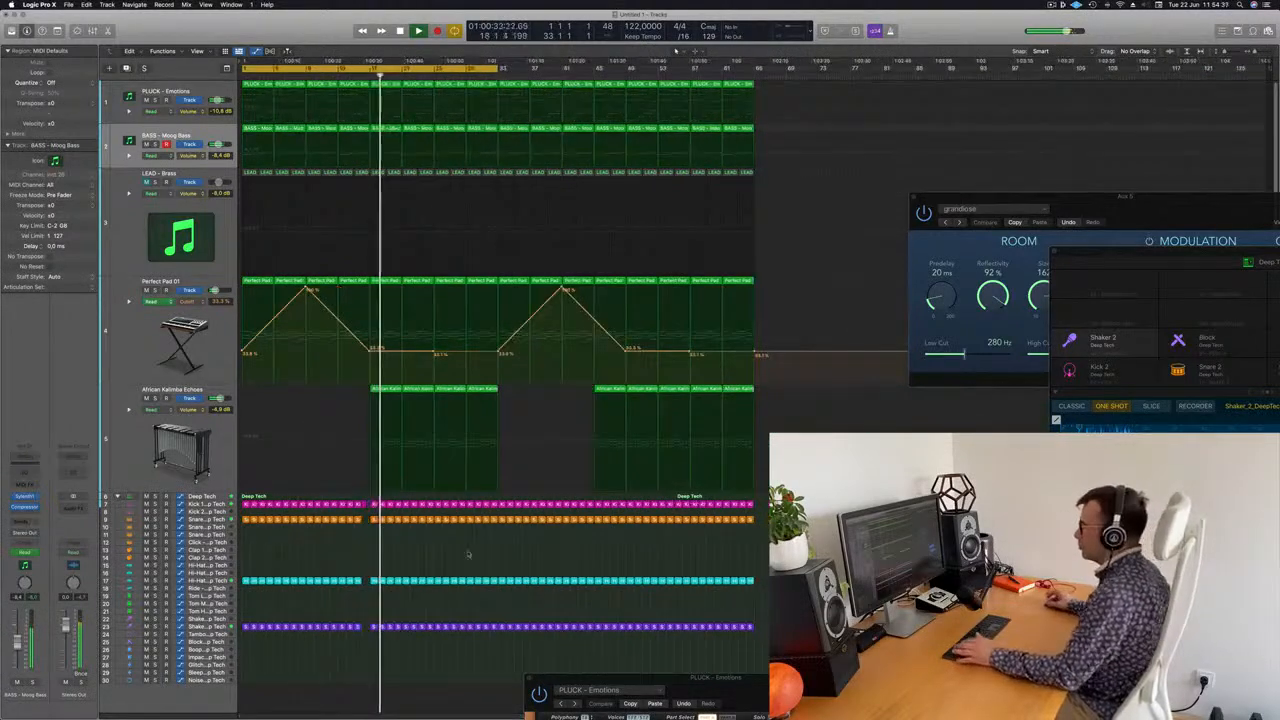
left_click(138, 458)
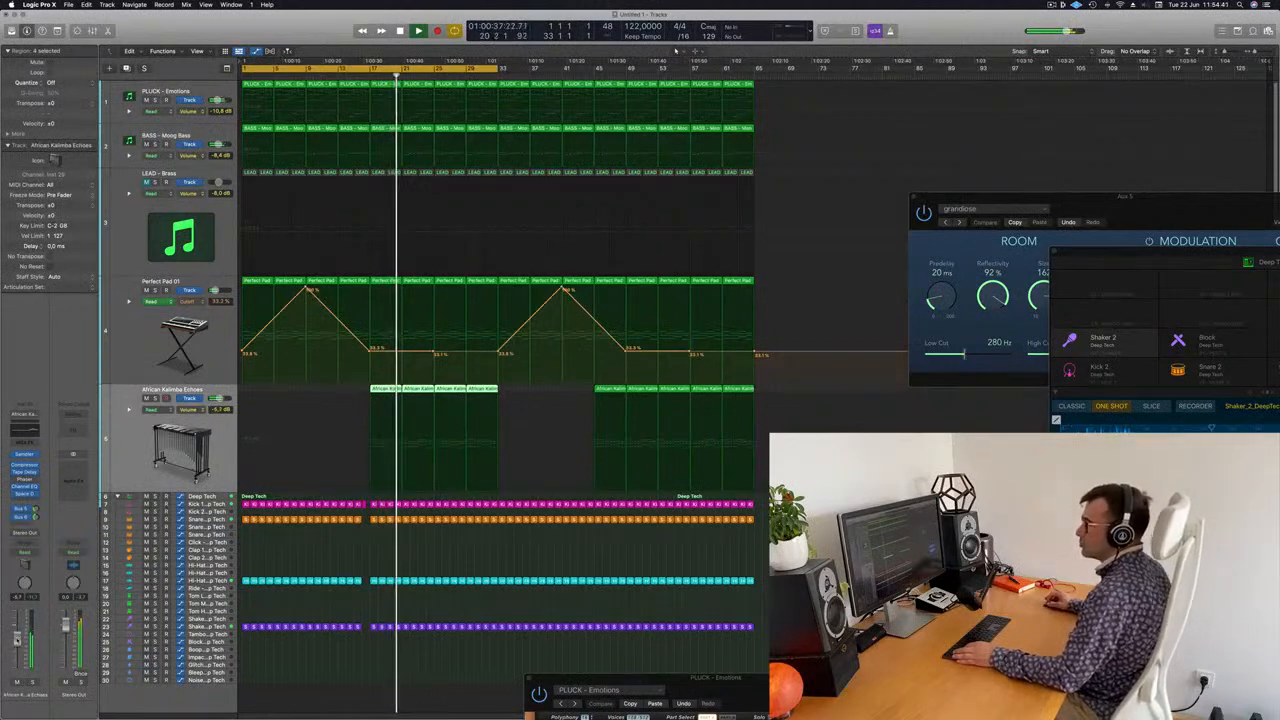
key("super+Right")
key("super+Right")
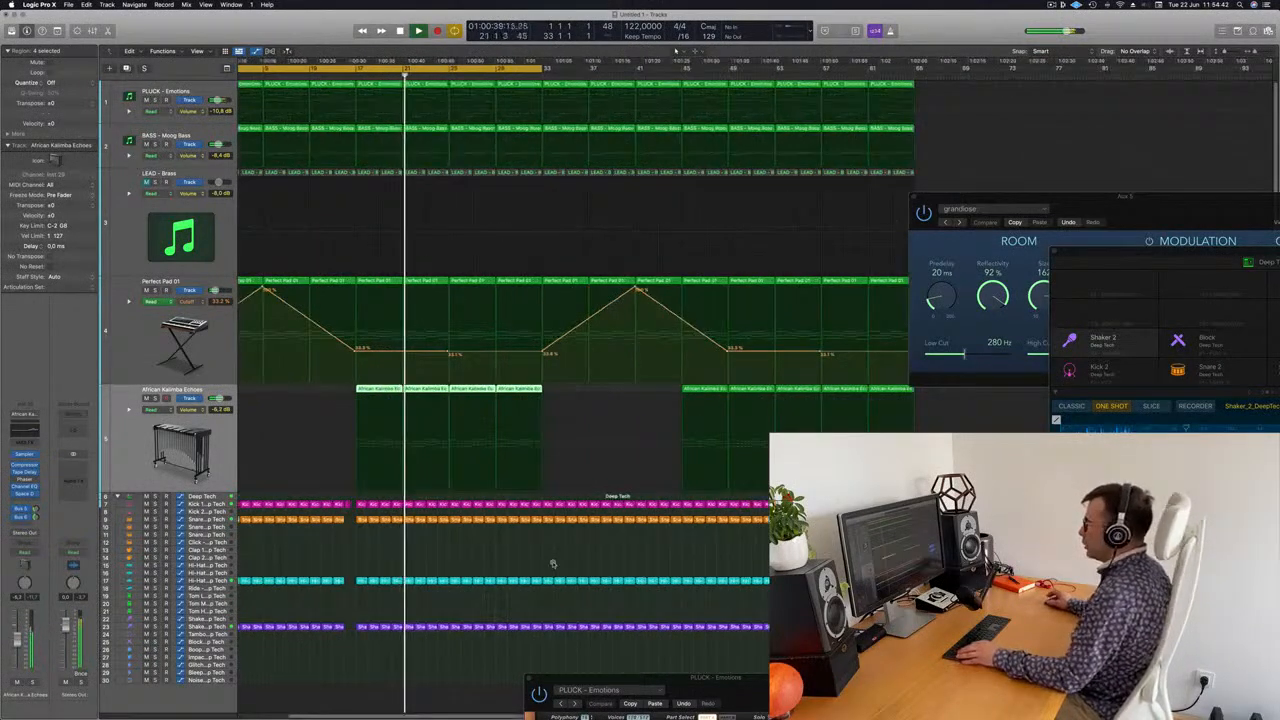
- Extend the end of the cycle range to bar 65
key("super+Left")
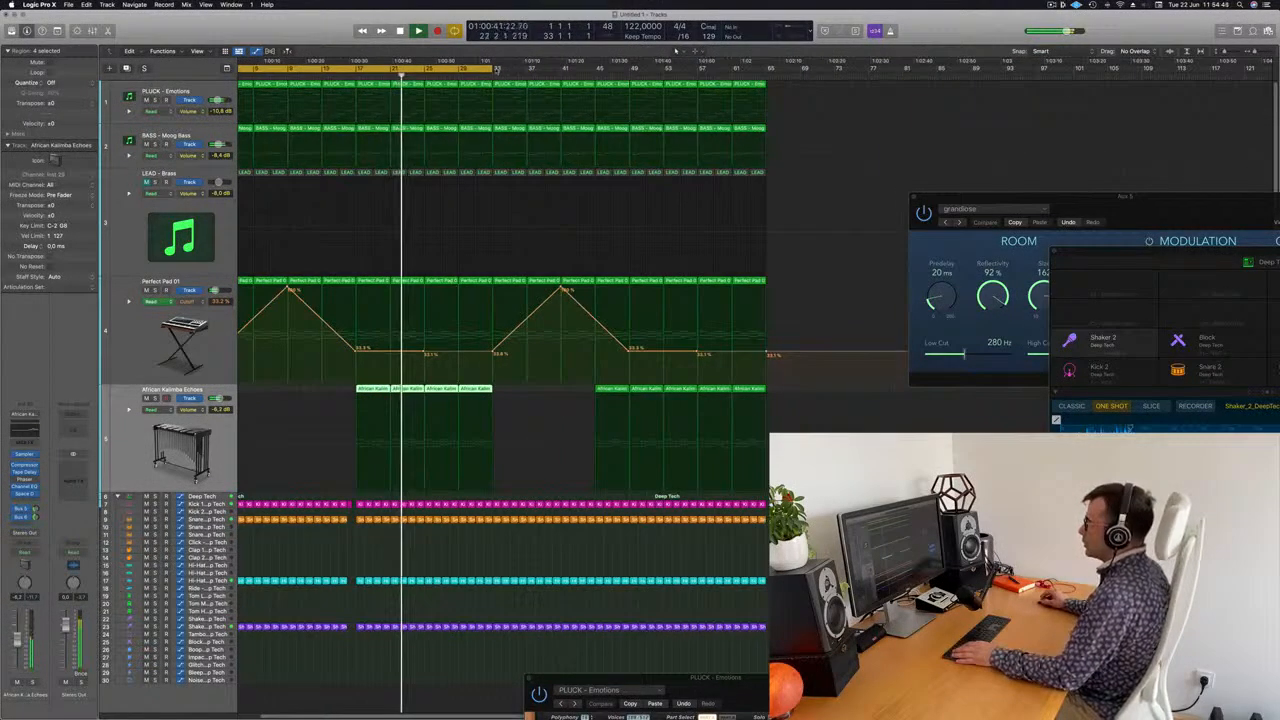
left_click_drag(492, 70, 766, 70)
key("super+Left")
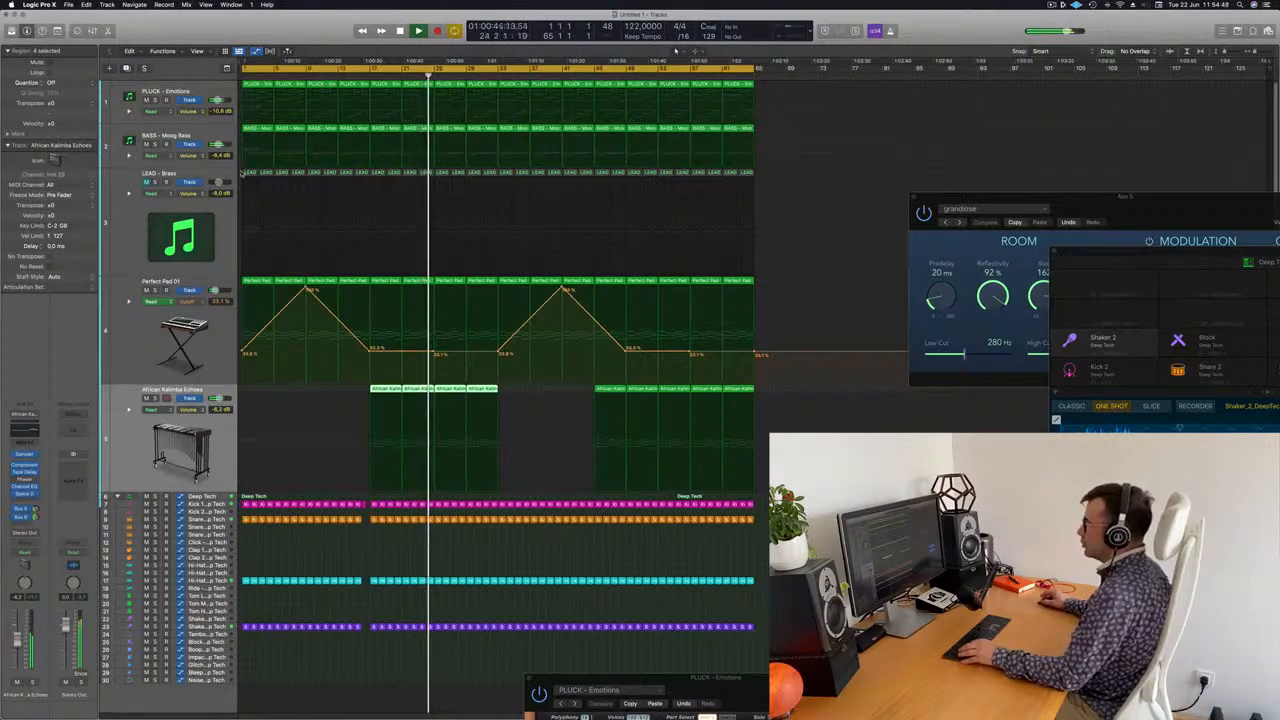
- Delete the LEAD - Brass regions from bar 1 to 33 and the snare, hi-hat and shaker regions from bar 33 to 45
left_click_drag(242, 172, 484, 180)
key("Delete")
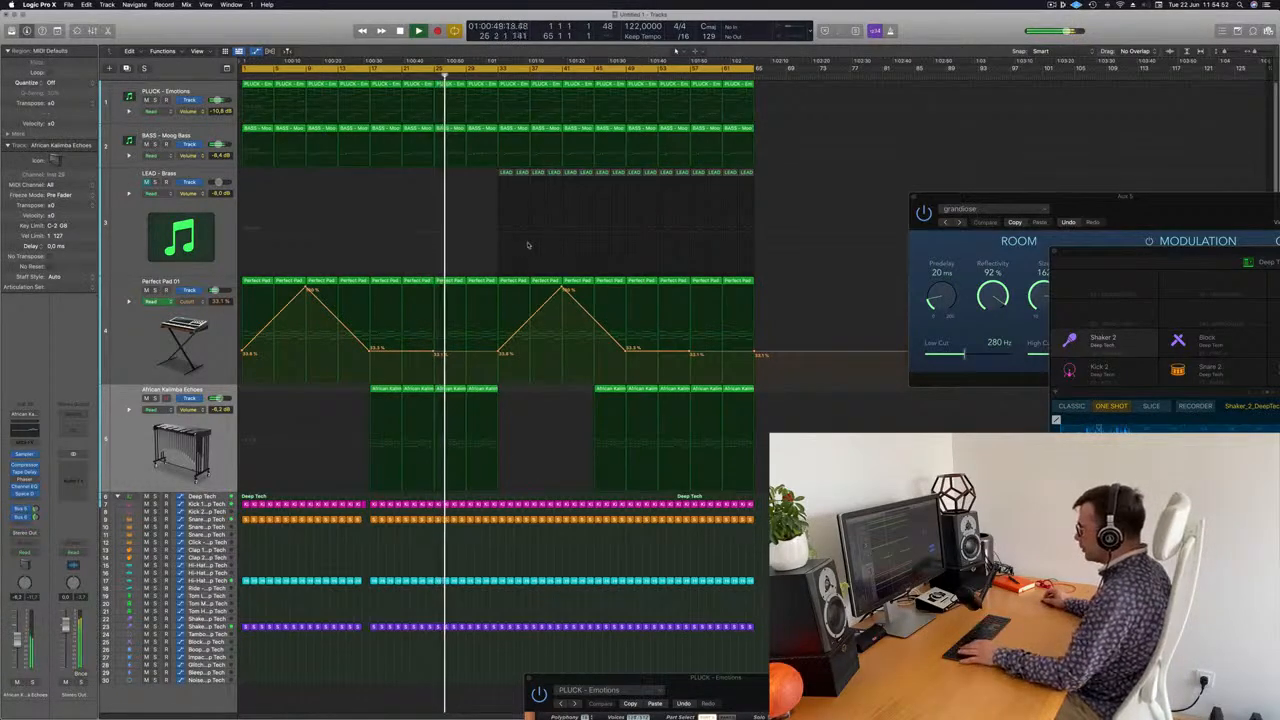
left_click_drag(502, 515, 585, 648)
key("Delete")
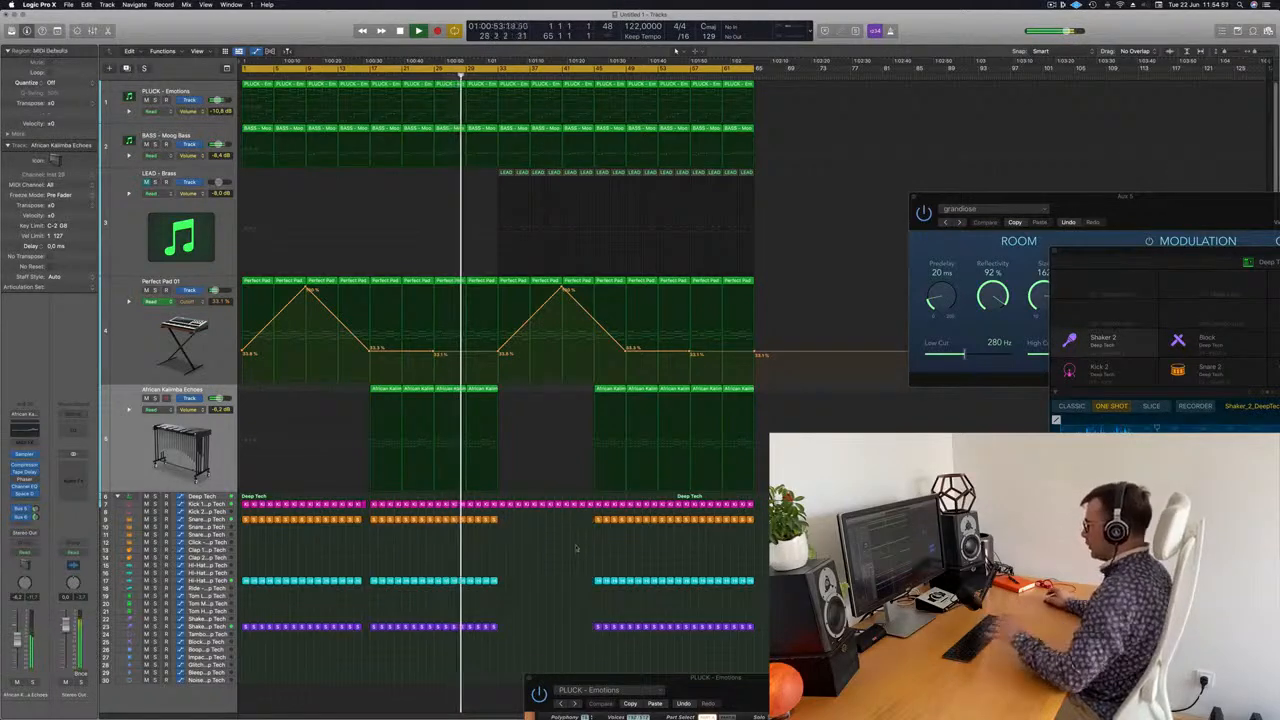
- Delete the two PLUCK - Emotions regions between bar 33 and bar 41
left_click(519, 86)
key("Delete")
left_click(549, 84)
key("Delete")
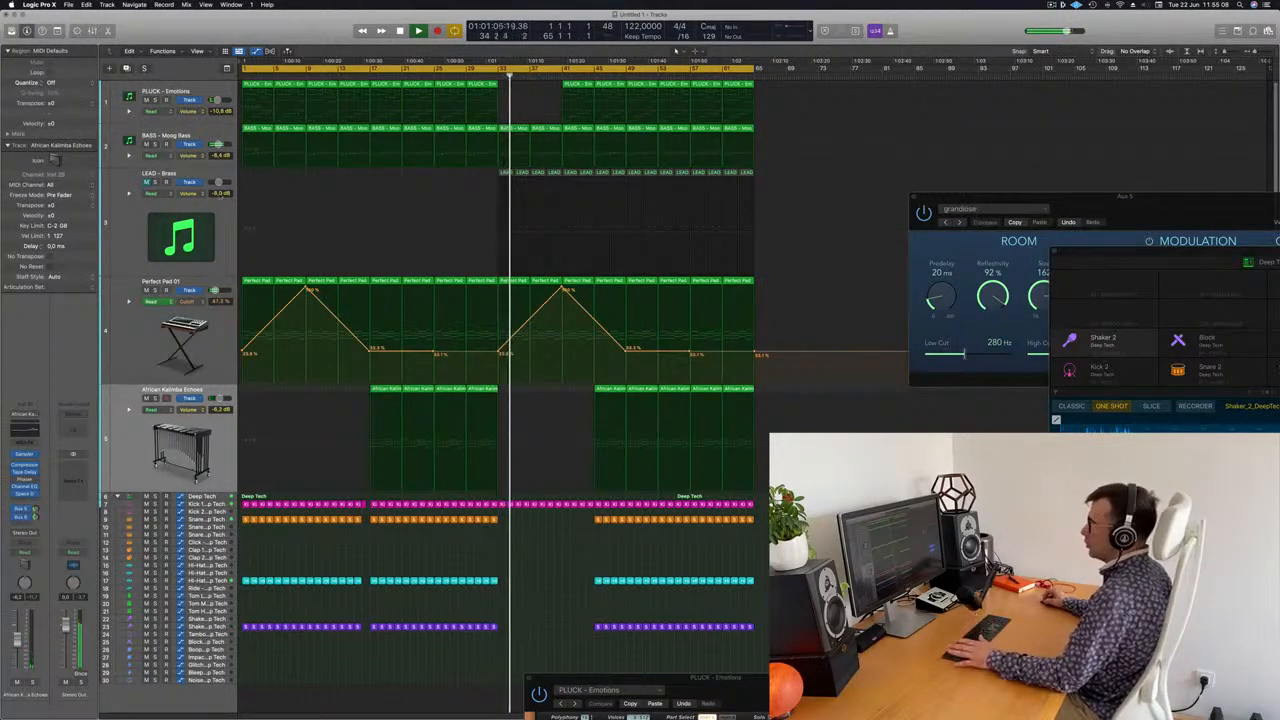
- Unmute the LEAD - Brass track and select it
left_click(148, 182)
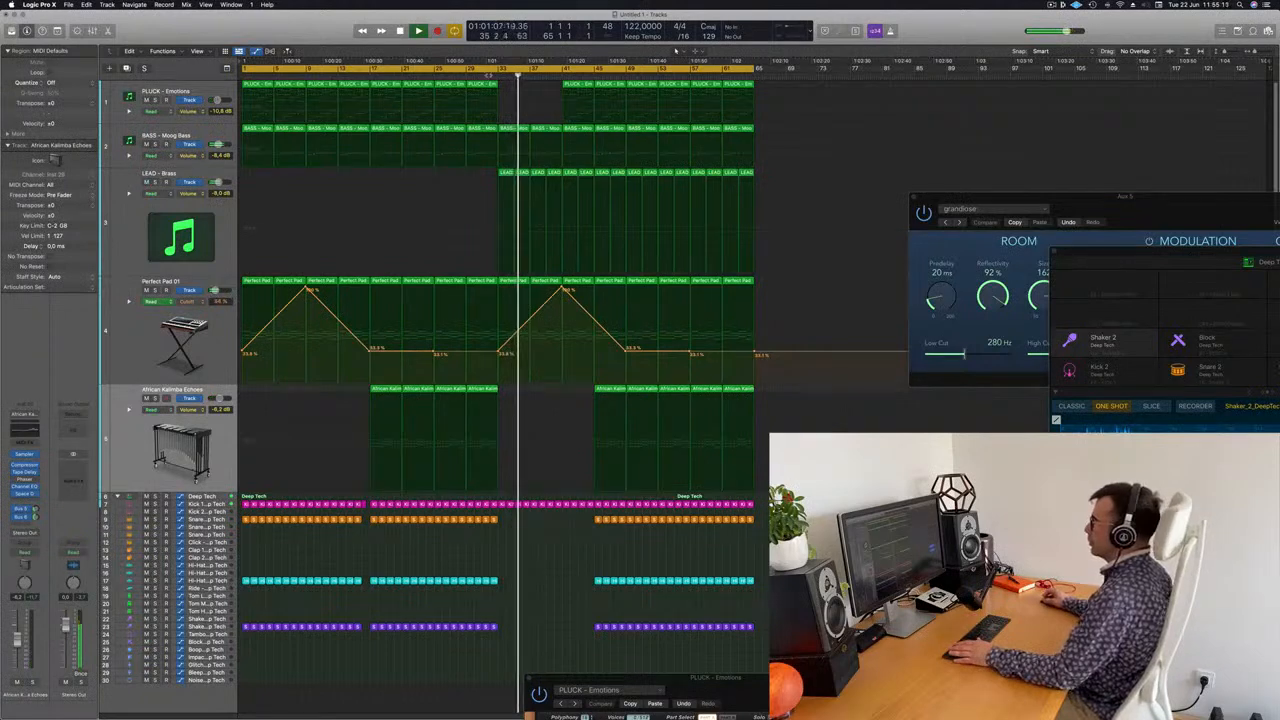
left_click(228, 230)
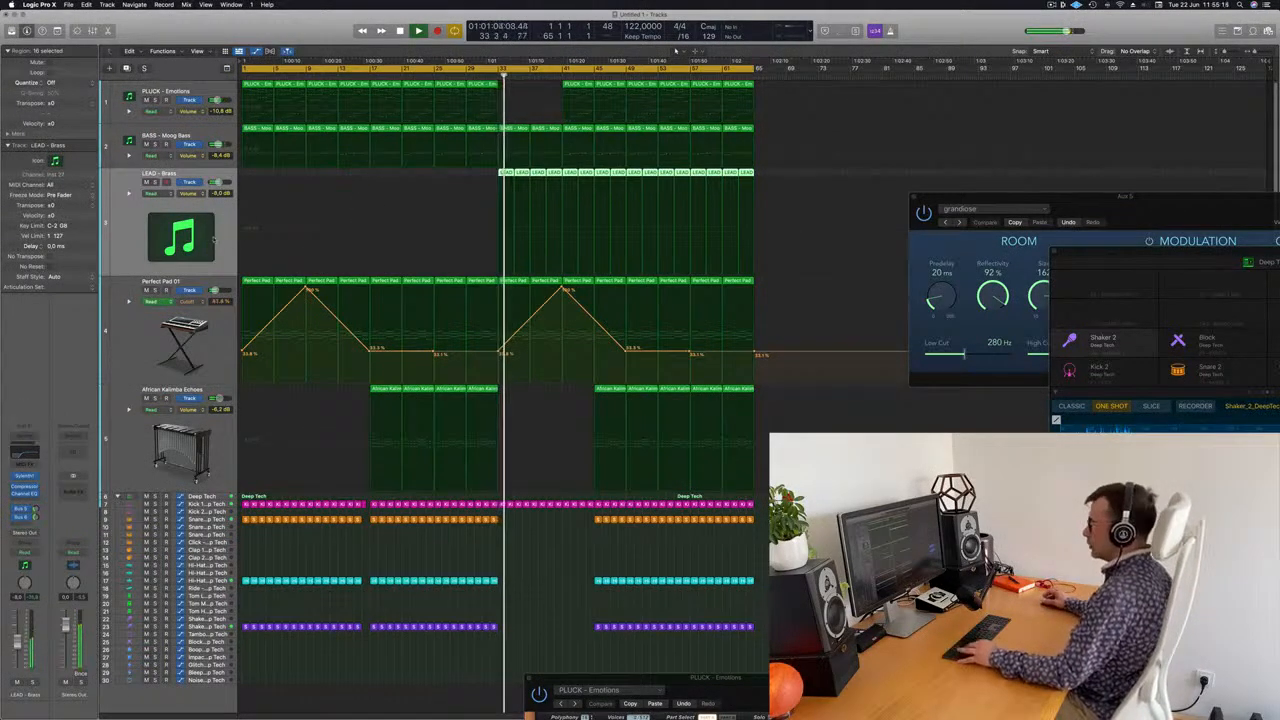
- Save the project as EP242 in the Logic folder and play the arrangement from bar 1 and from about bar 29
key("super+s")
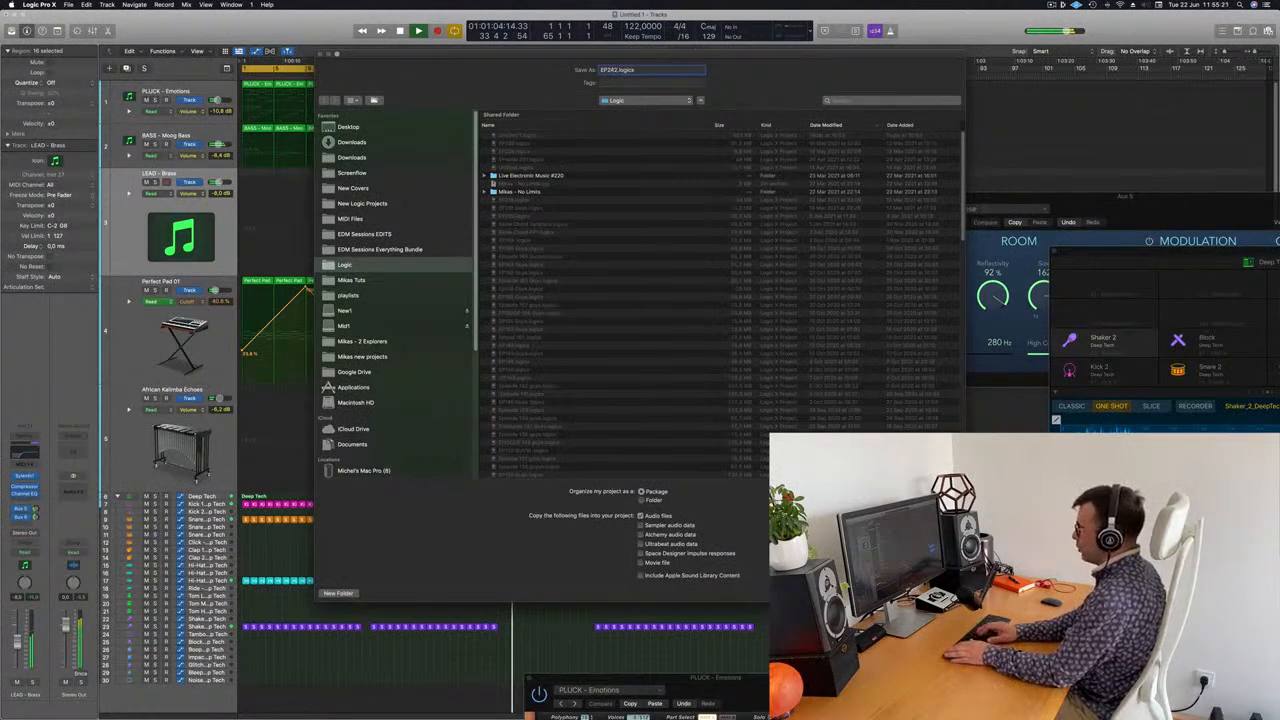
key("Return")
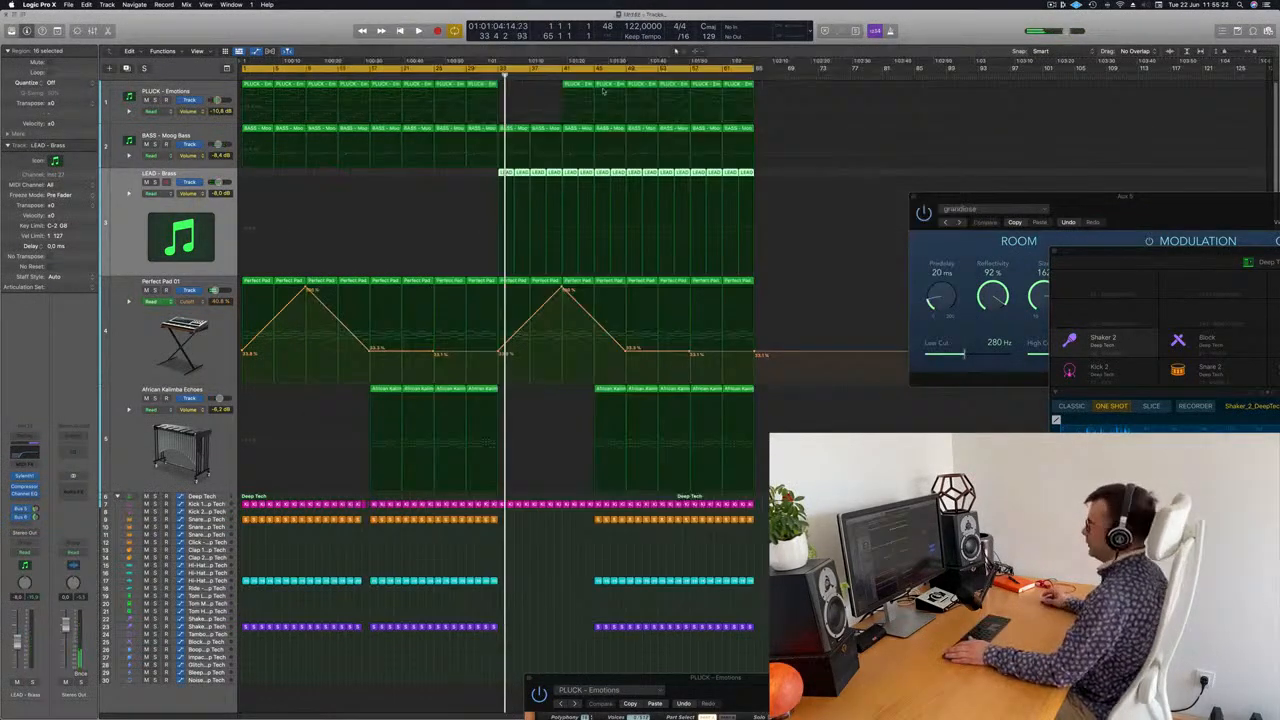
key("space")
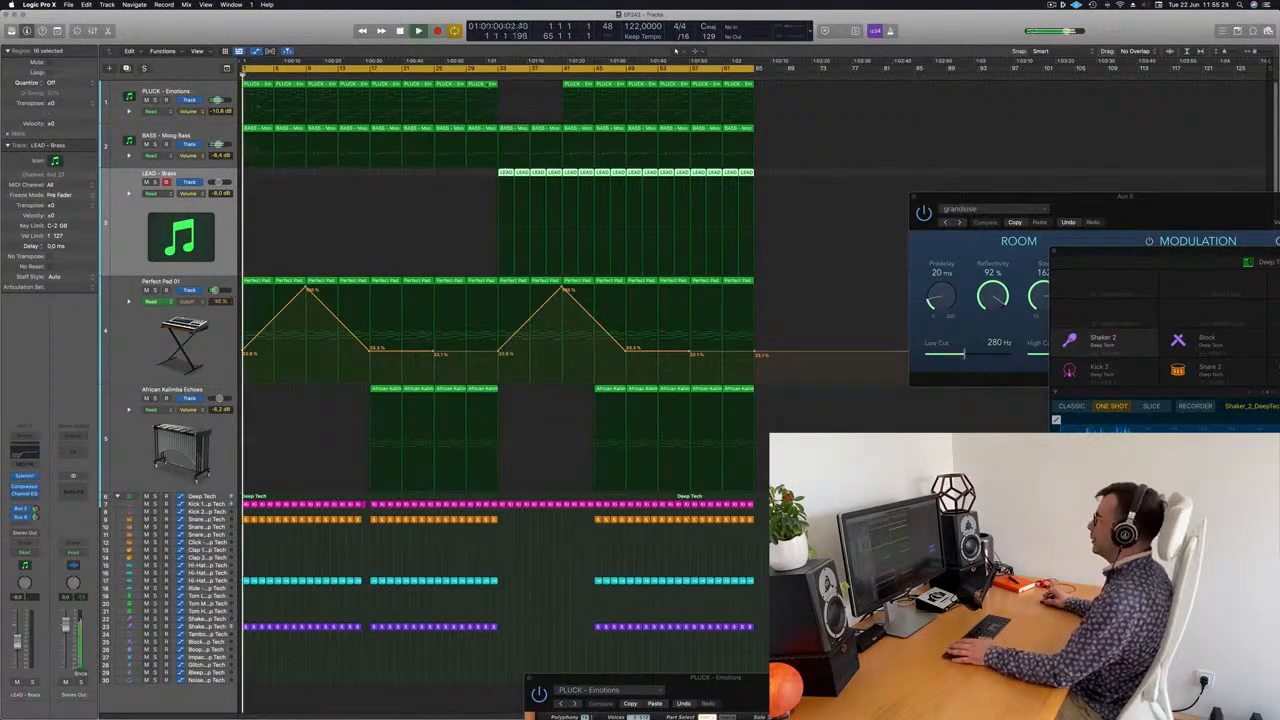
left_click(466, 76)
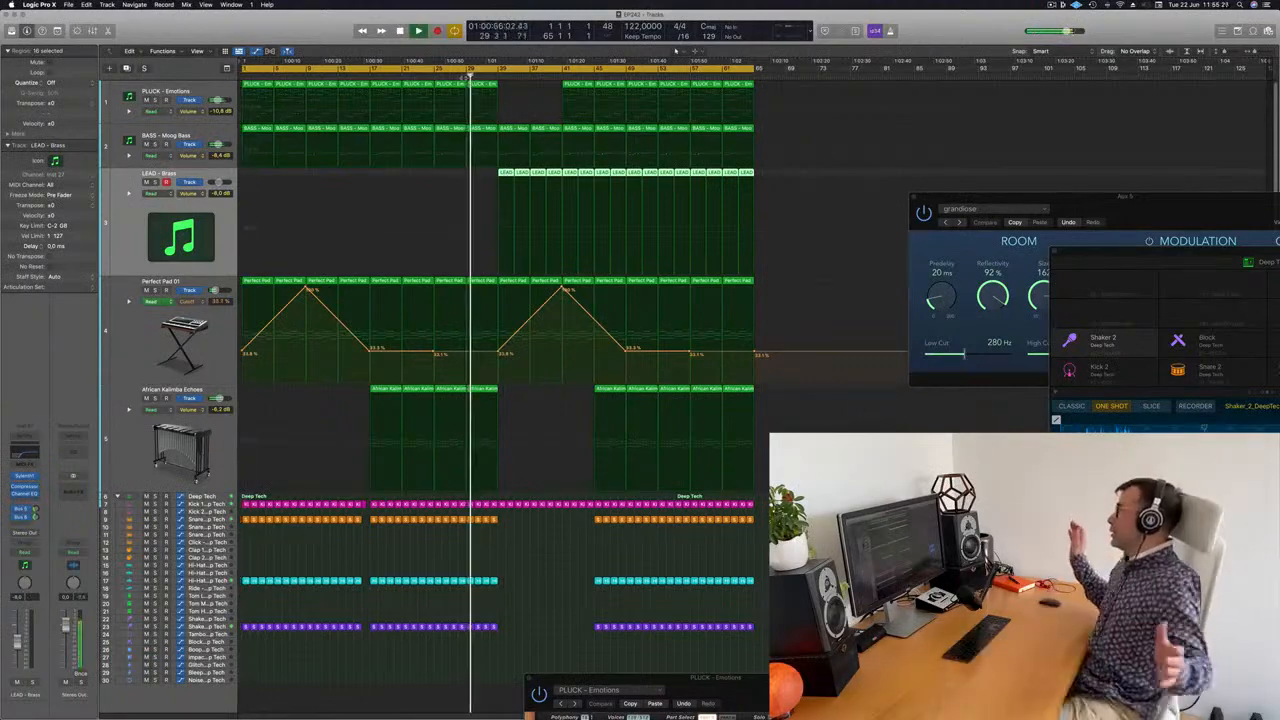